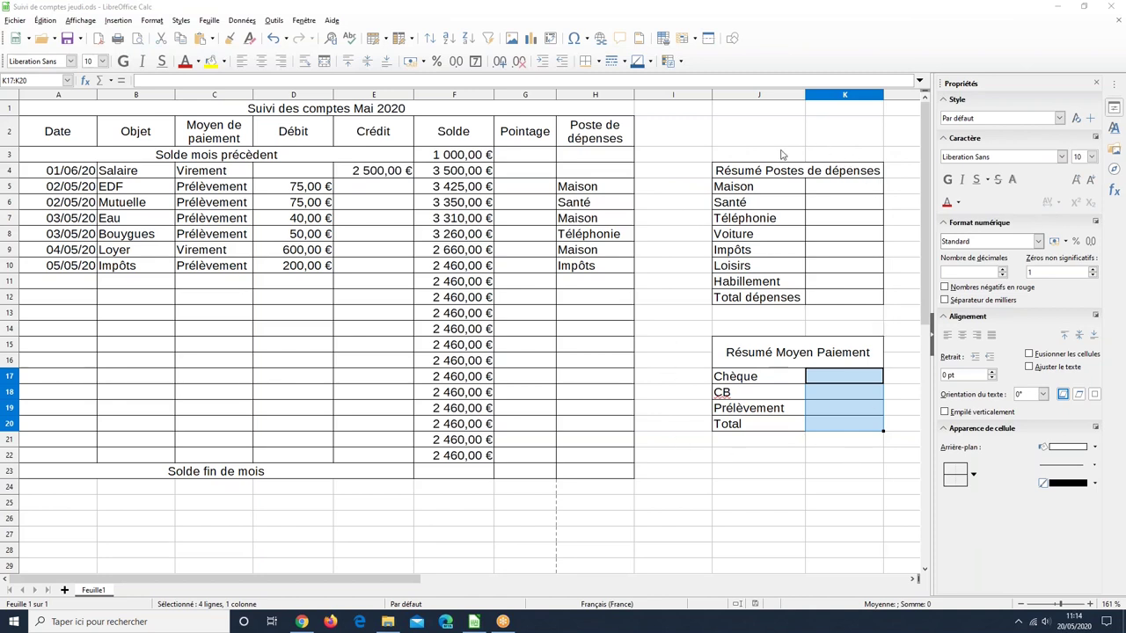
Step: Clear the contents of the Solde column from F4 to F22, keeping the previous month's balance
left_click(743, 486)
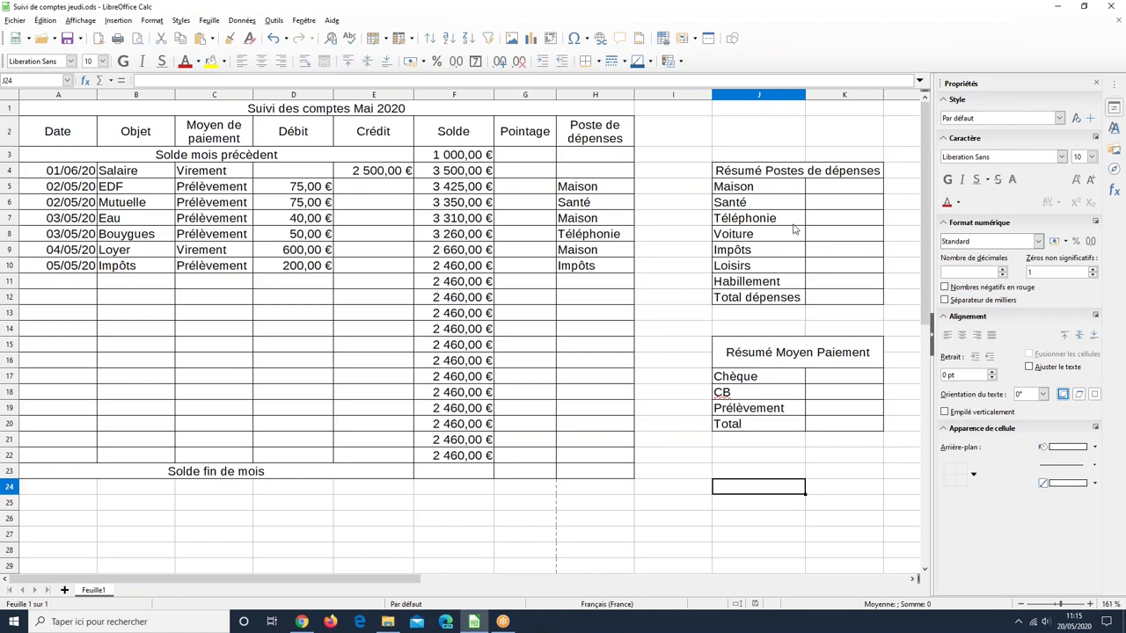
left_click(479, 176)
left_click(466, 455, "shift")
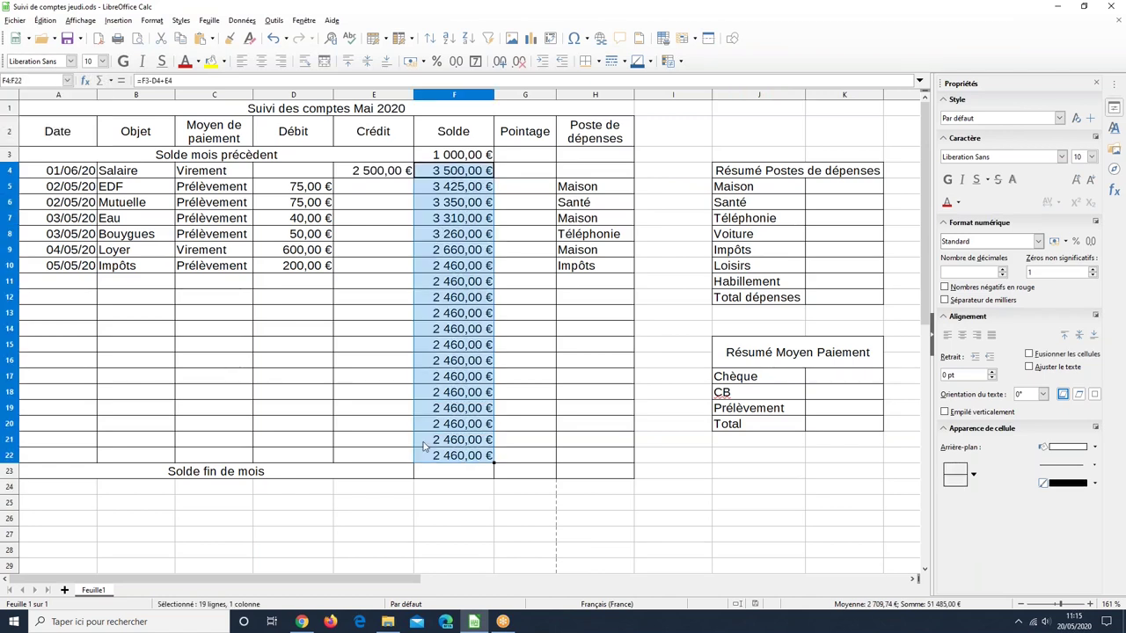
key("BackSpace")
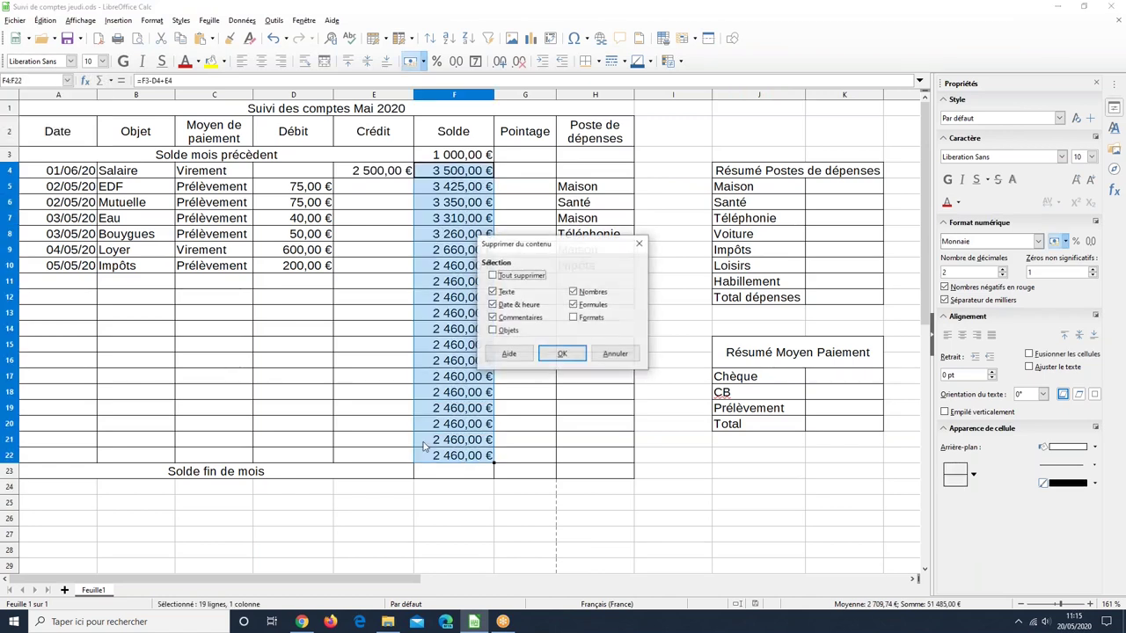
left_click(615, 354)
key("Delete")
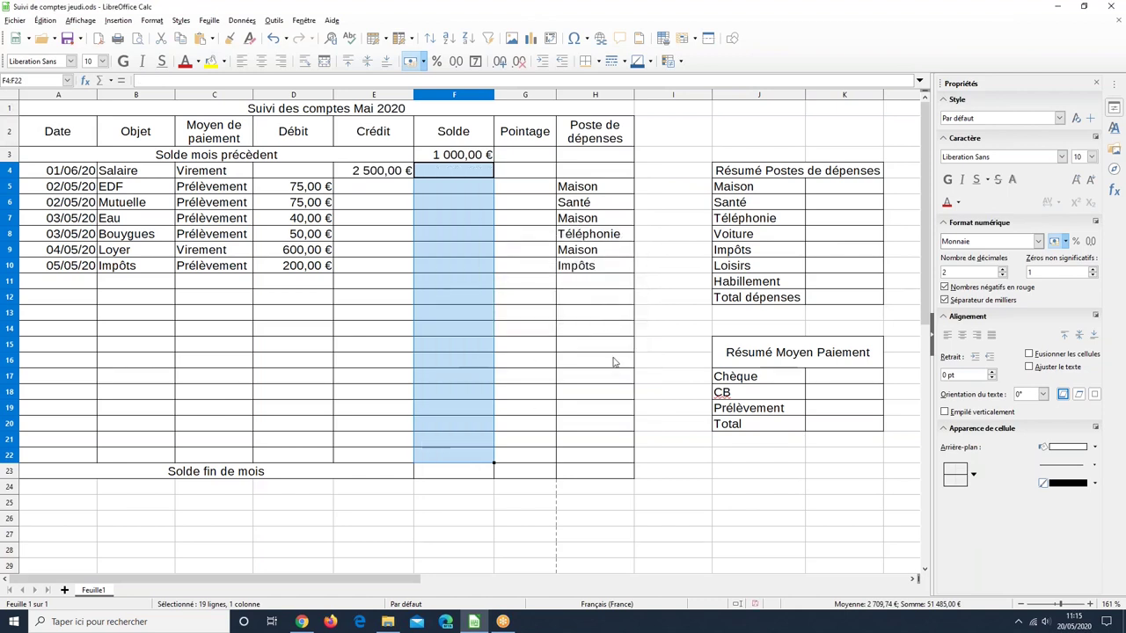
left_click(614, 537)
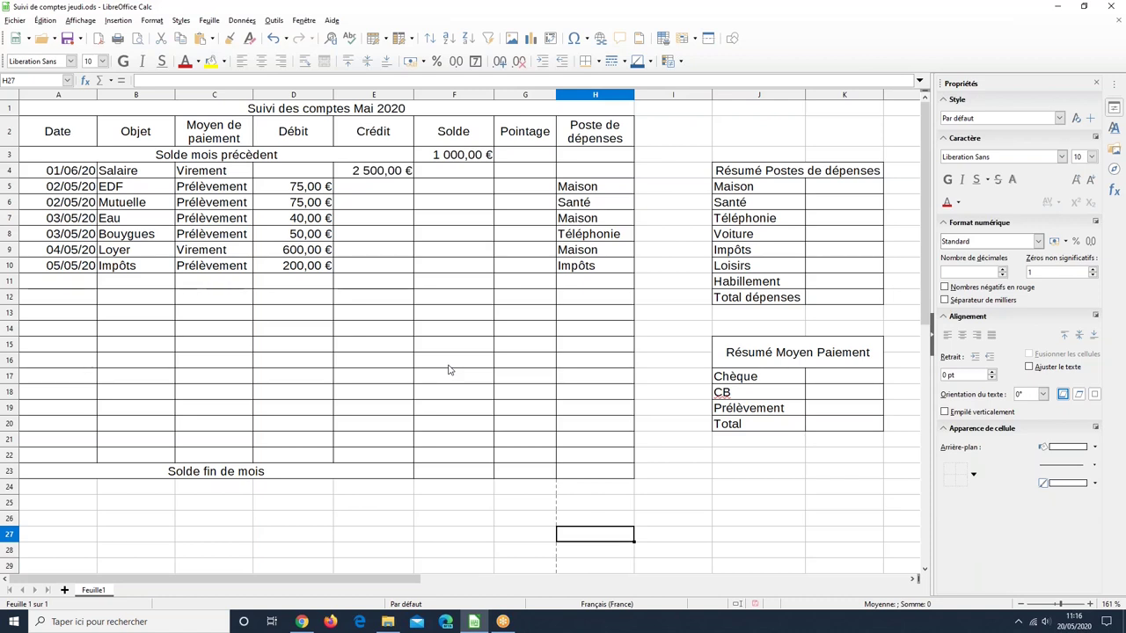
Step: Begin the balance formula in F4 with a reference to the previous balance in F3
left_click(433, 178)
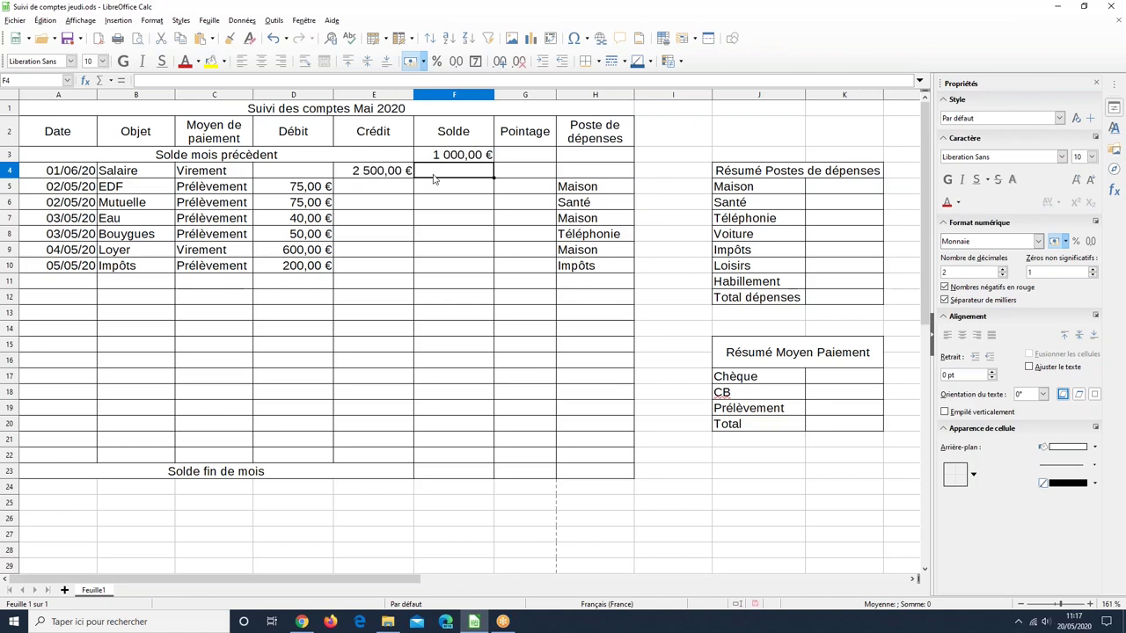
type("=")
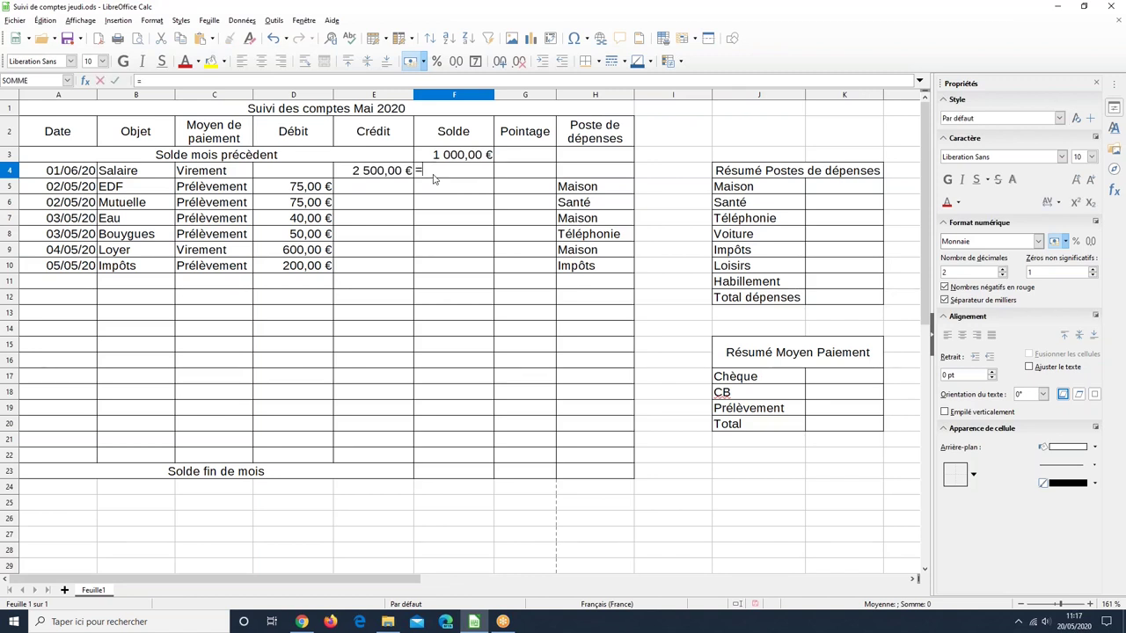
key("Up")
type("+")
left_click(369, 170)
left_click(465, 171)
type("-")
left_click(294, 172)
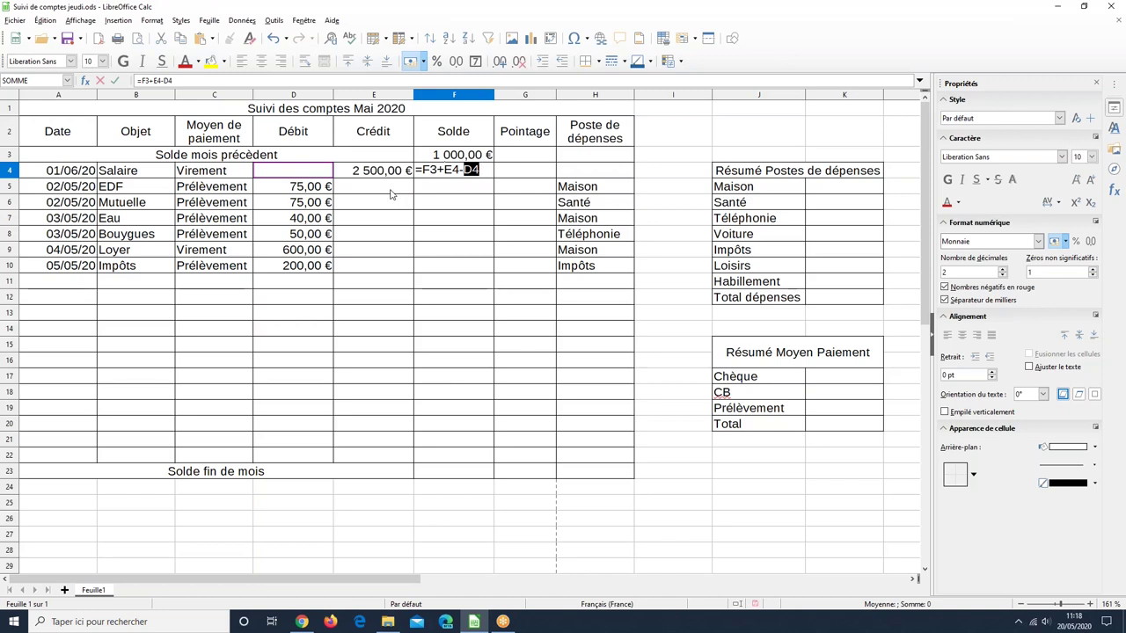
left_click(482, 170)
key("BackSpace")
key("BackSpace")
key("BackSpace")
key("BackSpace")
key("BackSpace")
key("BackSpace")
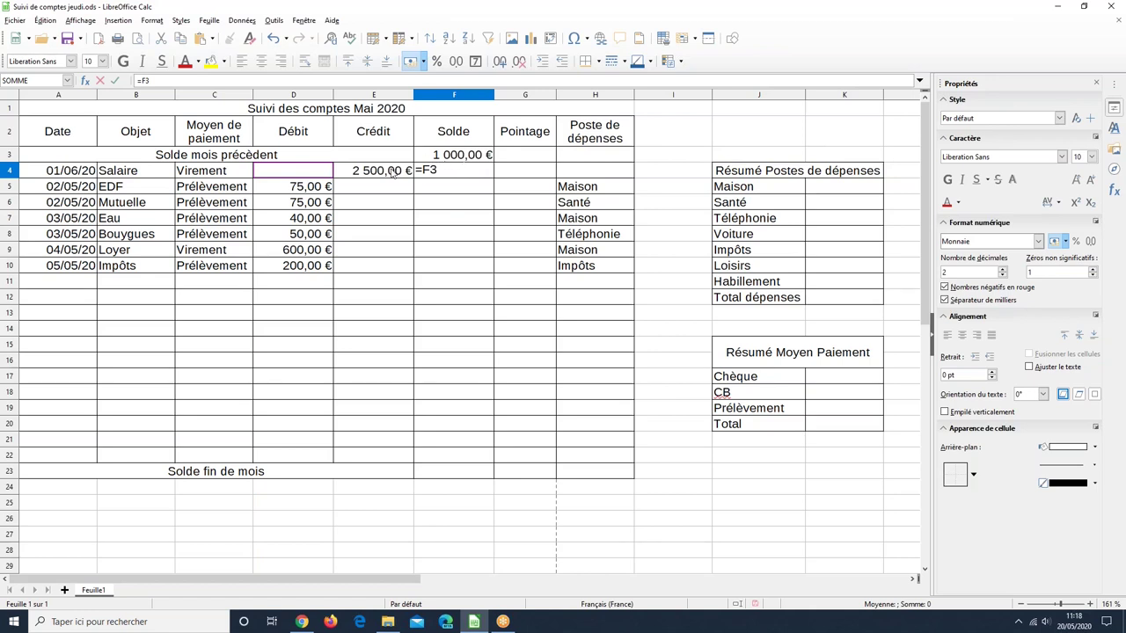
Step: Complete the F4 formula as =F3-D4+E4 and fill it down the Solde column through F23
type("-")
left_click(292, 172)
type("+")
left_click(375, 173)
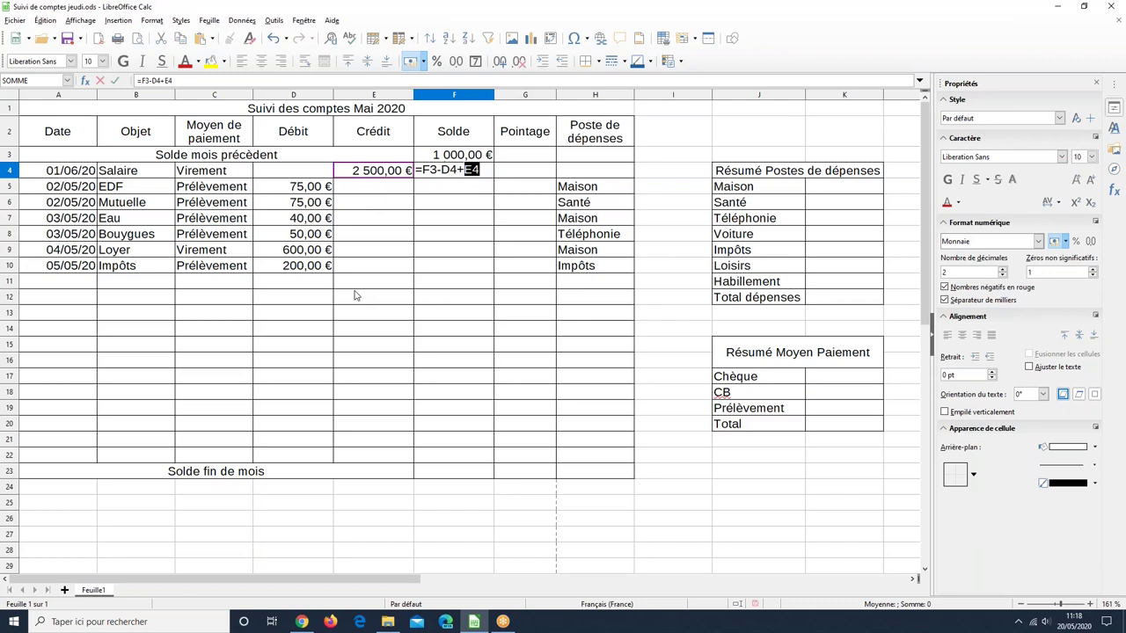
key("Return")
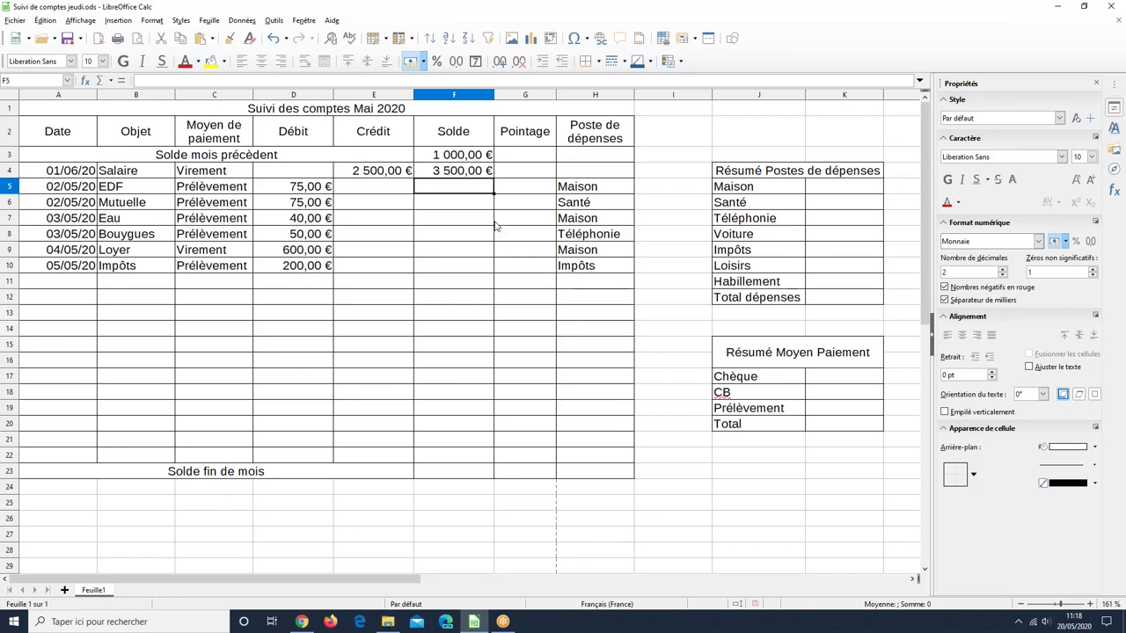
left_click(462, 172)
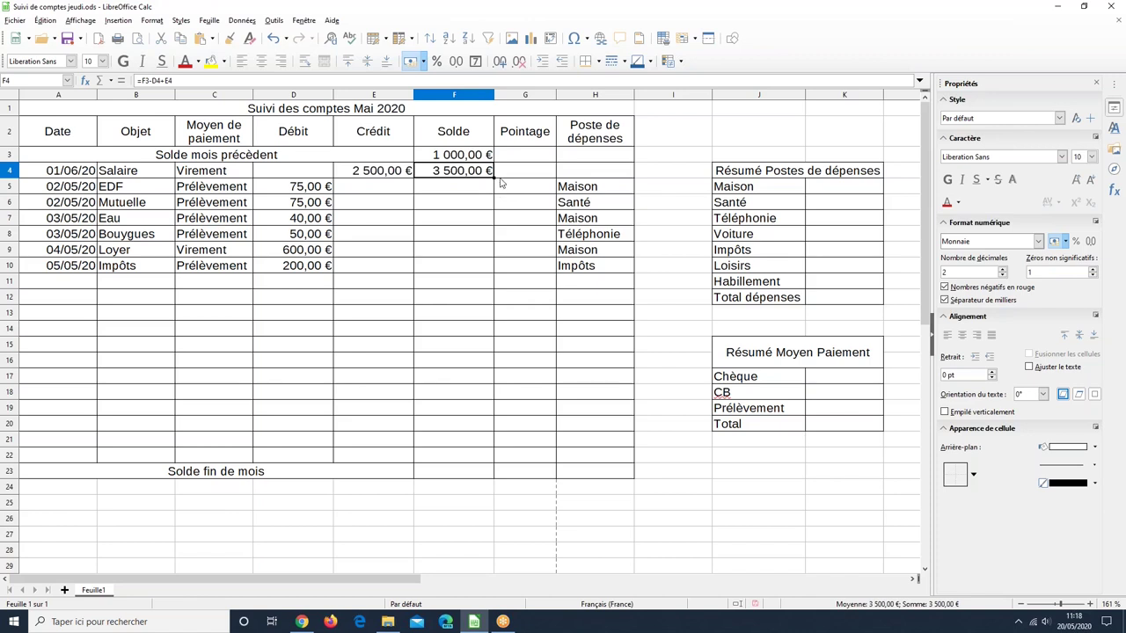
left_click_drag(493, 217, 519, 475)
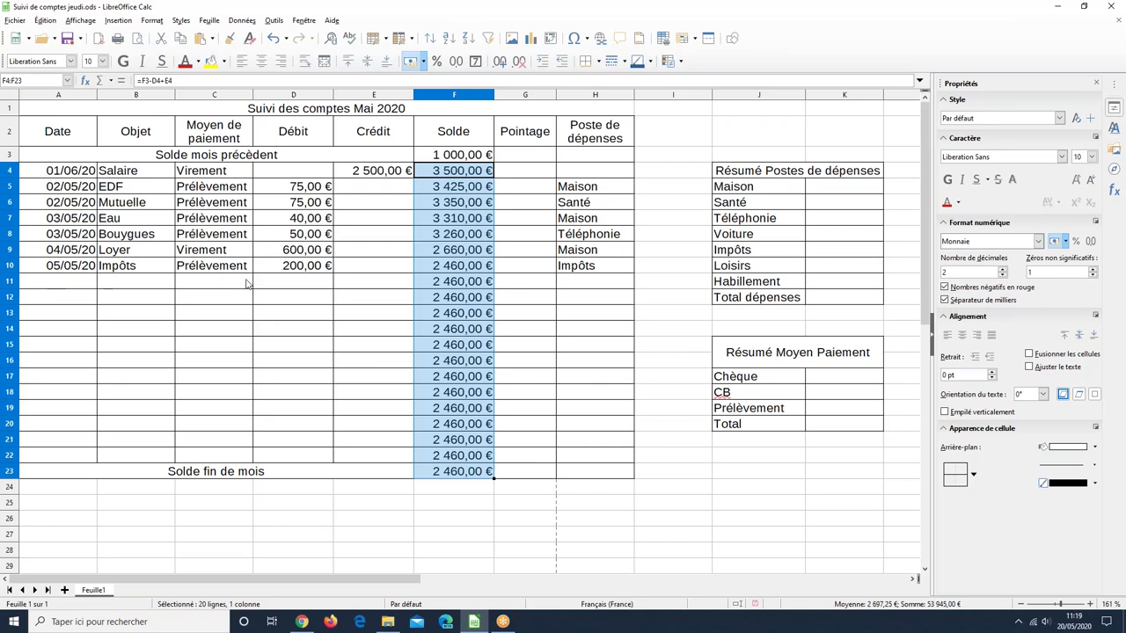
Step: Record a 150 debit in row 11, with CB as the payment method and Carrefour as the Objet
left_click(385, 284)
left_click(293, 281)
type("150")
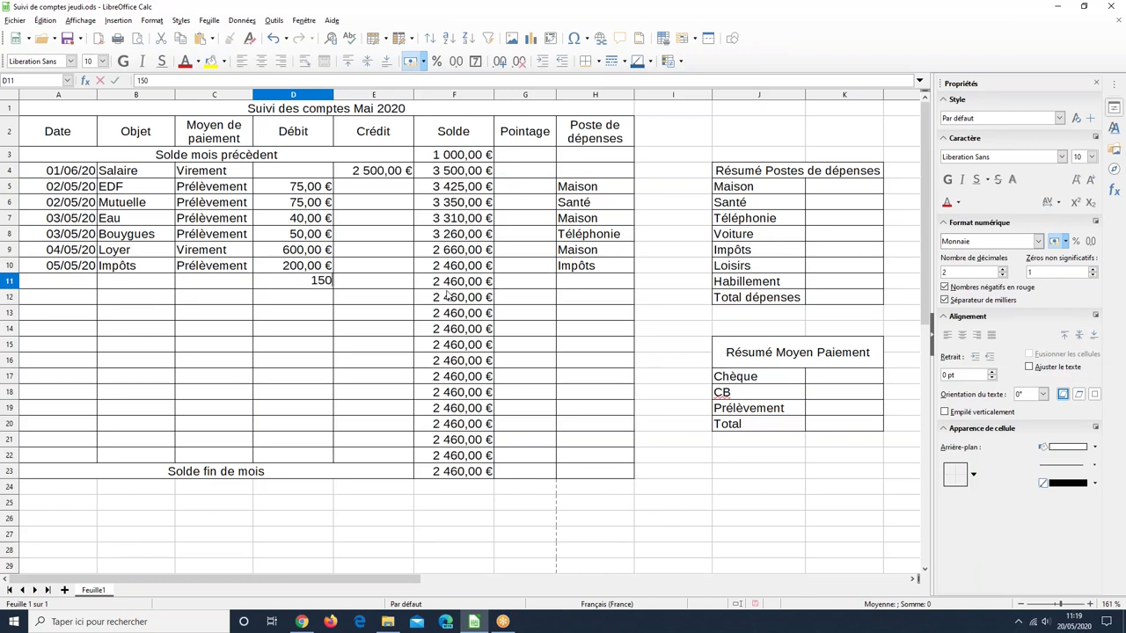
left_click(218, 283)
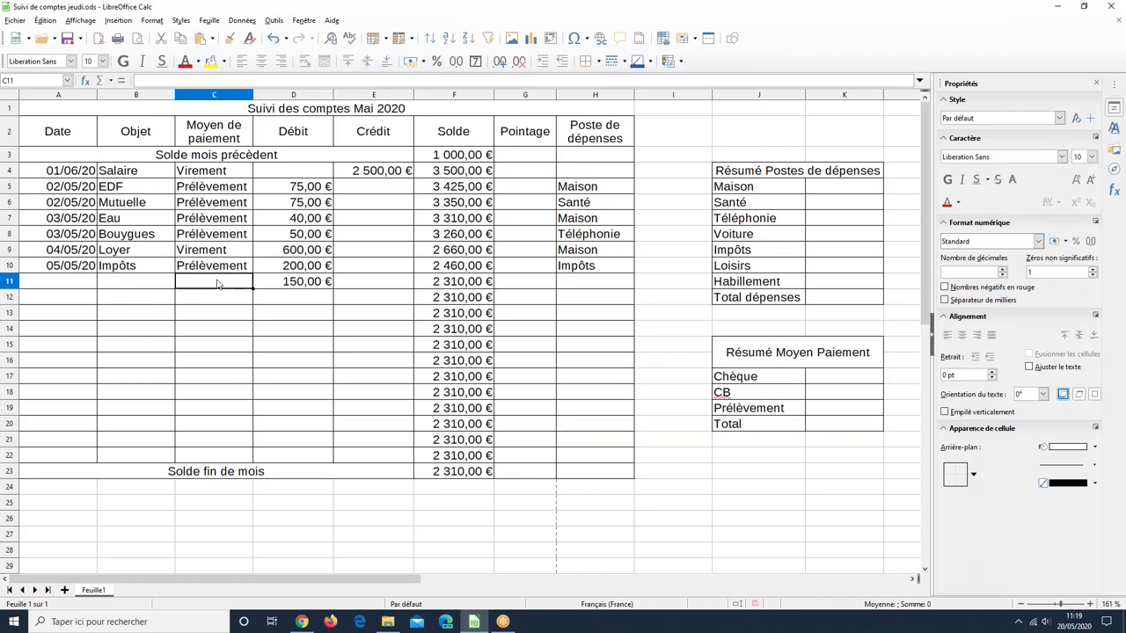
type("CB")
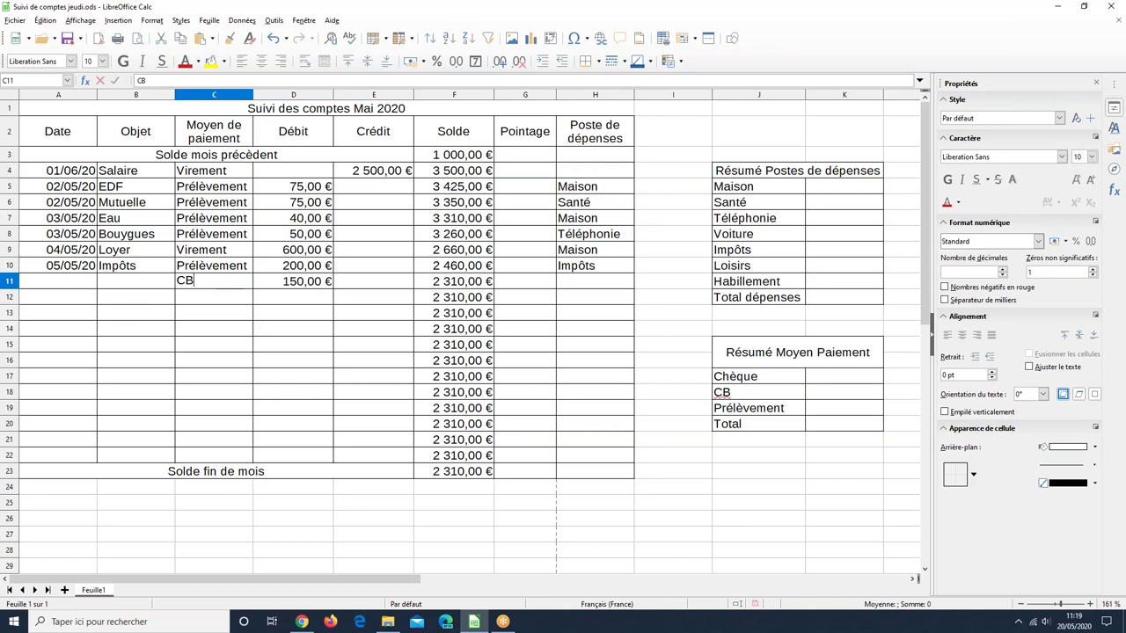
left_click(139, 286)
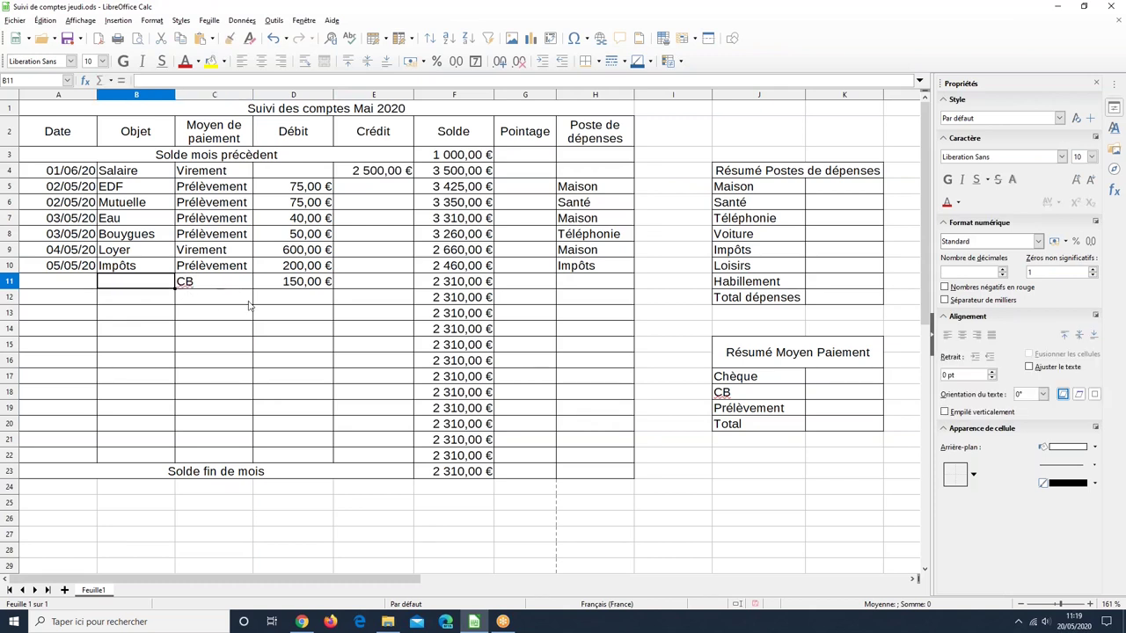
type("Caar")
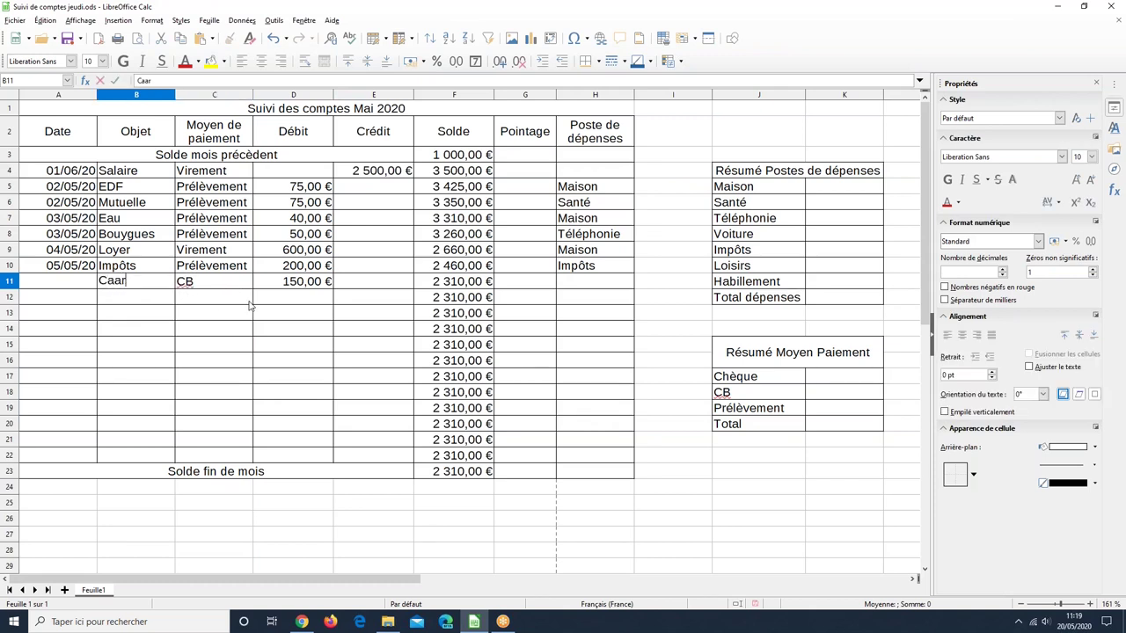
type("rrefour")
Step: Enter 20/05/20 as the date of the Carrefour row
left_click(59, 281)
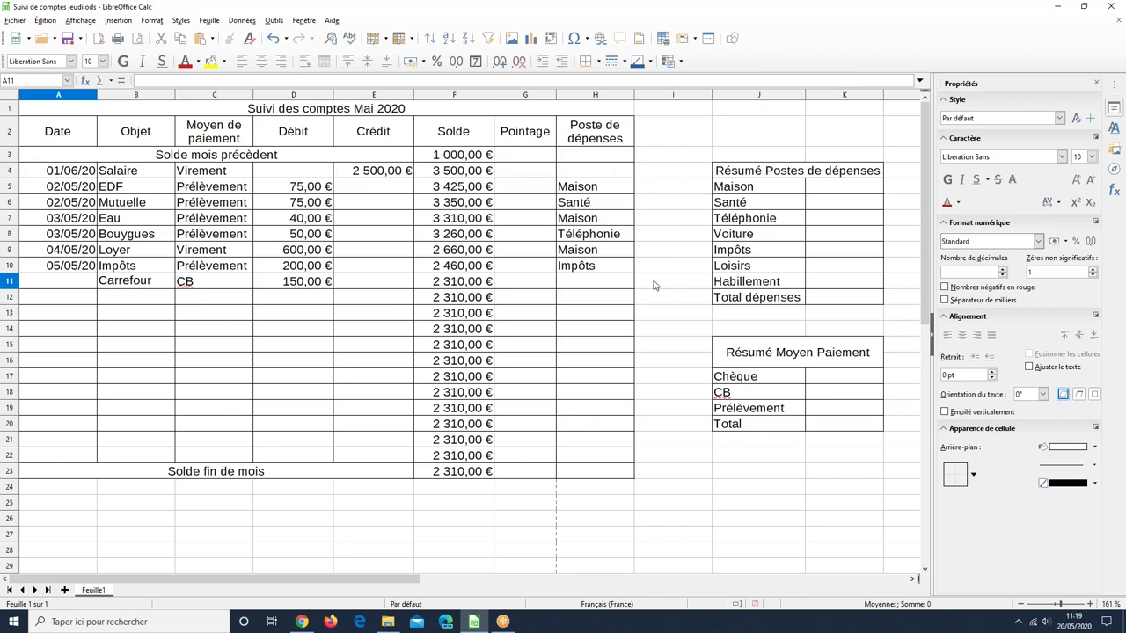
type("20/05/2")
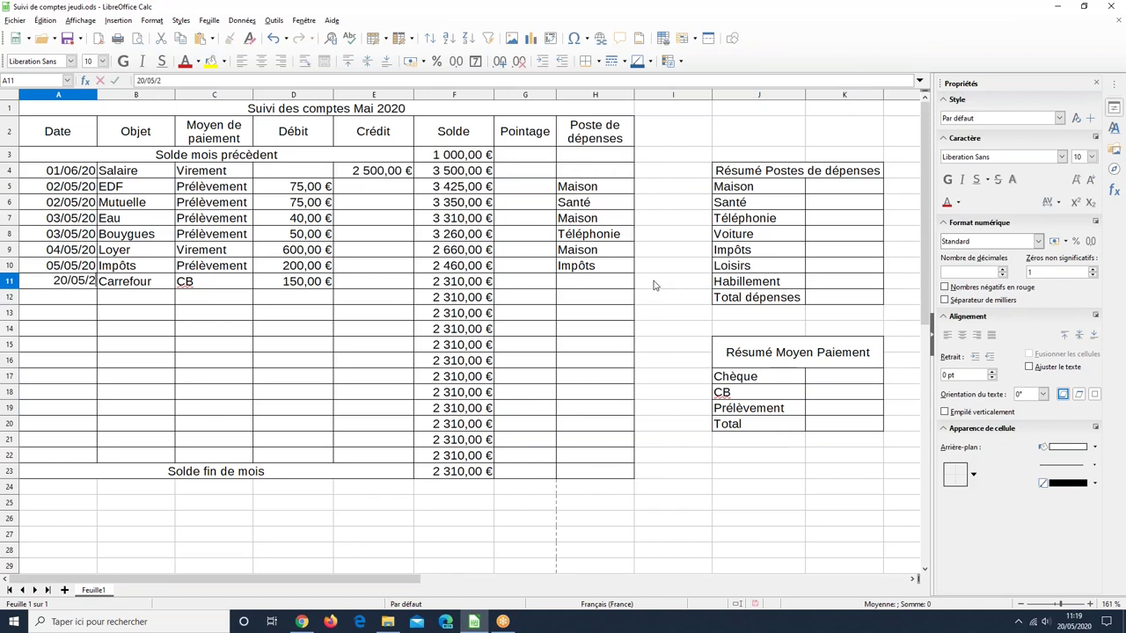
key("Tab")
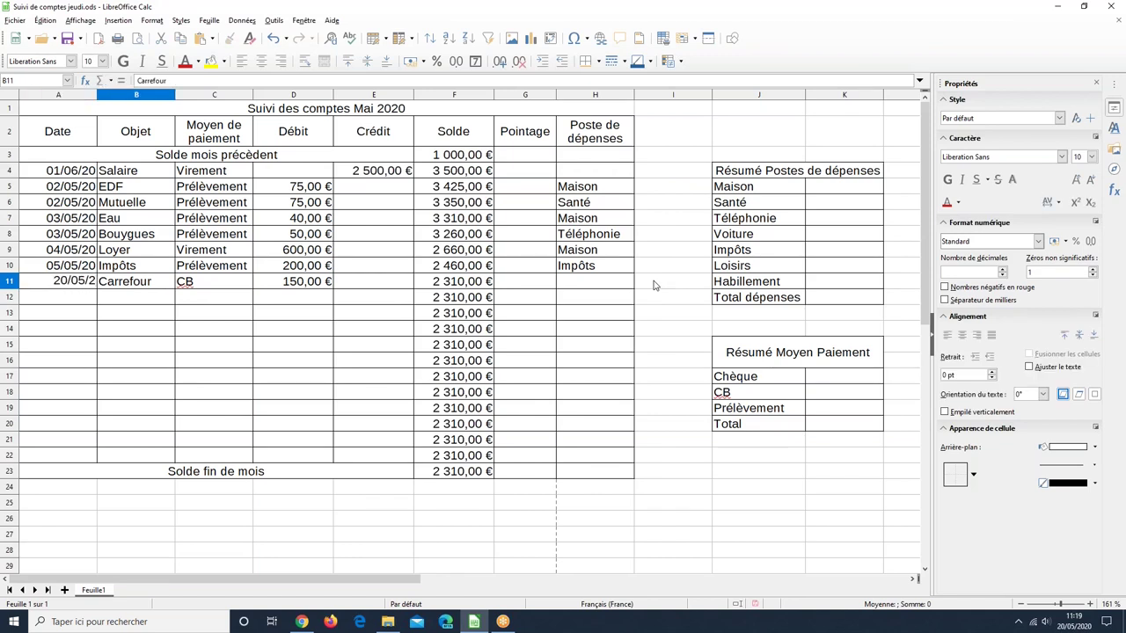
left_click(70, 281)
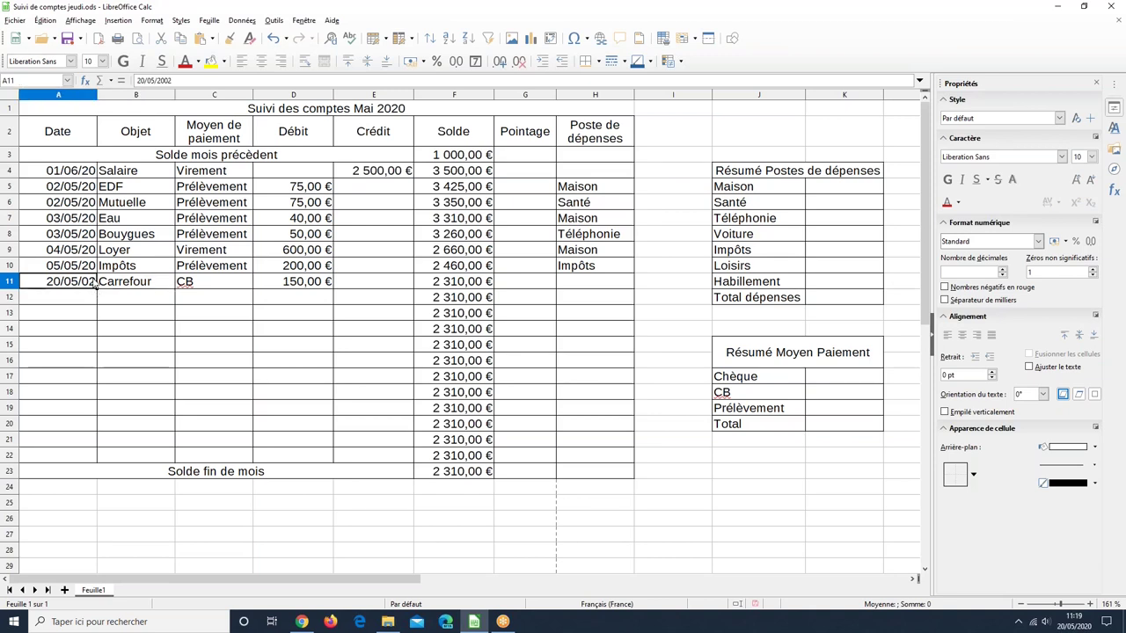
left_click(172, 80)
key("BackSpace")
key("BackSpace")
key("BackSpace")
type("0")
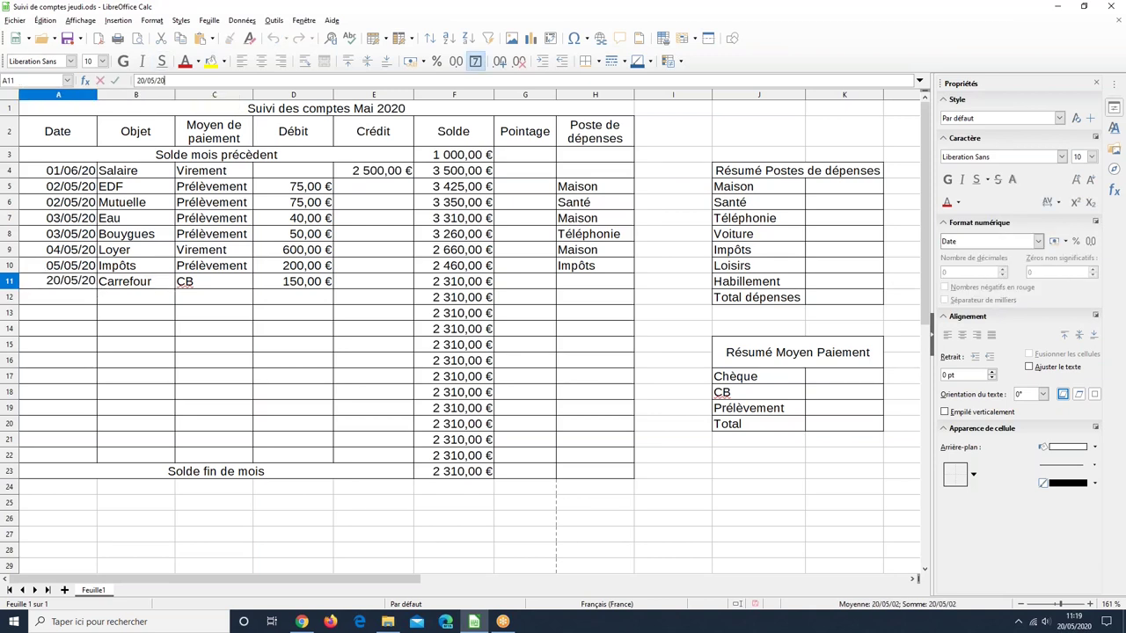
key("Return")
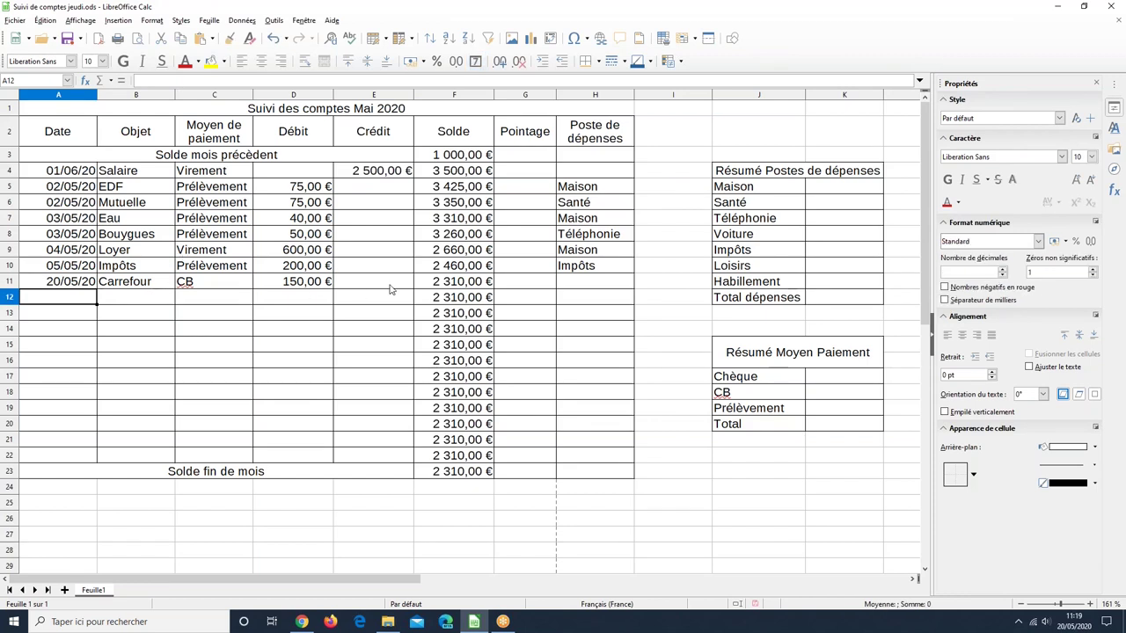
Step: Assign the expense category Habillement to the Carrefour row
left_click(585, 287)
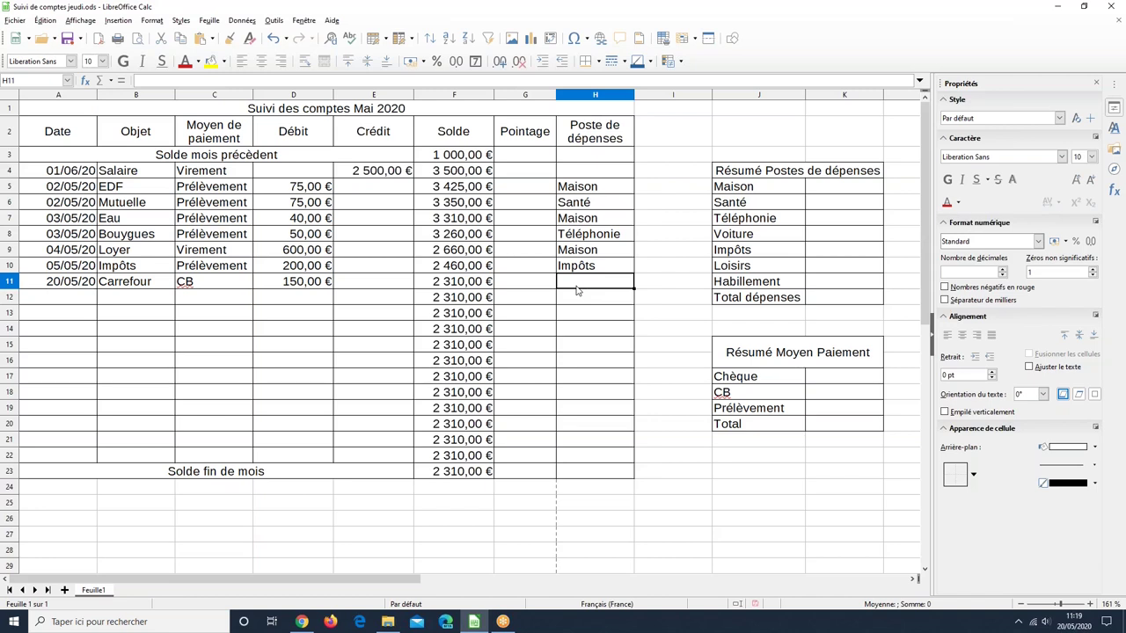
type("Habillement")
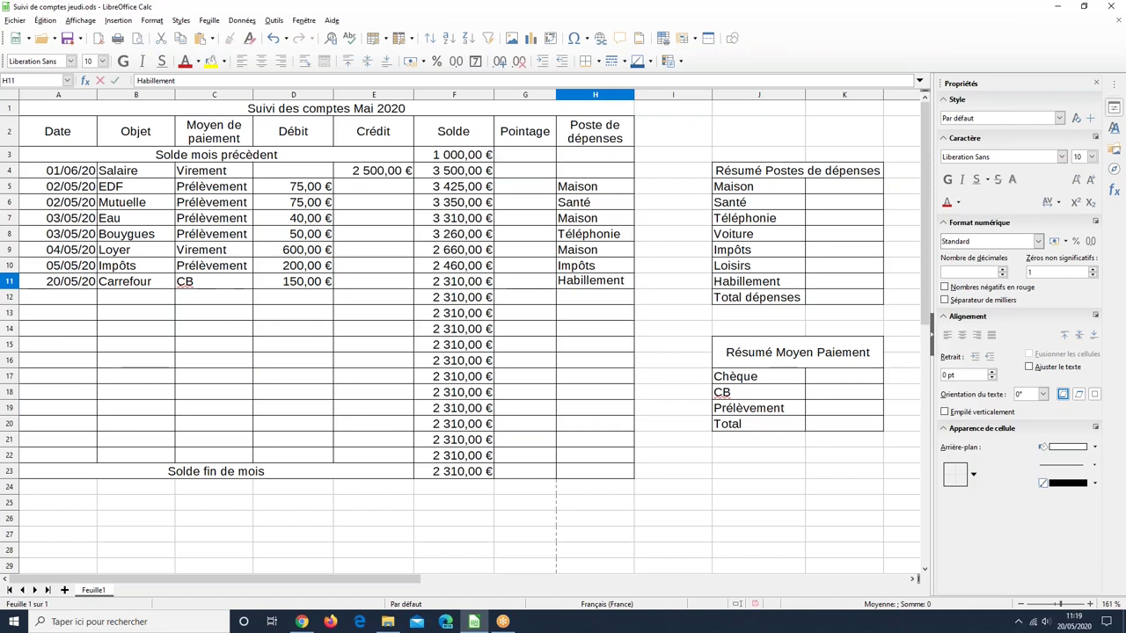
key("Return")
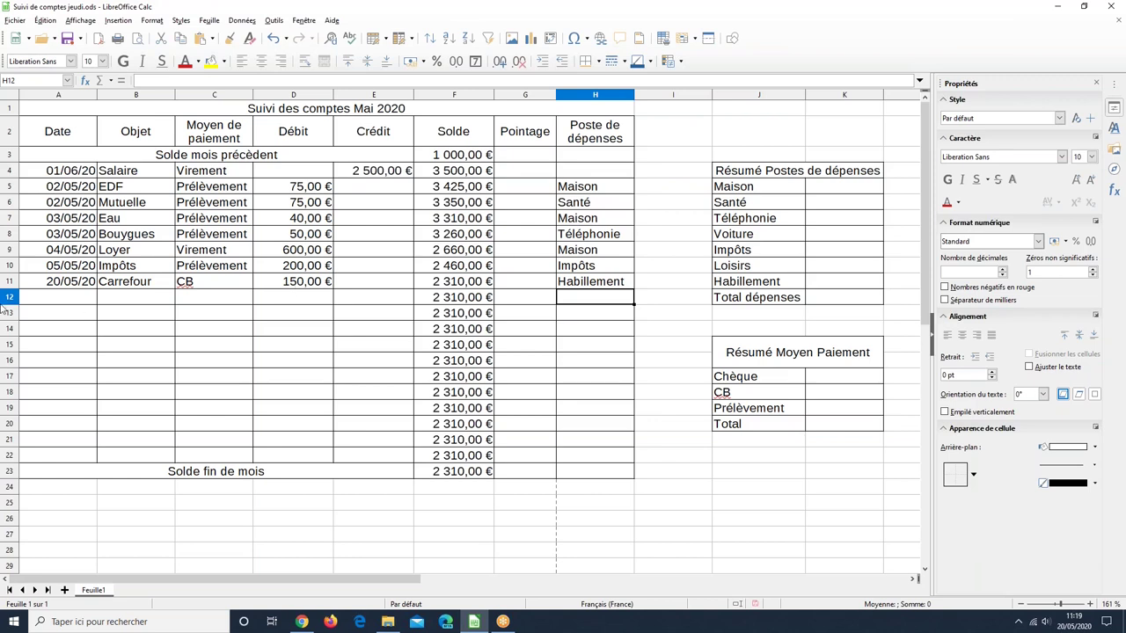
Step: Start a new entry in row 12 with the date 20/05/20 and Total as the Objet
left_click(50, 300)
type("20/")
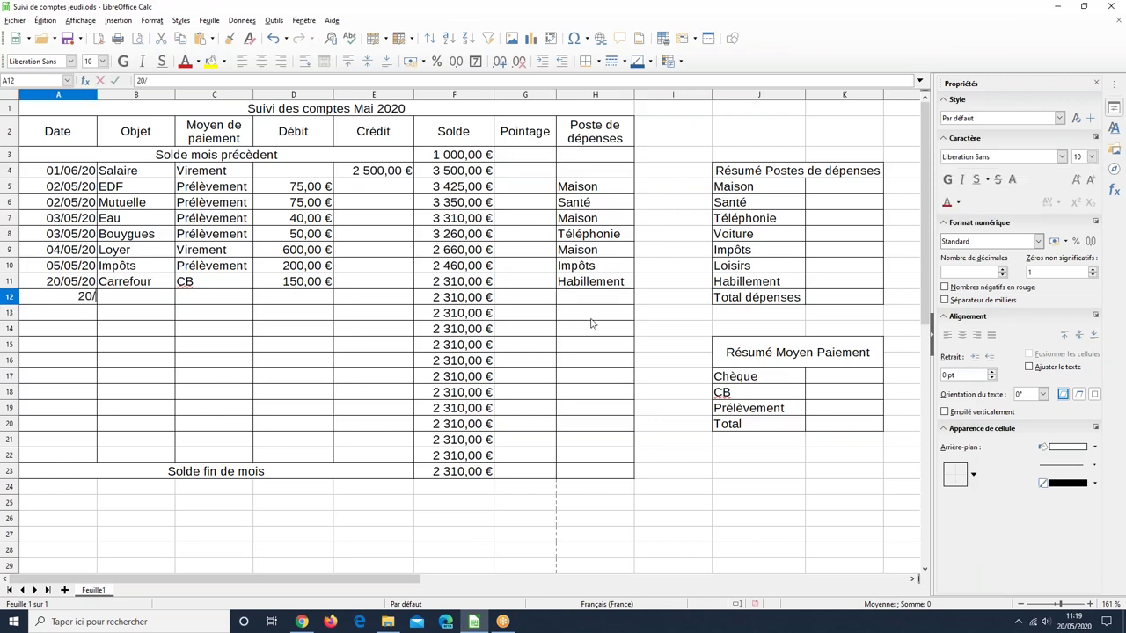
type("05/20")
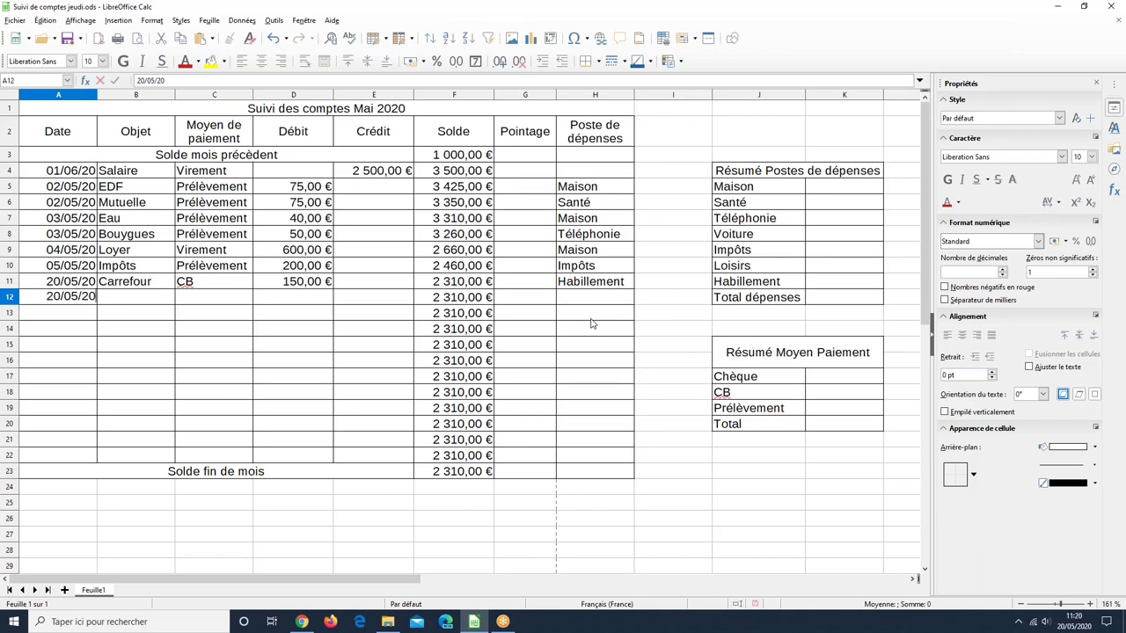
key("Tab")
type("Total")
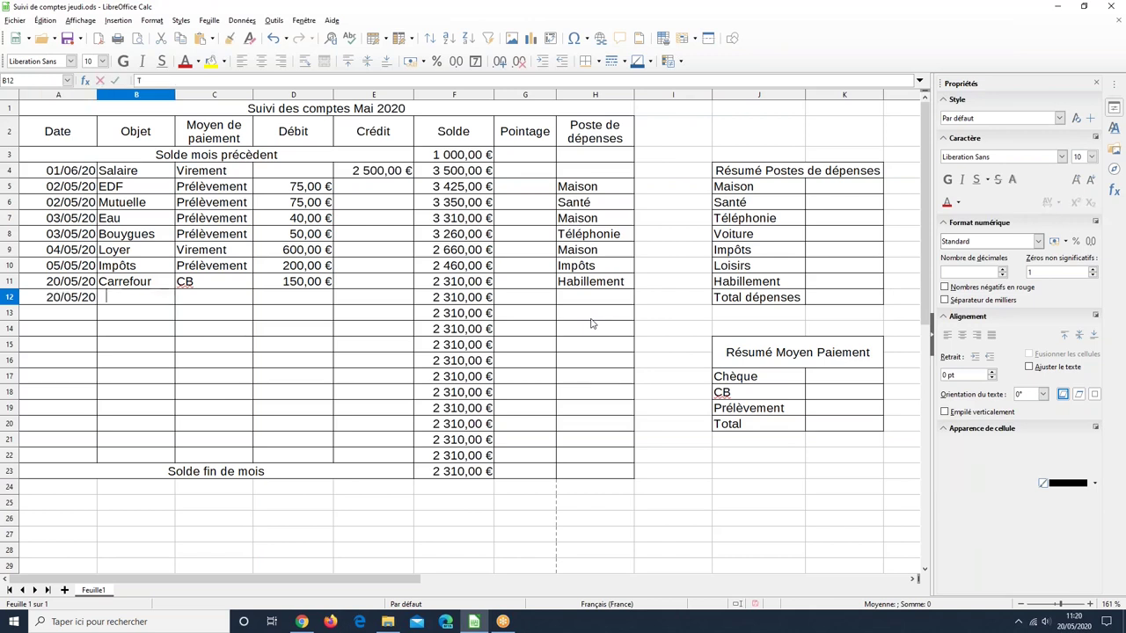
key("Tab")
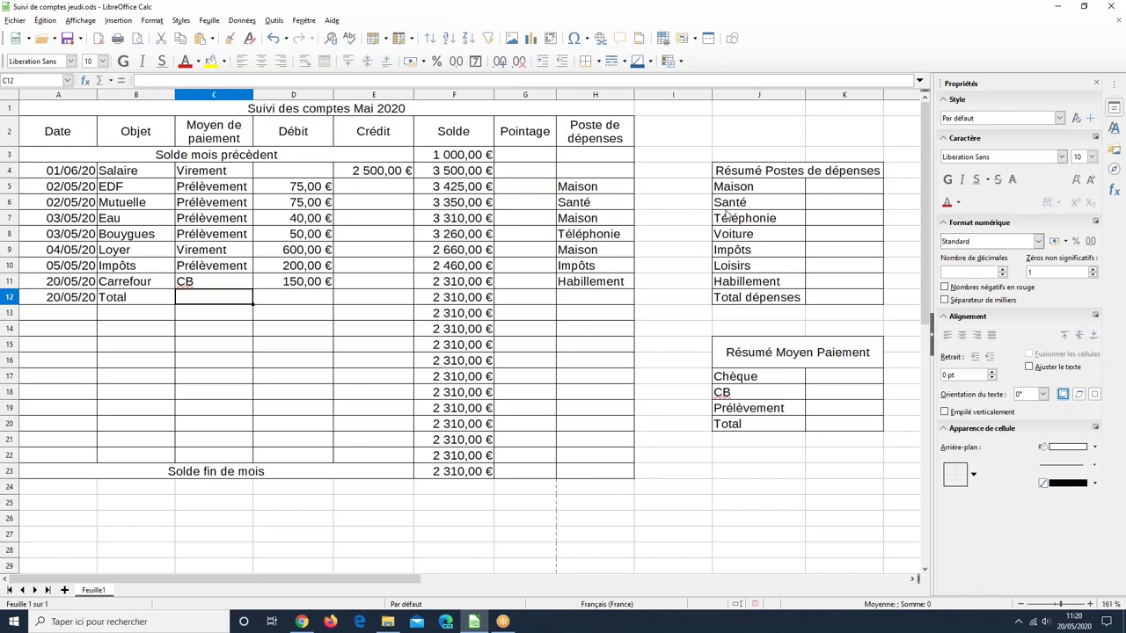
left_click(776, 187)
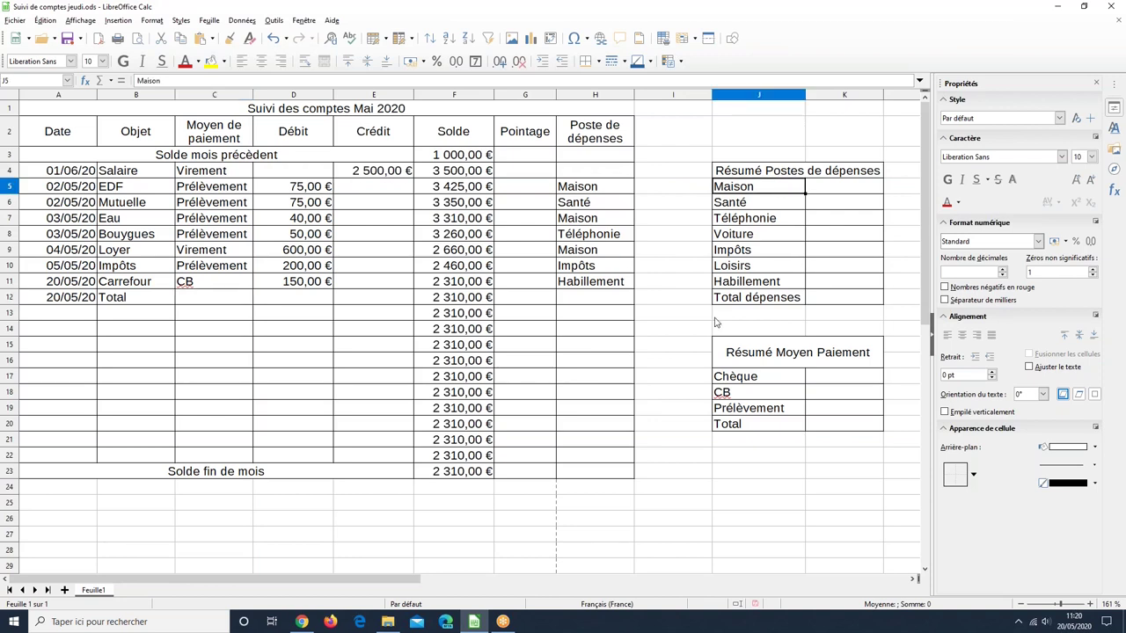
left_click(290, 283)
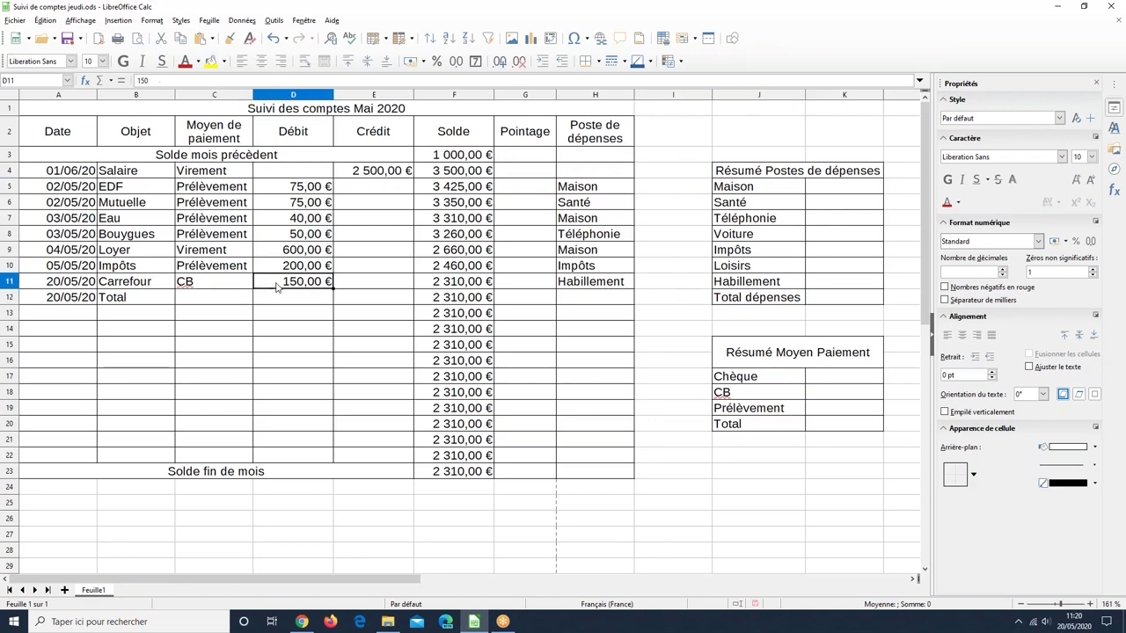
left_click(9, 218)
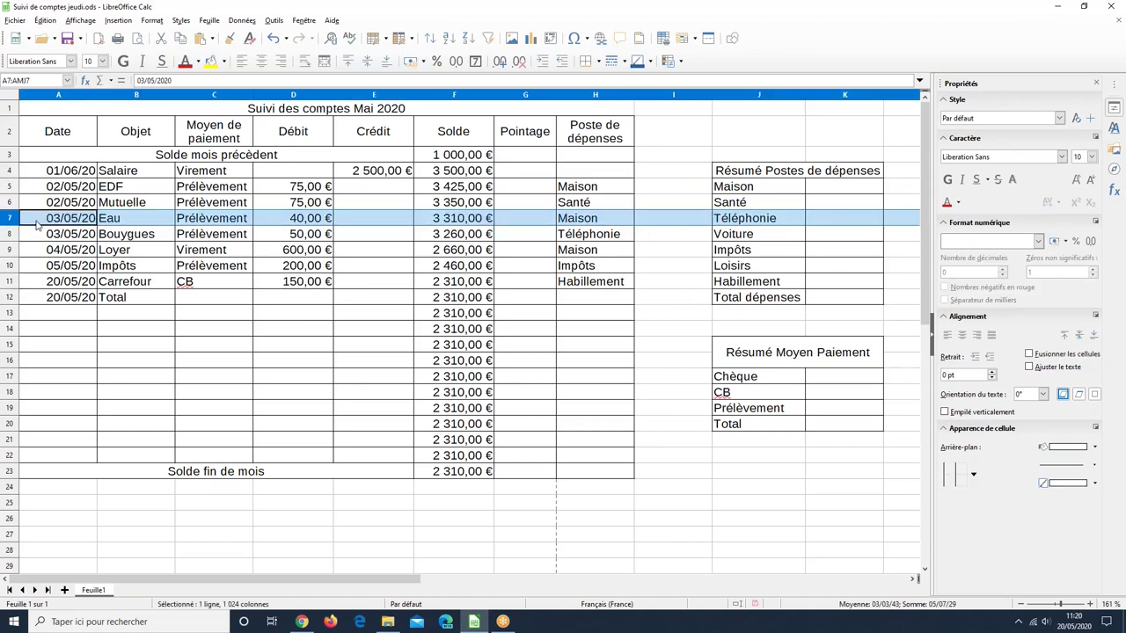
left_click(197, 299)
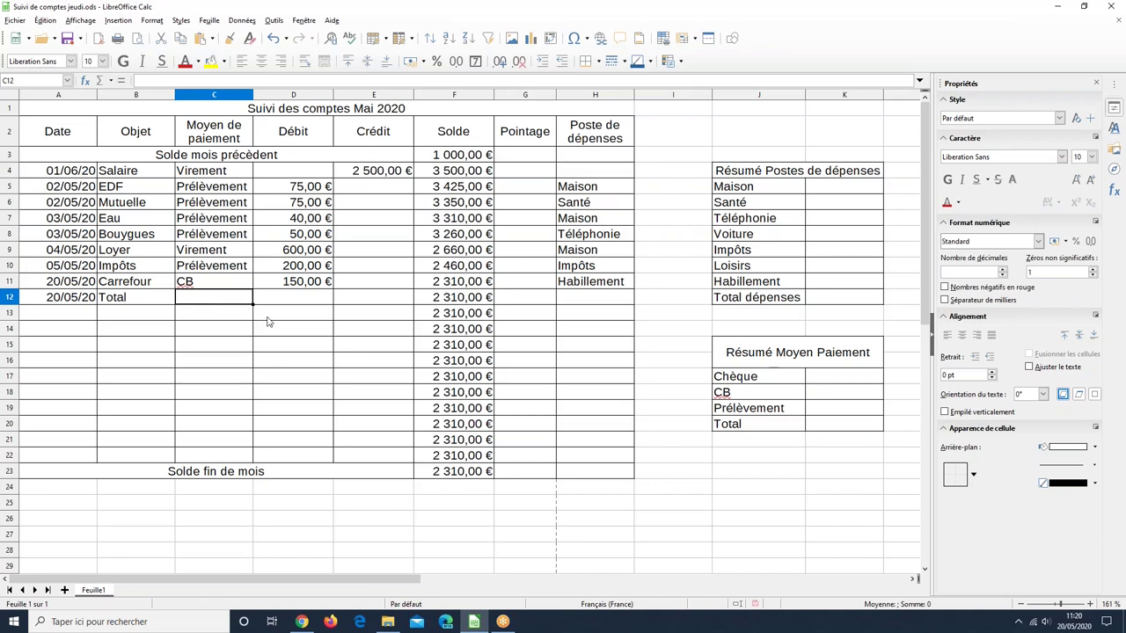
Step: Set Chèque as the payment method and 50 as the debit of the Total row
type("Chèque")
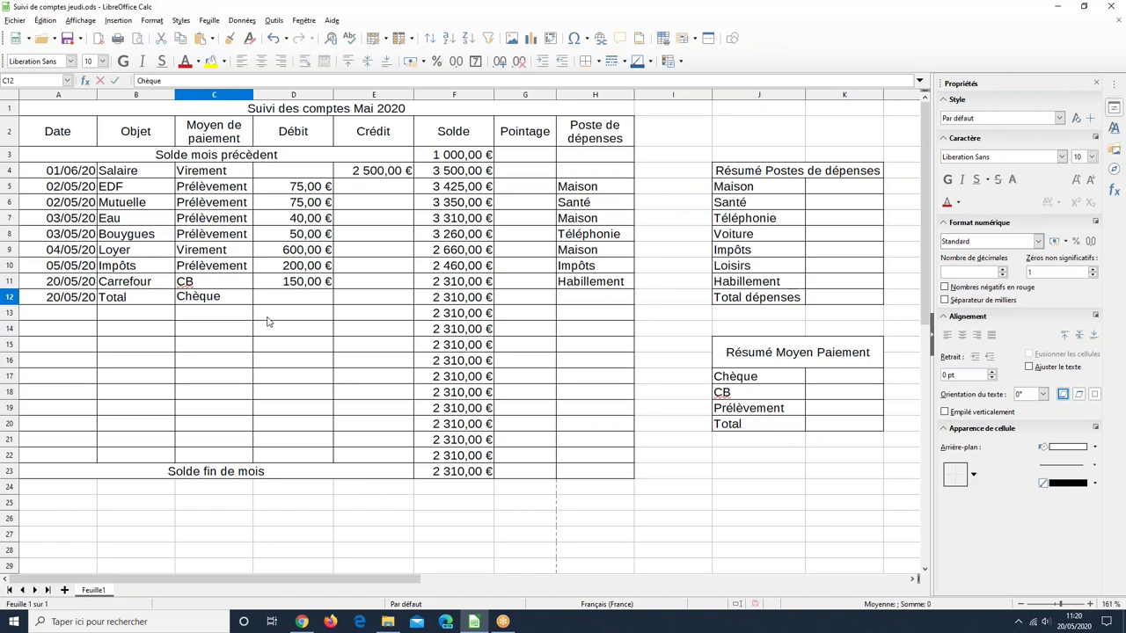
key("Tab")
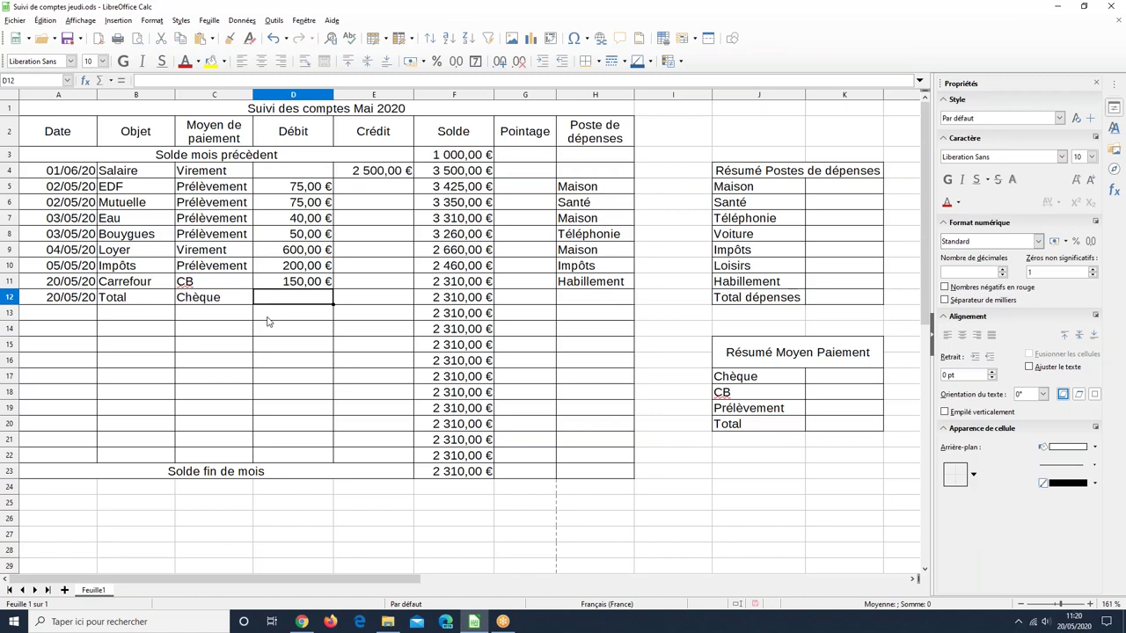
type("50")
key("Tab")
Step: Assign the expense category Voiture to the Total row
key("Tab")
key("Tab")
key("Tab")
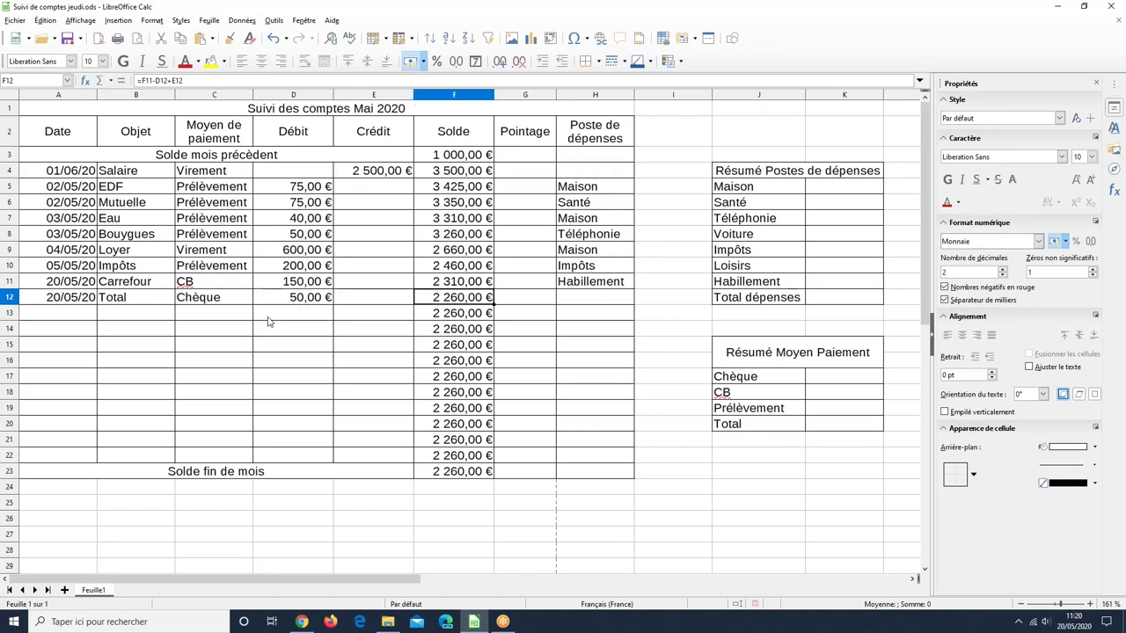
type("Voiture")
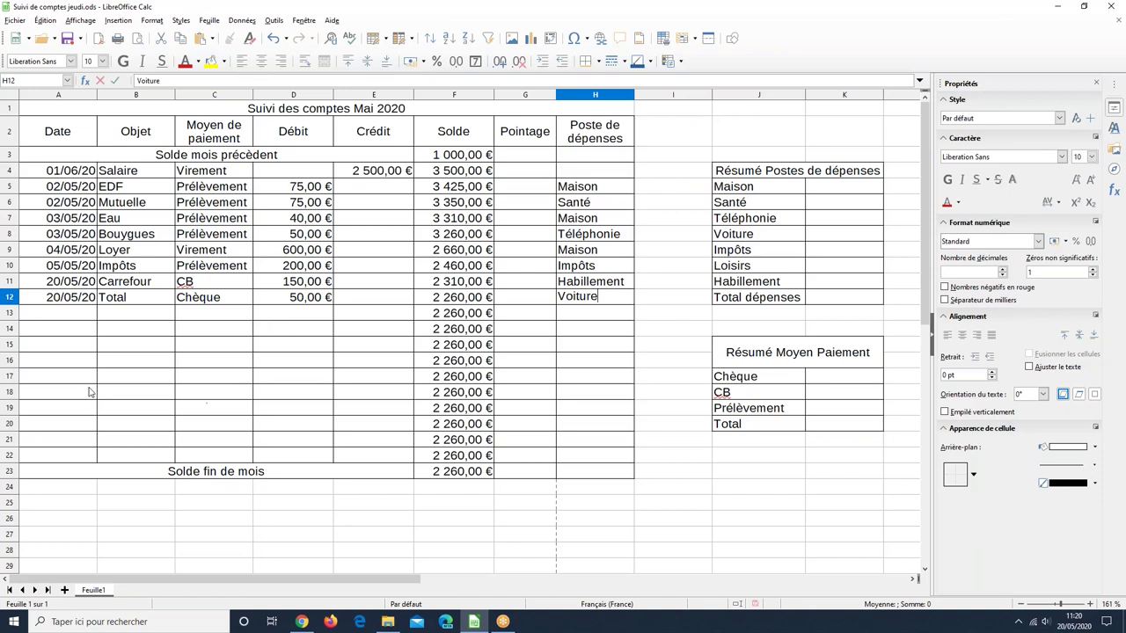
left_click(589, 381)
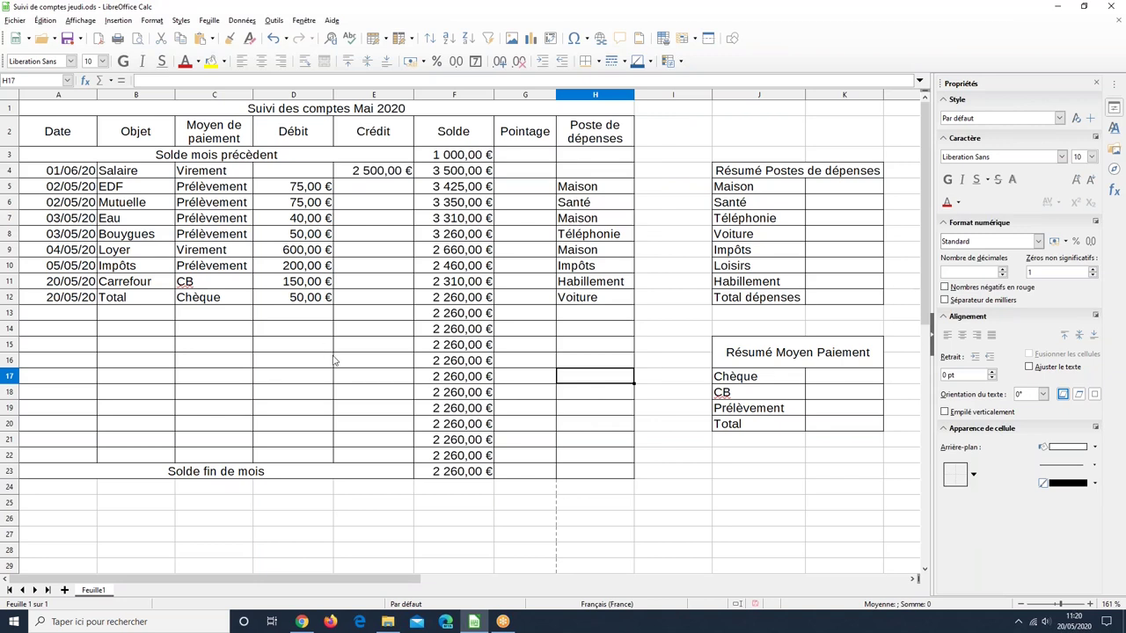
Step: Delete the Bouygues entry's cells A8:H8, shifting the cells below upward
left_click(12, 235)
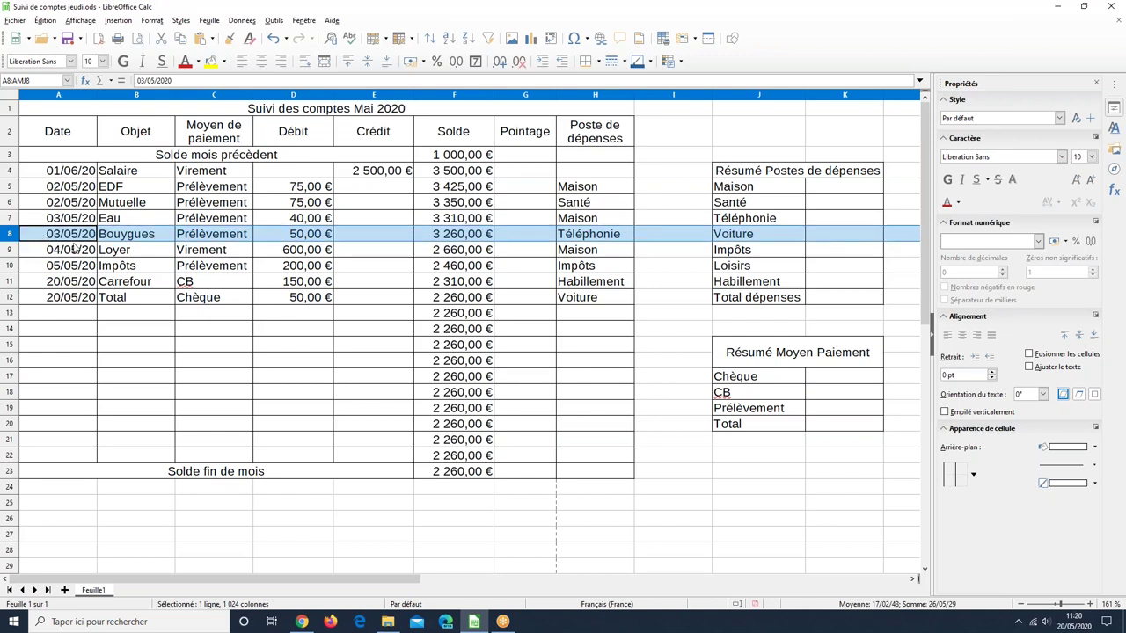
left_click_drag(71, 241, 602, 234)
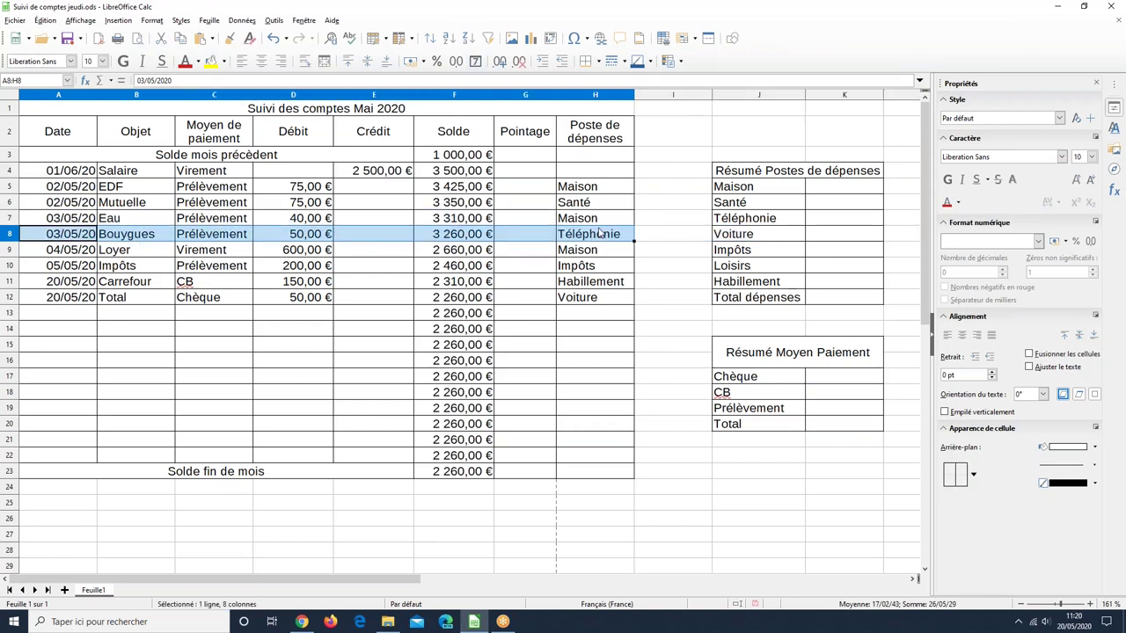
right_click(197, 241)
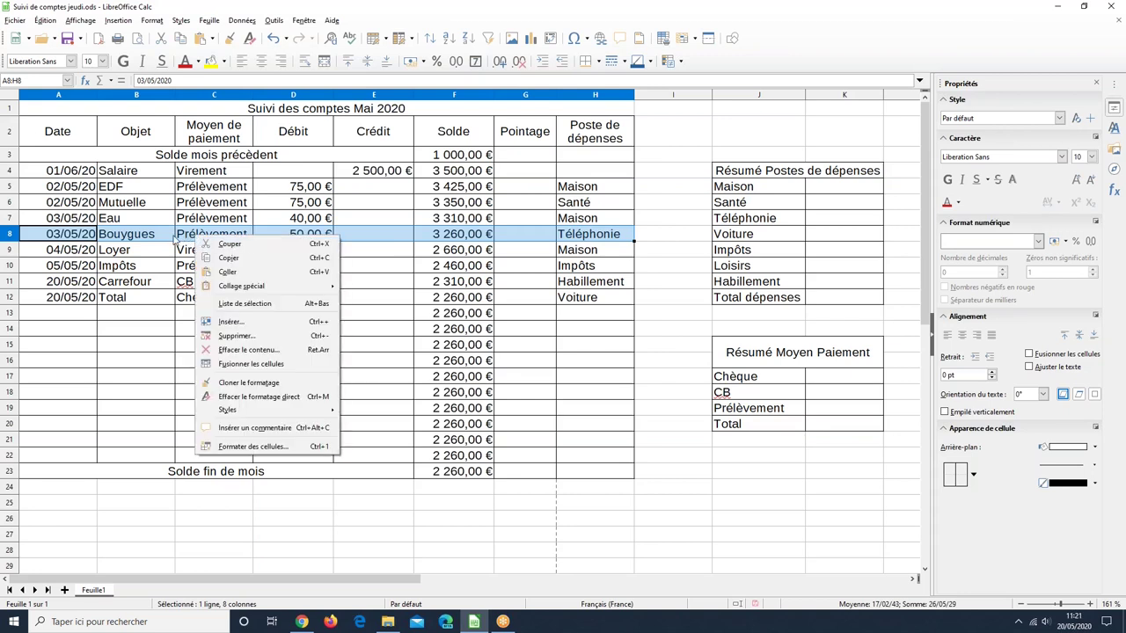
left_click(238, 340)
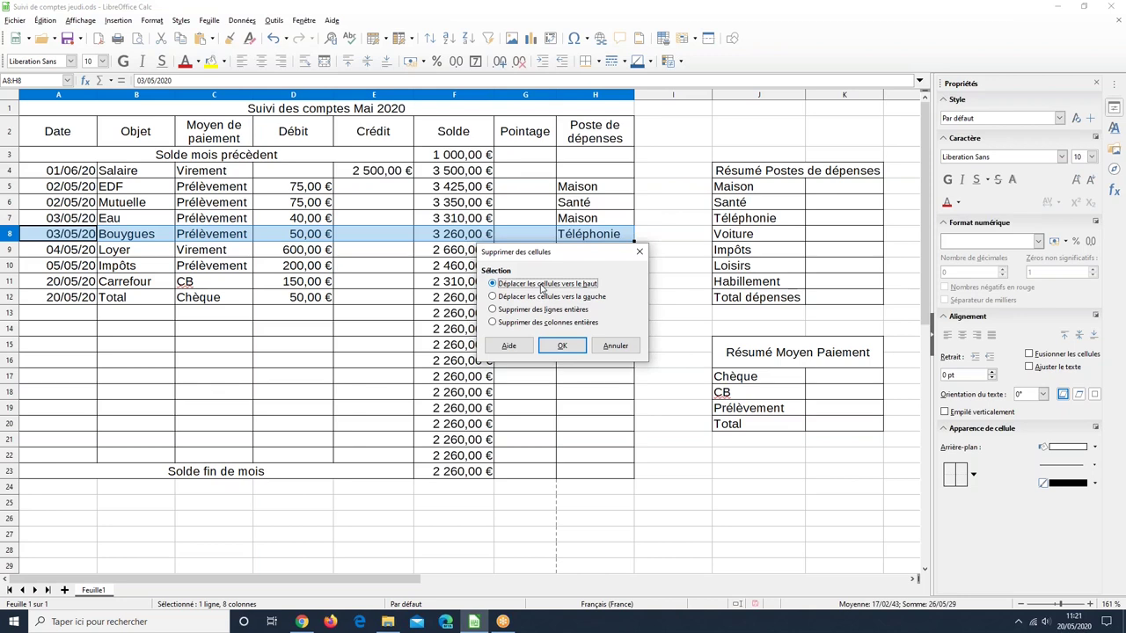
left_click(557, 348)
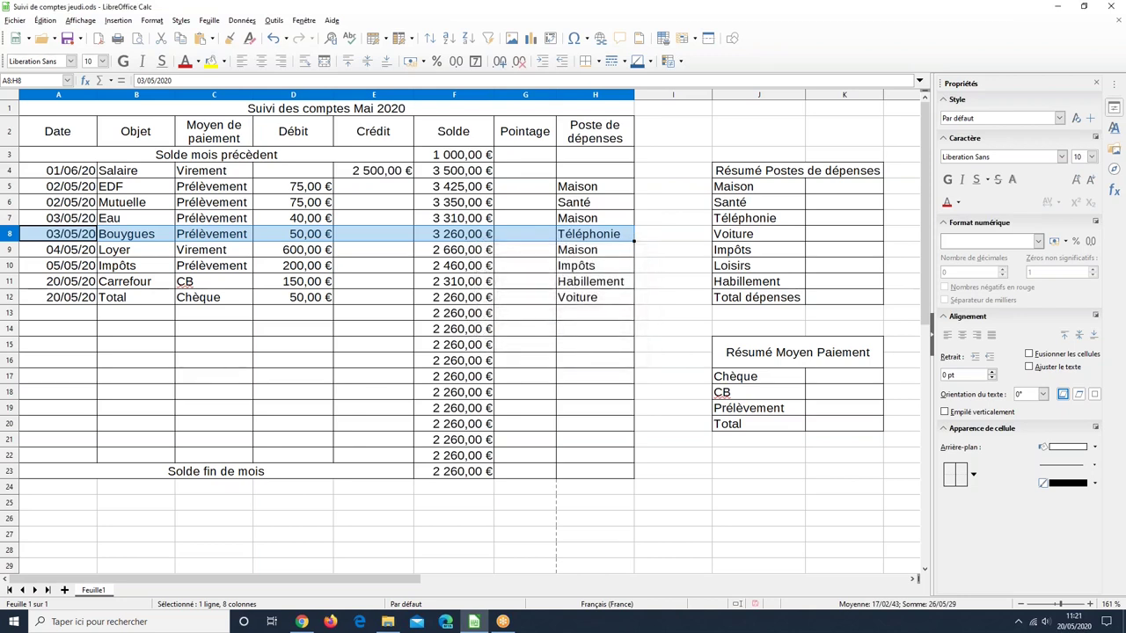
key("ctrl+minus")
key("Return")
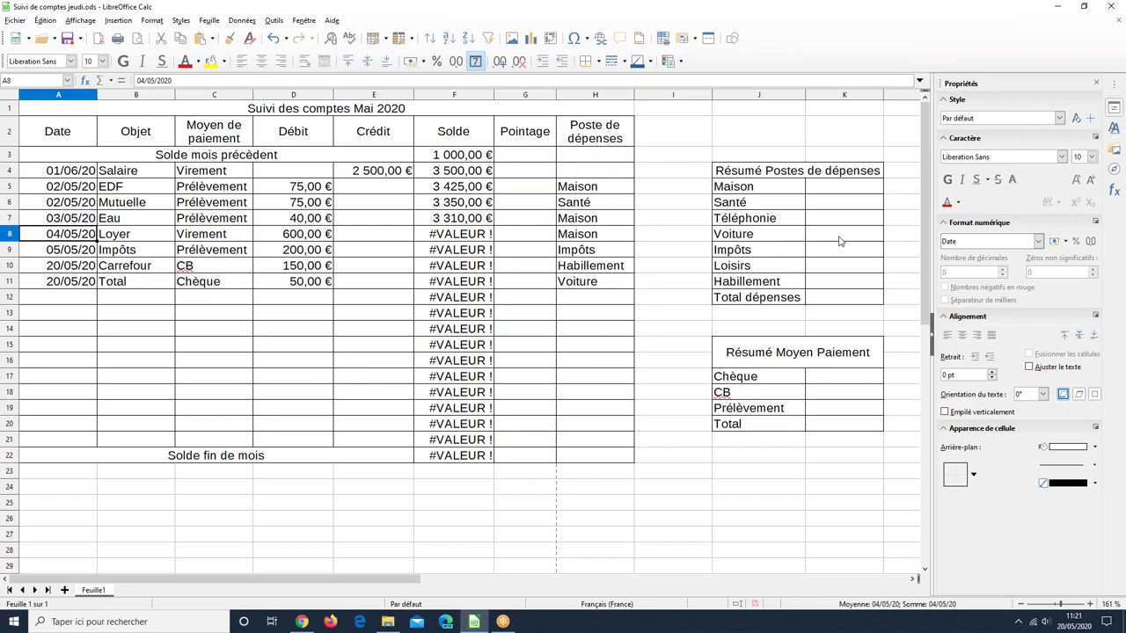
Step: Refill the Solde formula from F7 down to the Solde fin de mois row, F22
left_click(463, 235)
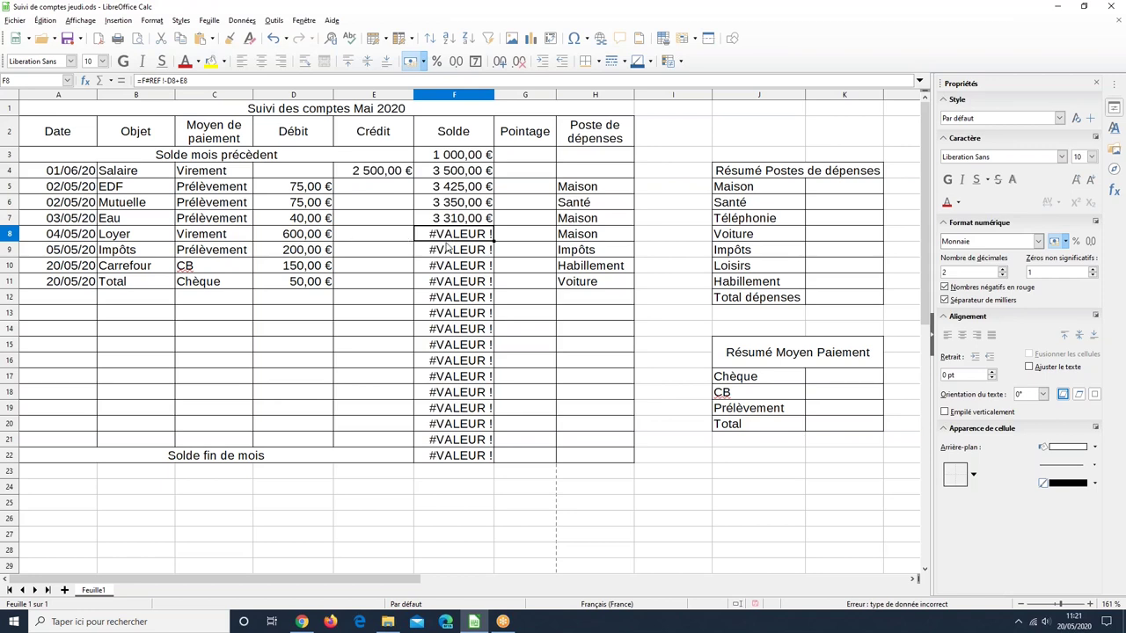
left_click(446, 215)
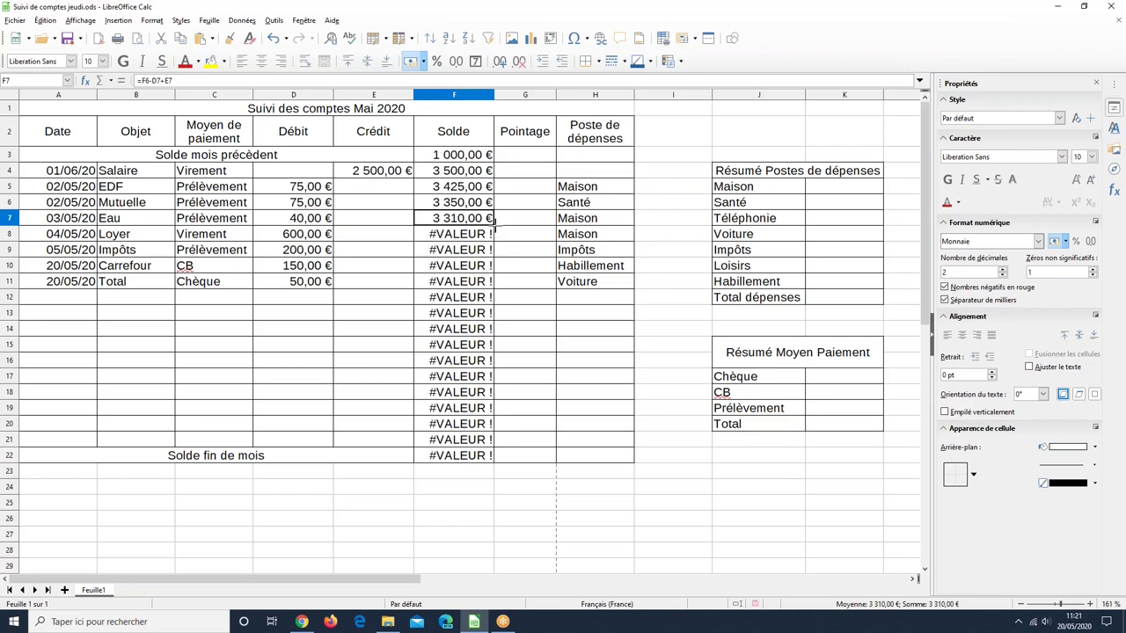
left_click_drag(493, 226, 495, 461)
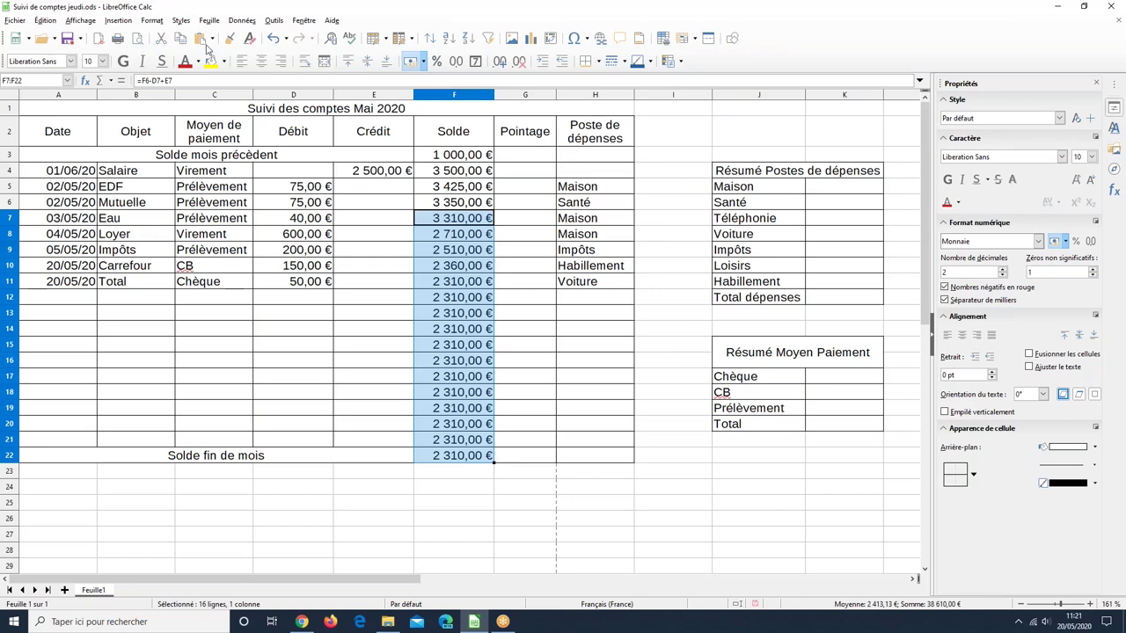
Step: Undo the Solde formula refill and the deletion of the Bouygues entry
left_click(274, 42)
left_click(274, 41)
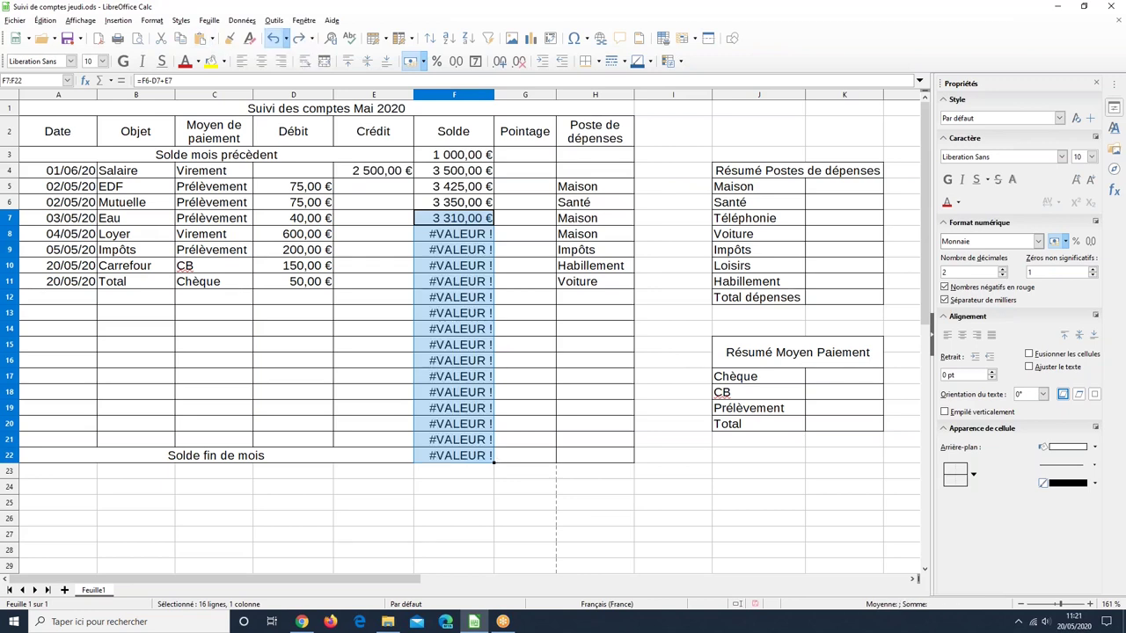
left_click(612, 429)
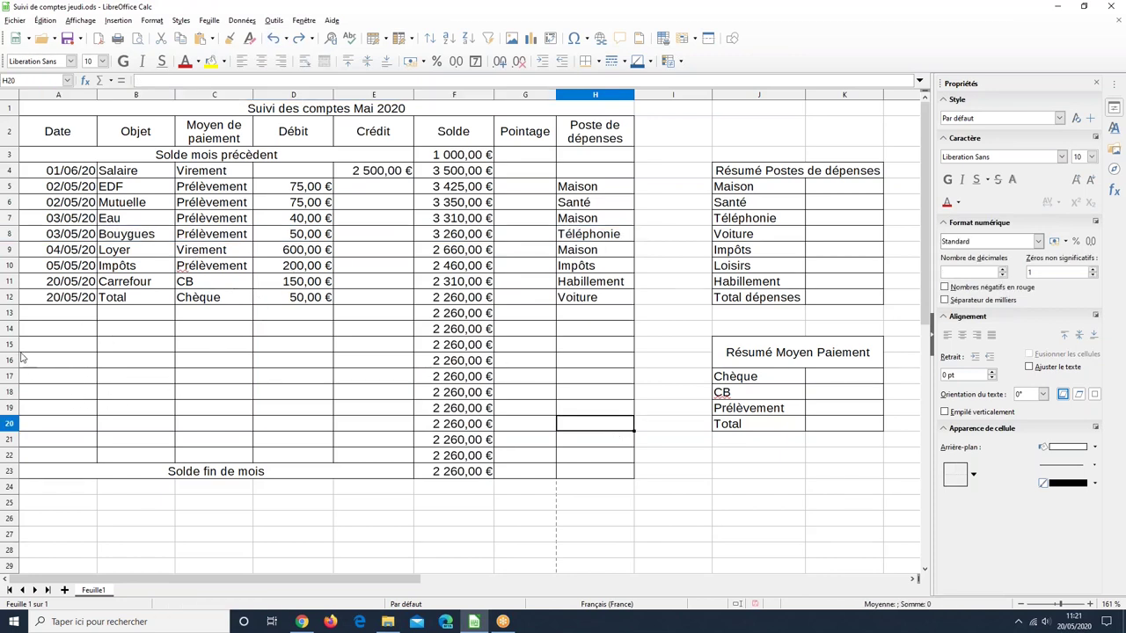
Step: Try deleting the whole of empty row 14, and undo that deletion
left_click(7, 328)
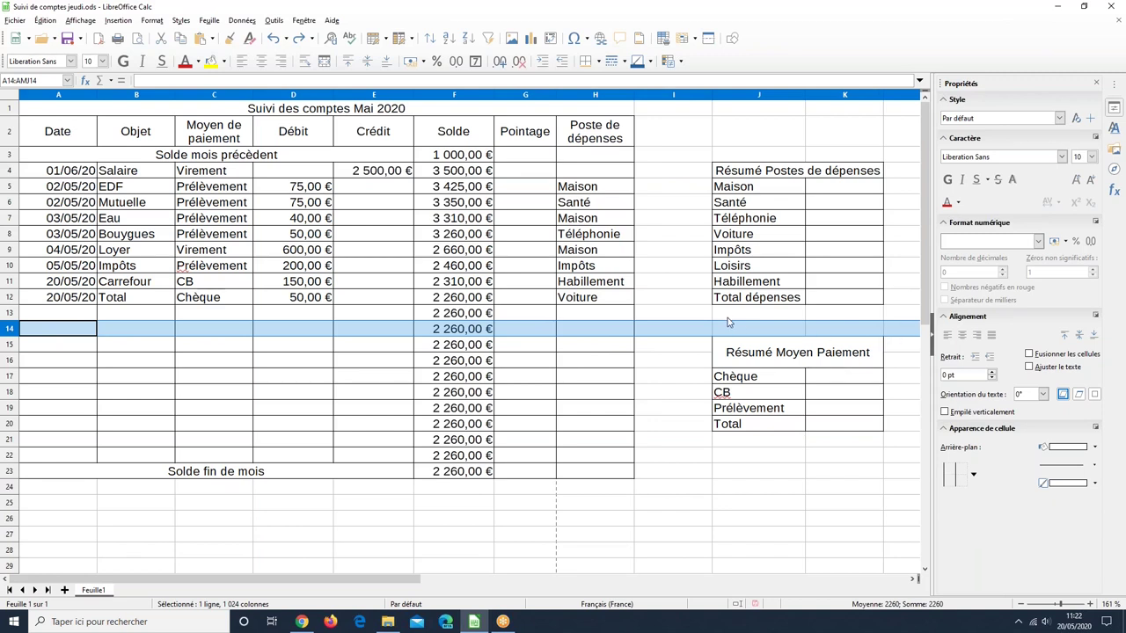
right_click(35, 329)
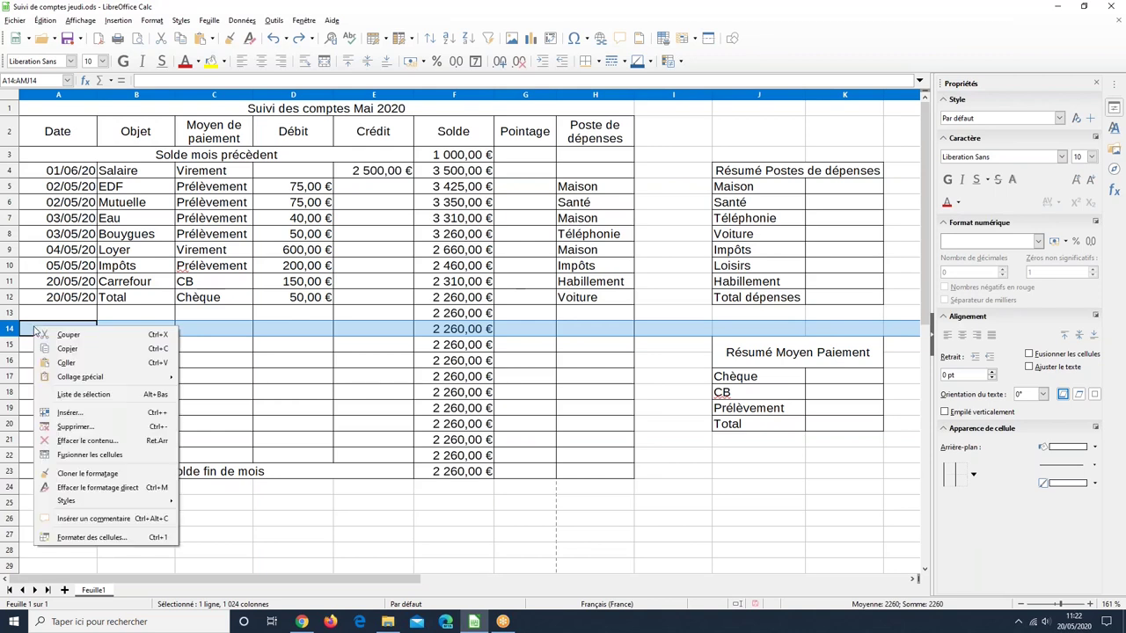
left_click(75, 426)
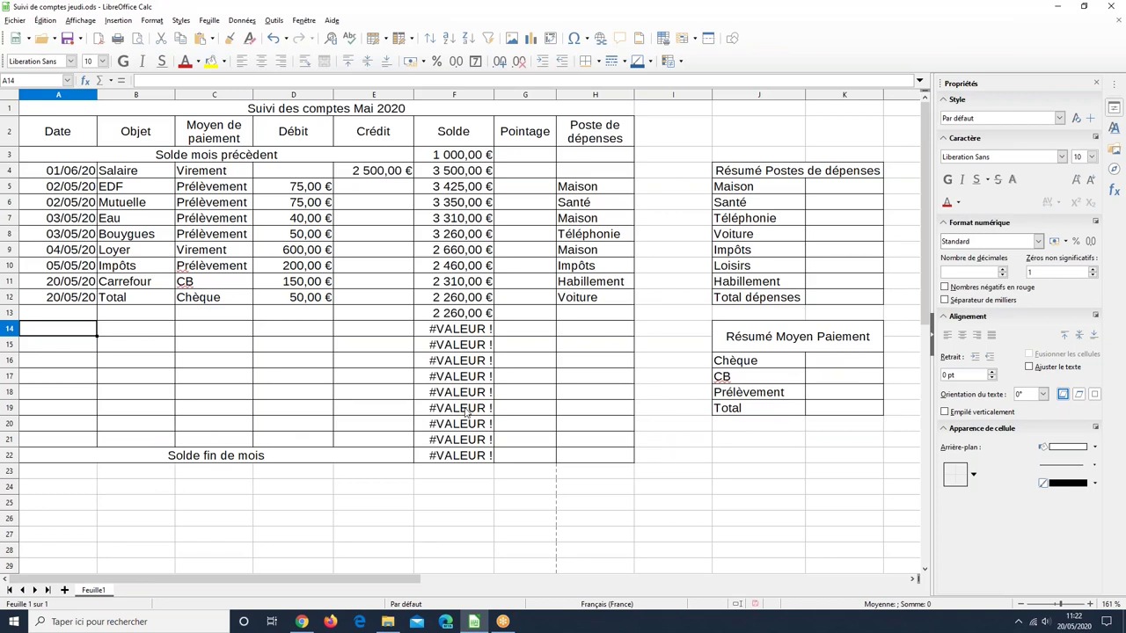
left_click(274, 41)
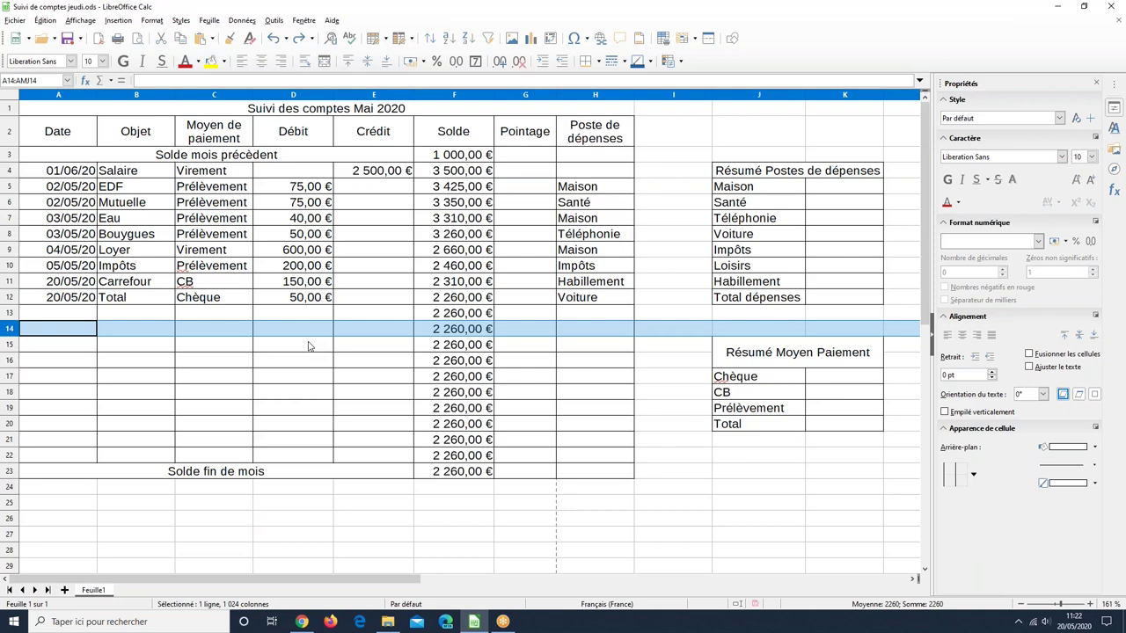
left_click(393, 520)
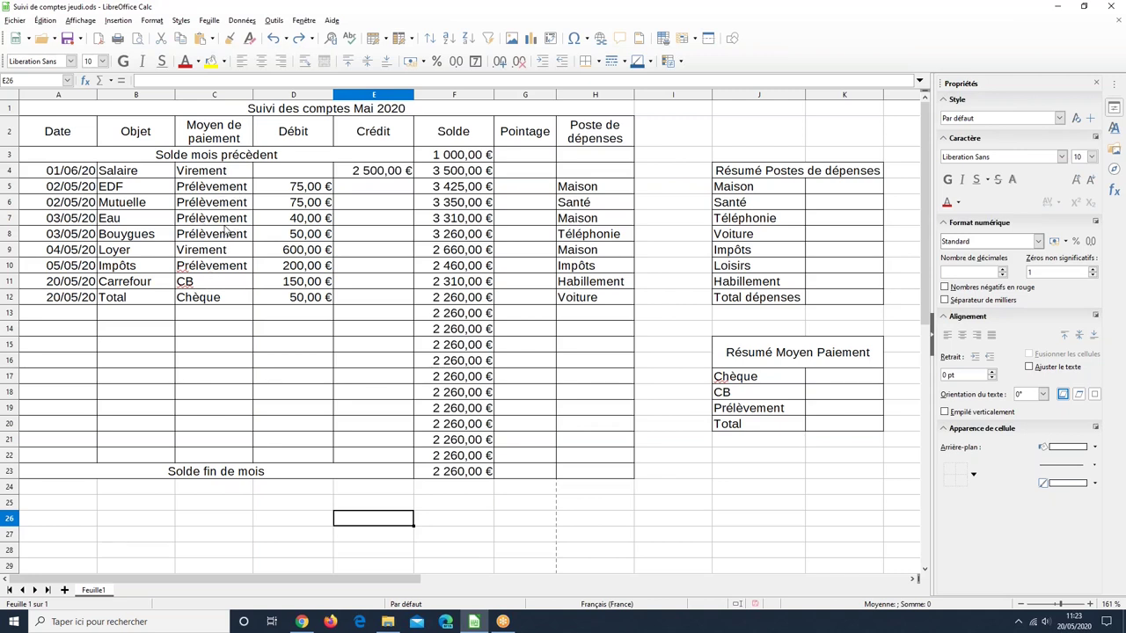
left_click(849, 428)
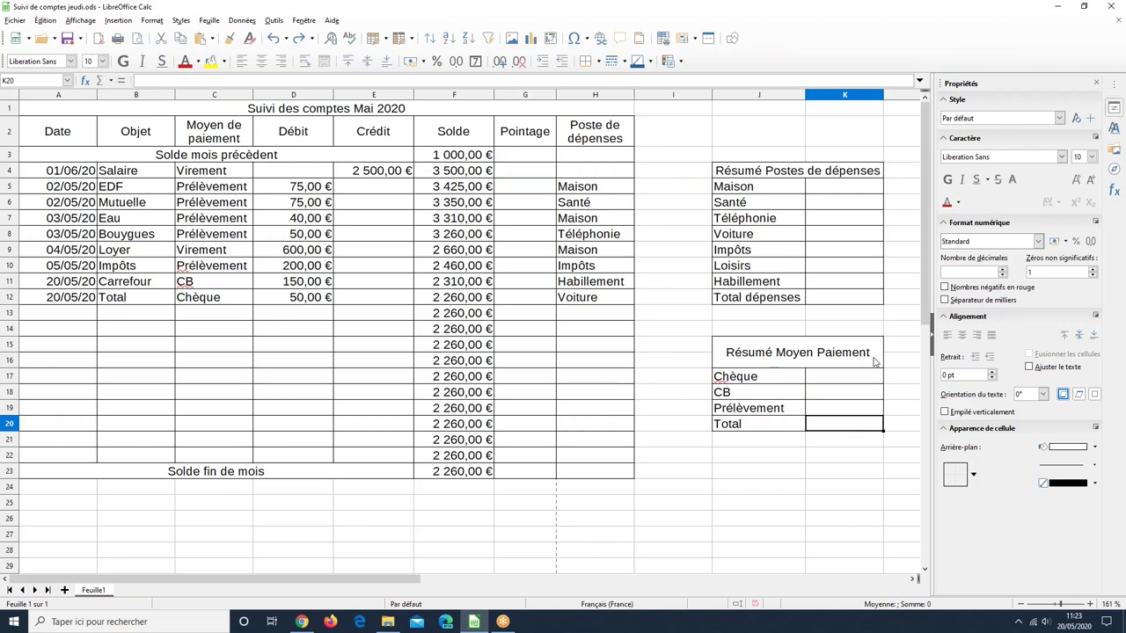
left_click(776, 457)
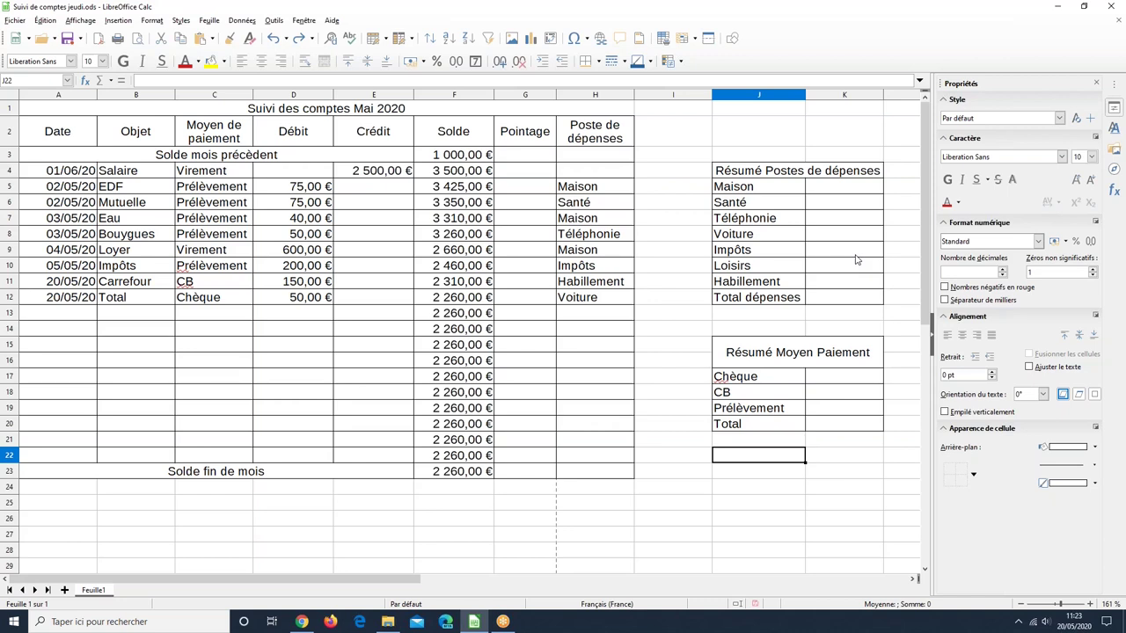
Step: Open the Function Wizard for the Maison total in K5 and place its dialog clear of the expense-category summary
left_click(830, 190)
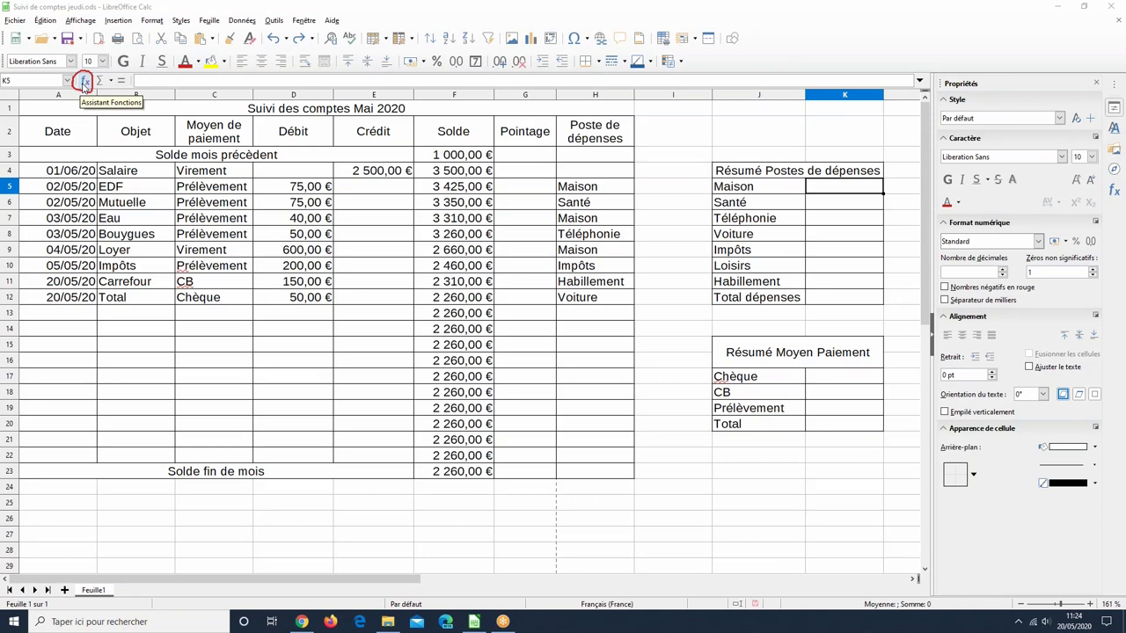
left_click(84, 81)
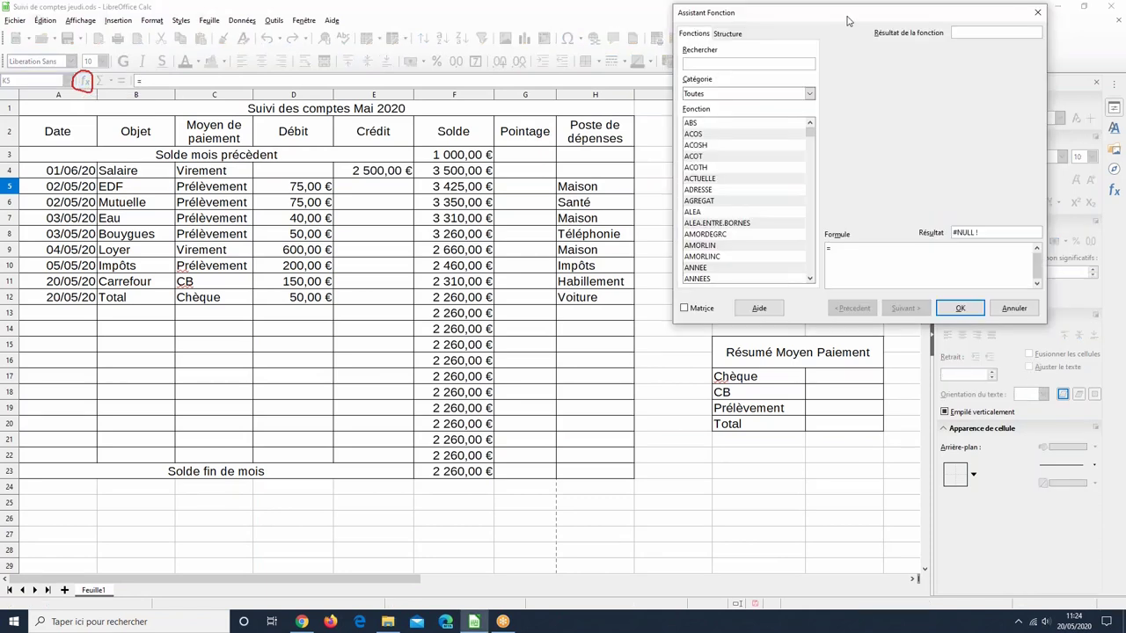
left_click_drag(847, 19, 877, 134)
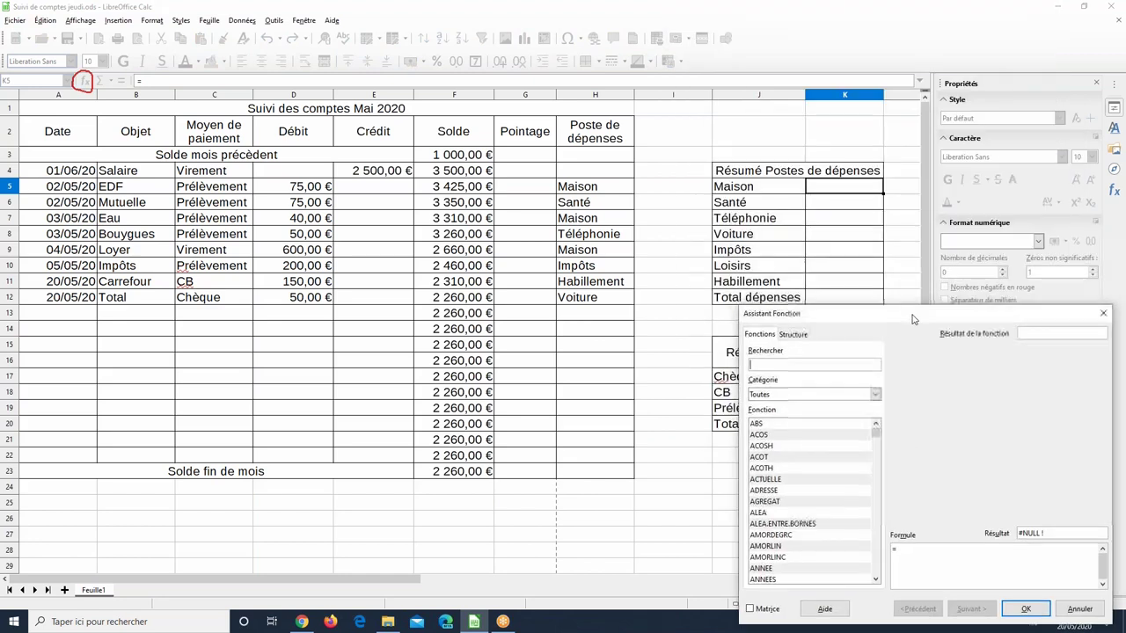
left_click_drag(913, 318, 886, 327)
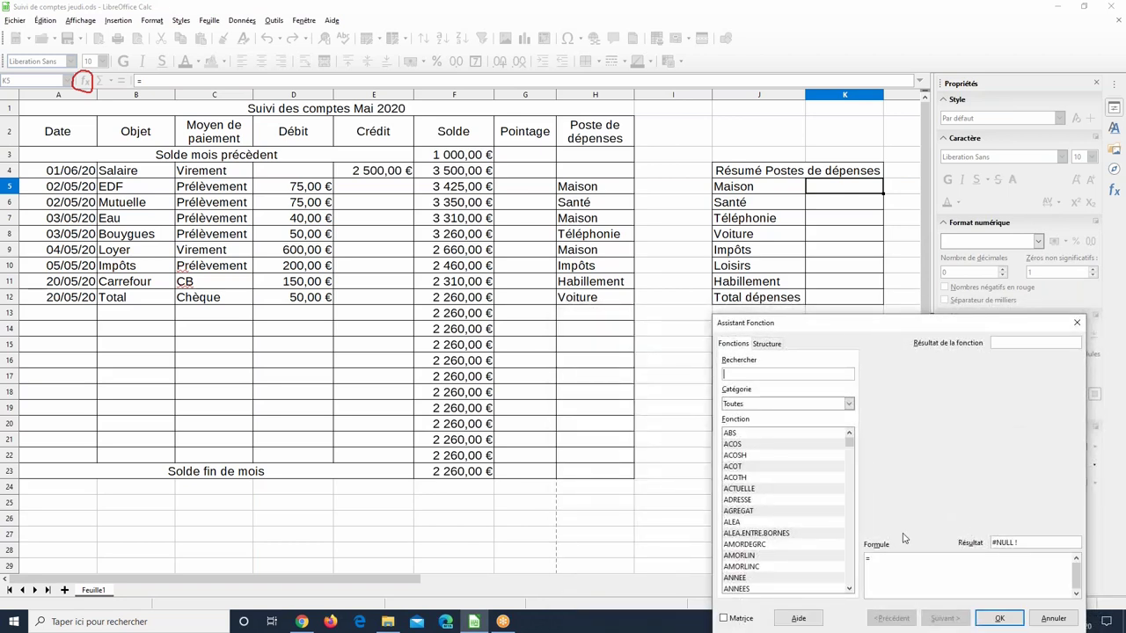
left_click(216, 630)
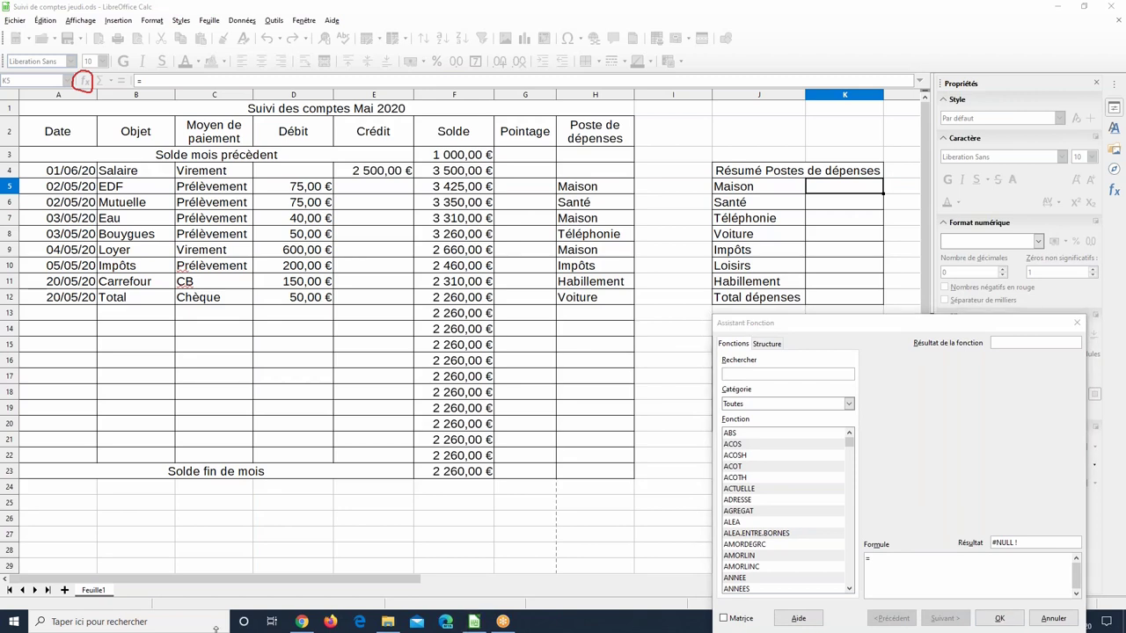
left_click(967, 324)
mouse_move(986, 322)
left_mouse_down()
mouse_move(1000, 319)
mouse_move(973, 315)
left_mouse_up()
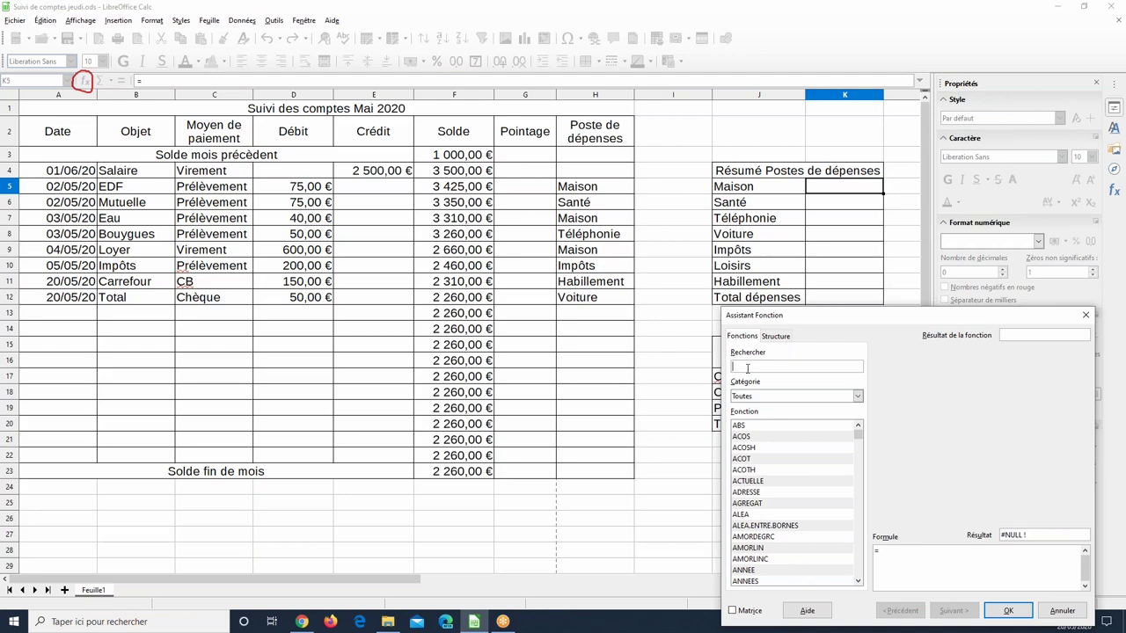
Step: Search the functions for "somme" and clear the search term
type("somme")
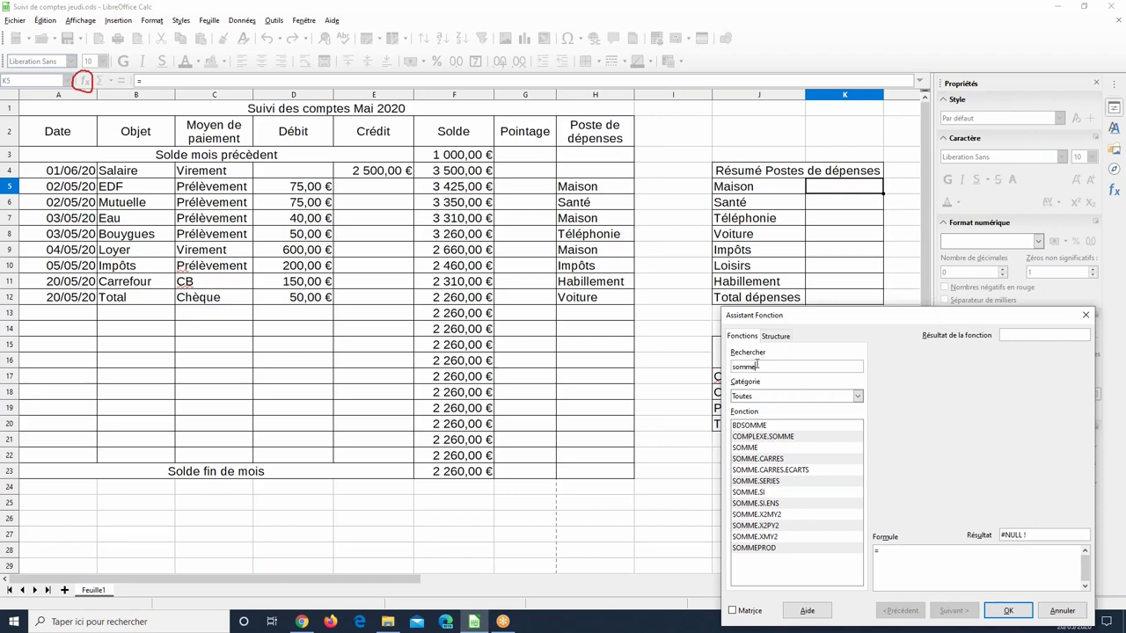
left_click_drag(768, 365, 676, 365)
key("BackSpace")
Step: Select the SOMME.SI function in the full function list for the Maison total
scroll(763, 491, "down", 10)
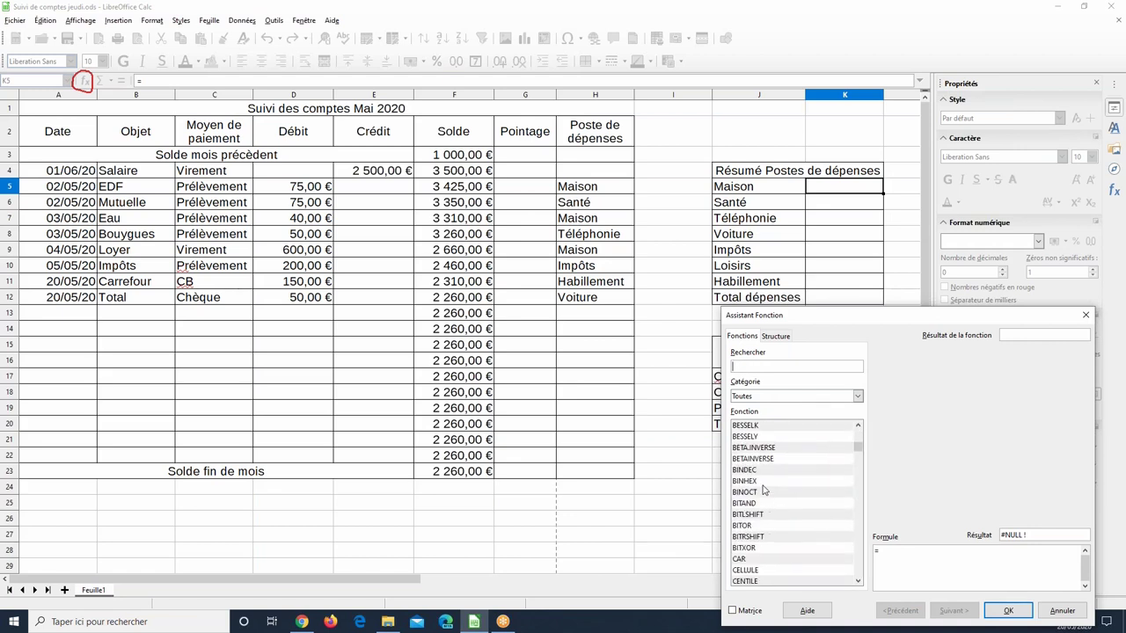
scroll(763, 490, "down", 5)
scroll(799, 542, "down", 10)
scroll(800, 543, "down", 20)
scroll(799, 543, "down", 20)
scroll(799, 543, "down", 13)
scroll(799, 543, "down", 7)
scroll(799, 542, "down", 20)
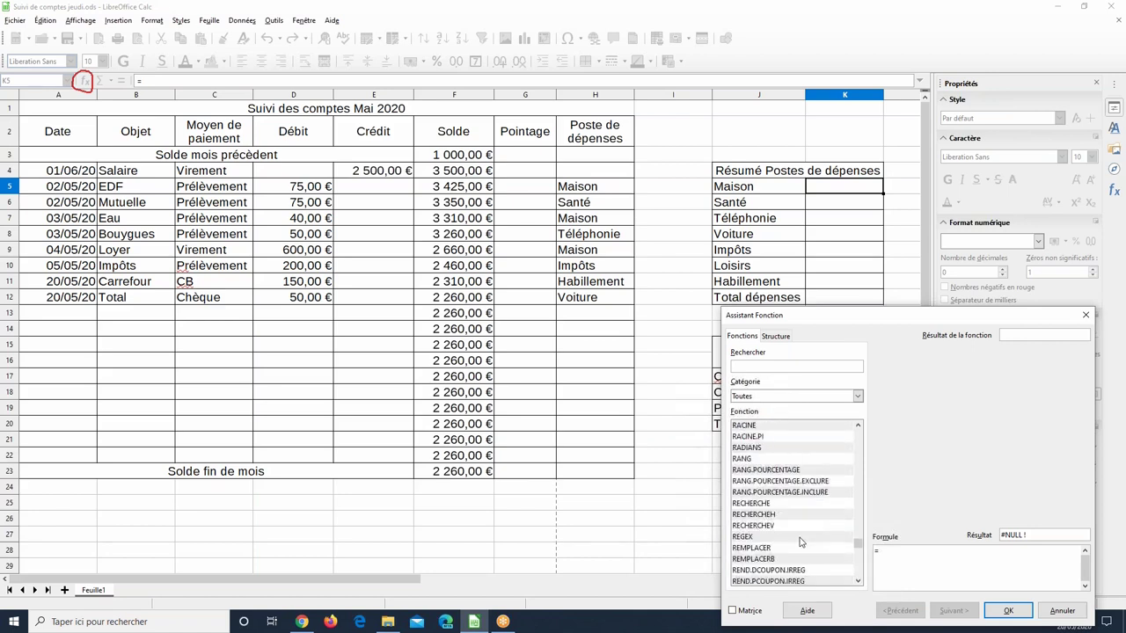
scroll(800, 543, "down", 4)
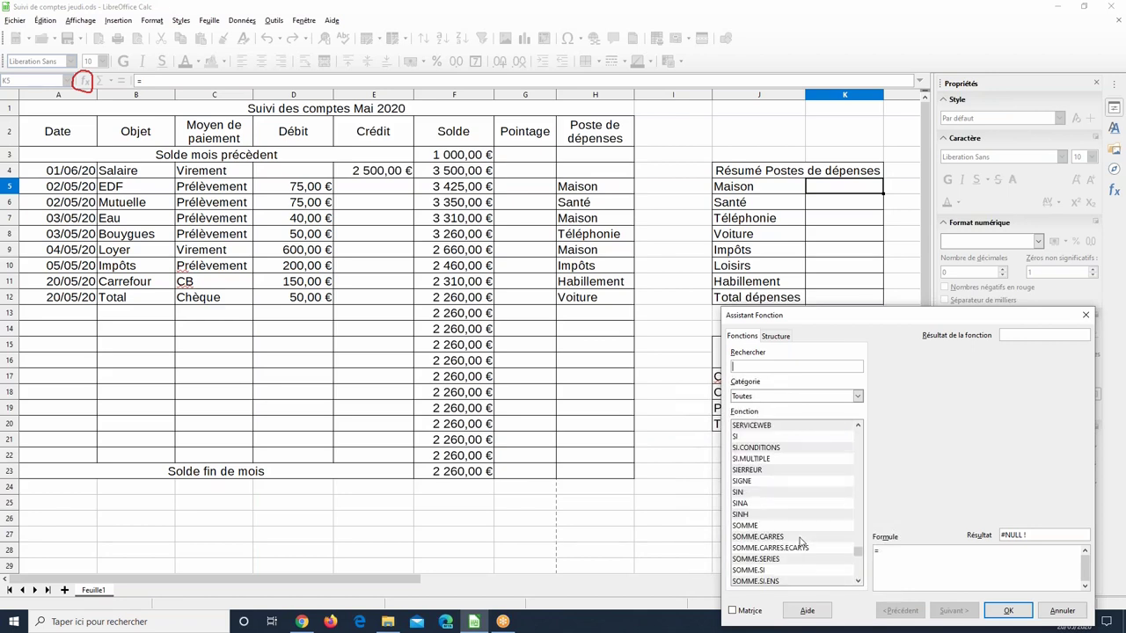
left_click(752, 570)
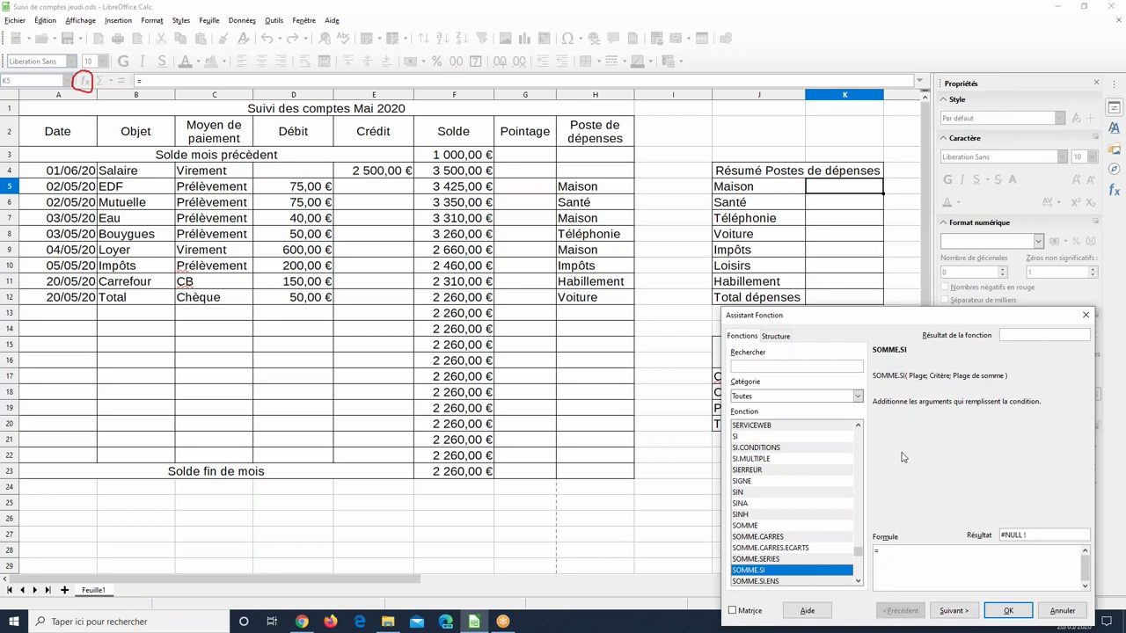
left_click_drag(955, 316, 951, 304)
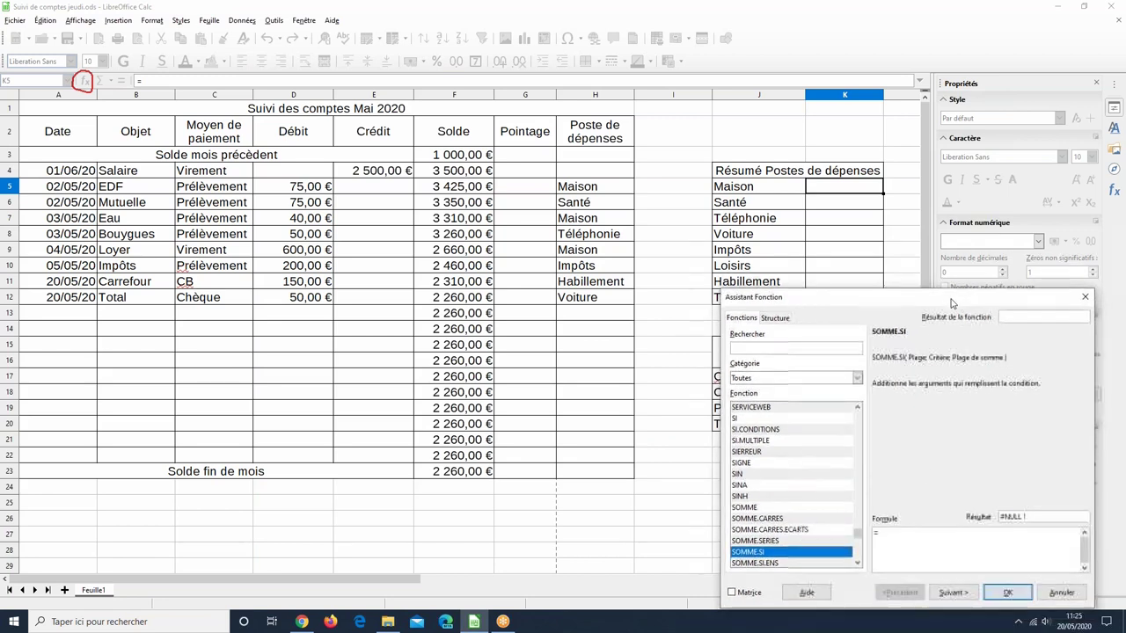
Step: For the Maison total, set the SOMME.SI range to the expense categories H4:H22 and the criterion to J5
left_click(955, 593)
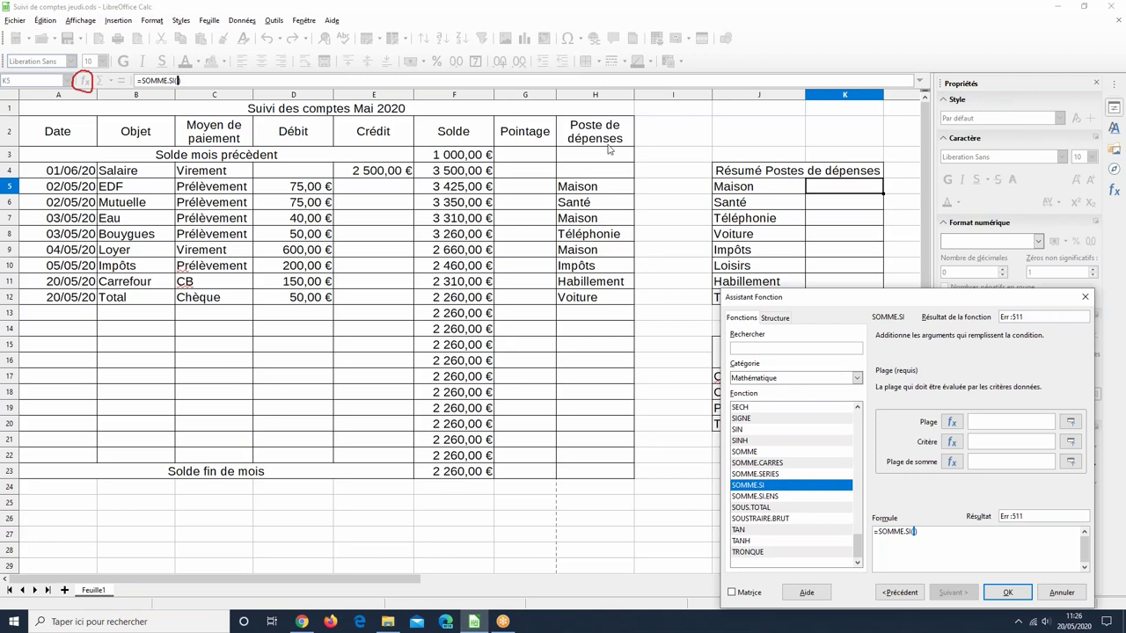
left_click(577, 176)
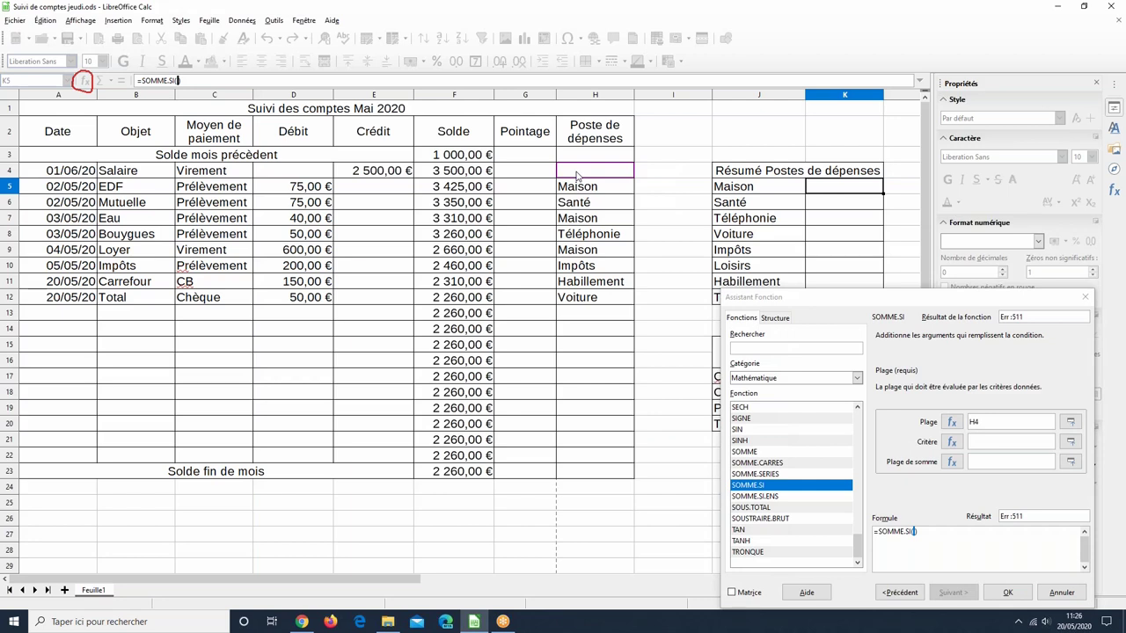
left_click_drag(577, 176, 567, 459)
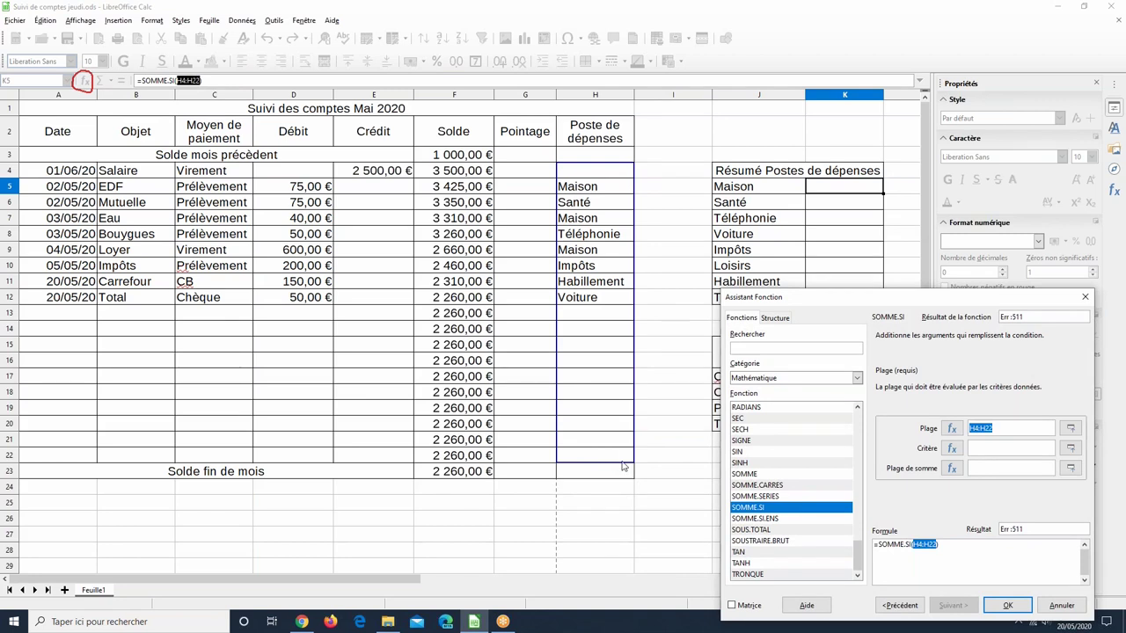
left_click(988, 447)
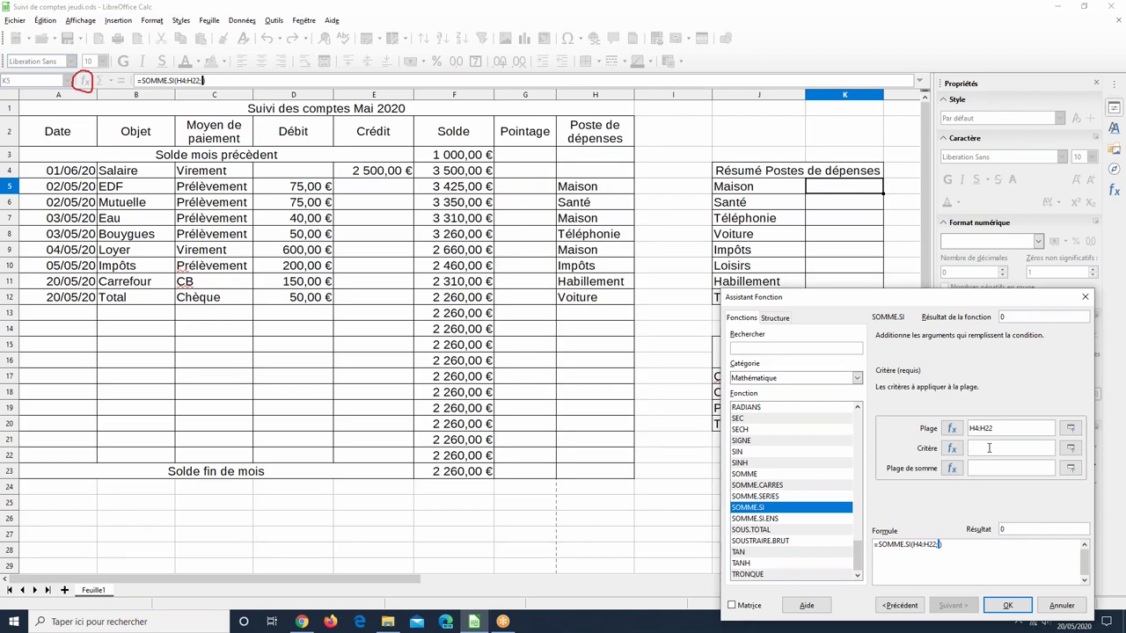
left_click(752, 190)
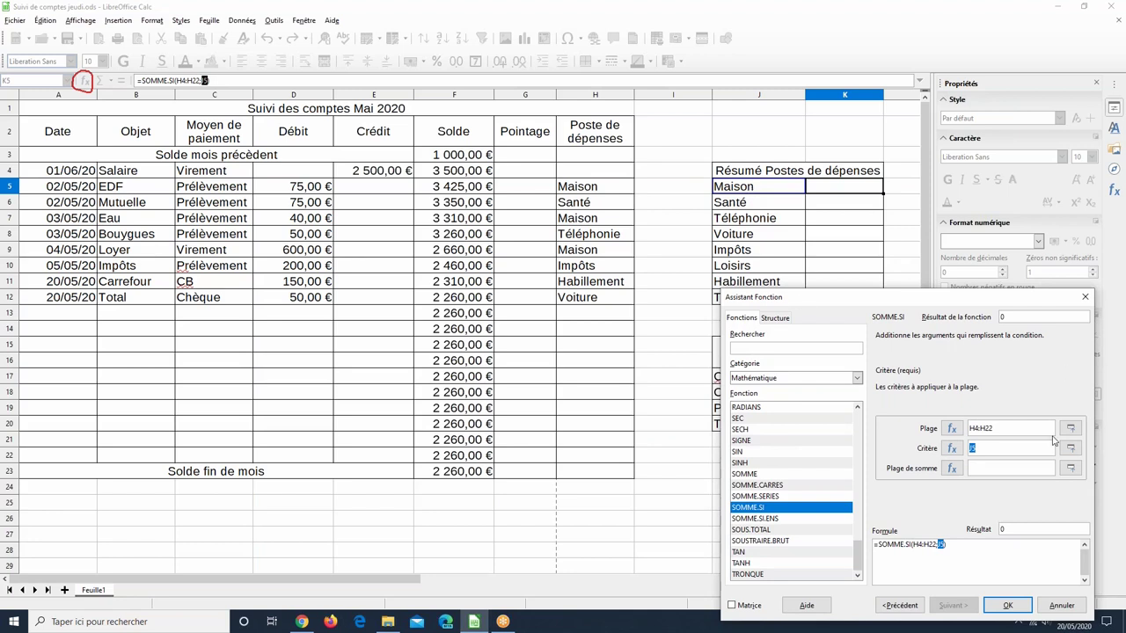
Step: Set the sum range to the Débit cells D4:D22 and validate the Maison formula in K5
left_click(1015, 467)
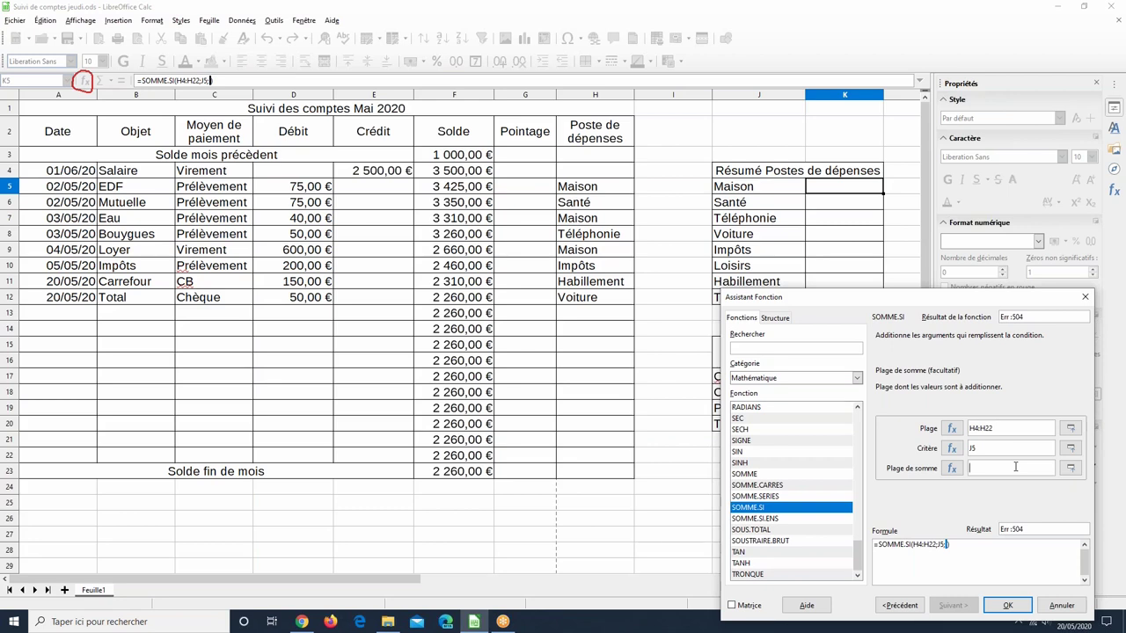
left_click(284, 174)
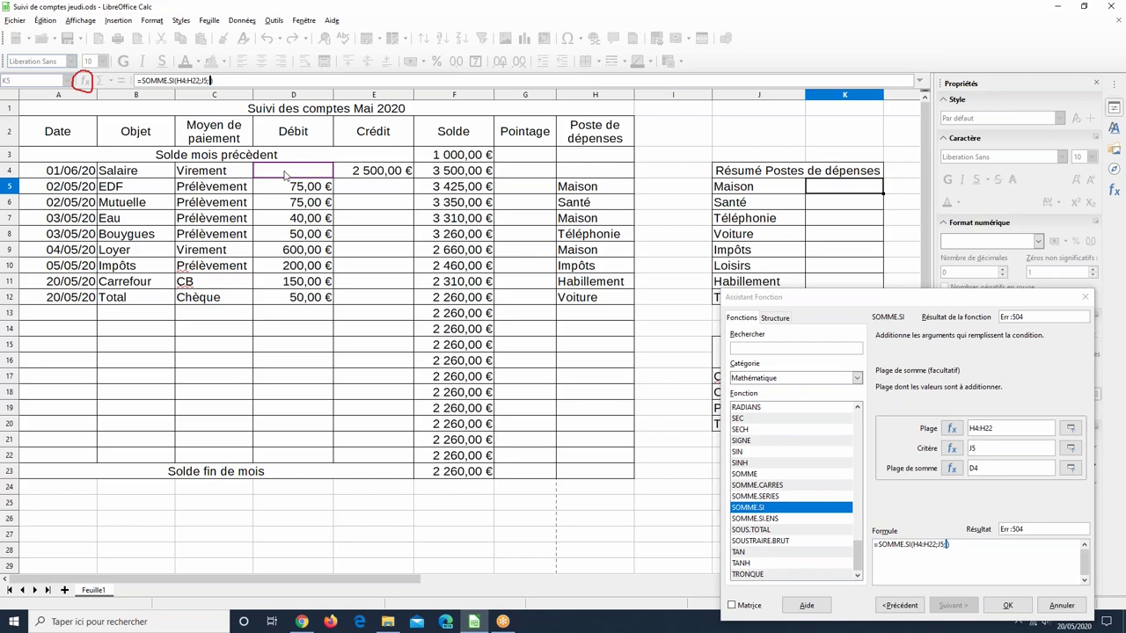
left_click_drag(284, 174, 291, 455)
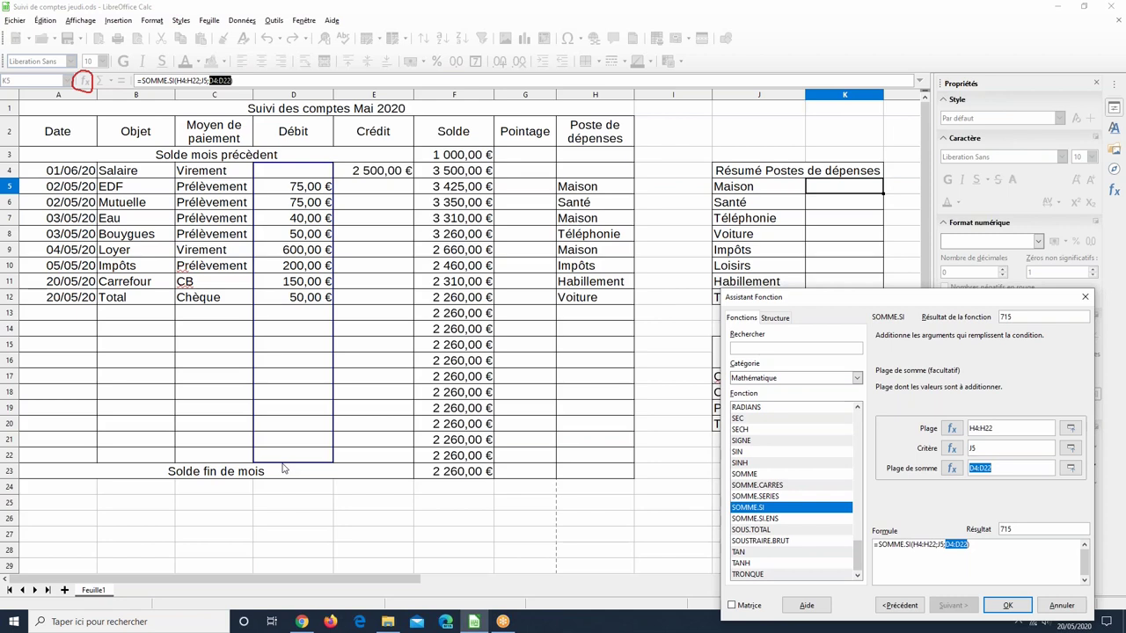
left_click(1002, 607)
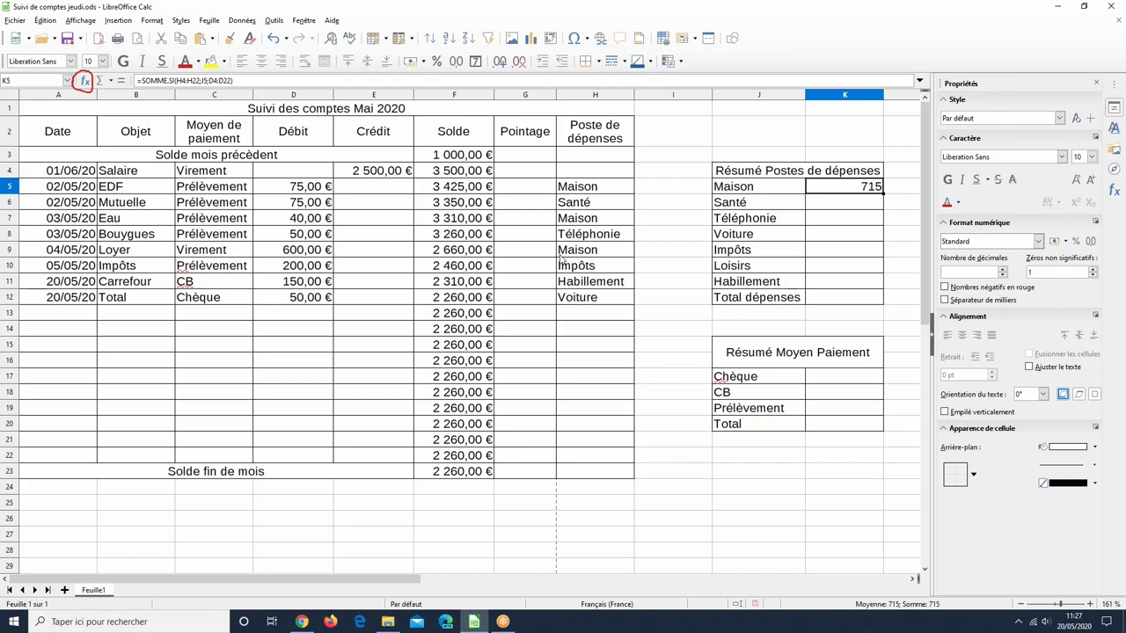
Step: Check the debit amounts of the Maison expenses EDF, Eau and Loyer against the Maison total
left_click(300, 188)
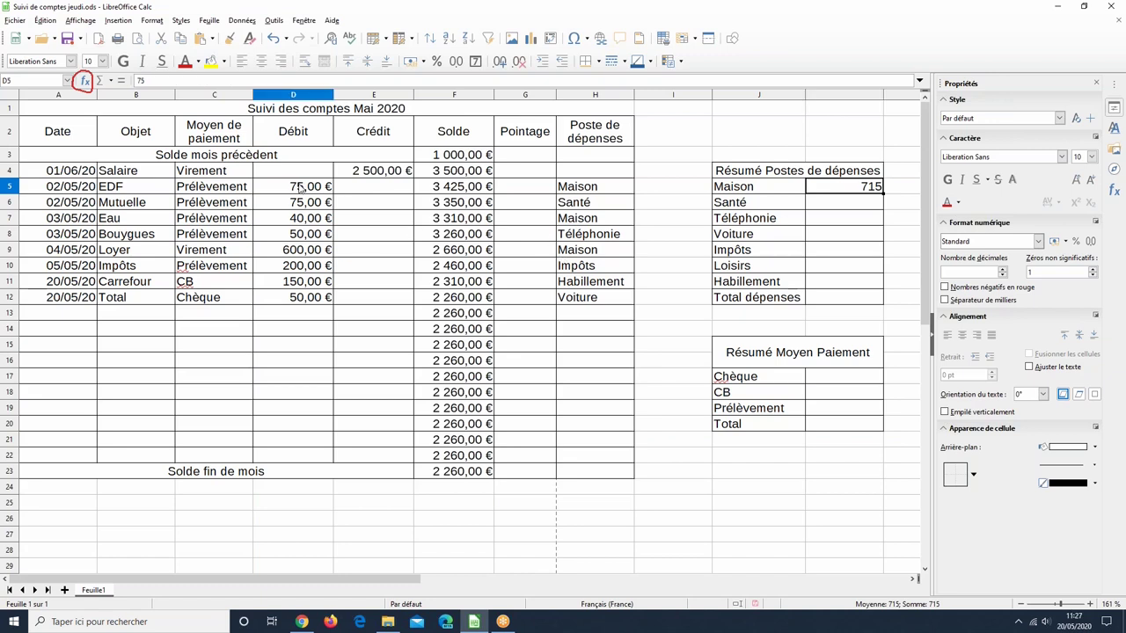
left_click(300, 222)
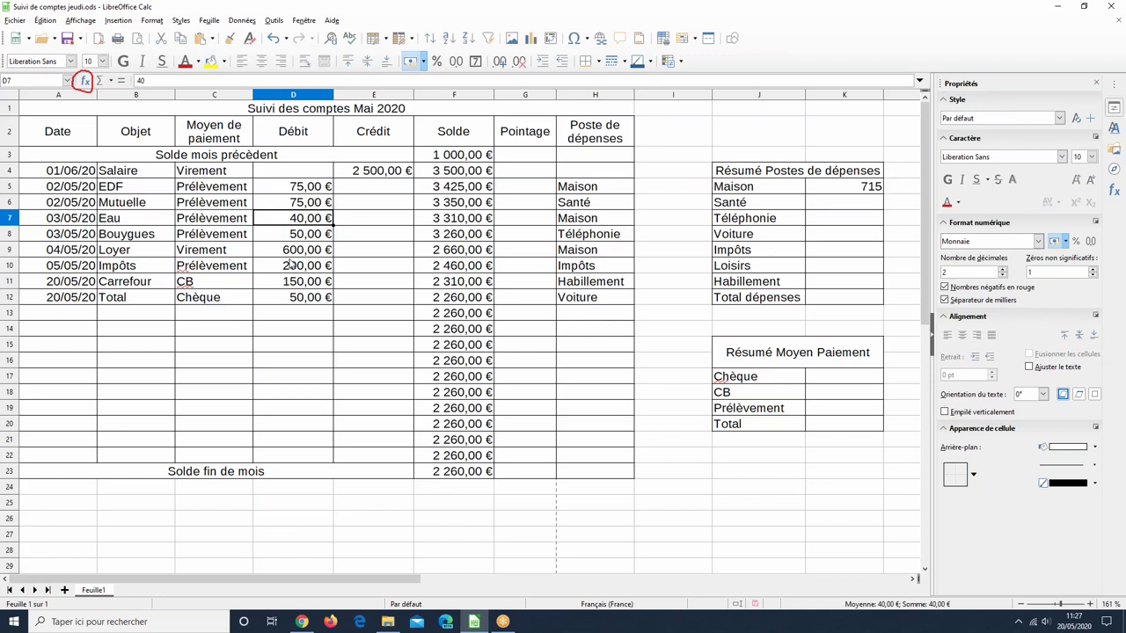
left_click(293, 264)
left_click(293, 253)
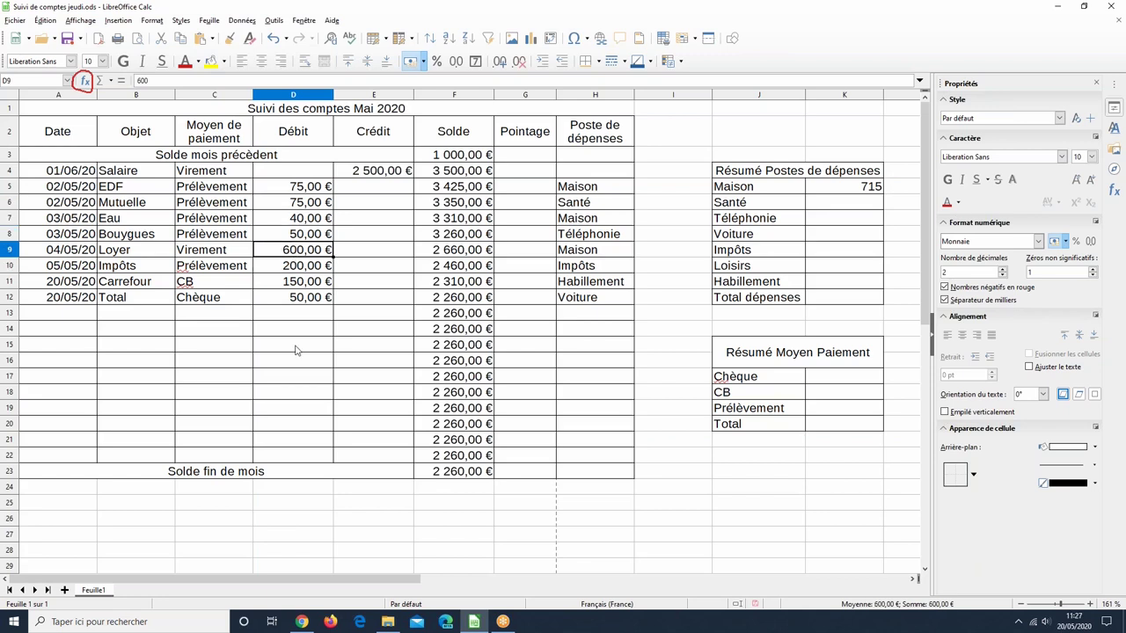
Step: Enter a trial expense in row 13 with the category "maison" and a debit of 300
left_click(294, 314)
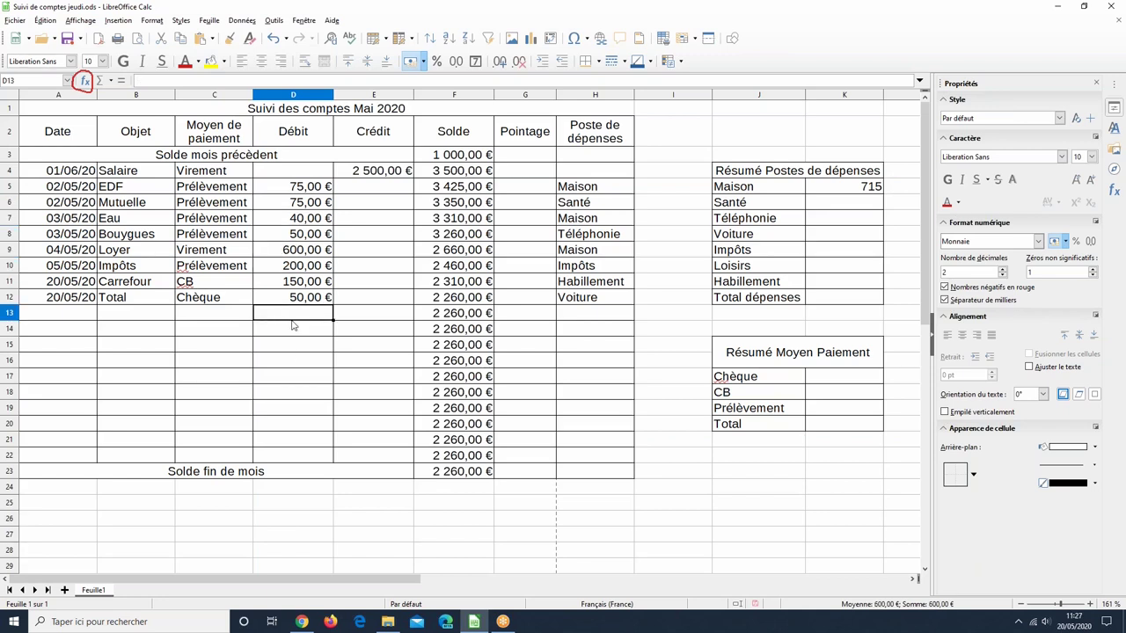
left_click(577, 314)
type("maison")
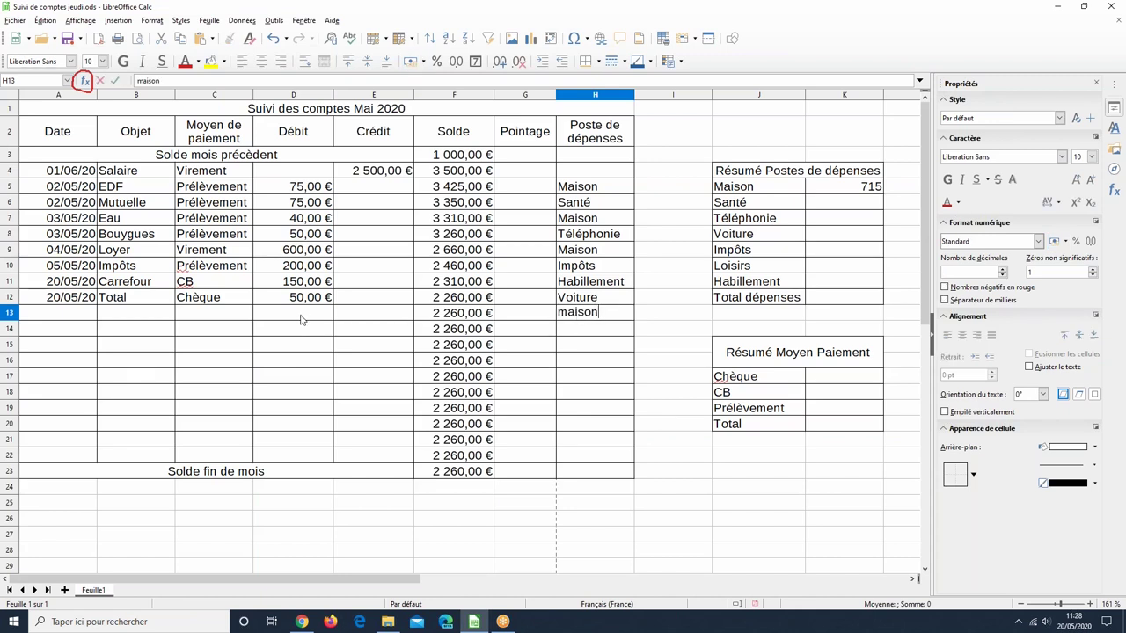
left_click(303, 319)
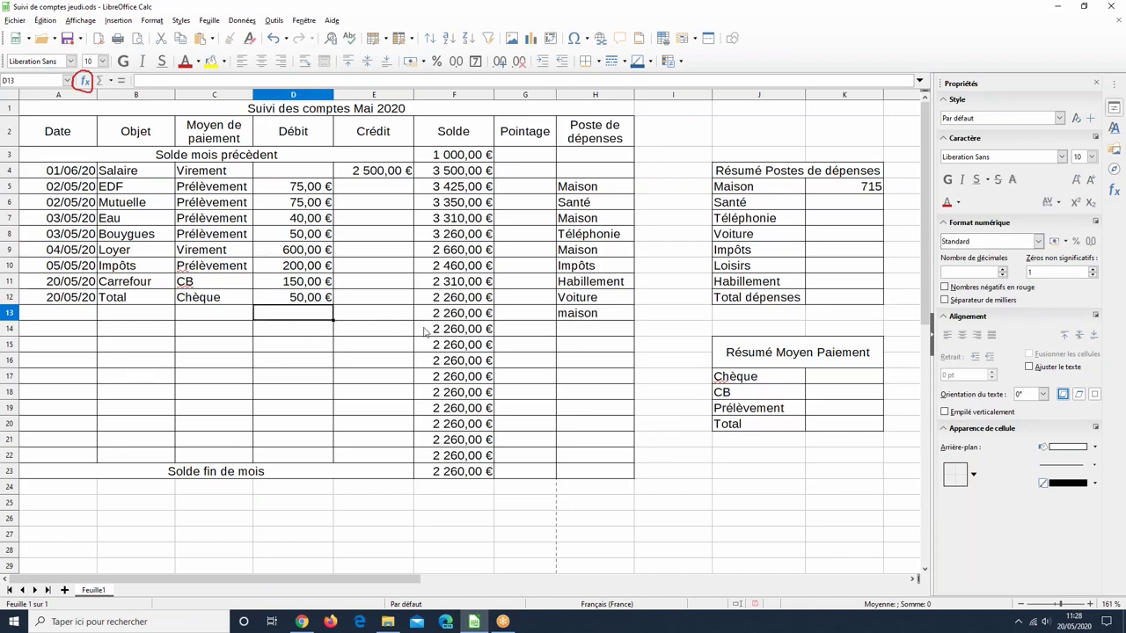
type("00")
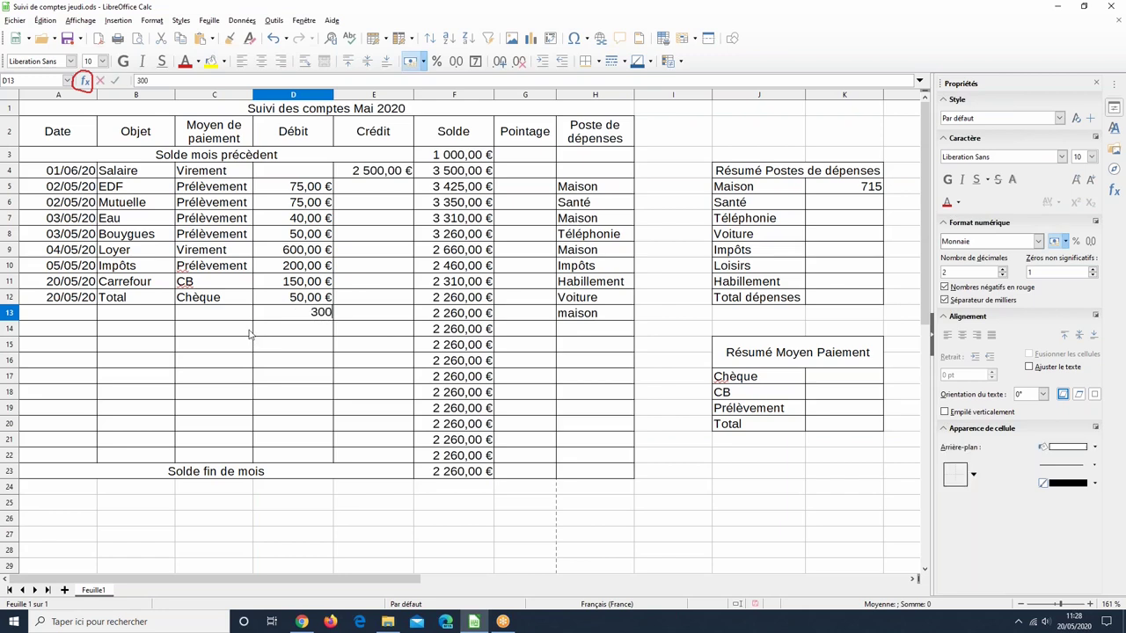
key("Return")
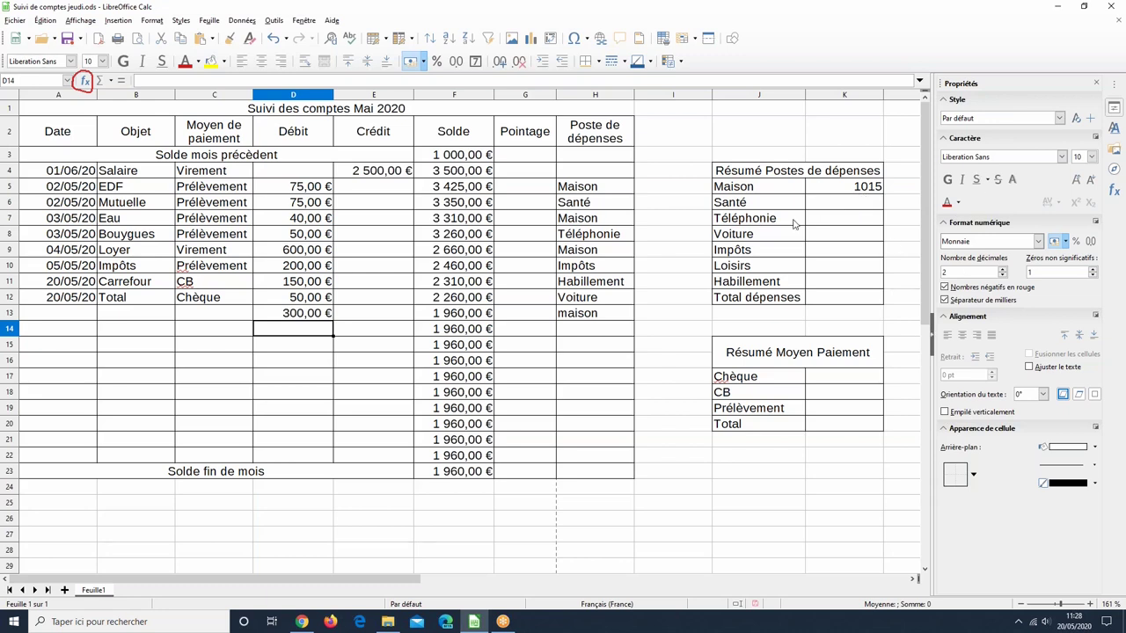
Step: Delete the trial debit and its category from row 13
left_click(325, 315)
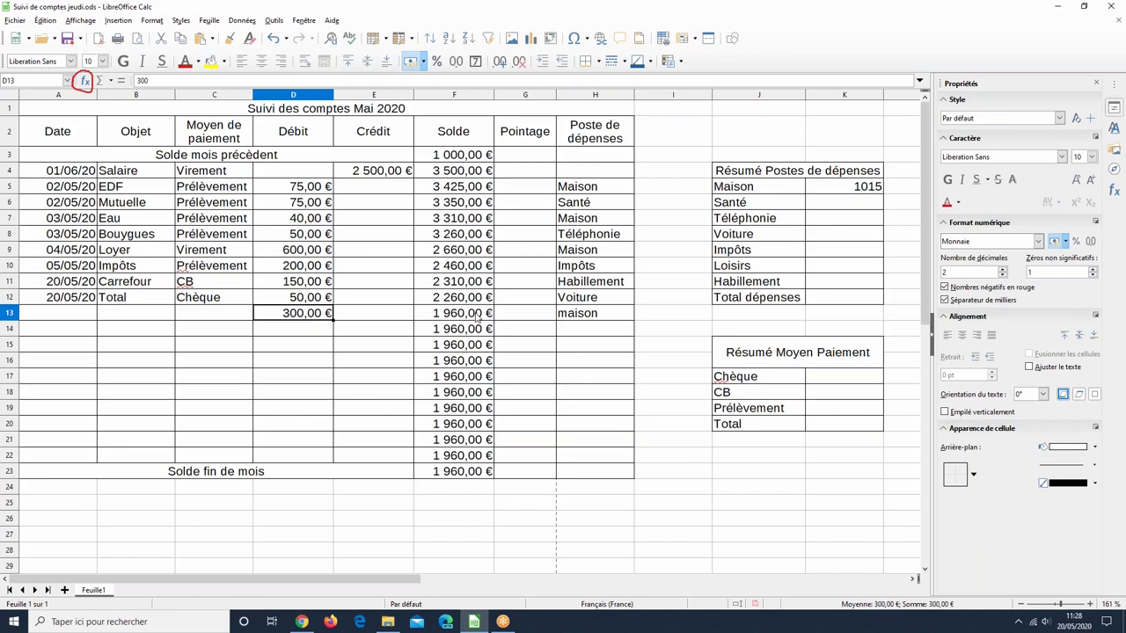
key("Delete")
left_click(576, 318)
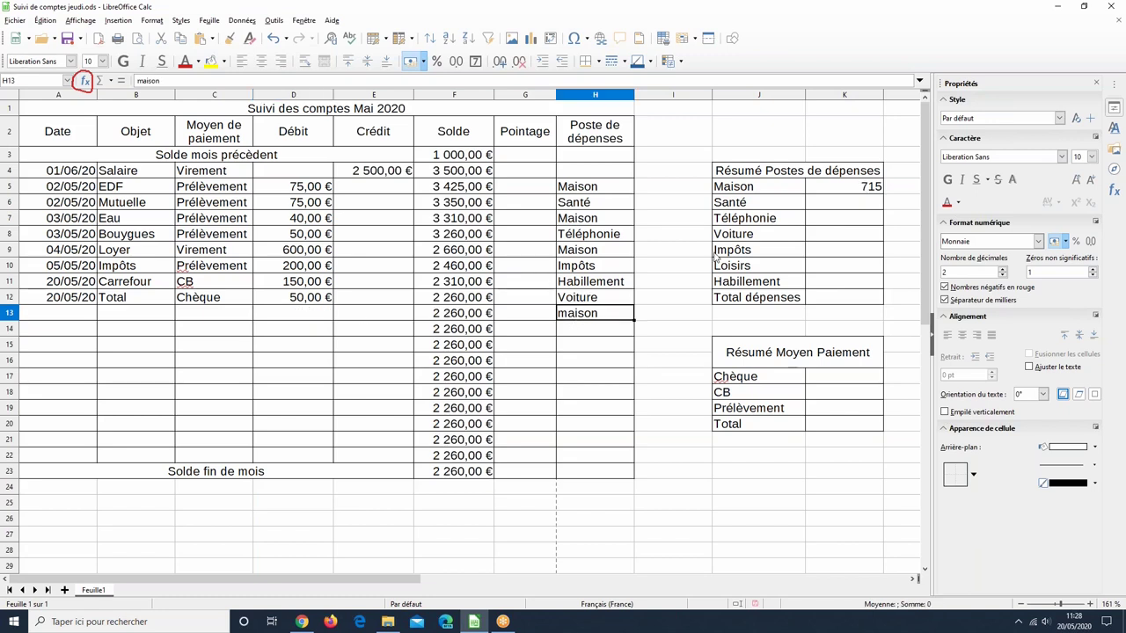
key("Delete")
Step: Start a SOMME.SI formula in K6 for the Santé total, searching the Function Wizard for "somme"
left_click(853, 209)
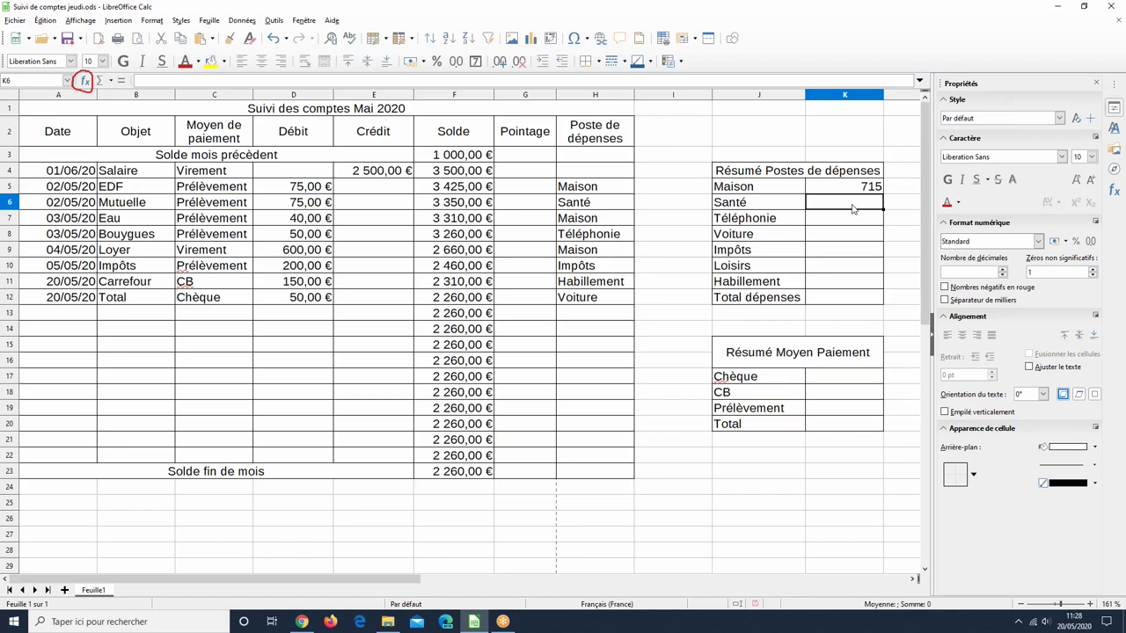
left_click(85, 81)
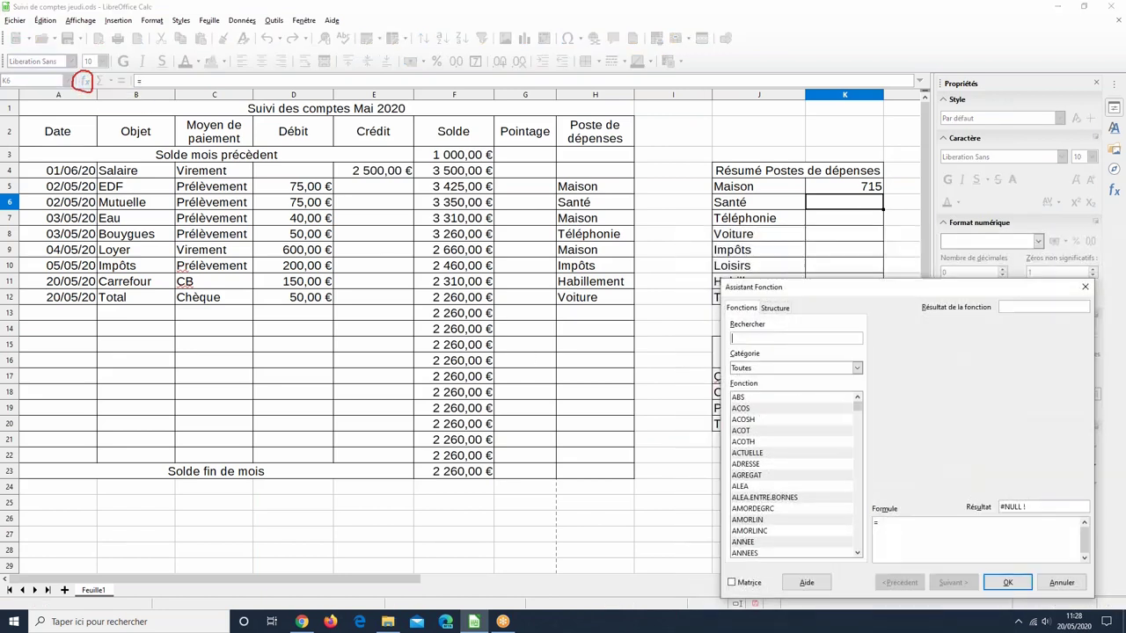
type("somme")
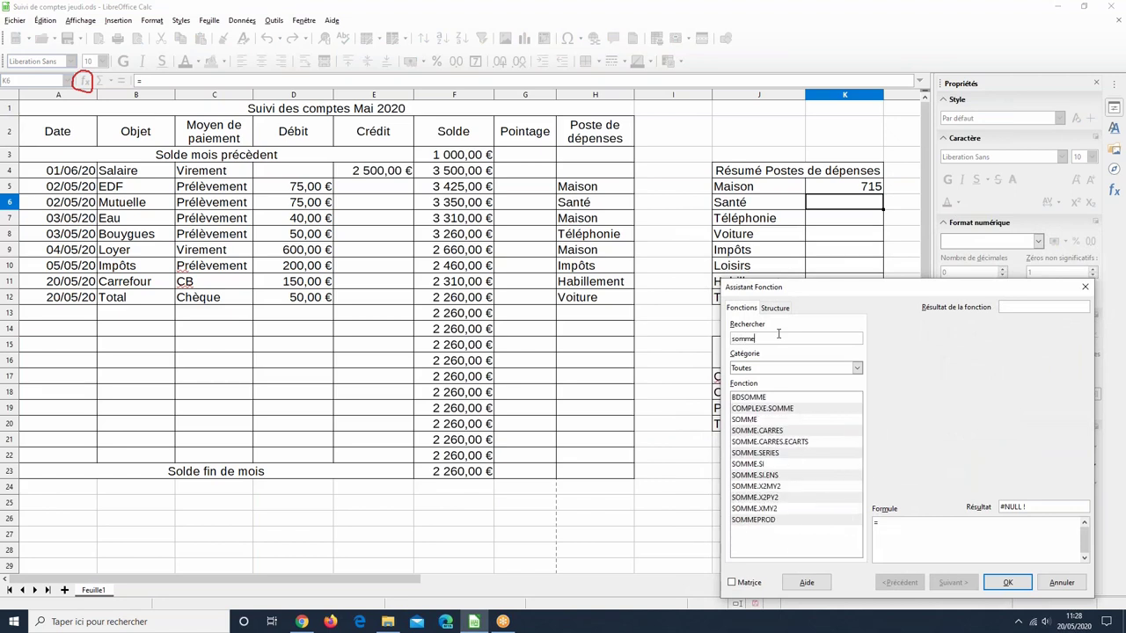
left_click(751, 465)
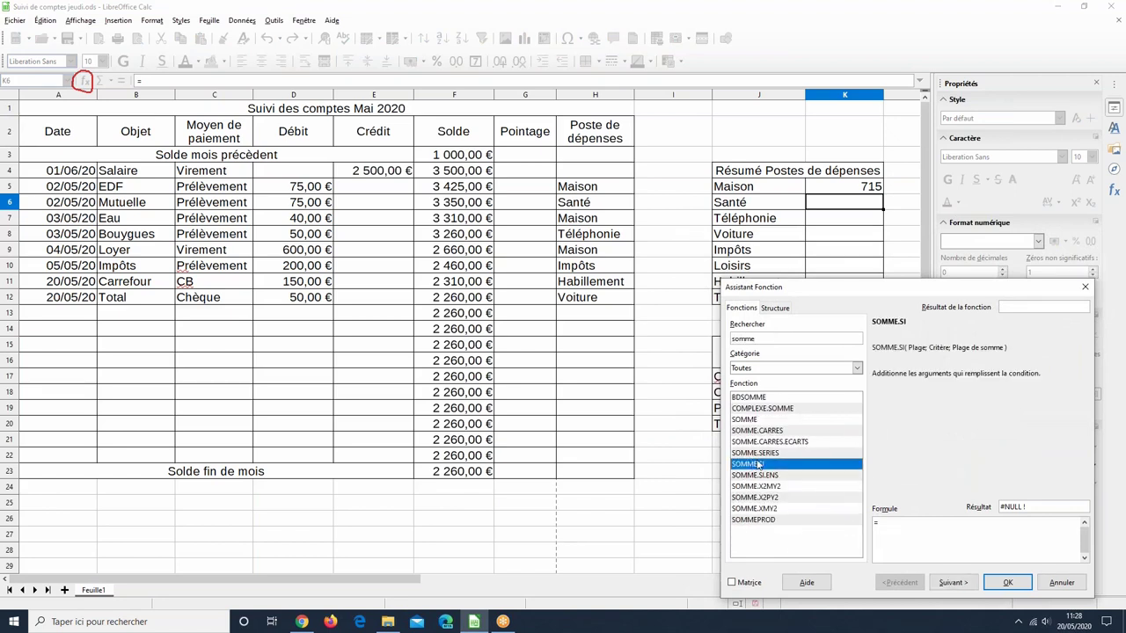
left_click(952, 582)
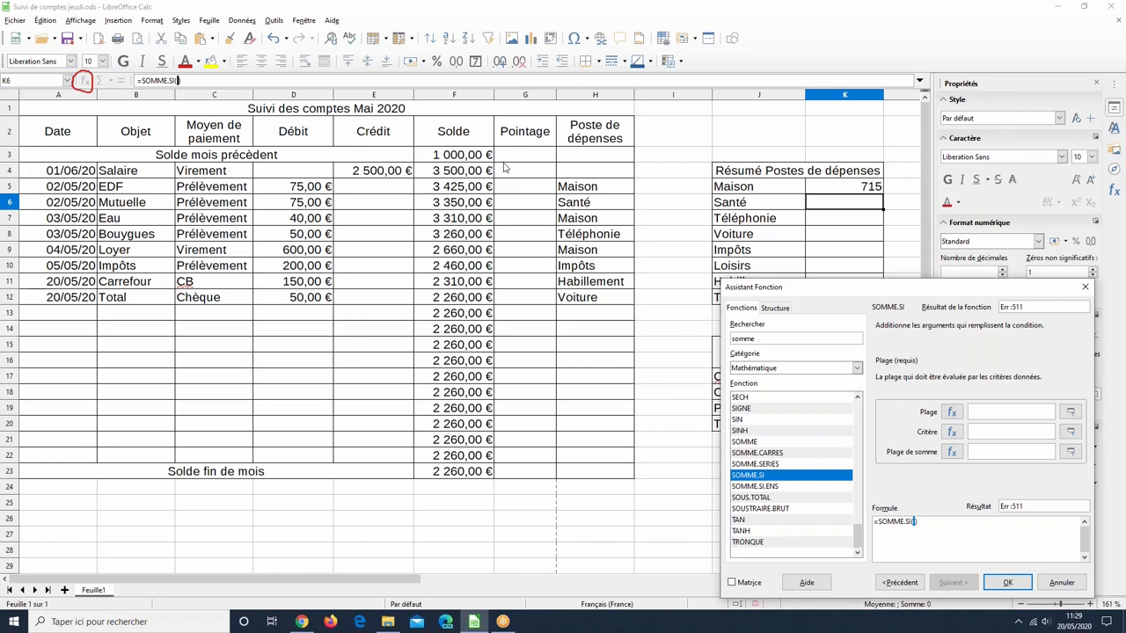
Step: Complete the Santé formula with range H4:H22, criterion J6 and sum range D4:D22, and validate it
left_click_drag(588, 171, 583, 459)
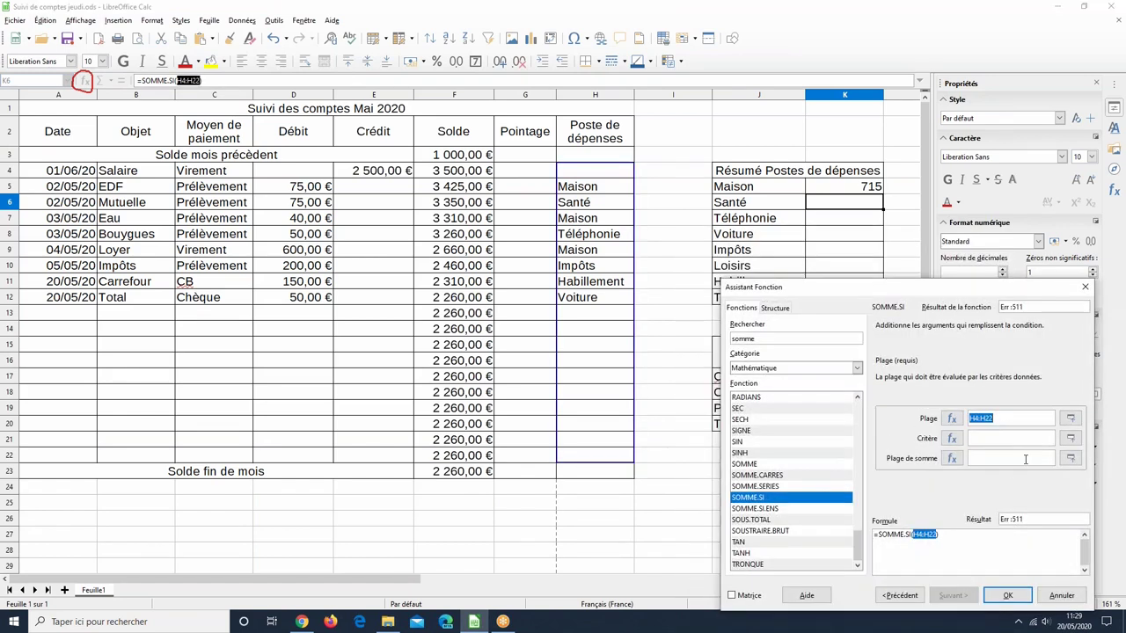
left_click(1002, 437)
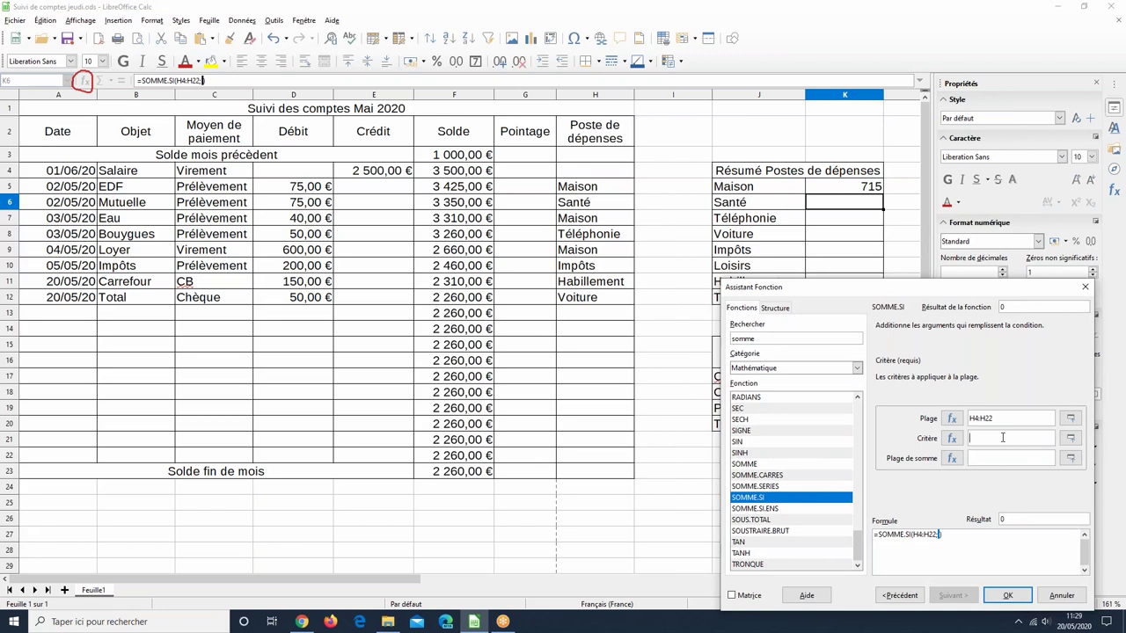
left_click(757, 203)
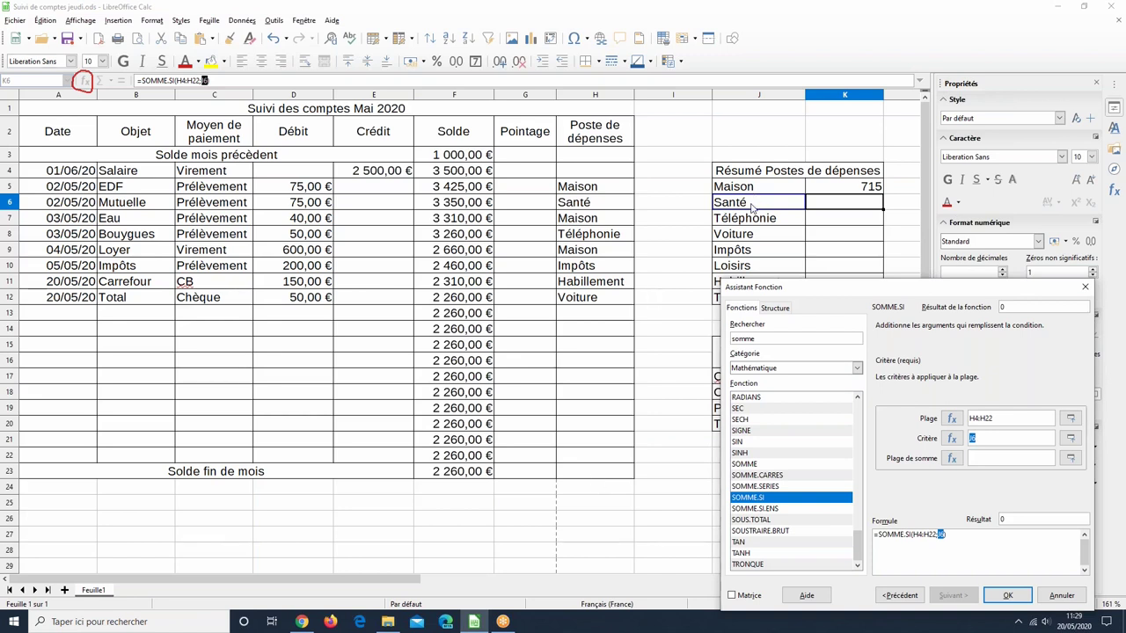
left_click(991, 458)
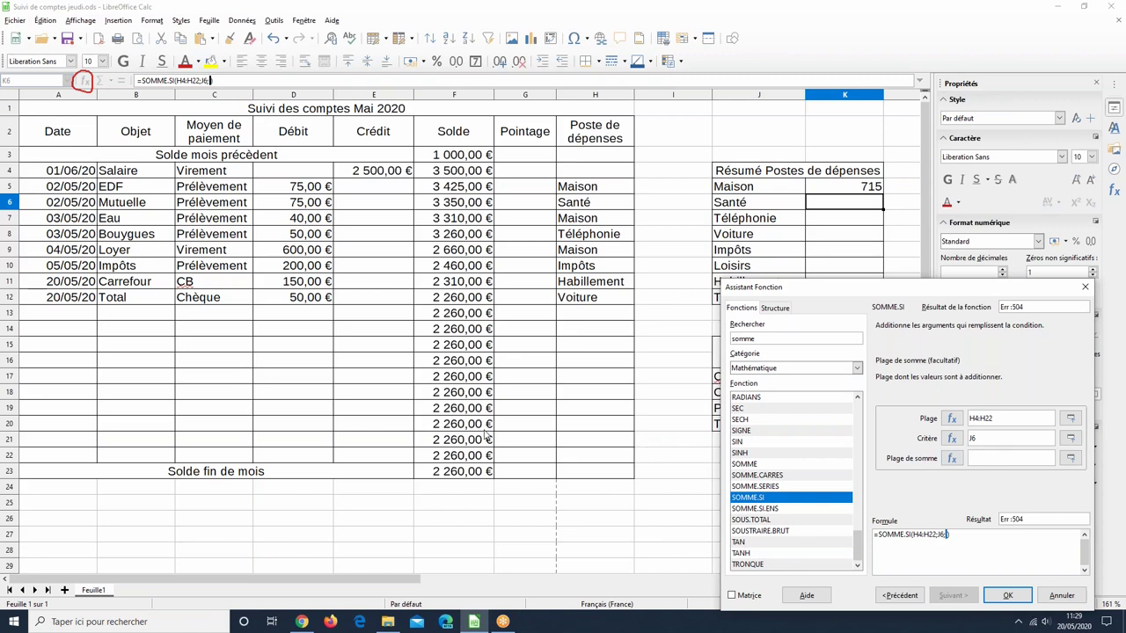
left_click_drag(299, 171, 293, 459)
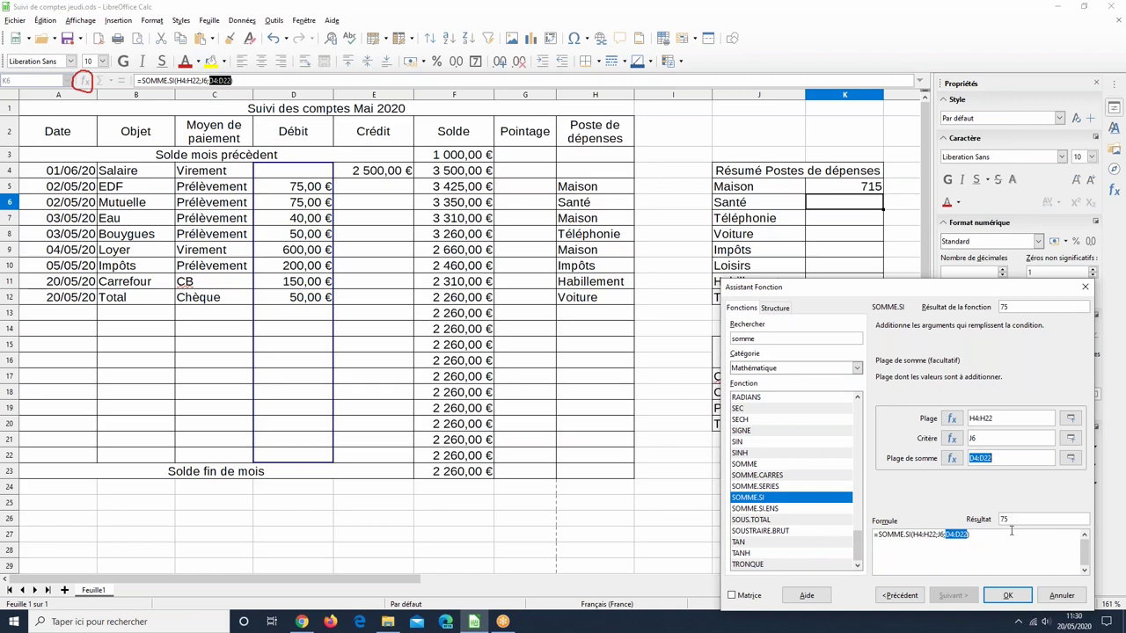
left_click(1011, 596)
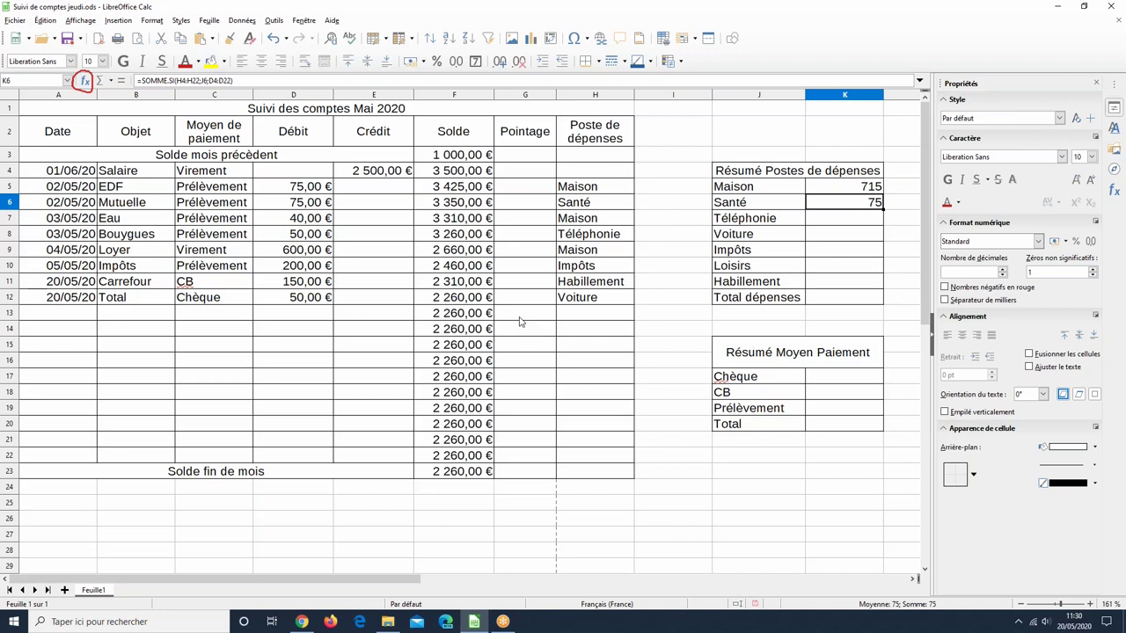
Step: Change the Mutuelle debit in D6 to 85 to test the Santé total
left_click(299, 200)
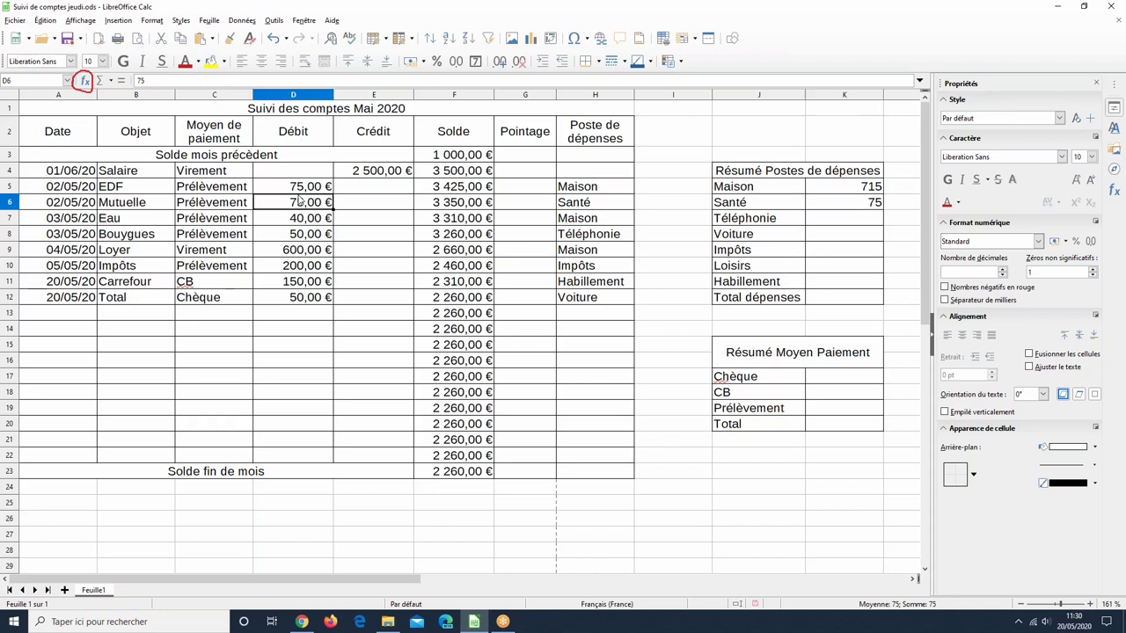
type("85")
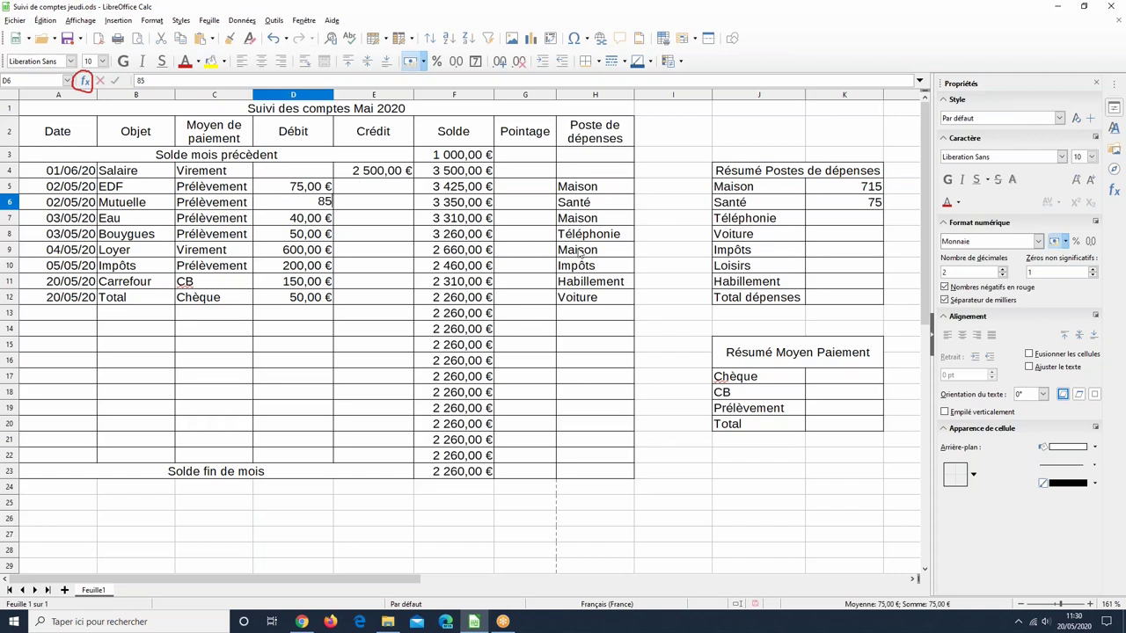
key("Return")
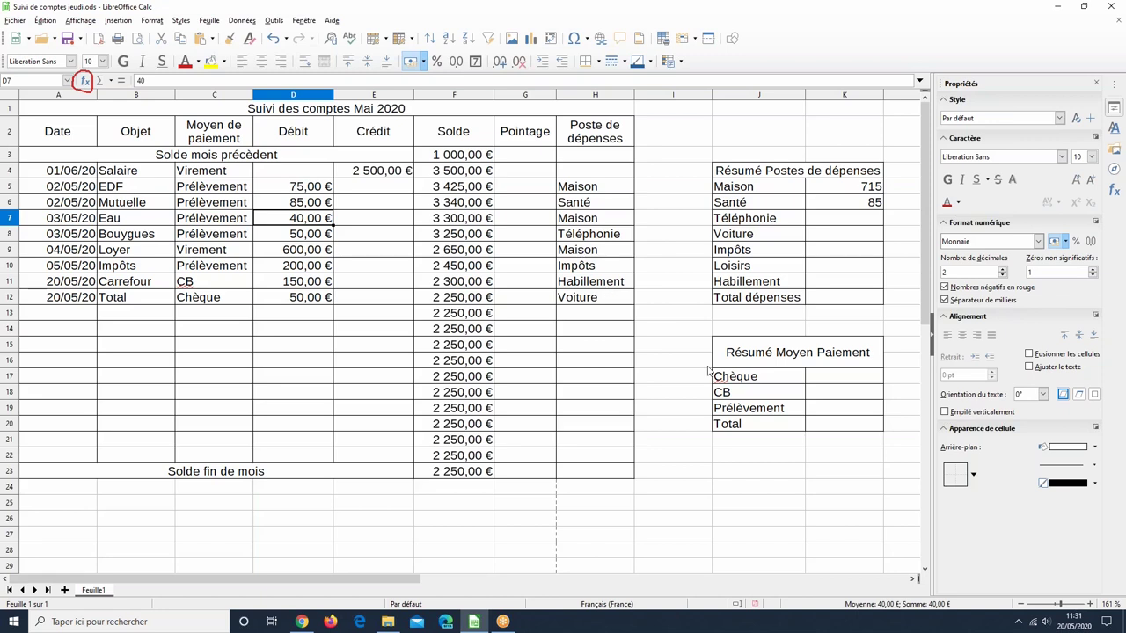
Step: Start a SOMME.SI formula in K7 for the Téléphonie total, searching the Function Wizard for "somme"
left_click(853, 222)
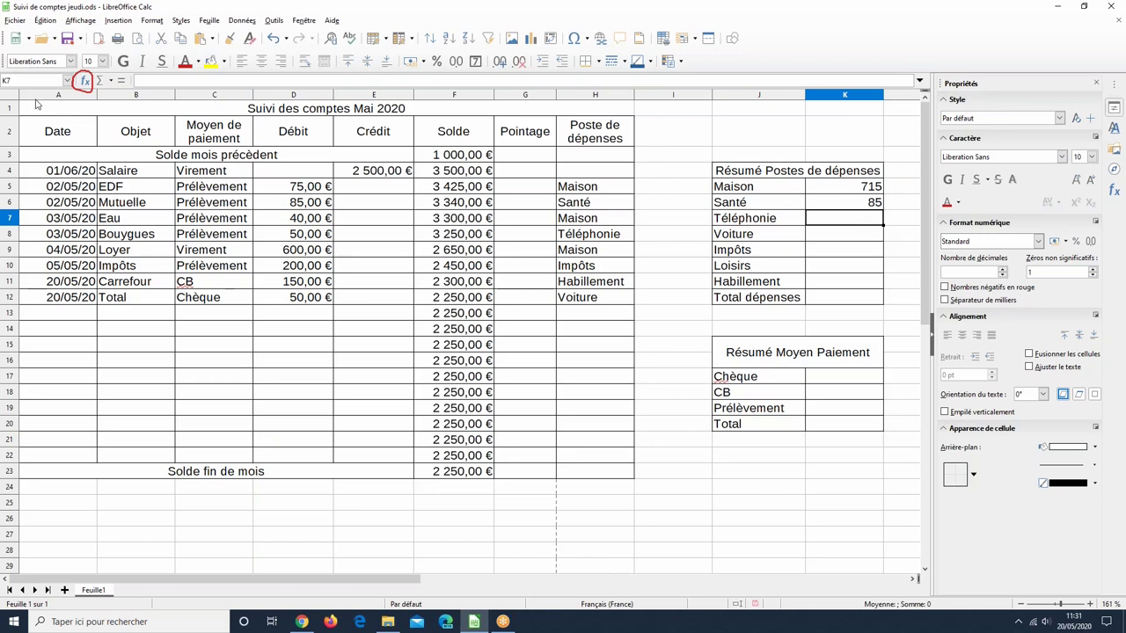
left_click(85, 82)
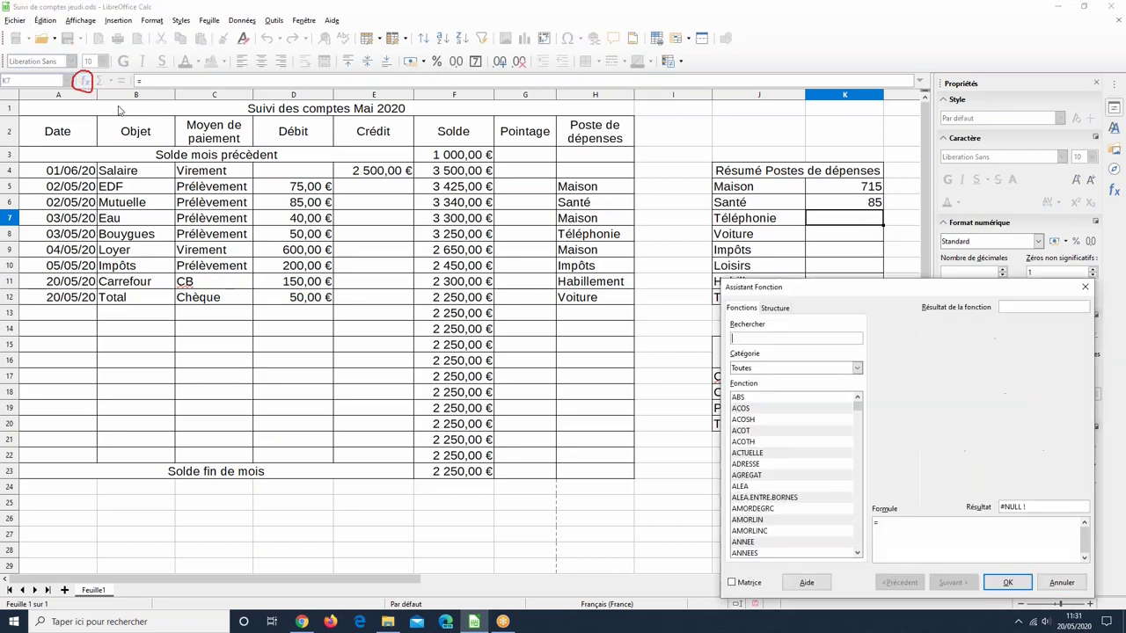
type("somme")
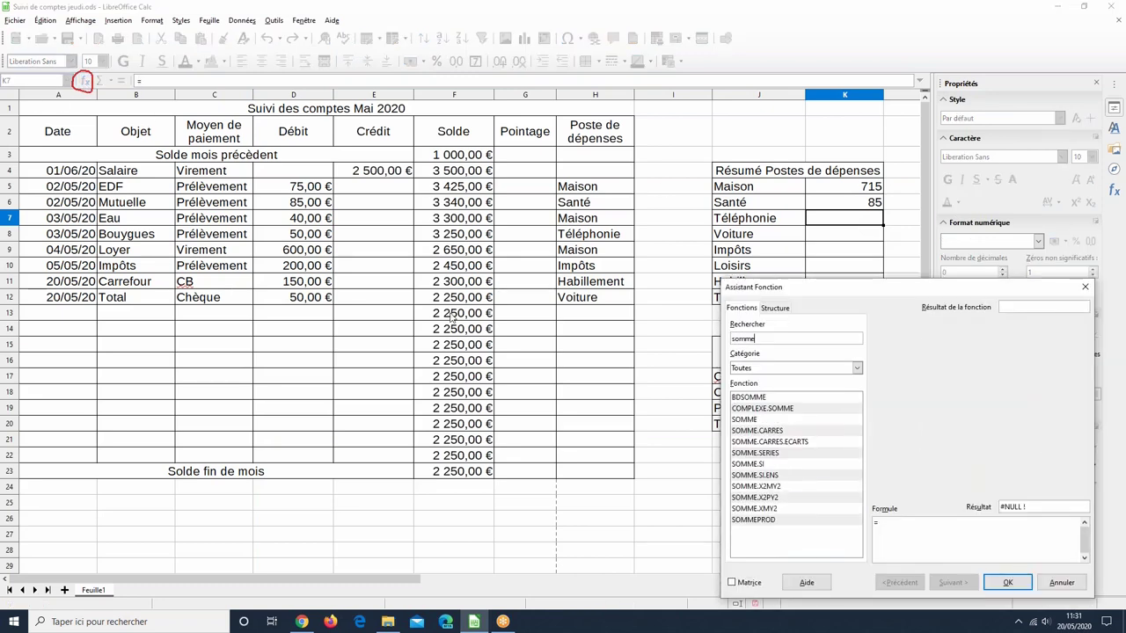
left_click(775, 465)
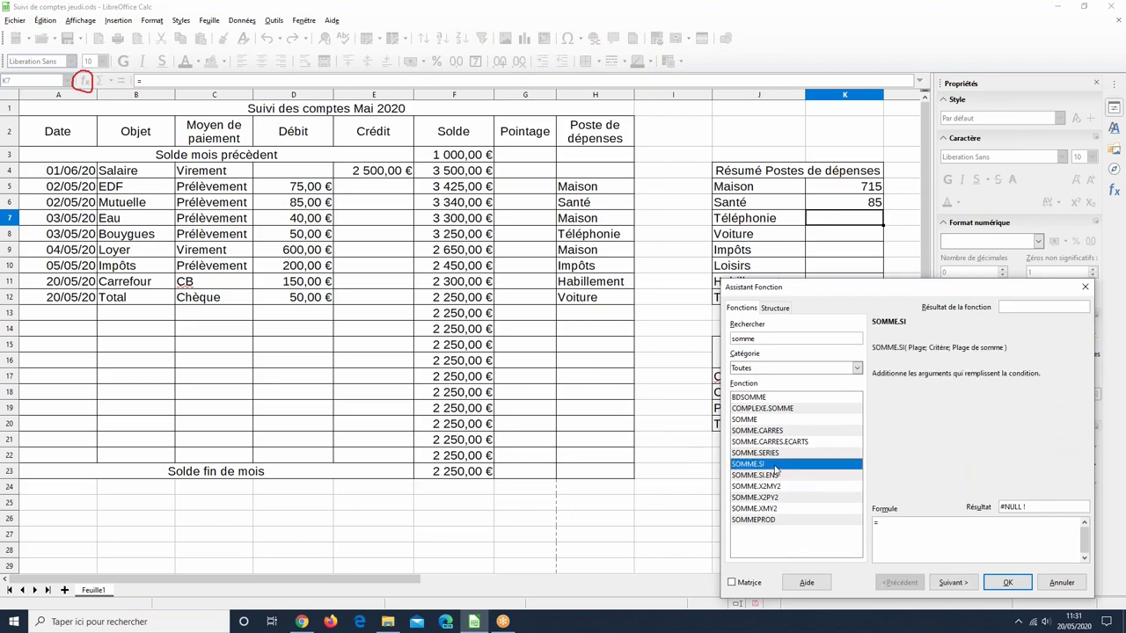
left_click(953, 583)
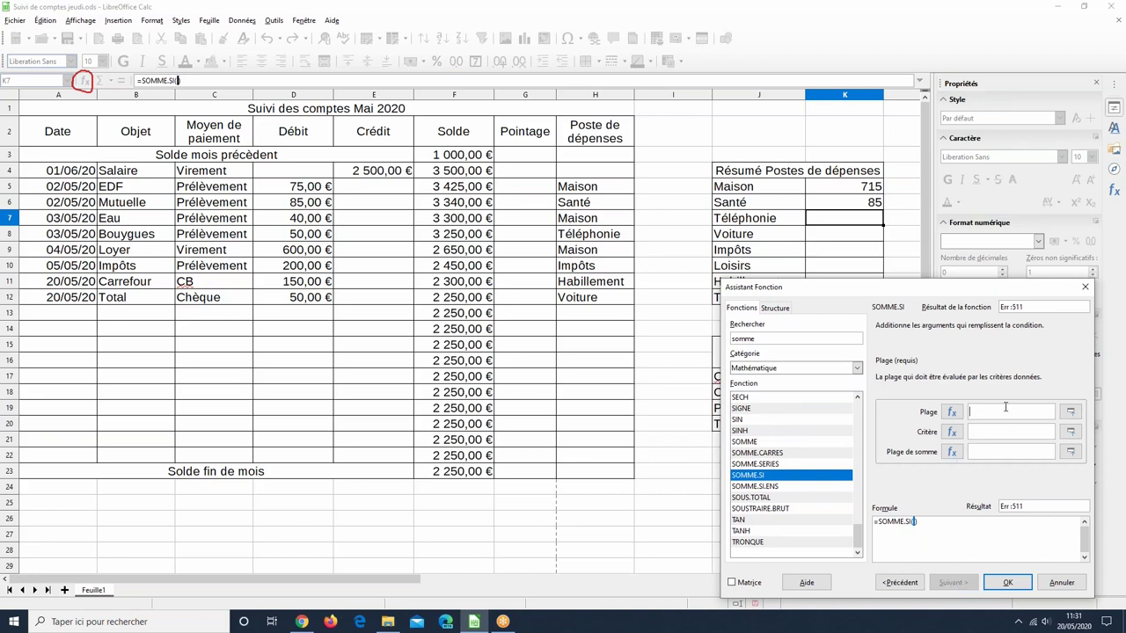
Step: Complete the Téléphonie formula with range H4:H22, criterion J7 and sum range D4:D22, and validate it
left_click_drag(603, 173, 603, 464)
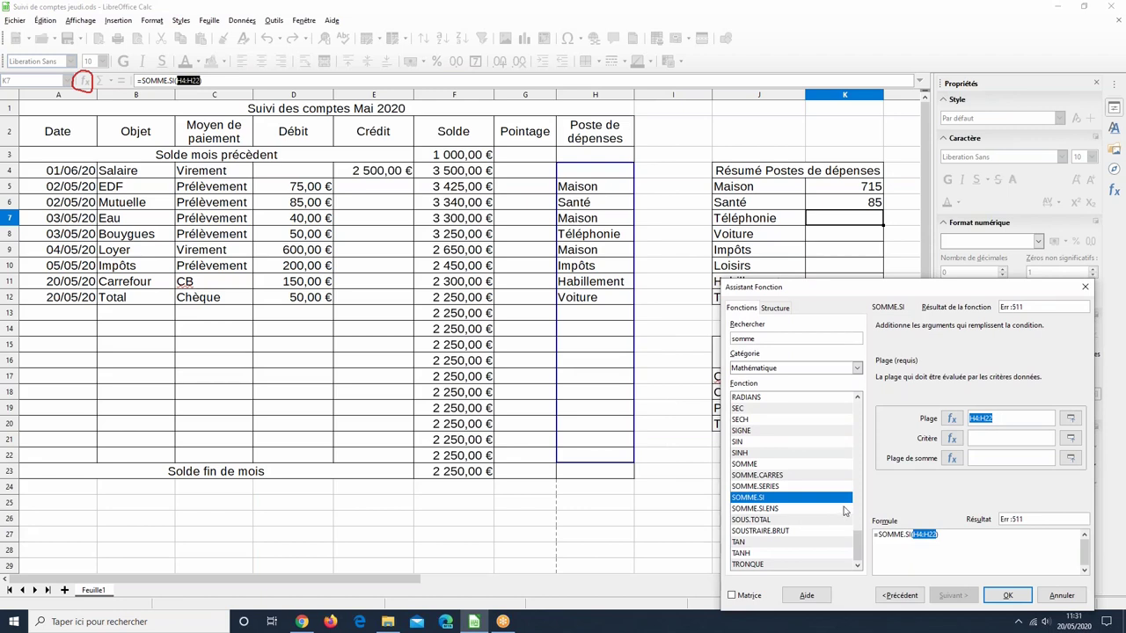
left_click(1003, 437)
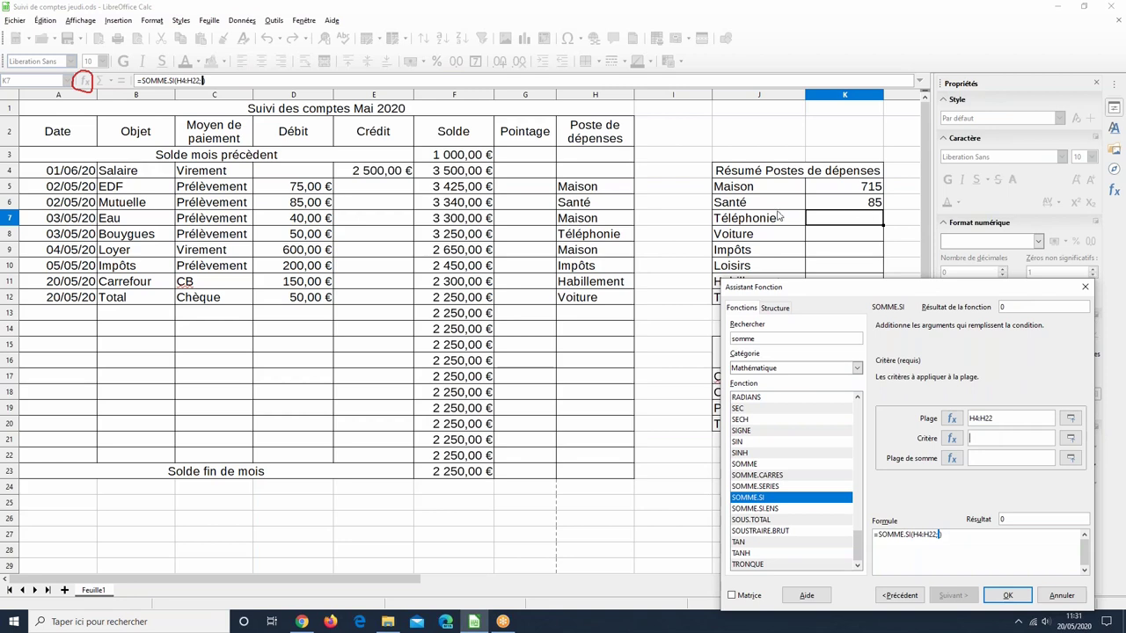
left_click(746, 219)
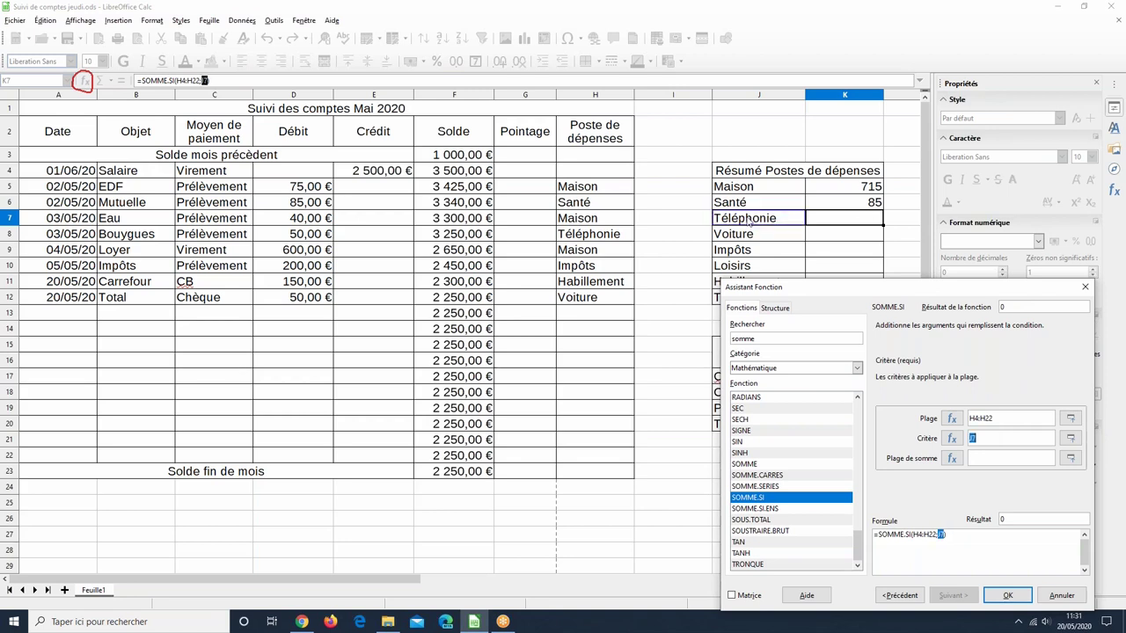
left_click(990, 457)
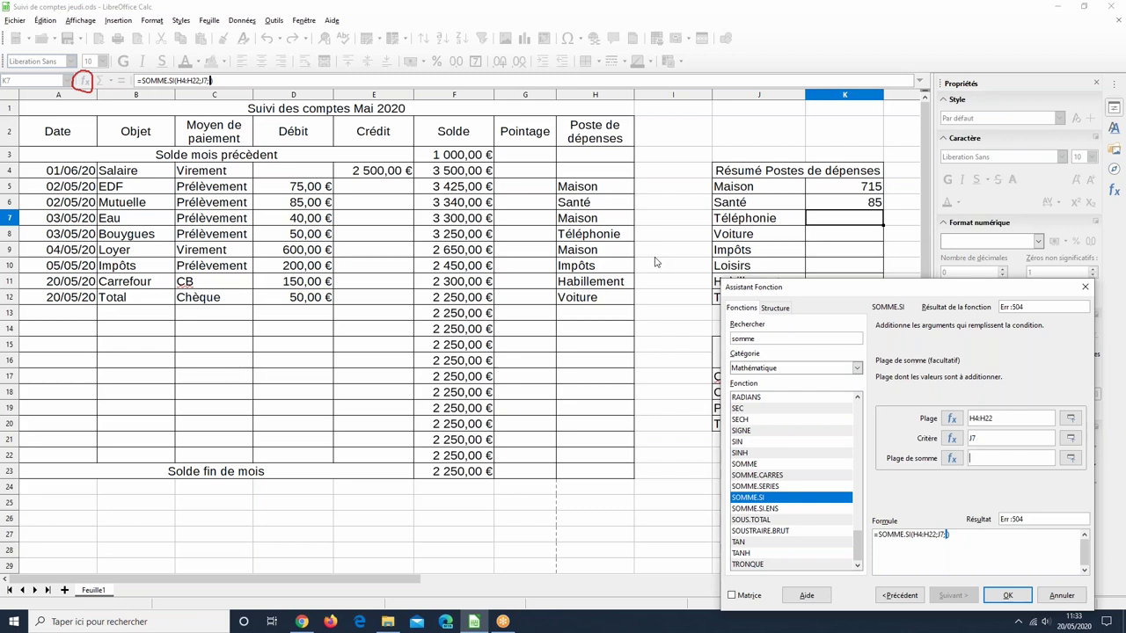
left_click(318, 172)
left_click_drag(318, 172, 303, 458)
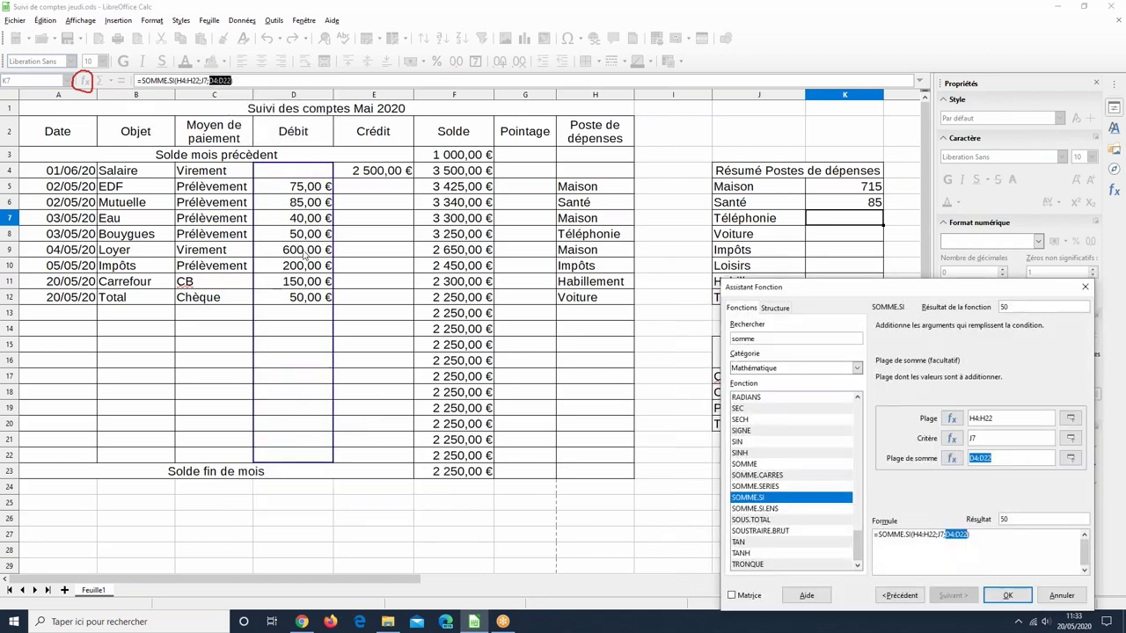
left_click(1009, 596)
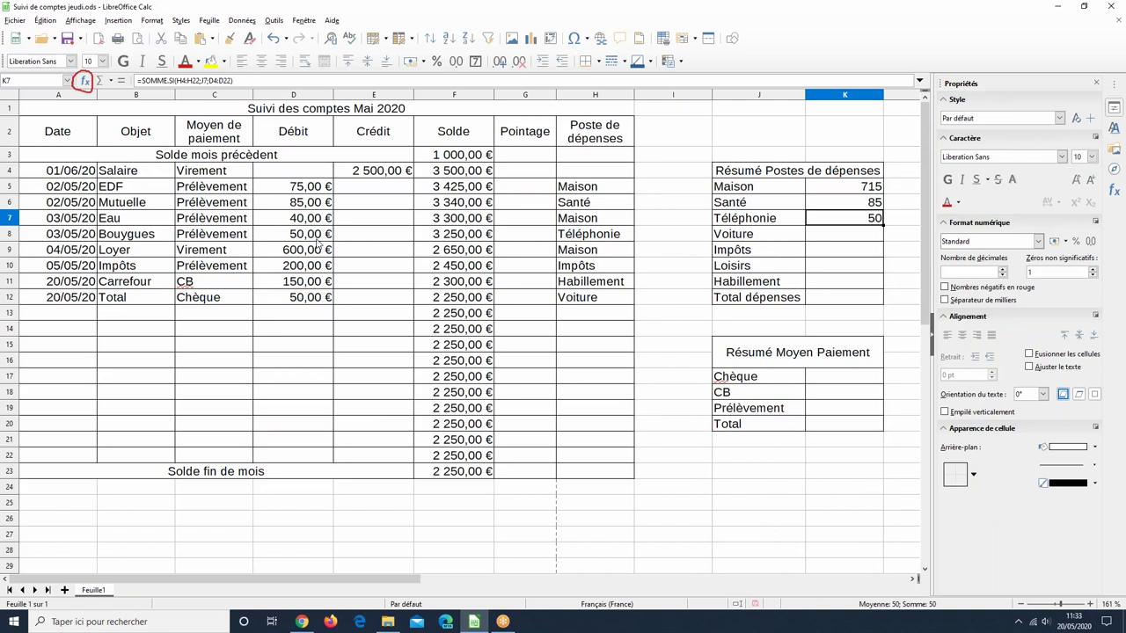
Step: Change the category label in J7 to "Télephonie" to test how the total depends on exact spelling
left_click(734, 221)
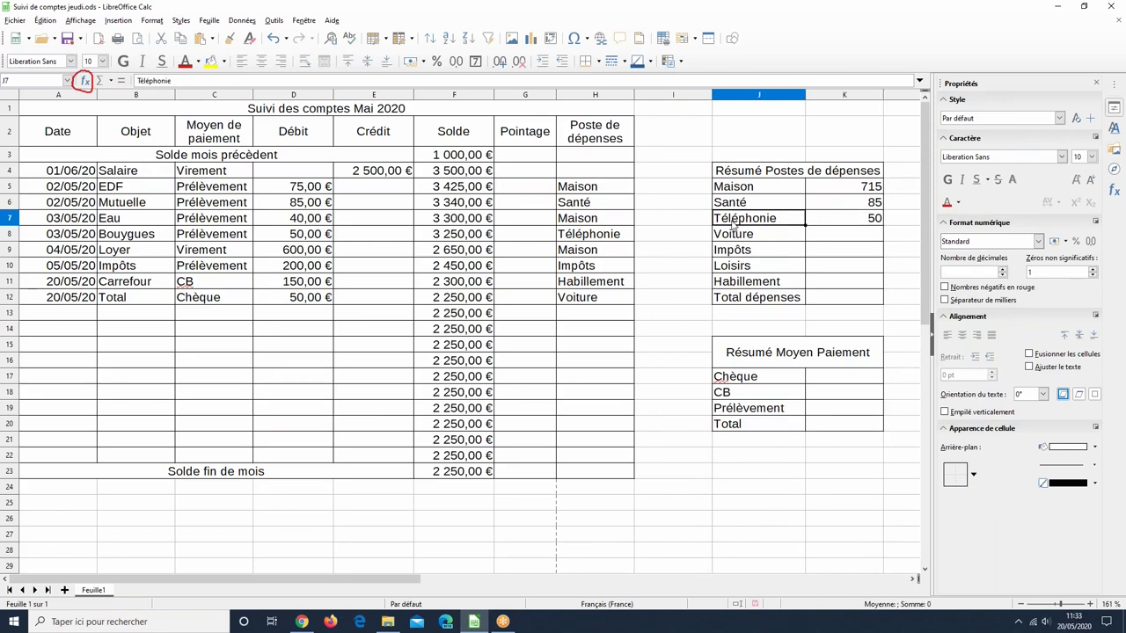
left_click(148, 81)
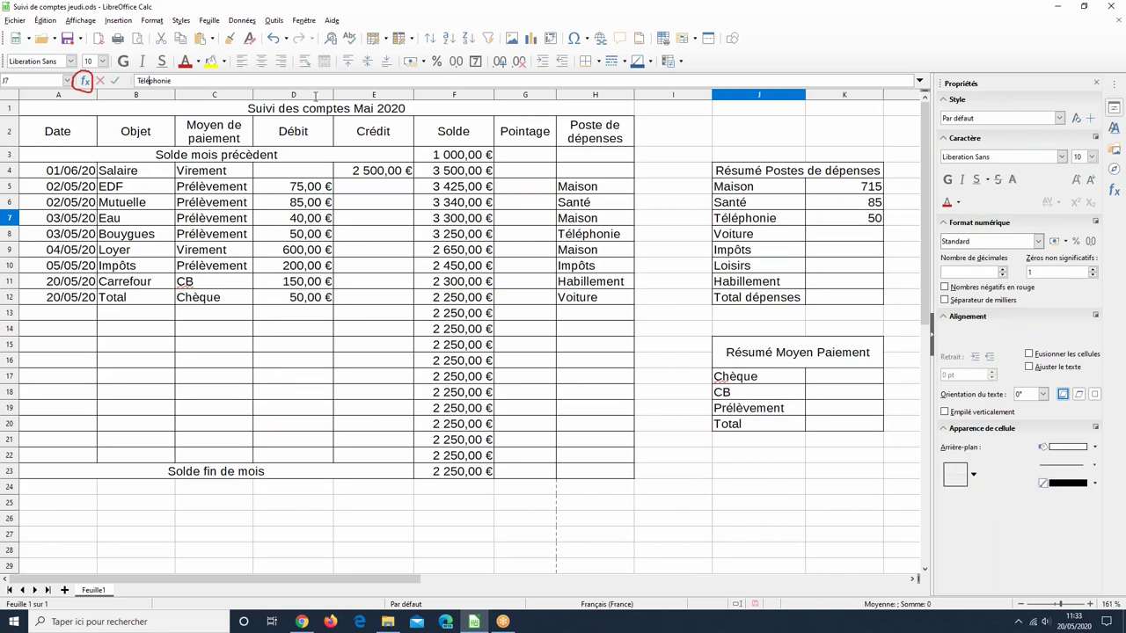
key("BackSpace")
type("e")
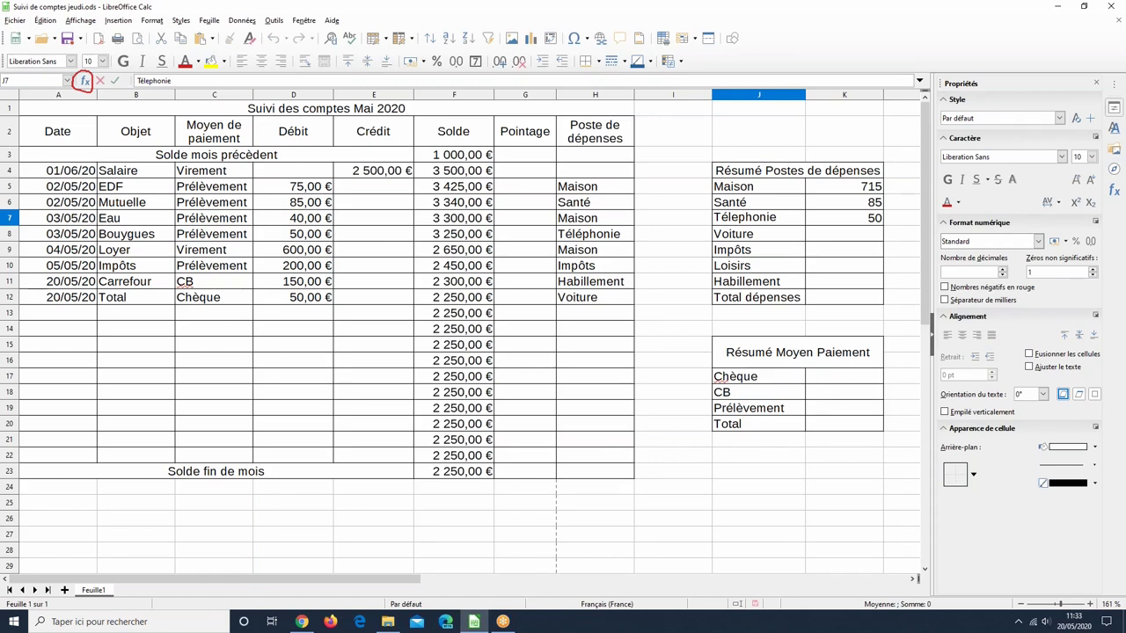
key("Return")
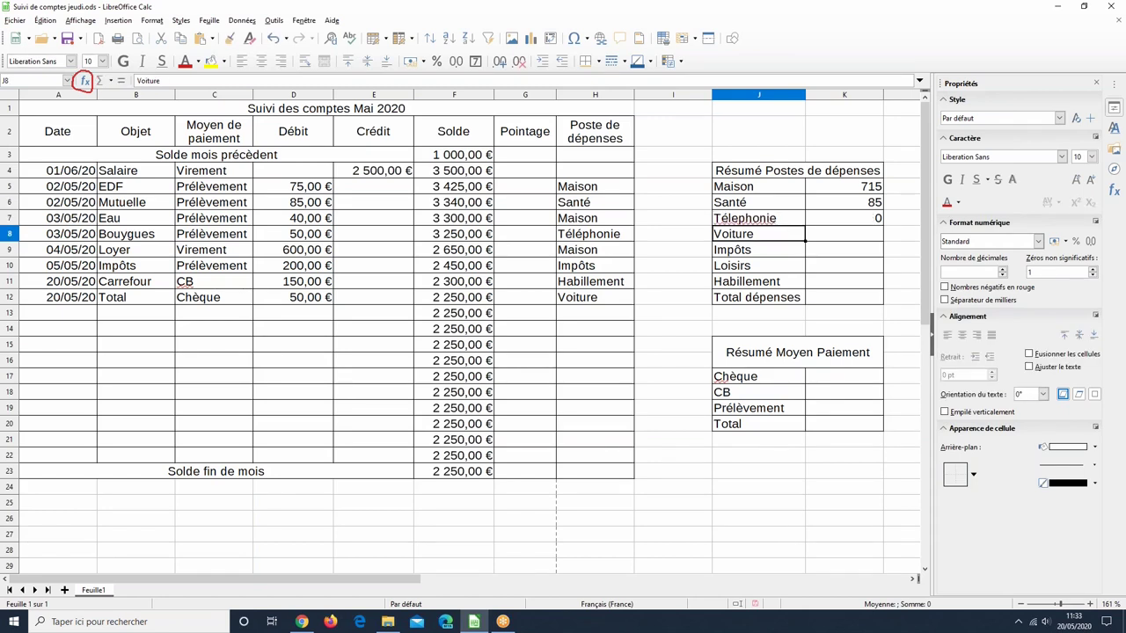
Step: Restore the spelling "Téléphonie" in J7
left_click(756, 218)
left_click(146, 80)
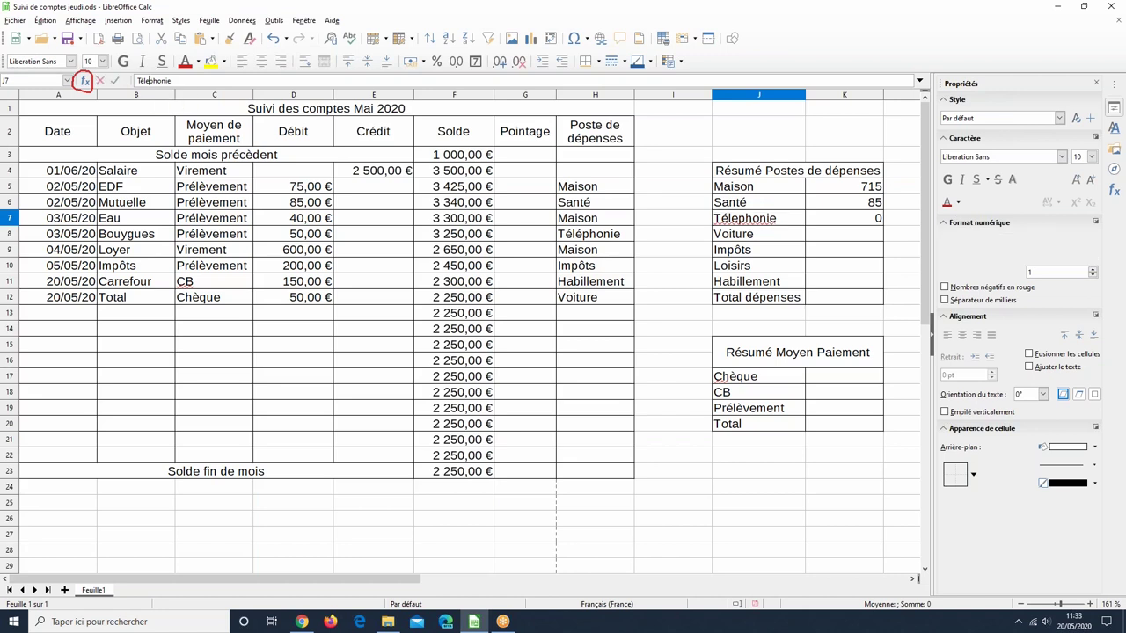
key("Delete")
type("é")
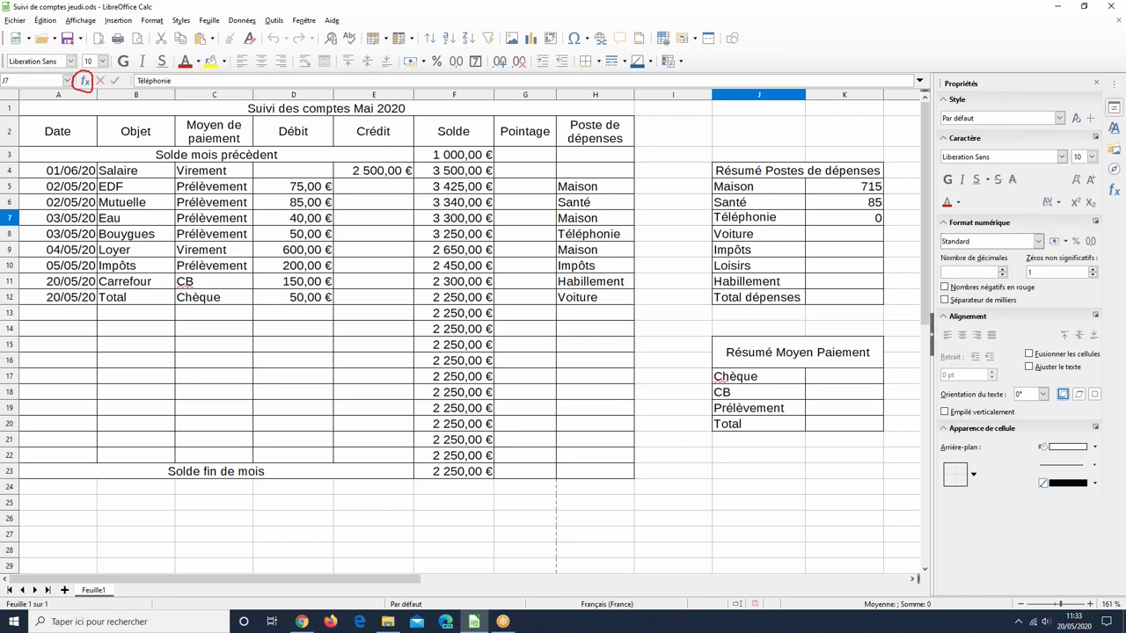
key("Return")
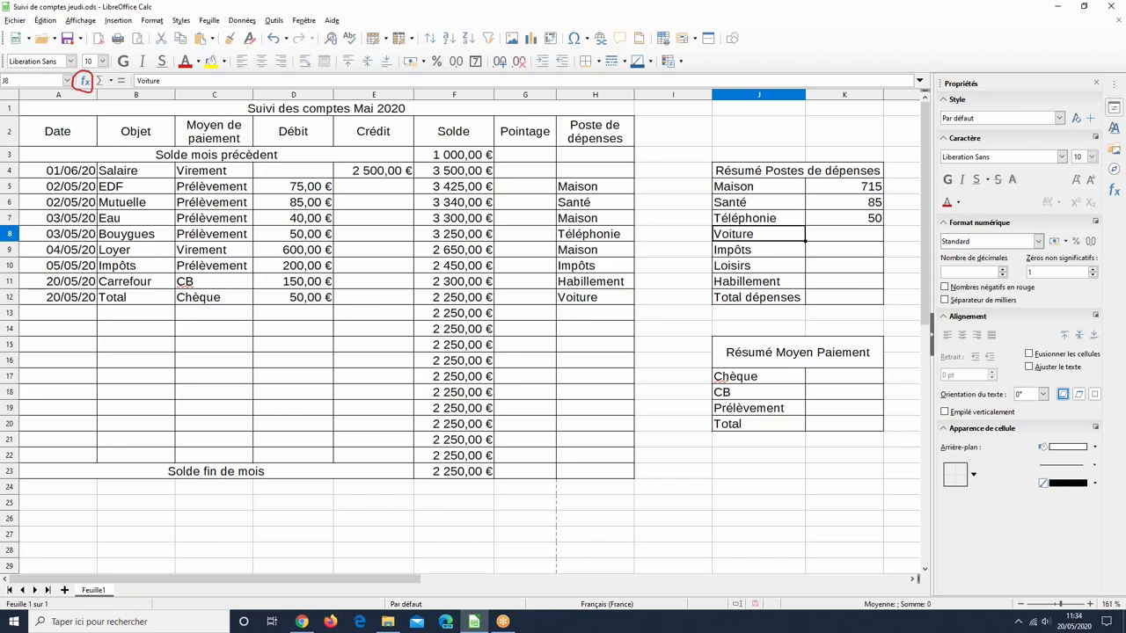
Step: Copy the SOMME.SI formula from K7 down through K11 and check the copied formula in K8
left_click(865, 205)
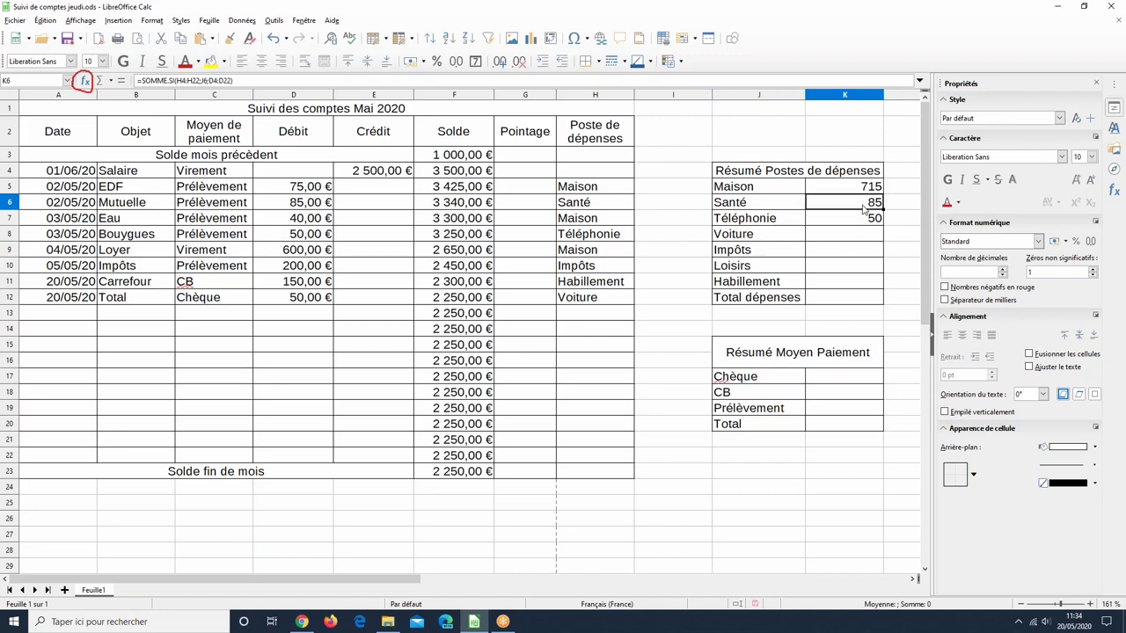
left_click(866, 220)
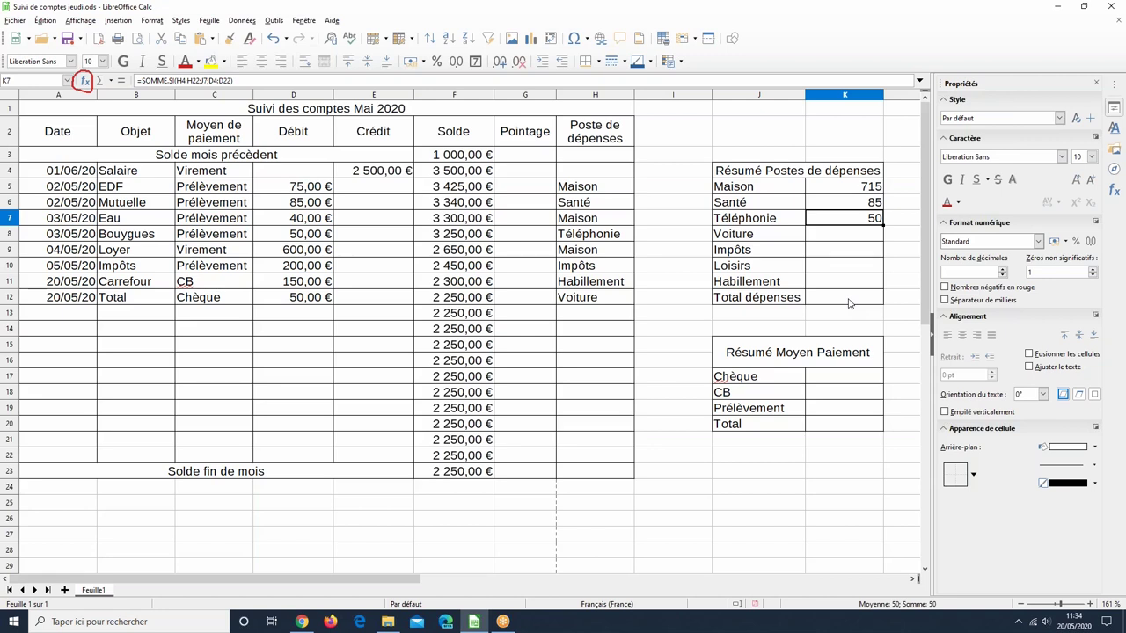
left_click(820, 239)
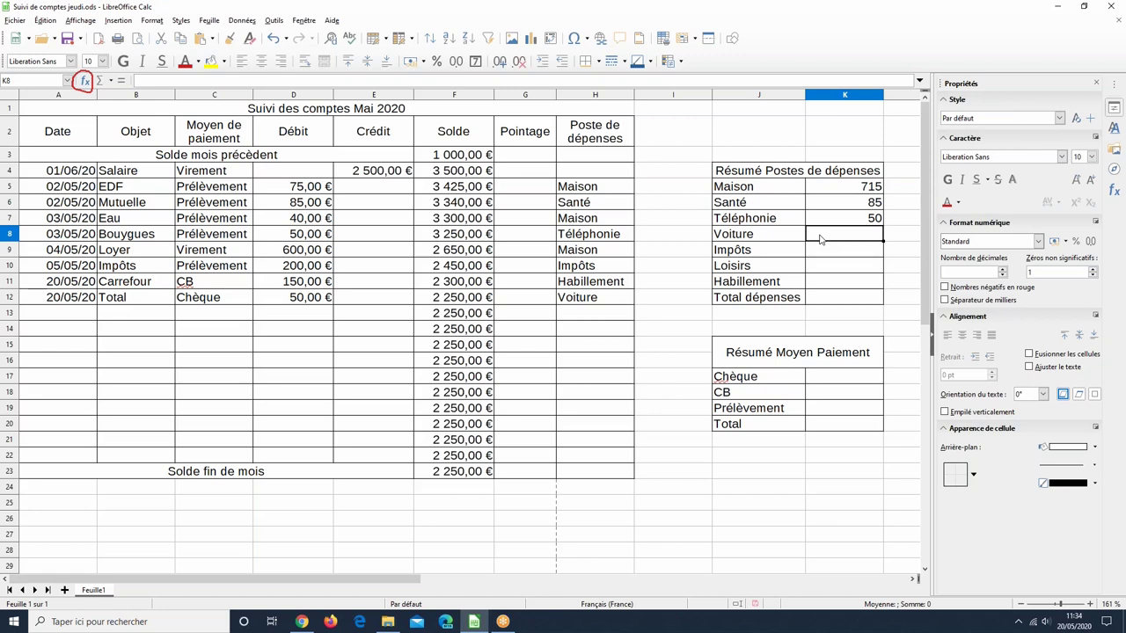
left_click(821, 221)
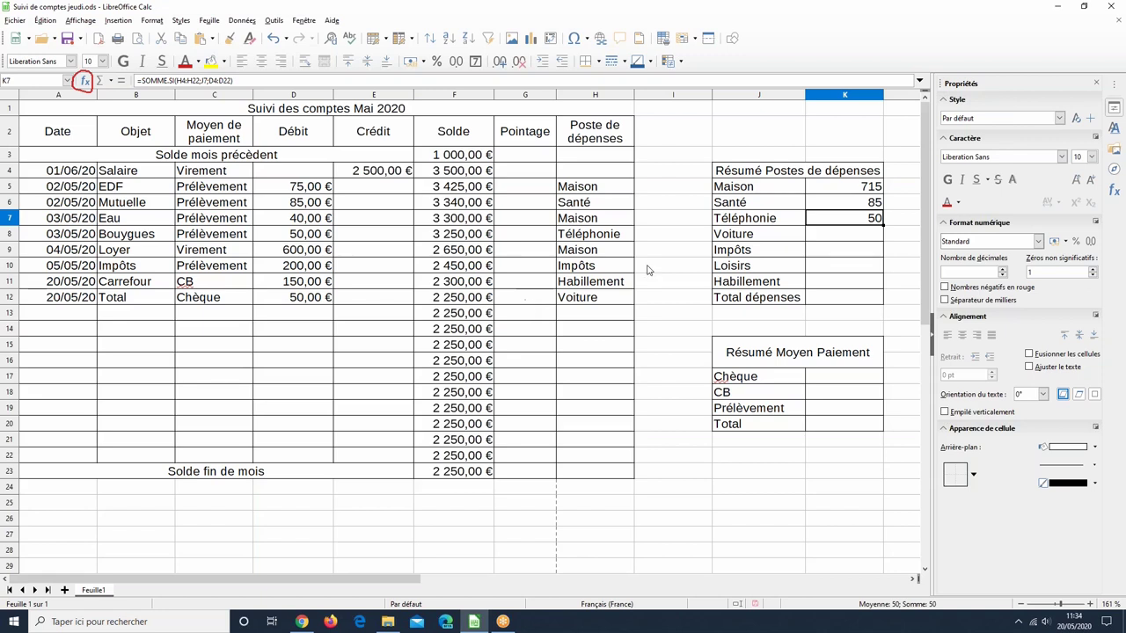
left_click_drag(868, 253, 859, 284)
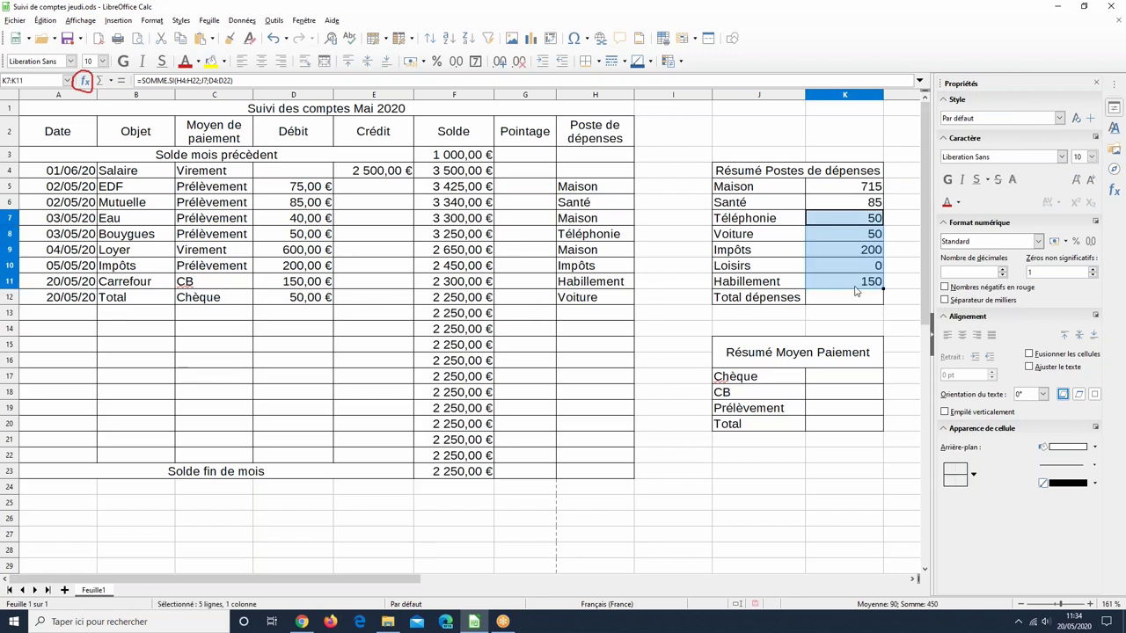
left_click(840, 239)
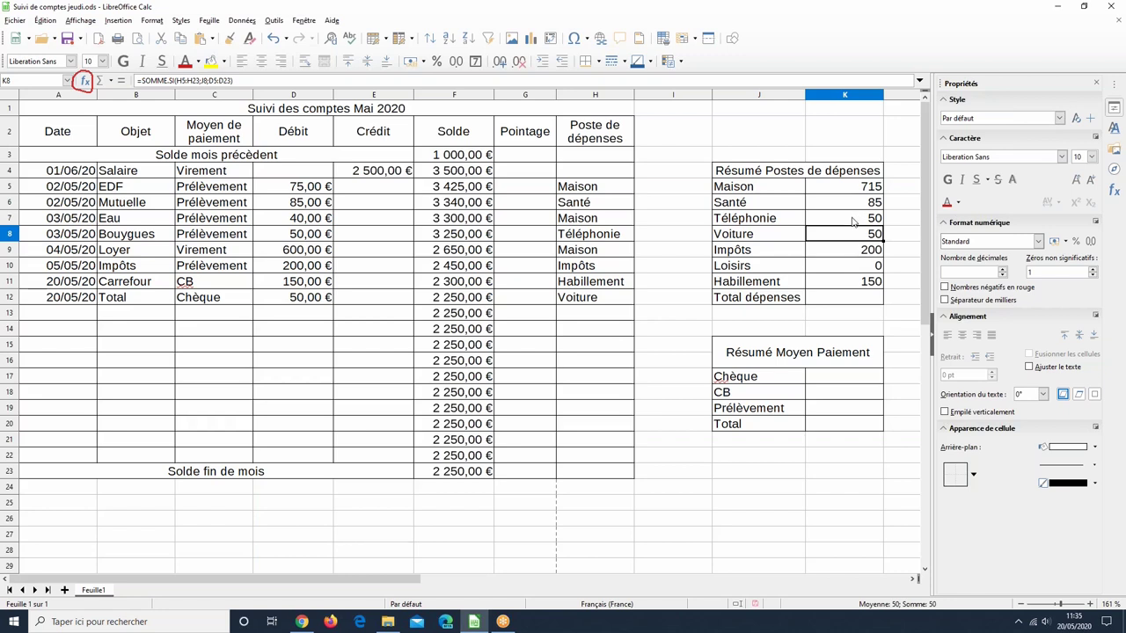
Step: Highlight the criteria range H4:H22 used by the K7 formula with the Pourpre clair 3 background color
left_click(851, 222)
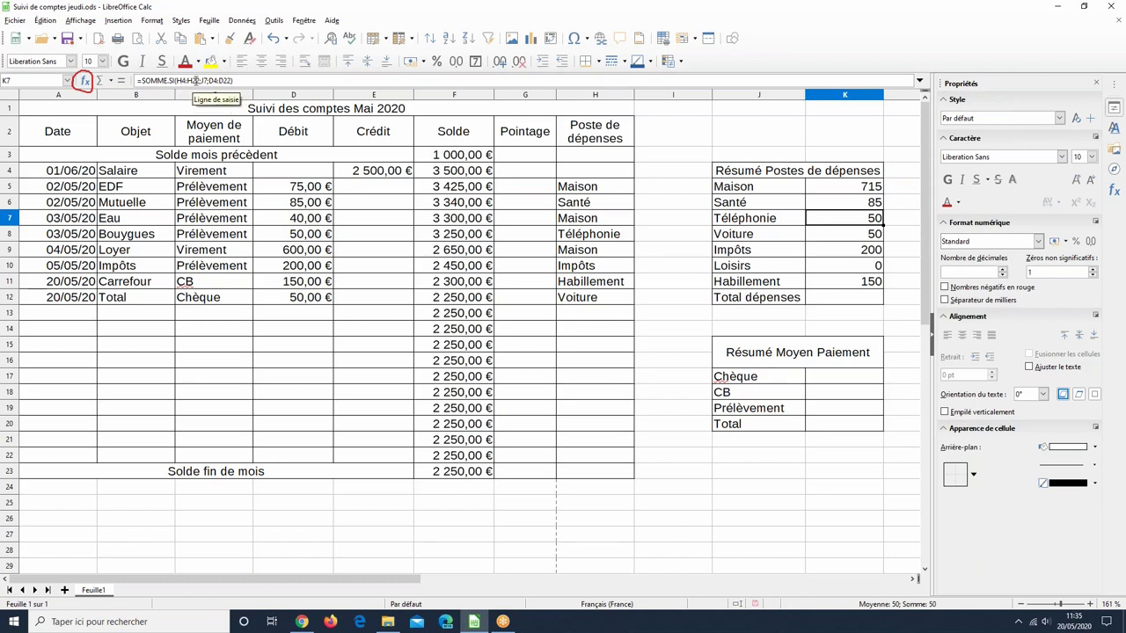
left_click_drag(576, 169, 594, 455)
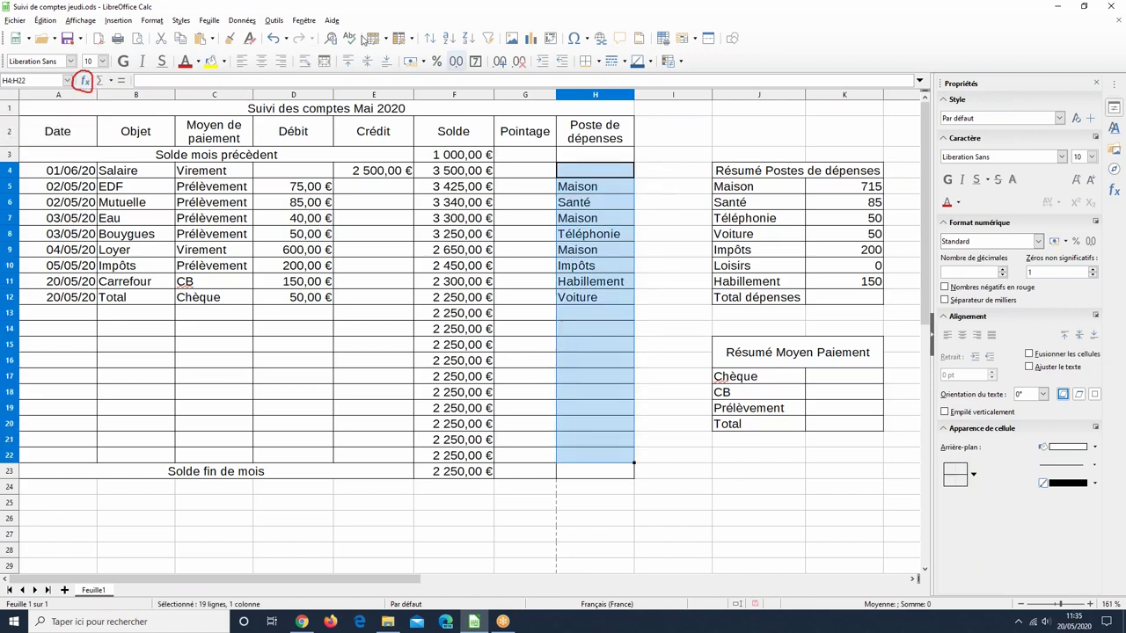
left_click(225, 62)
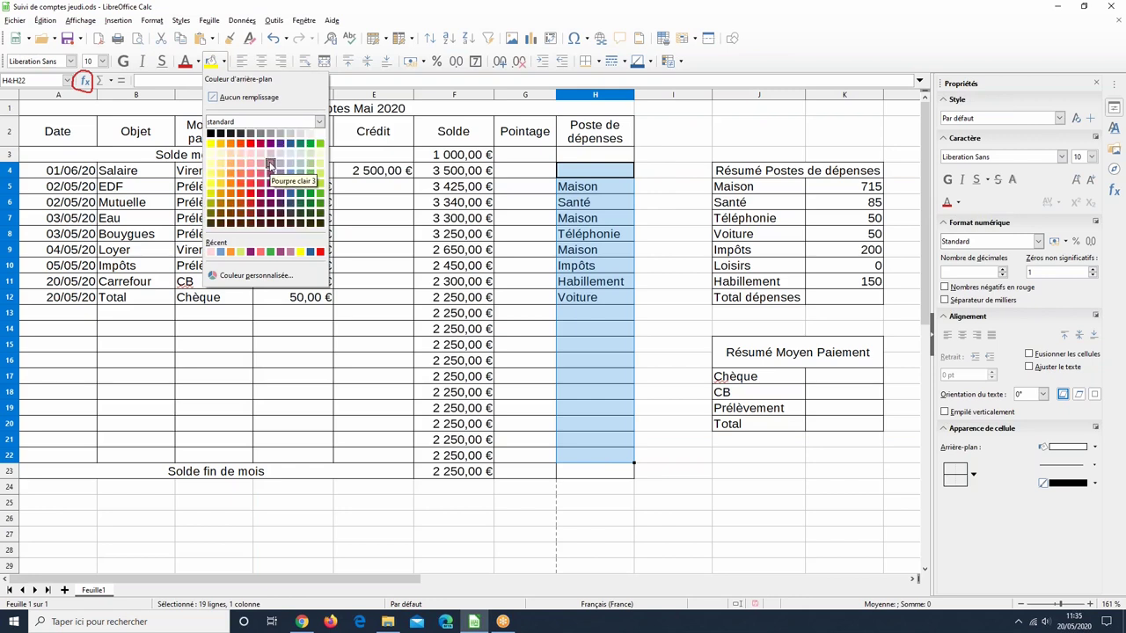
left_click(271, 164)
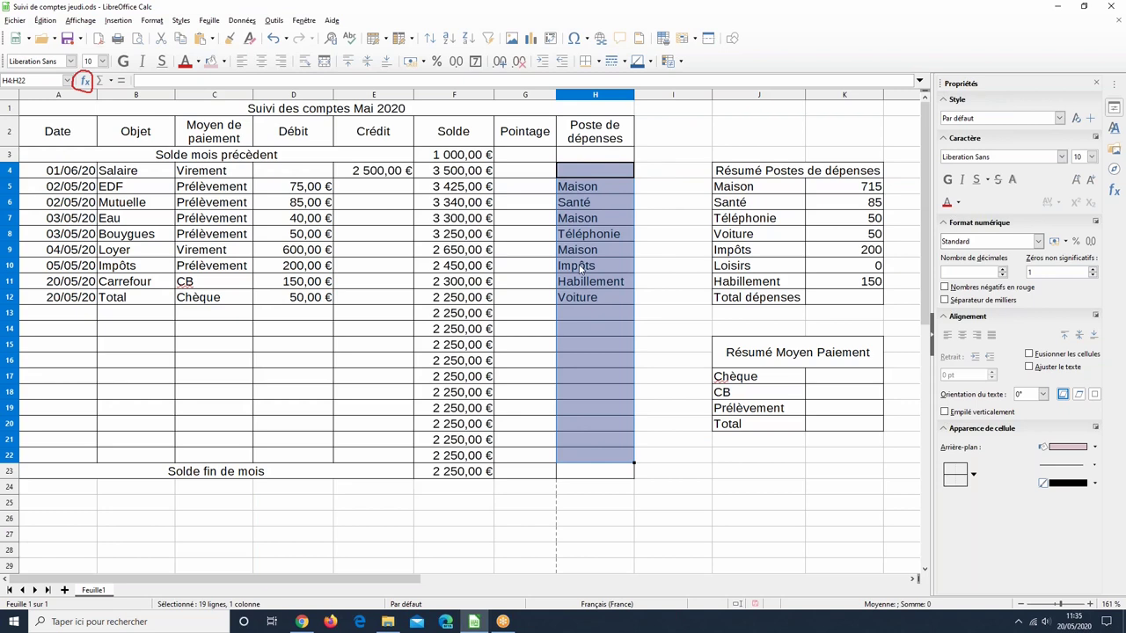
Step: Apply the same purple background to the criterion cell J7
left_click(848, 220)
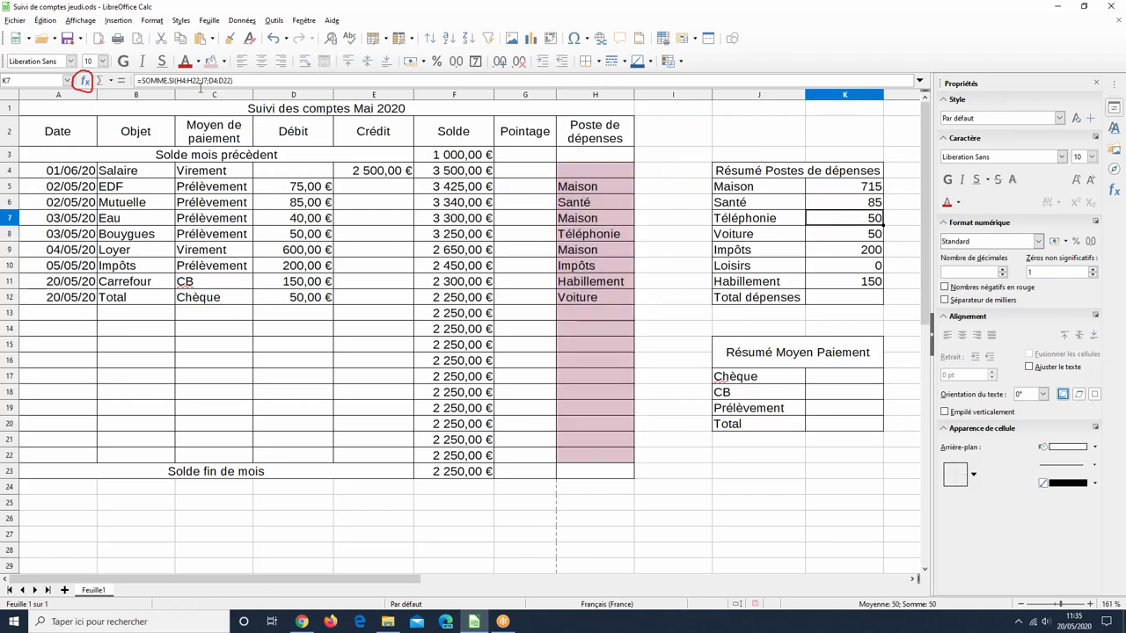
left_click(770, 219)
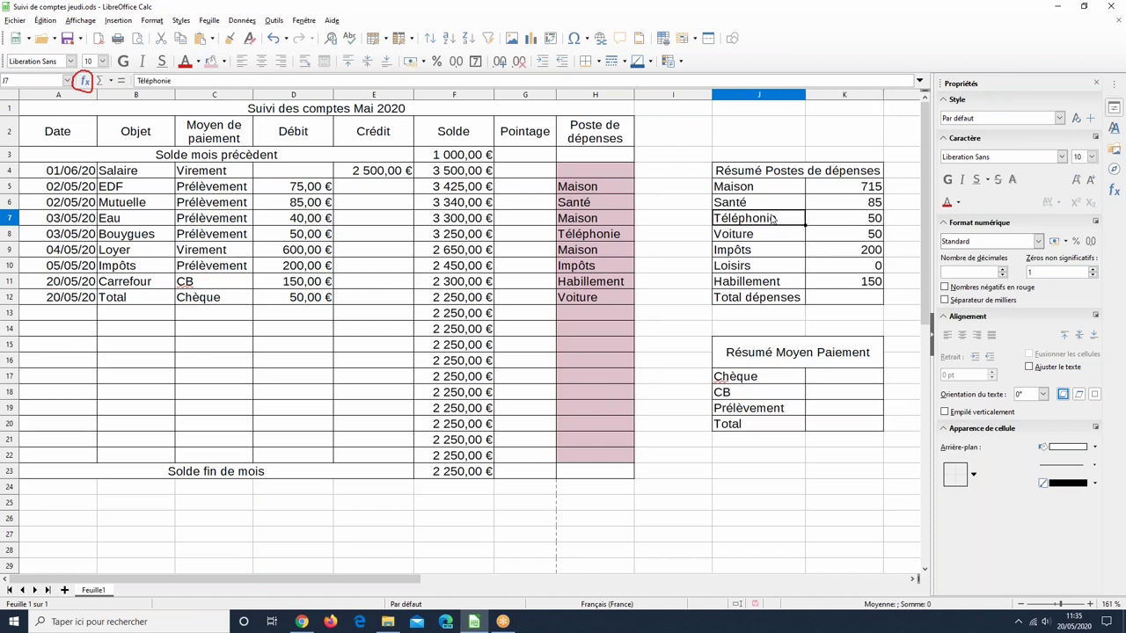
left_click(211, 61)
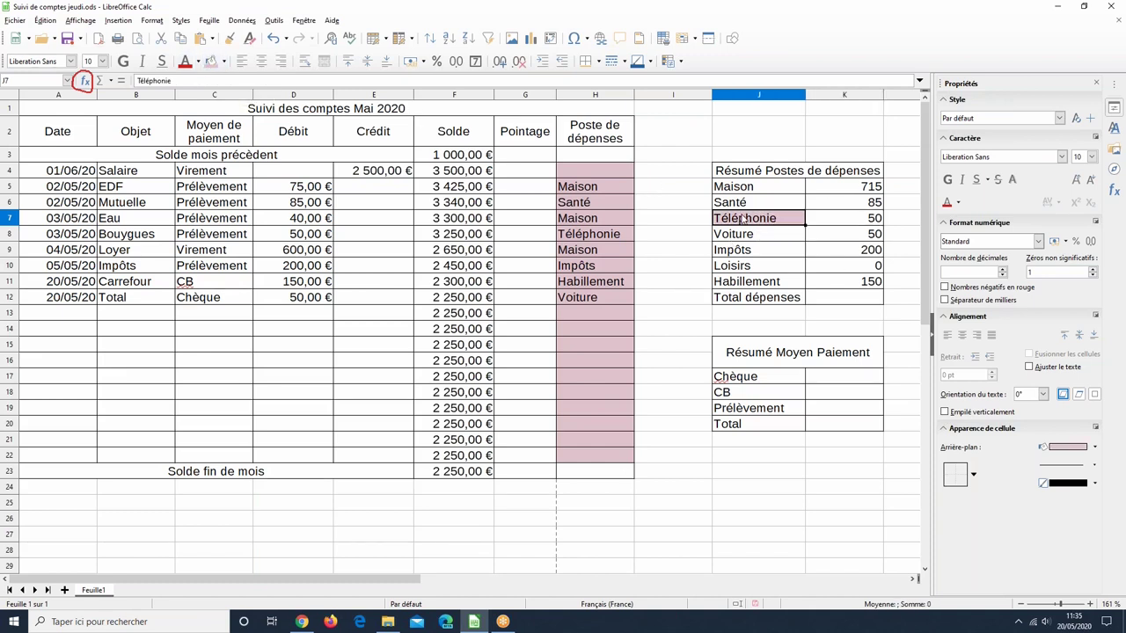
Step: Compare the formulas in K8 and K7, and fill the sum range D4:D22 with the same purple background
left_click(857, 233)
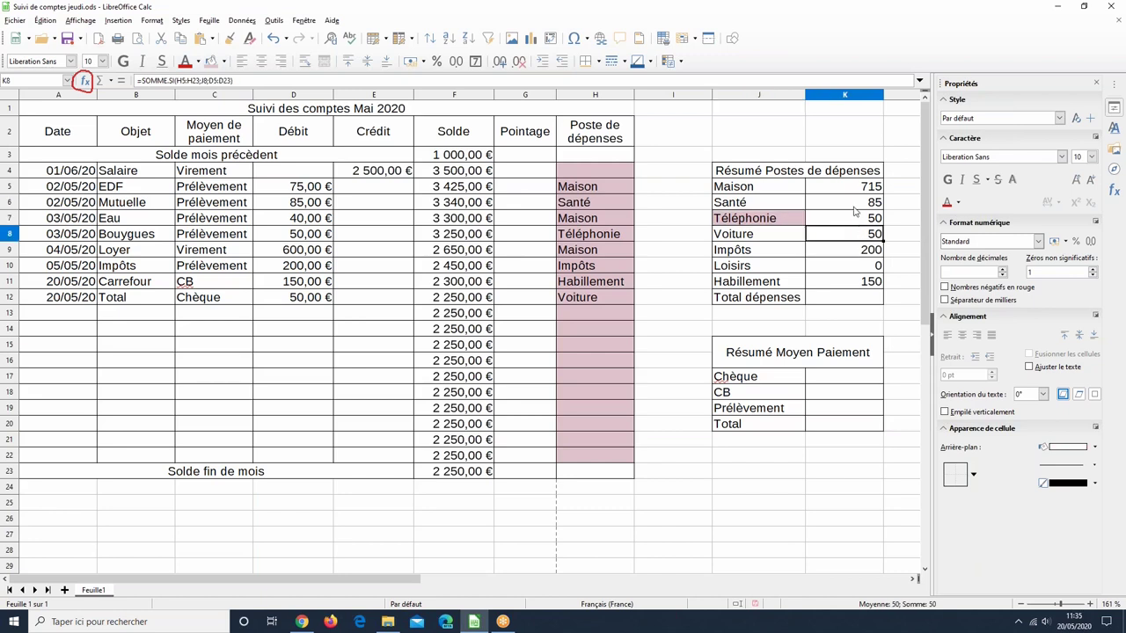
left_click(853, 220)
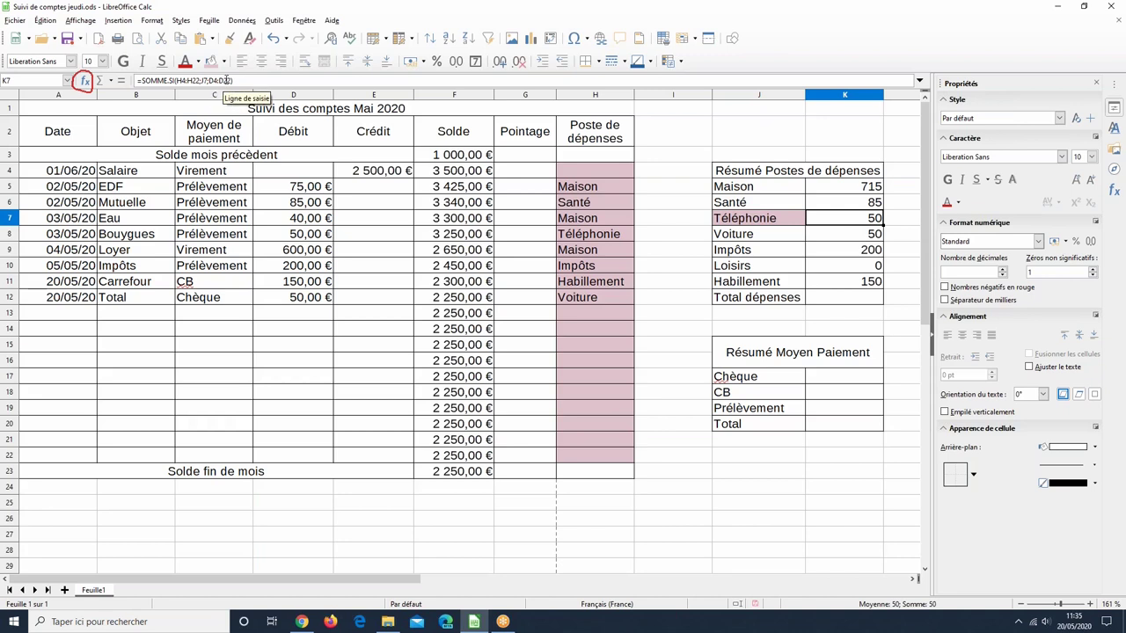
left_click_drag(300, 171, 291, 464)
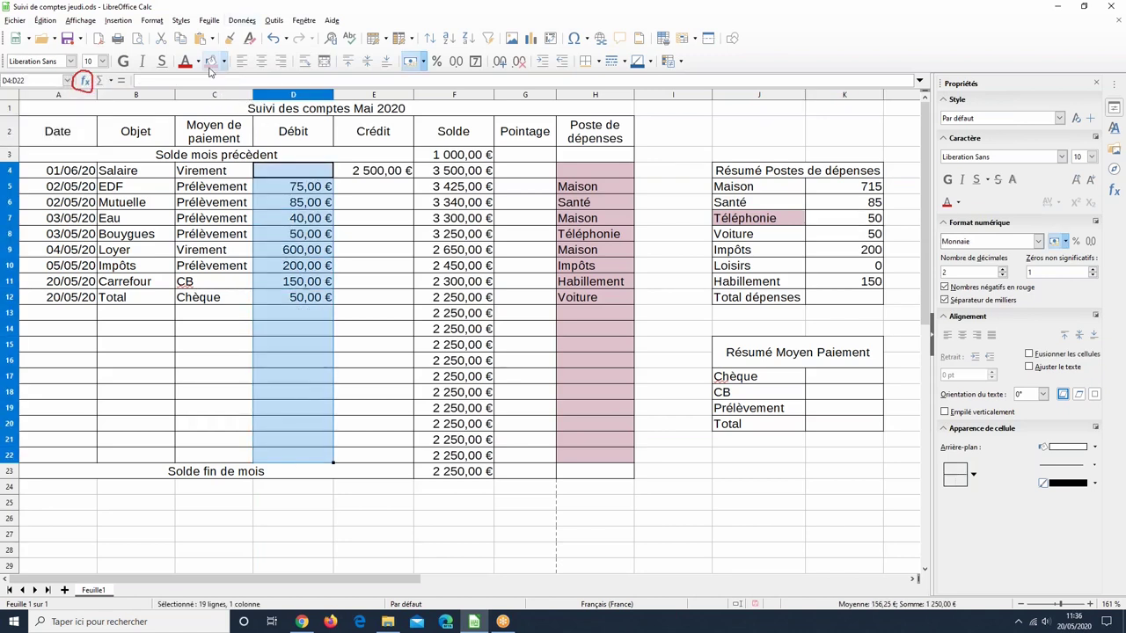
left_click(500, 508)
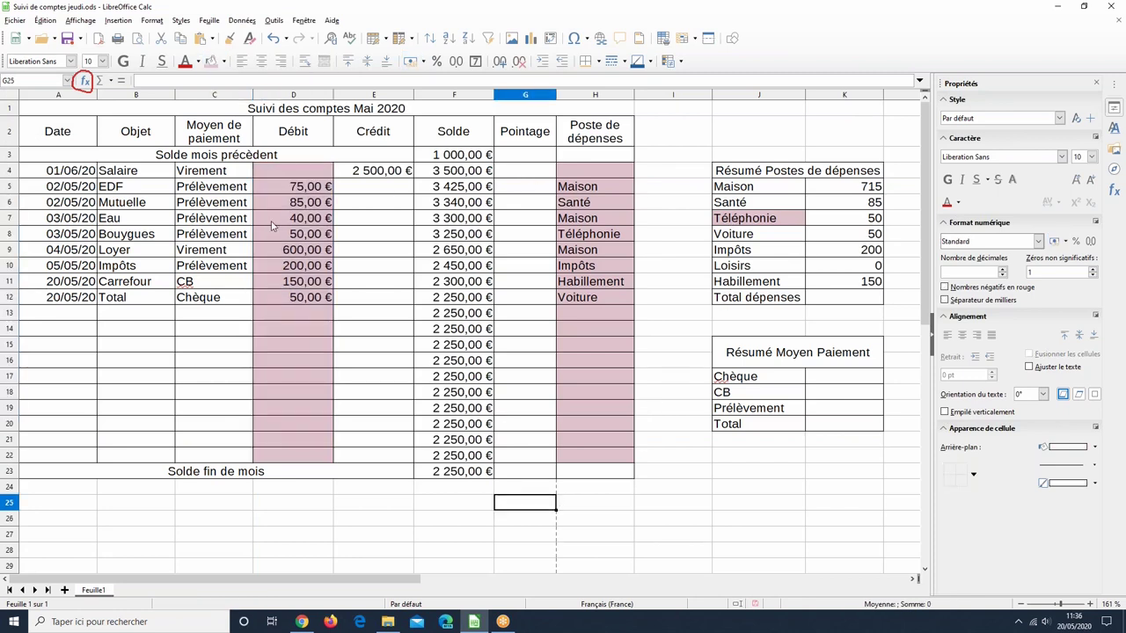
Step: Compare the formulas in K7 and K8, and remove the background fill from H4
left_click(748, 240)
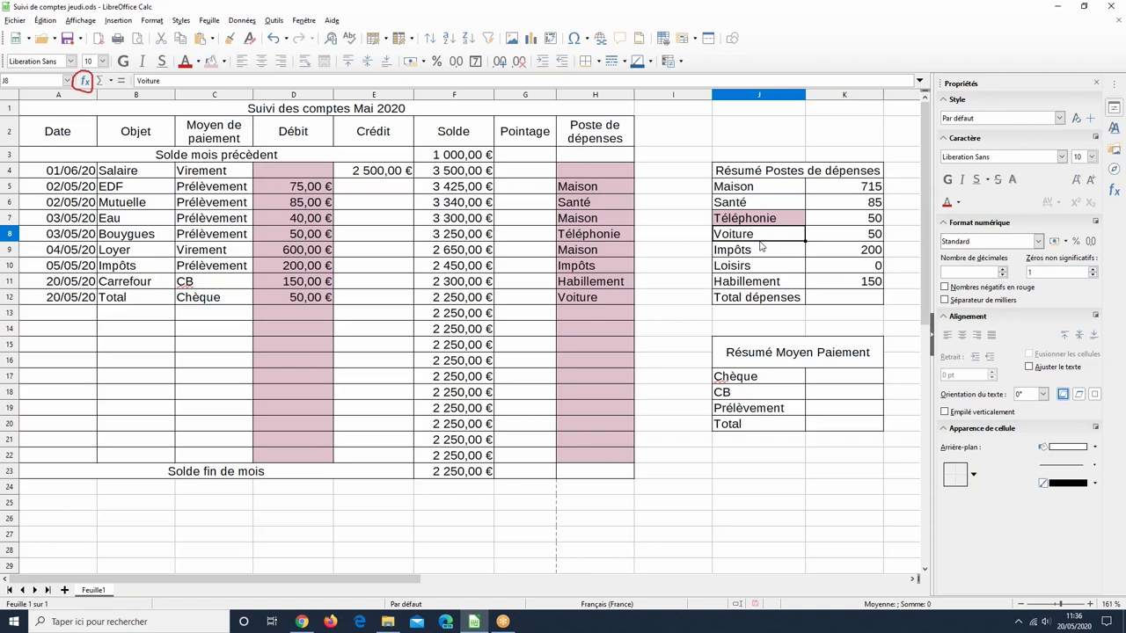
left_click(876, 217)
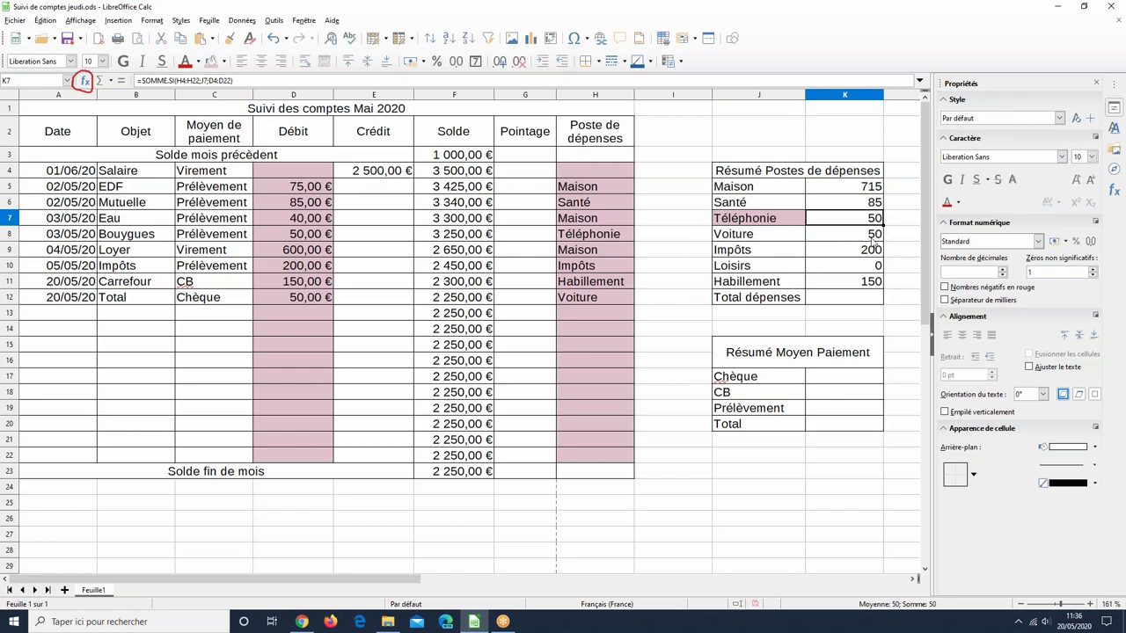
left_click(845, 238)
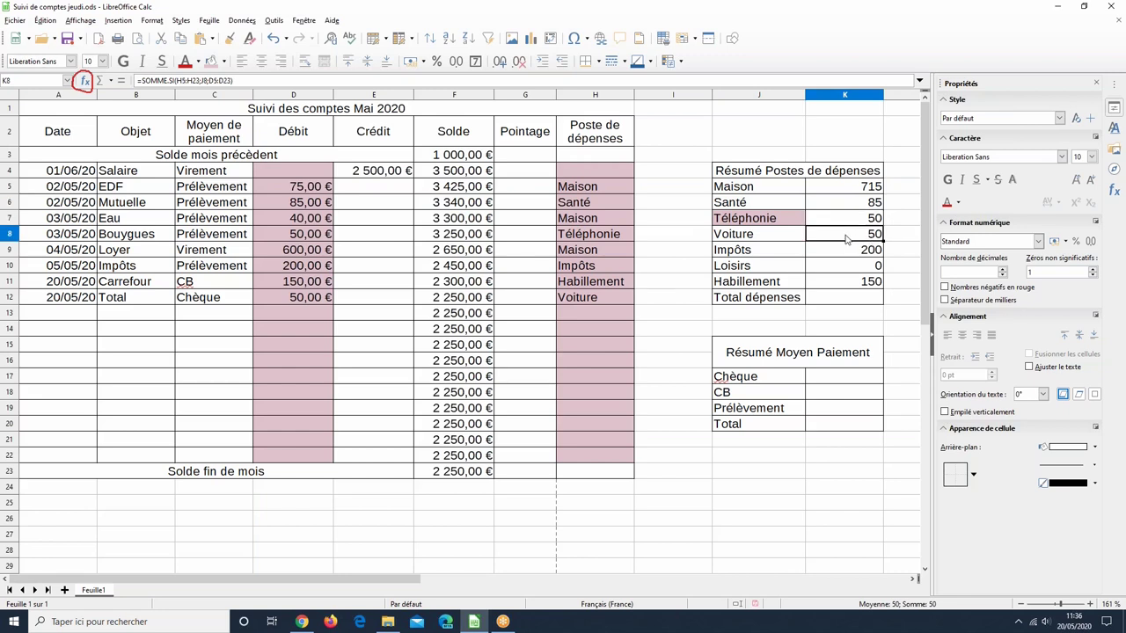
left_click(583, 171)
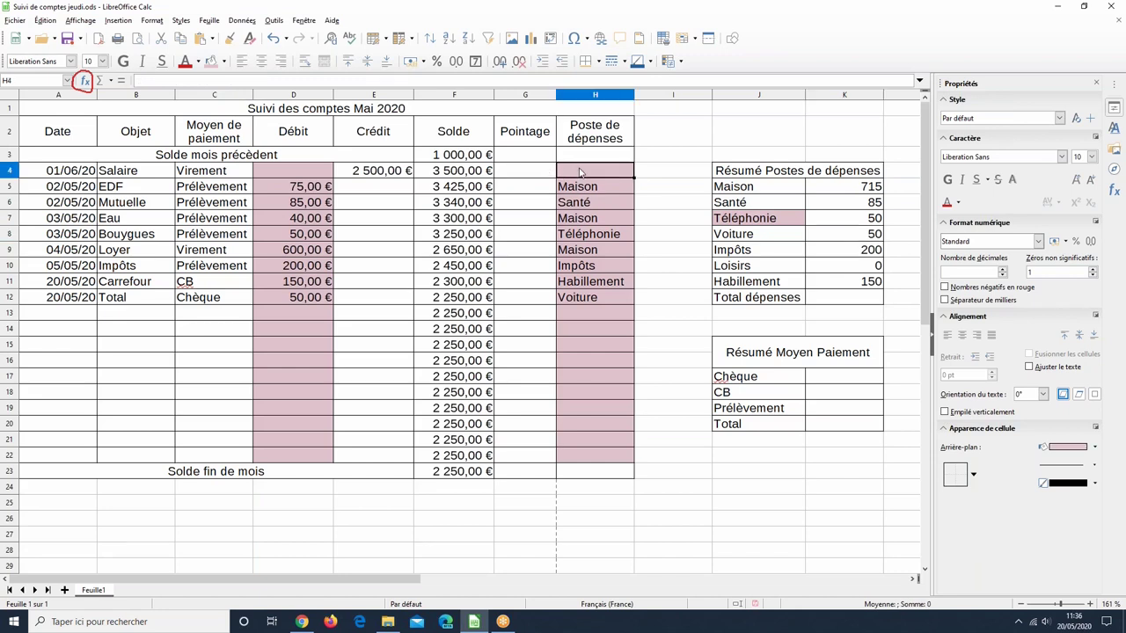
left_click(223, 61)
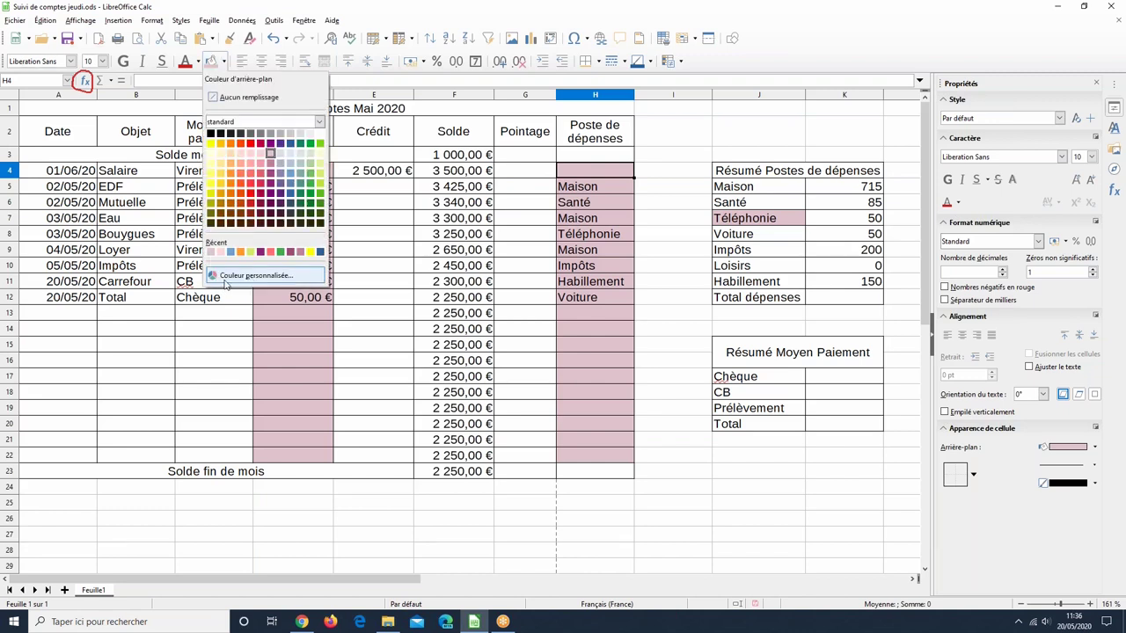
left_click(224, 104)
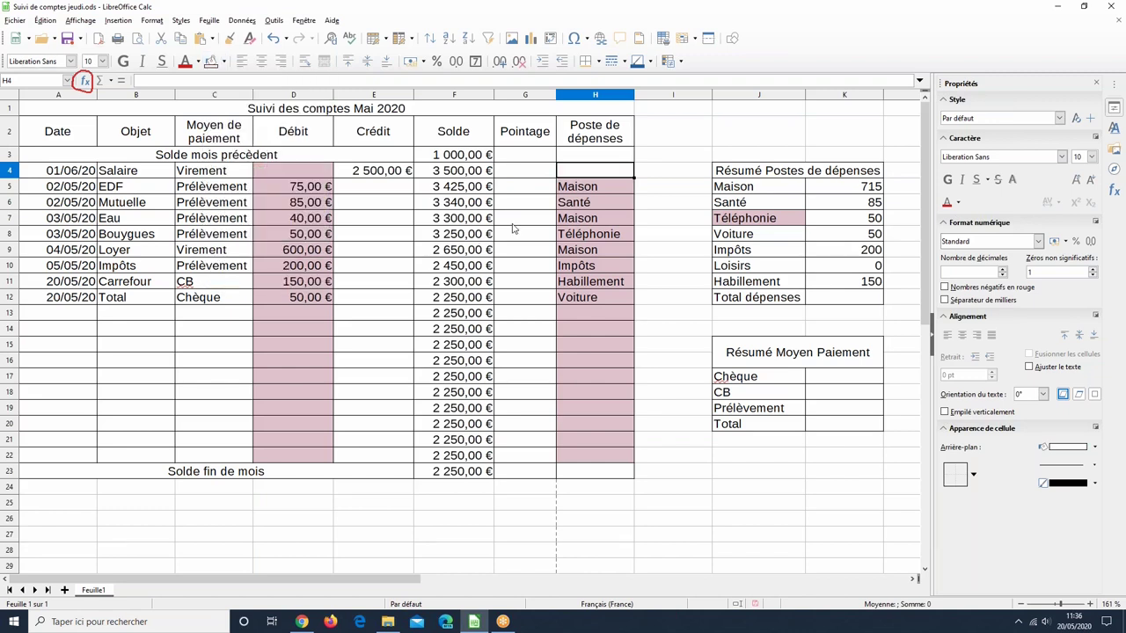
Step: Fill H23 with the same purple background as the rest of the expense category range
left_click(583, 473)
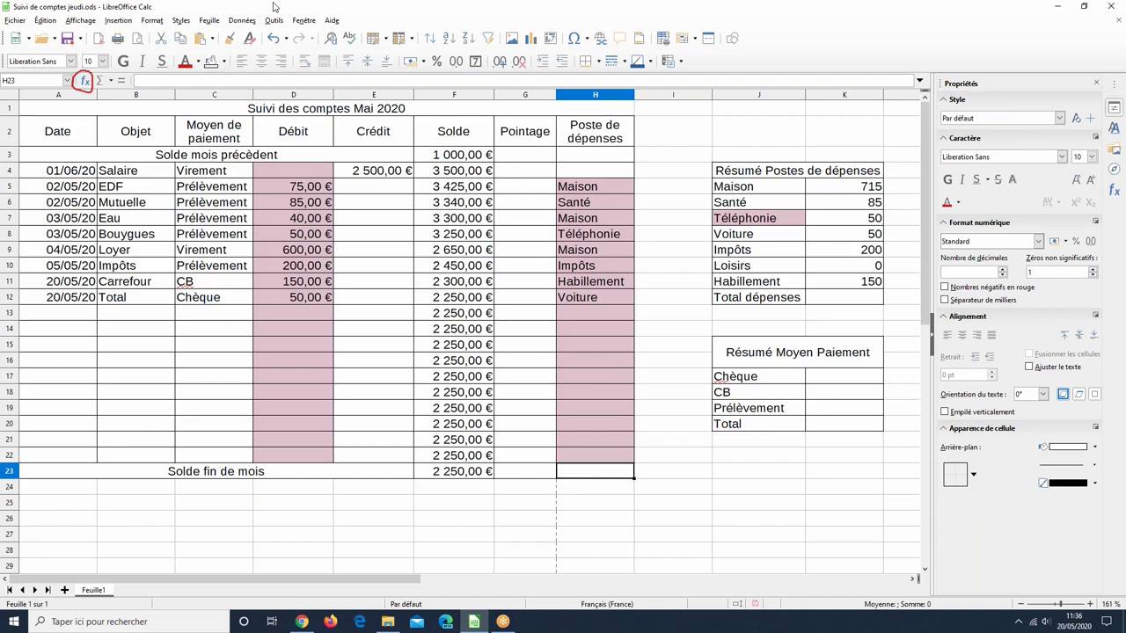
left_click(225, 64)
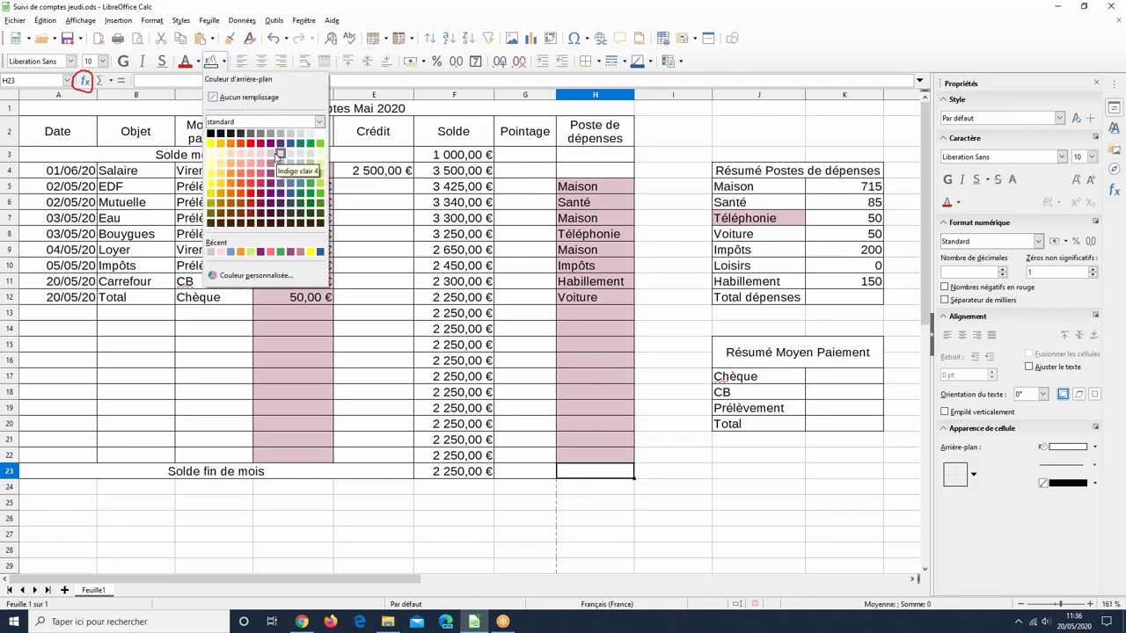
left_click(231, 230)
left_click(615, 492)
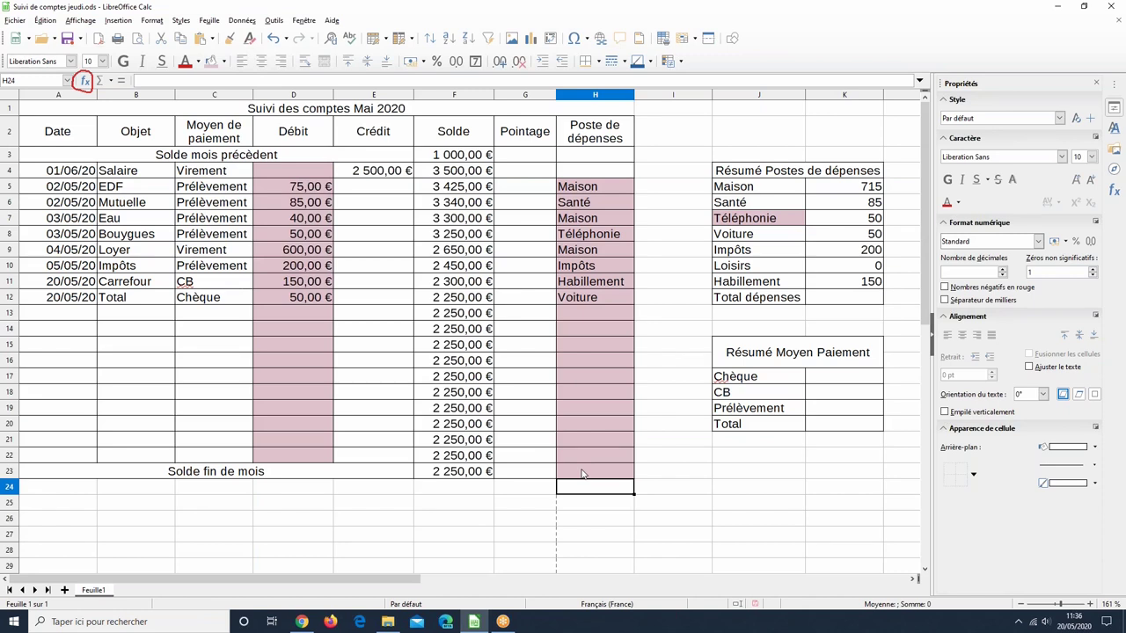
Step: Compare the sum ranges in the K7 and K8 formulas, and remove the background fill from D4
left_click(843, 218)
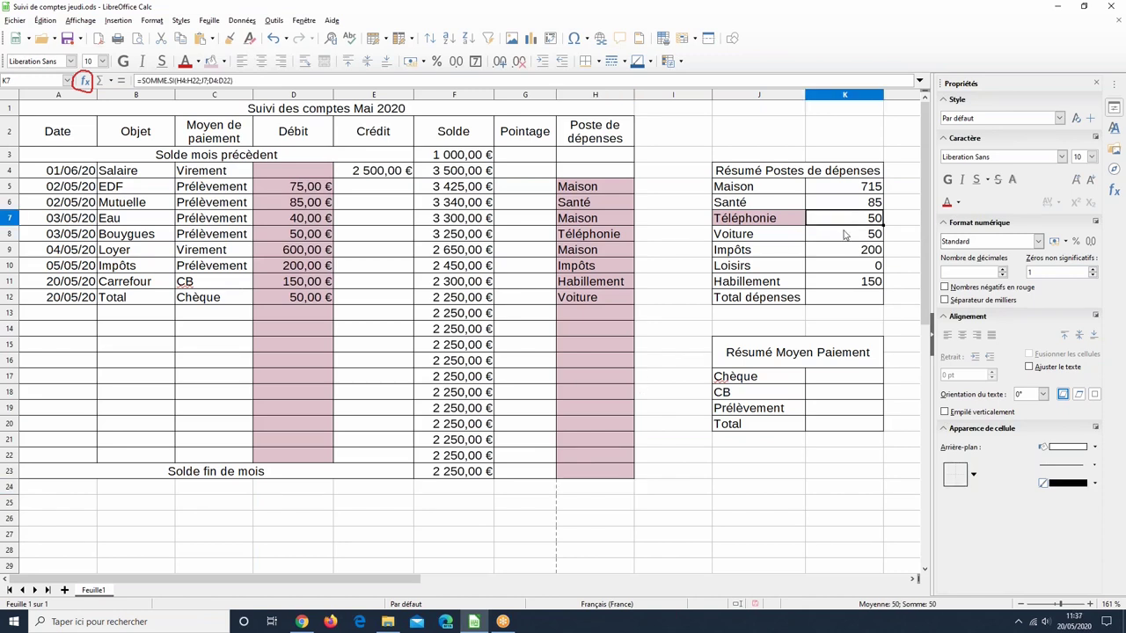
left_click(844, 234)
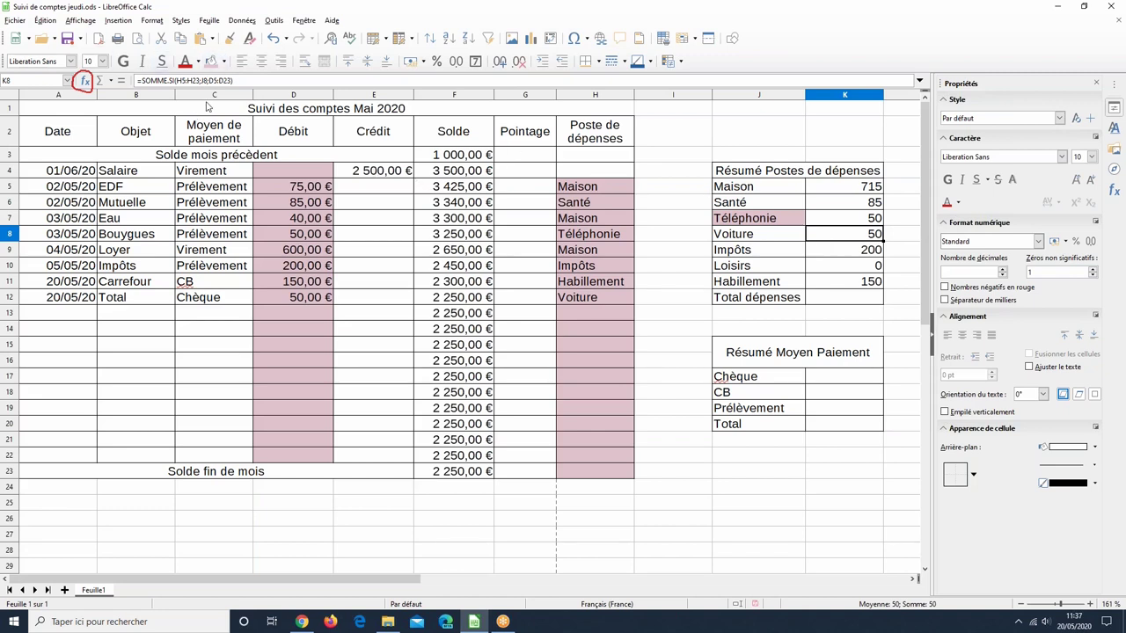
left_click(279, 171)
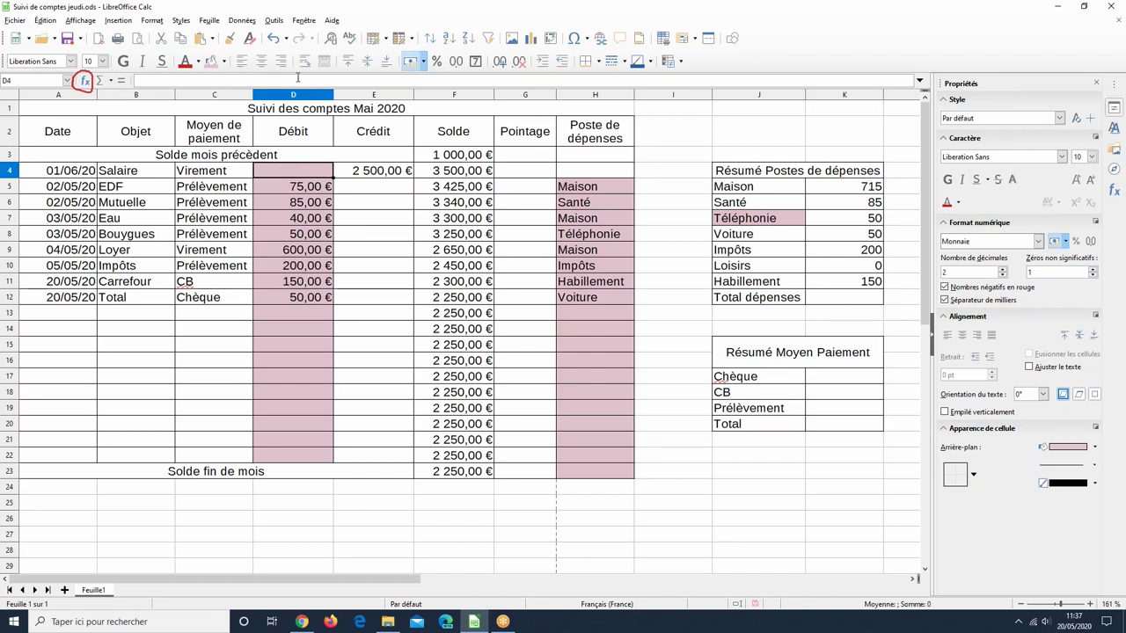
left_click(223, 61)
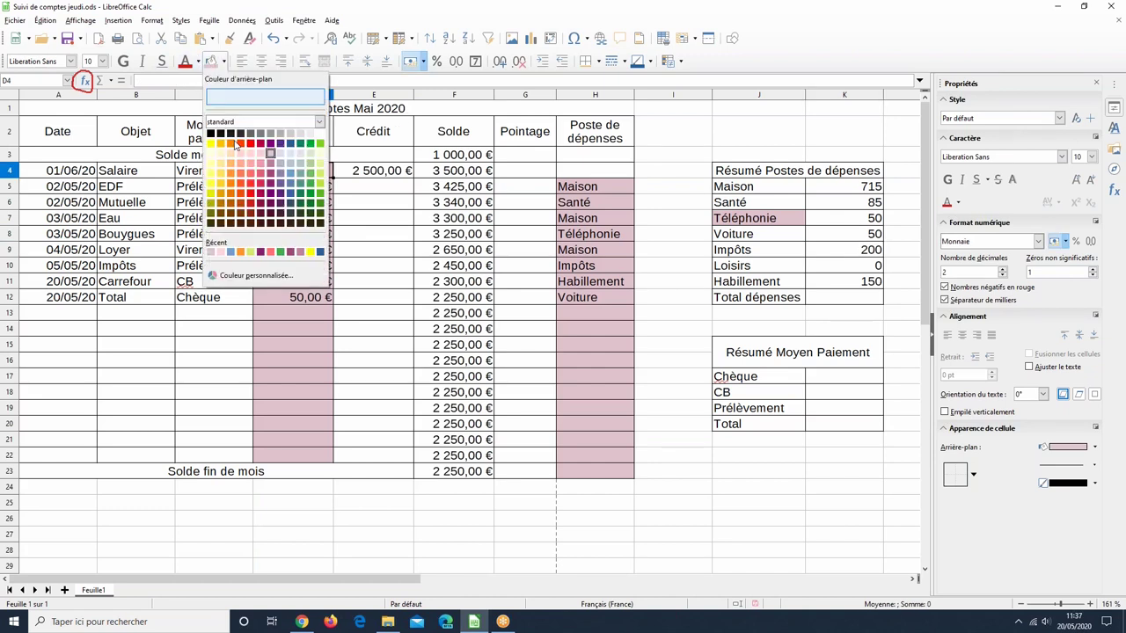
left_click(264, 97)
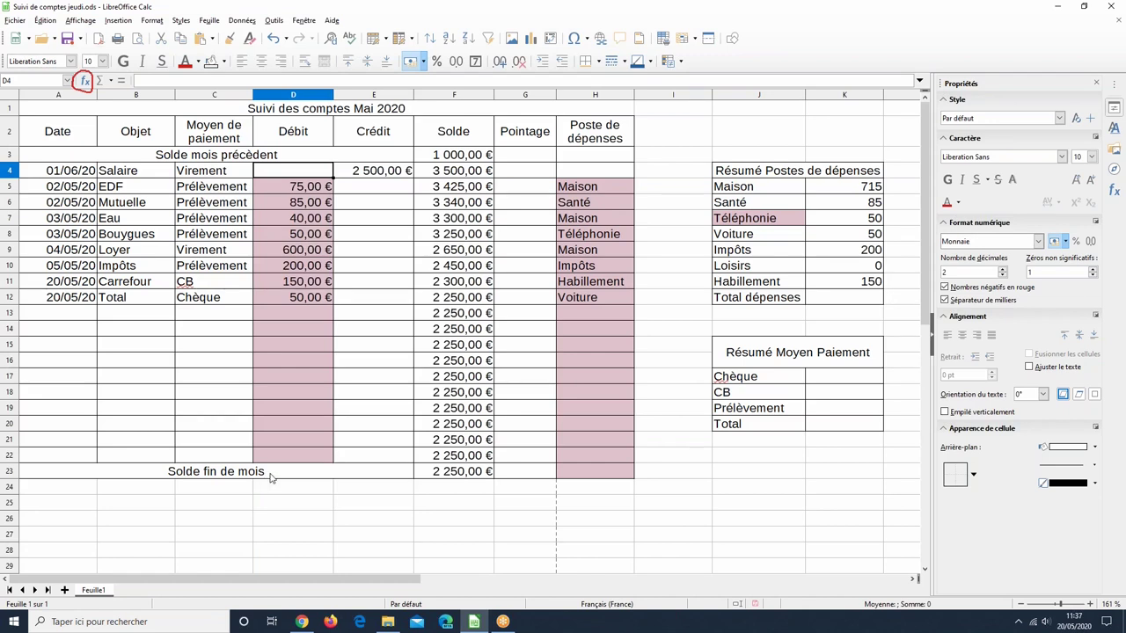
left_click(271, 475)
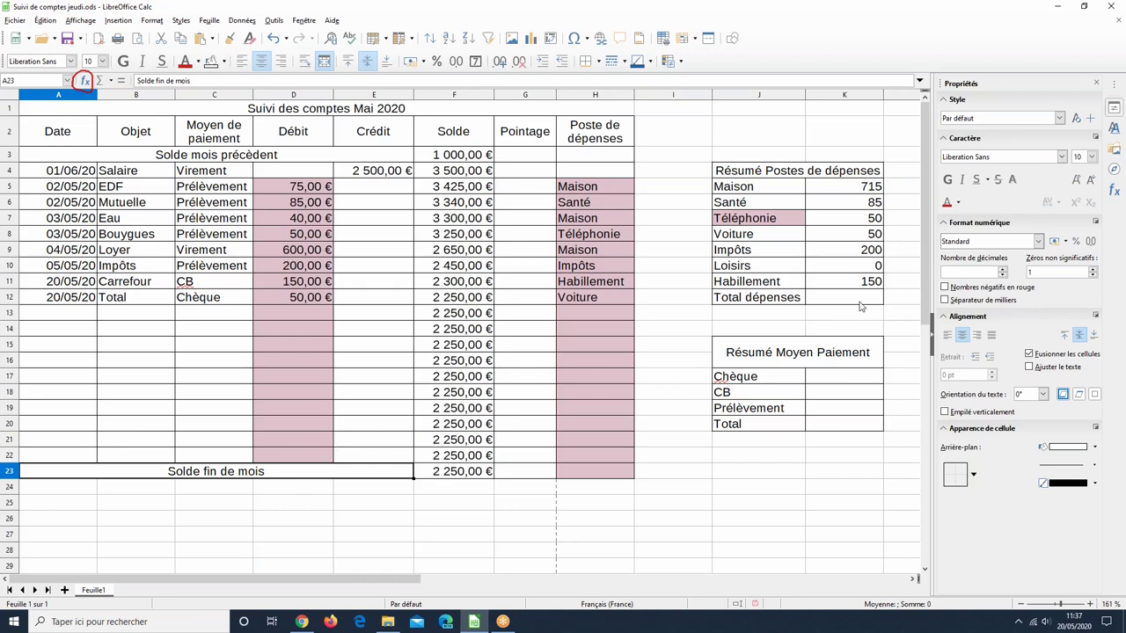
Step: Check the copied formula in K9 and remove the background fill from D5 and H5
left_click(840, 253)
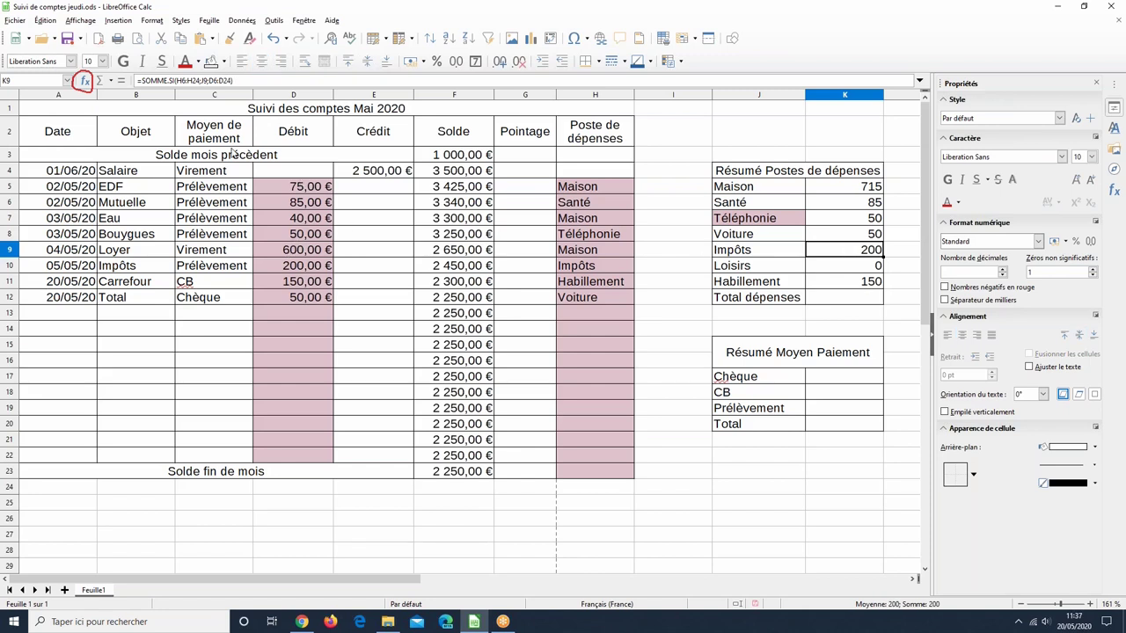
left_click(293, 188)
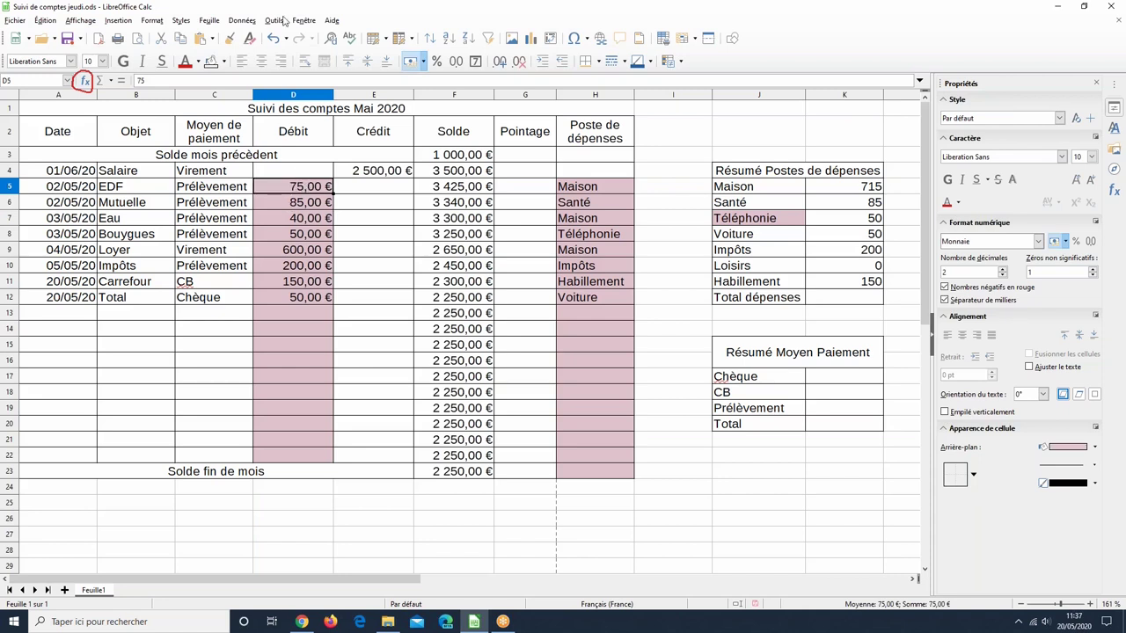
left_click(212, 60)
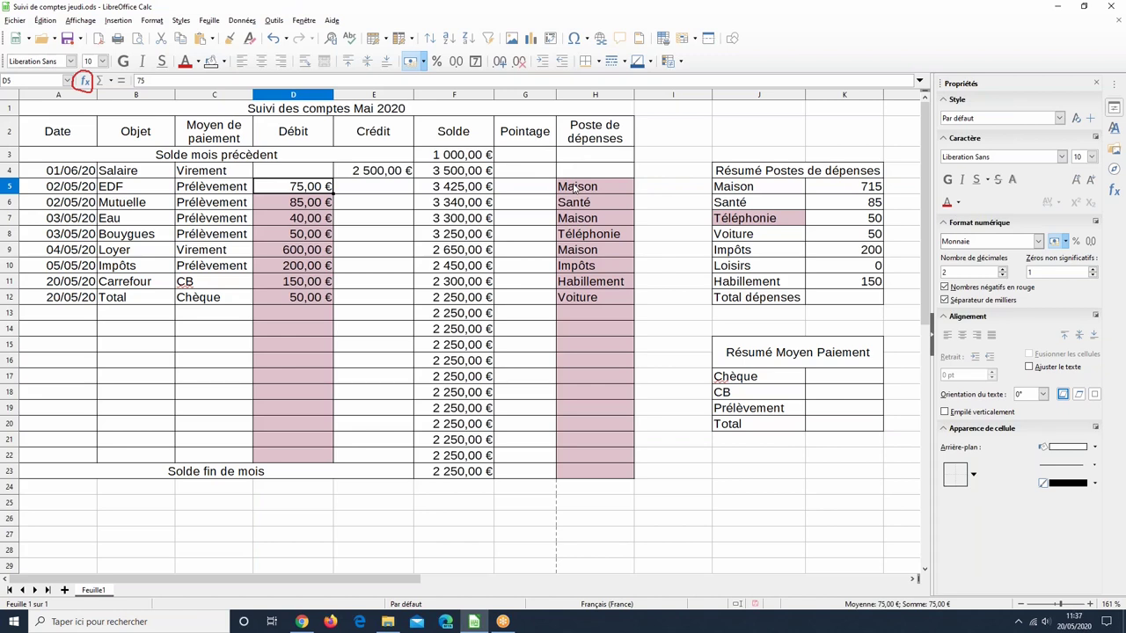
left_click(567, 187)
key("ctrl+shift+y")
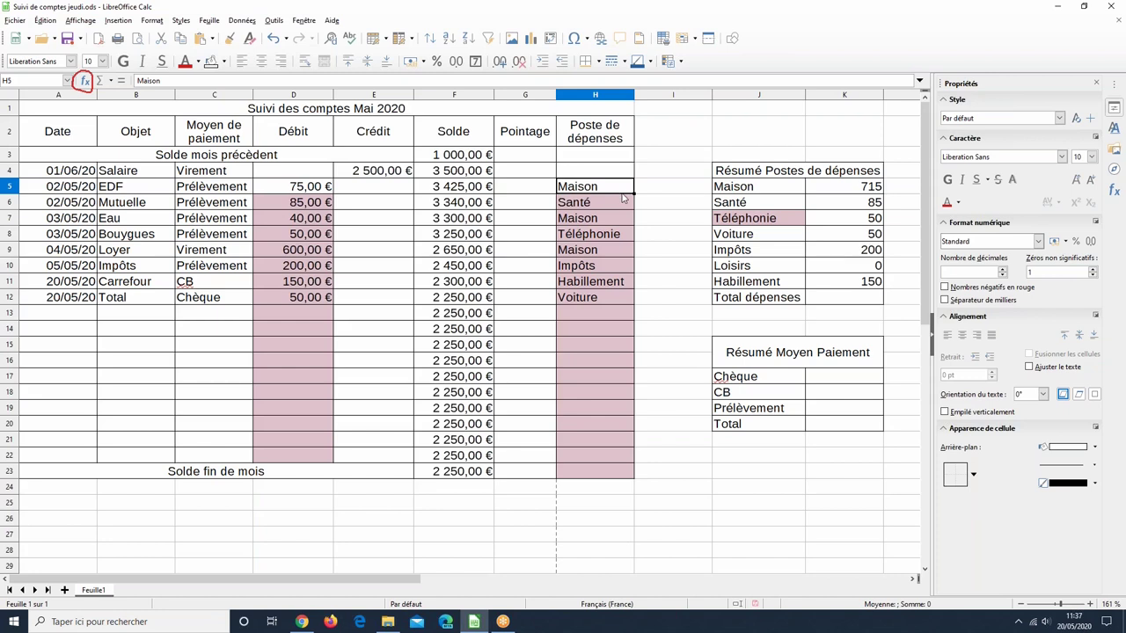
Step: Change the expense category of the EDF row in H5 to Impôts
type("Imp")
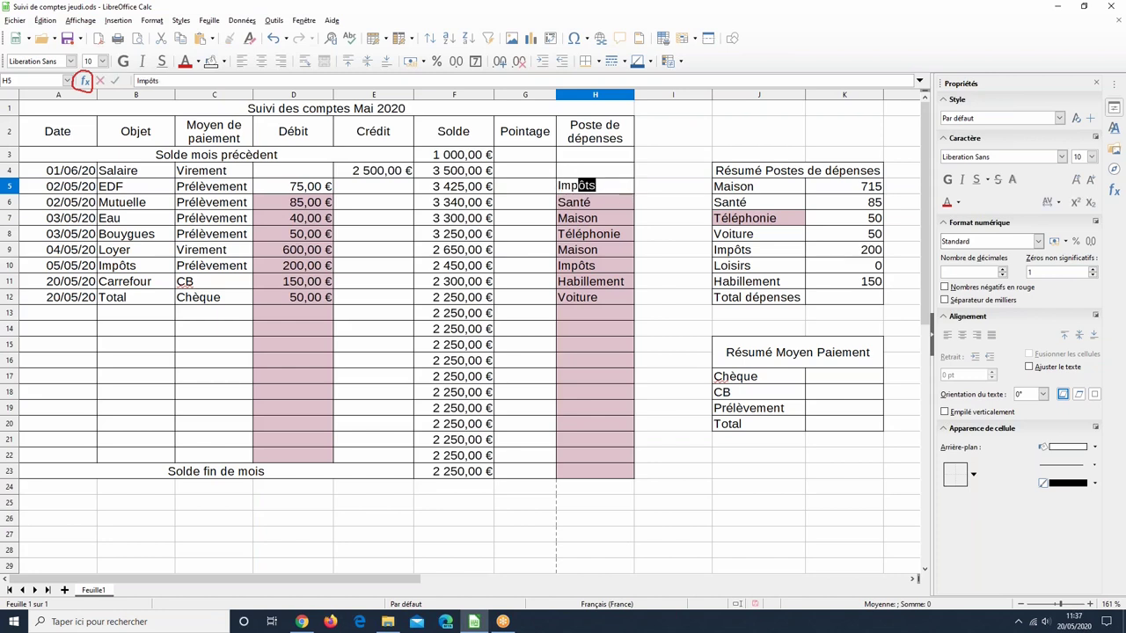
type("ôts")
key("Return")
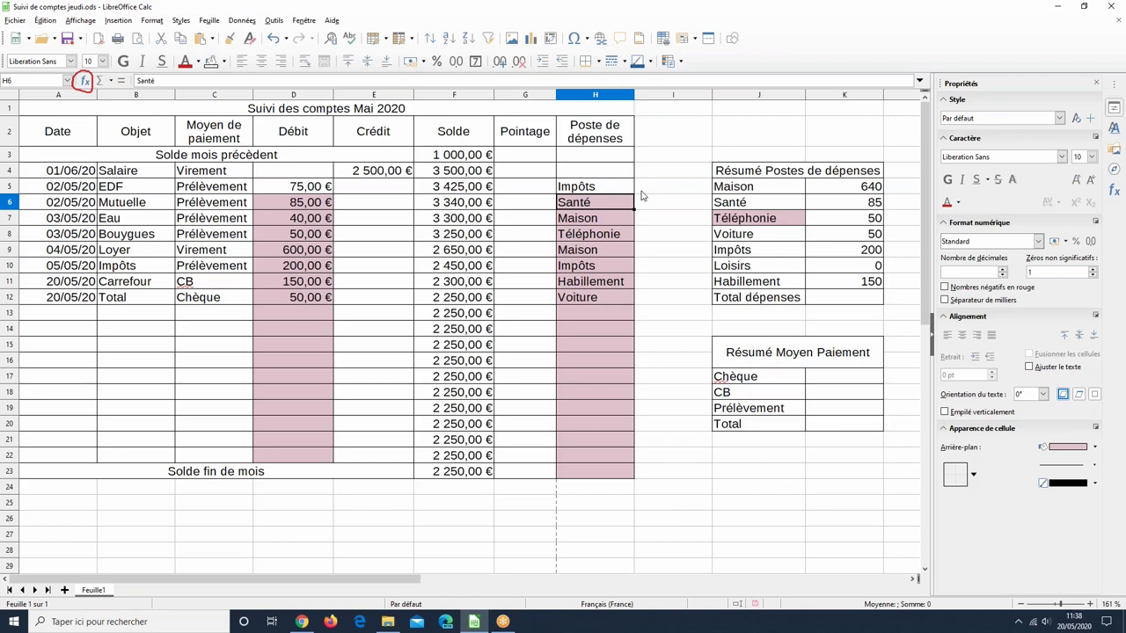
Step: Delete the copied formulas from K8 to K11 and remove the background fill from D6:J23
left_click(851, 220)
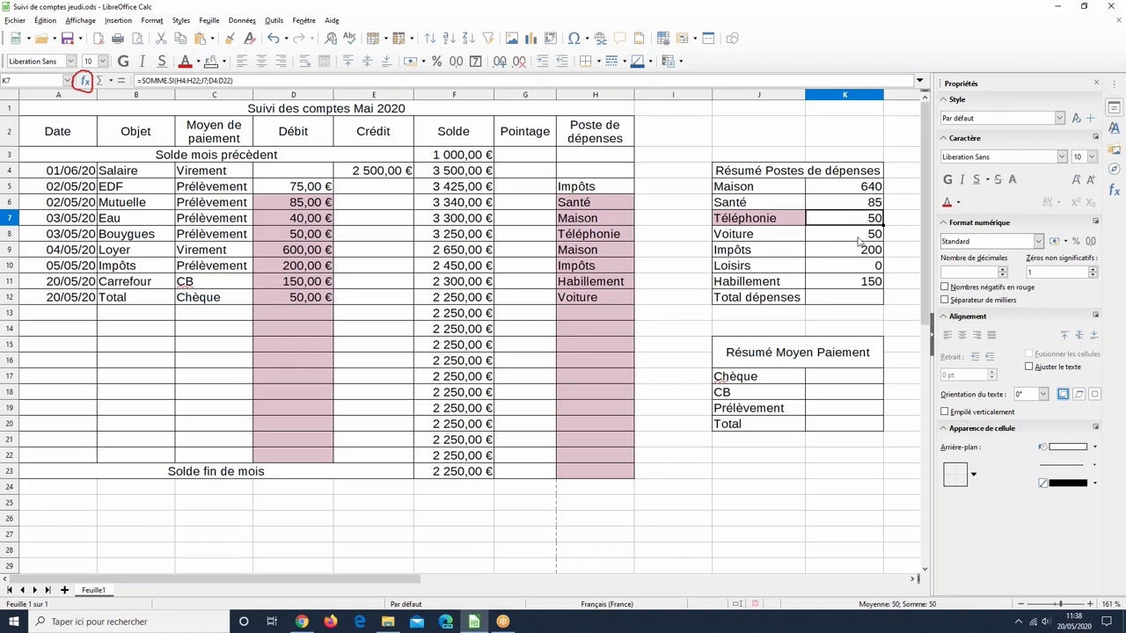
left_click(836, 235)
left_click_drag(838, 271, 840, 293)
key("Delete")
left_click(840, 234)
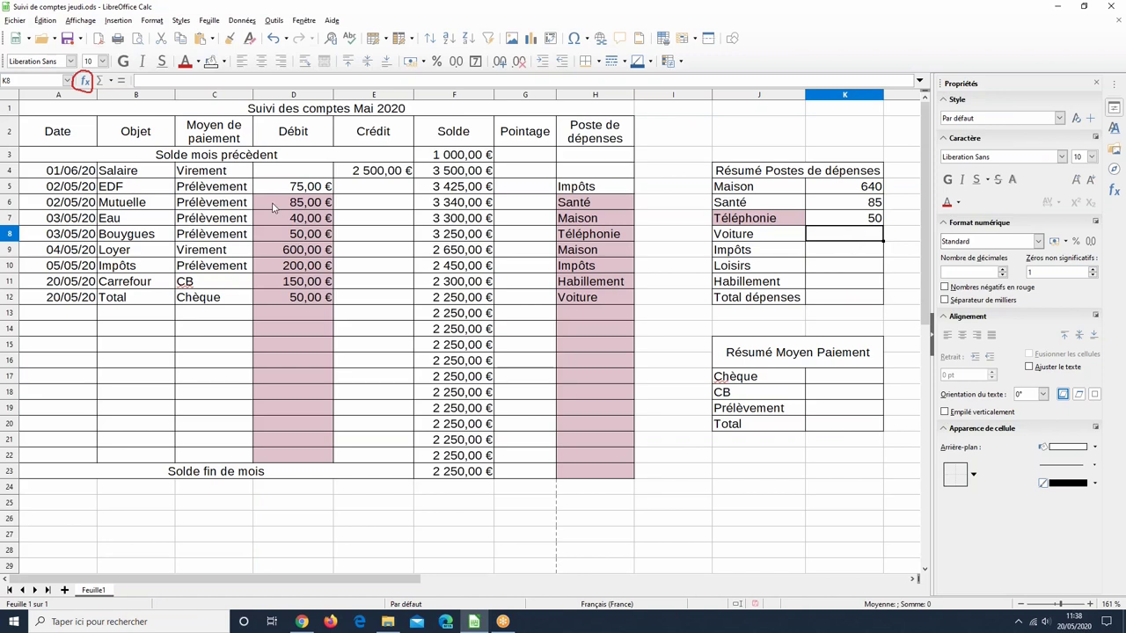
left_click_drag(273, 206, 799, 478)
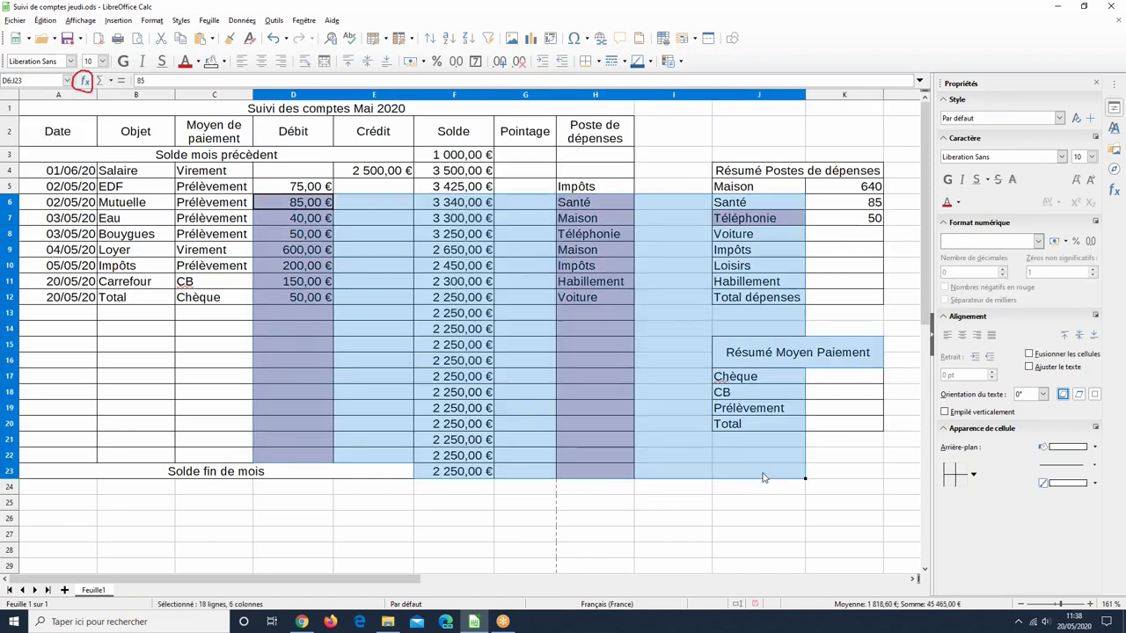
left_click(212, 61)
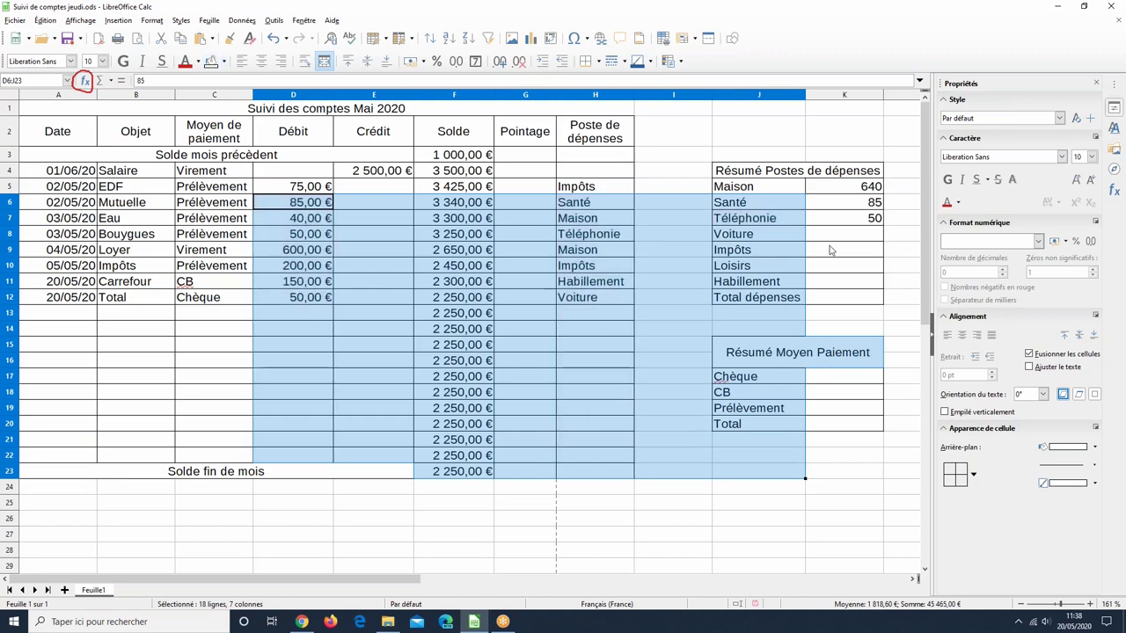
Step: Start a SOMME.SI formula for Voiture in K8 with the function wizard
left_click(829, 235)
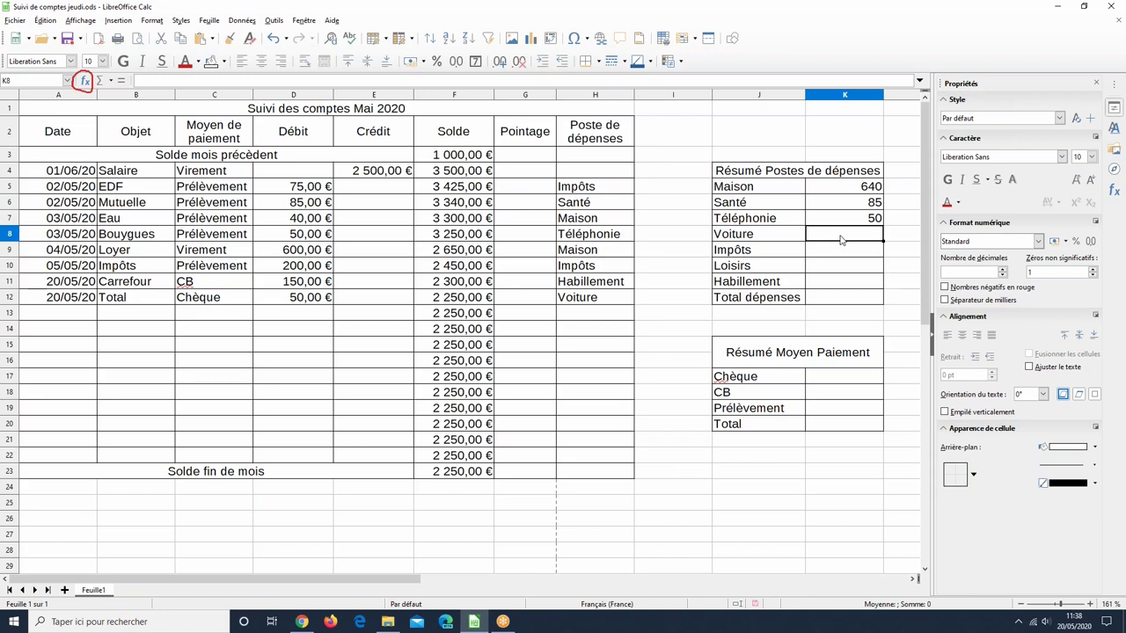
left_click(86, 81)
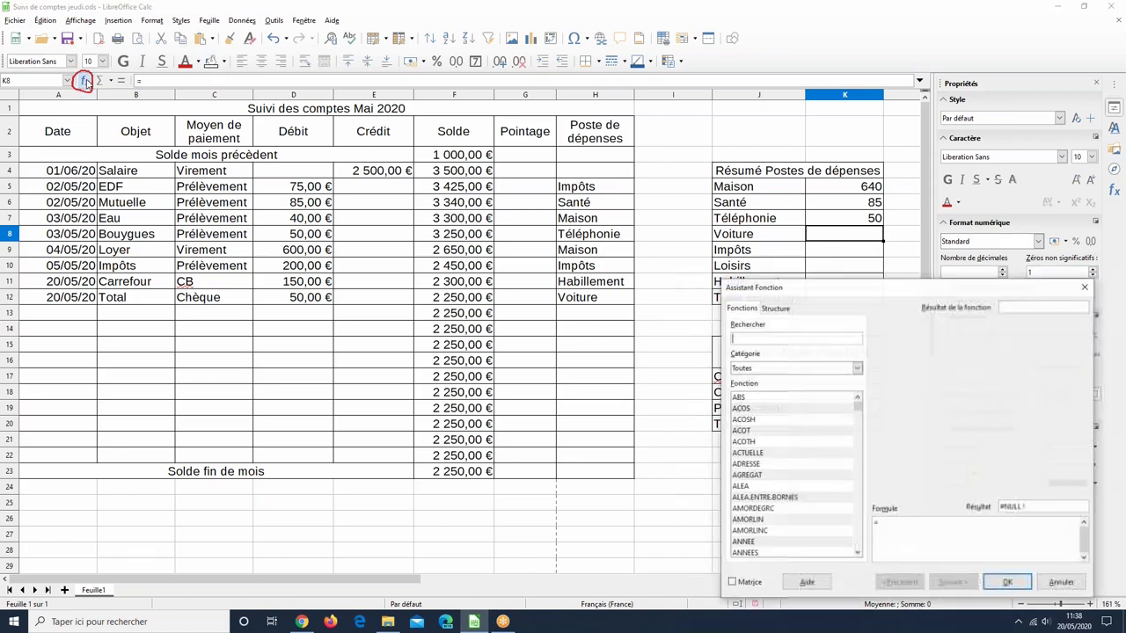
type("somme")
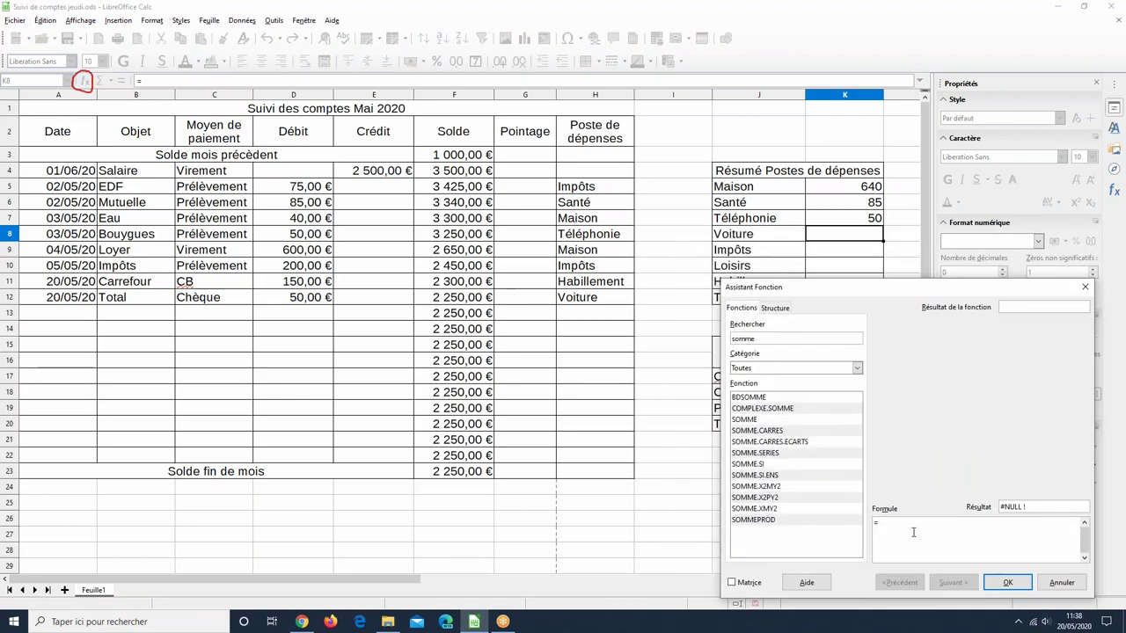
left_click(767, 464)
left_click(953, 583)
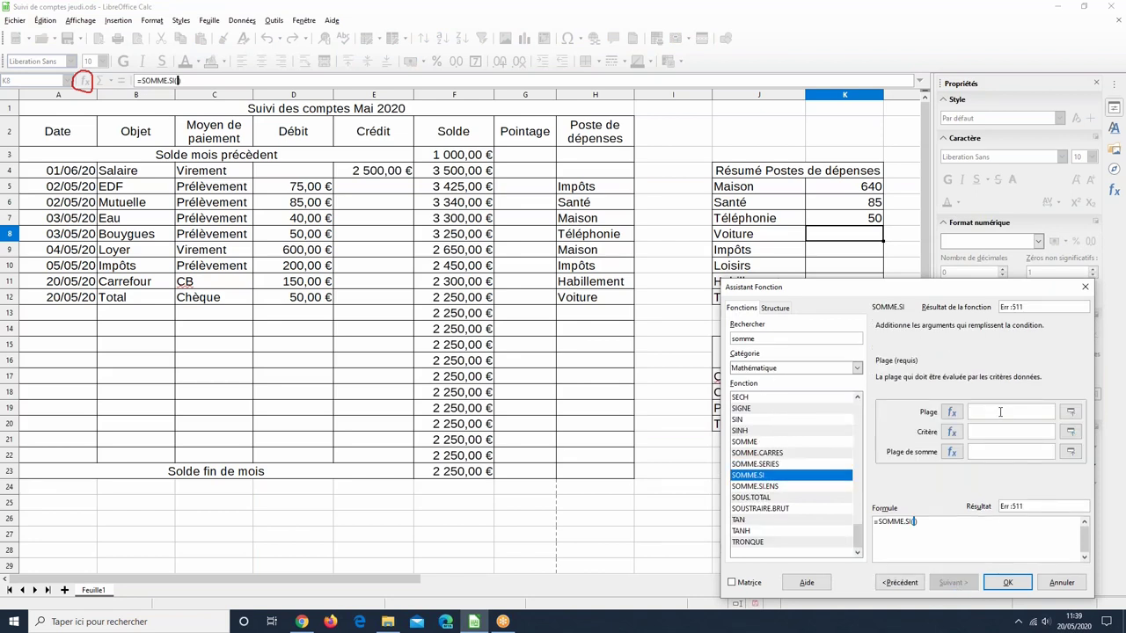
Step: Set the criteria range to H4:H22 and make it absolute as $H$4:$H$22
left_click_drag(577, 172, 571, 466)
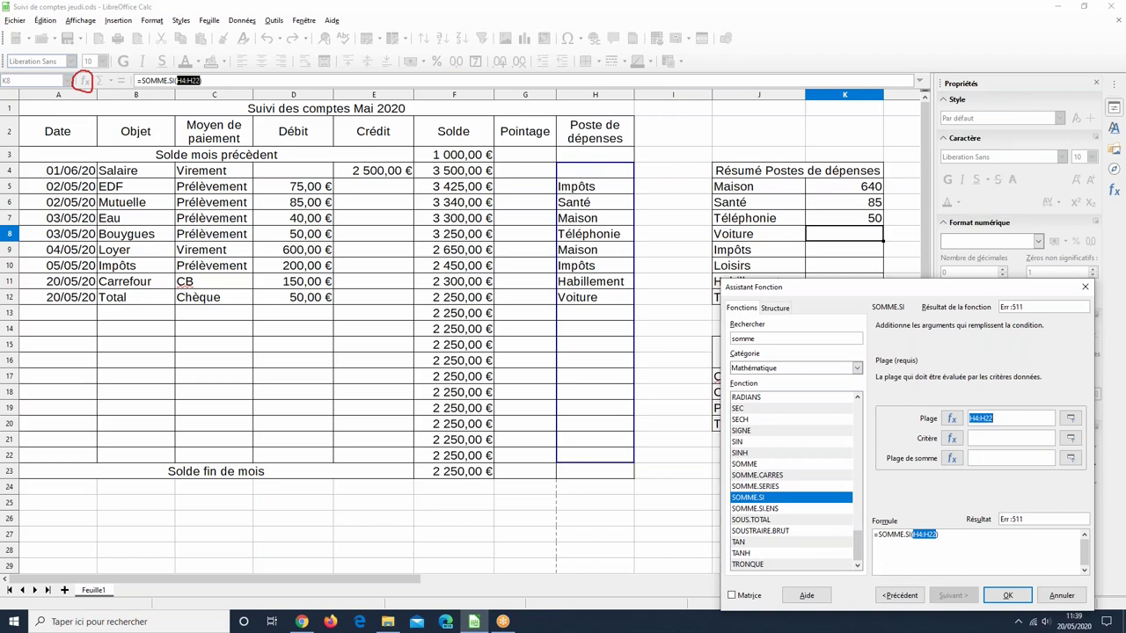
left_click(969, 417)
type("$H")
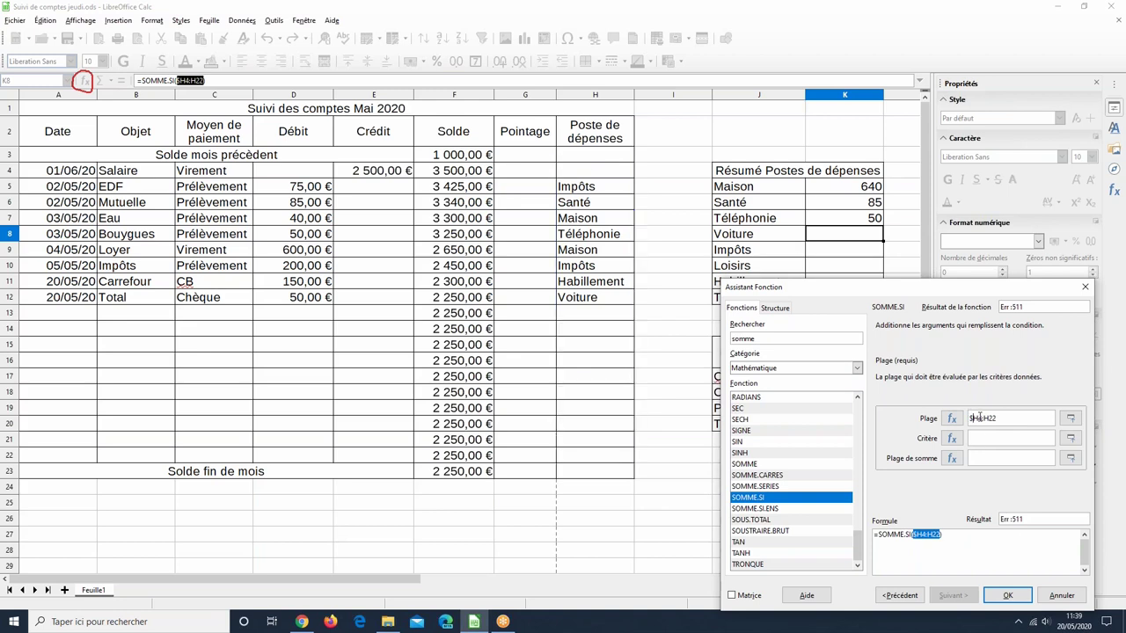
type("$")
left_click(990, 418)
type("$")
left_click(999, 418)
type("$H$")
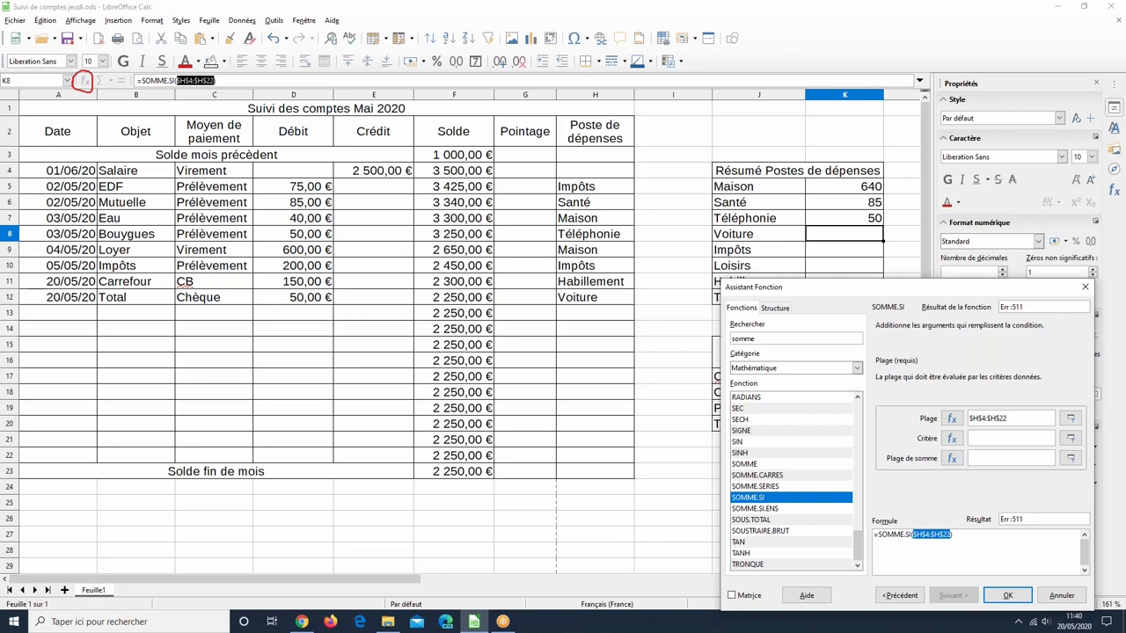
Step: Set the SOMME.SI criterion to the Voiture cell J8, moving the function wizard clear of the summary table
left_click(1017, 440)
left_click_drag(951, 293, 954, 319)
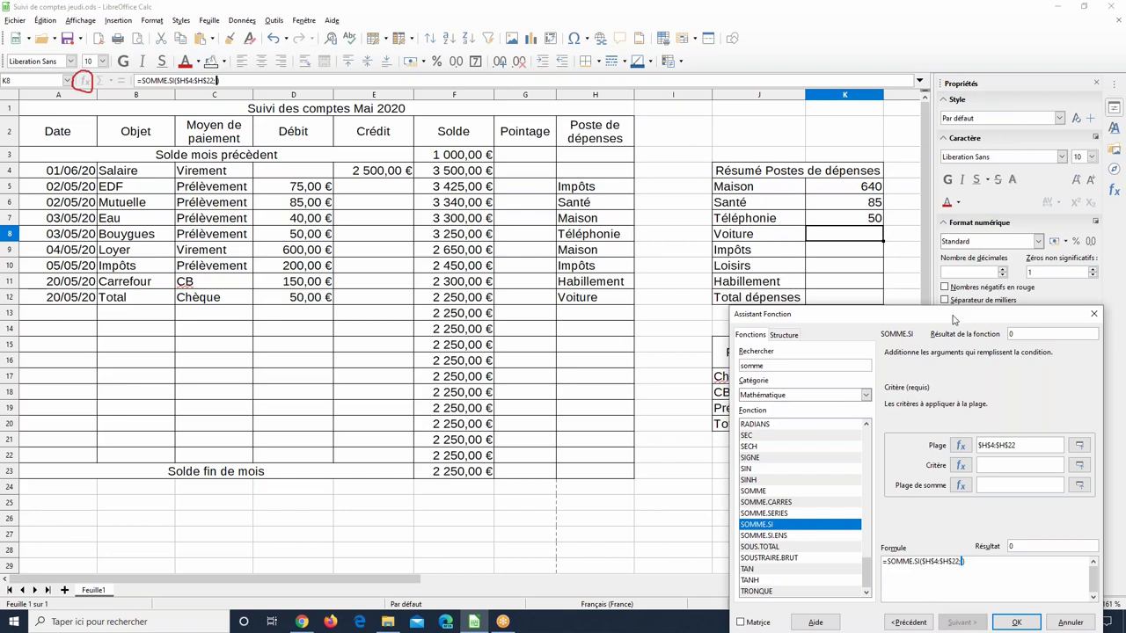
left_click_drag(953, 320, 954, 289)
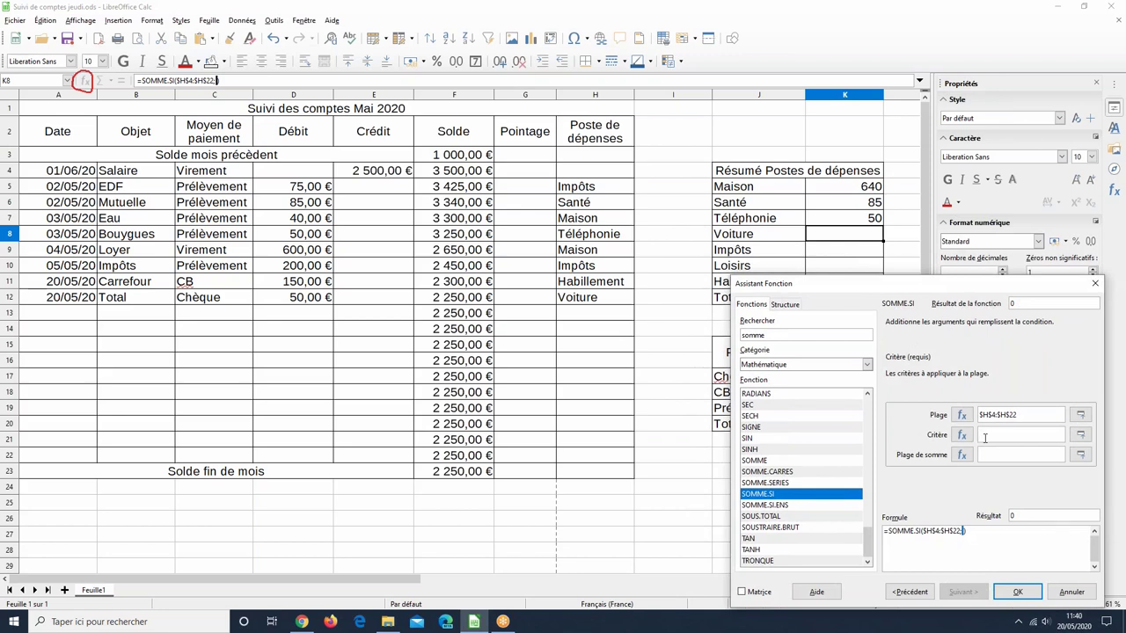
left_click(744, 236)
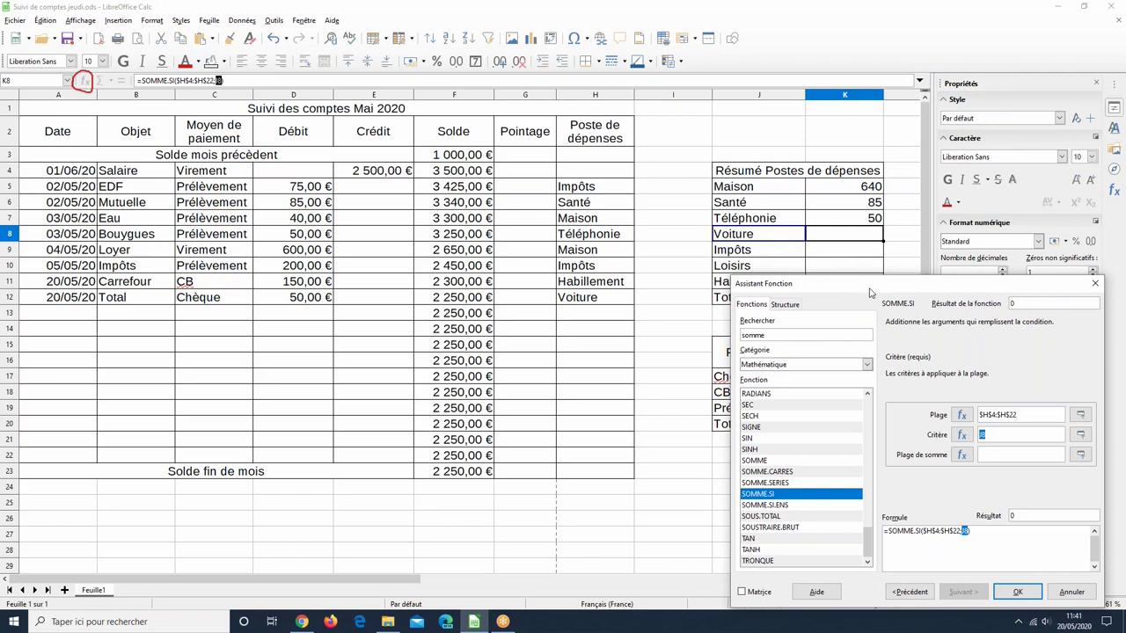
Step: Set the sum range to the Débit cells D4:D22 and make it absolute as $D$4:$D$22
left_click(990, 455)
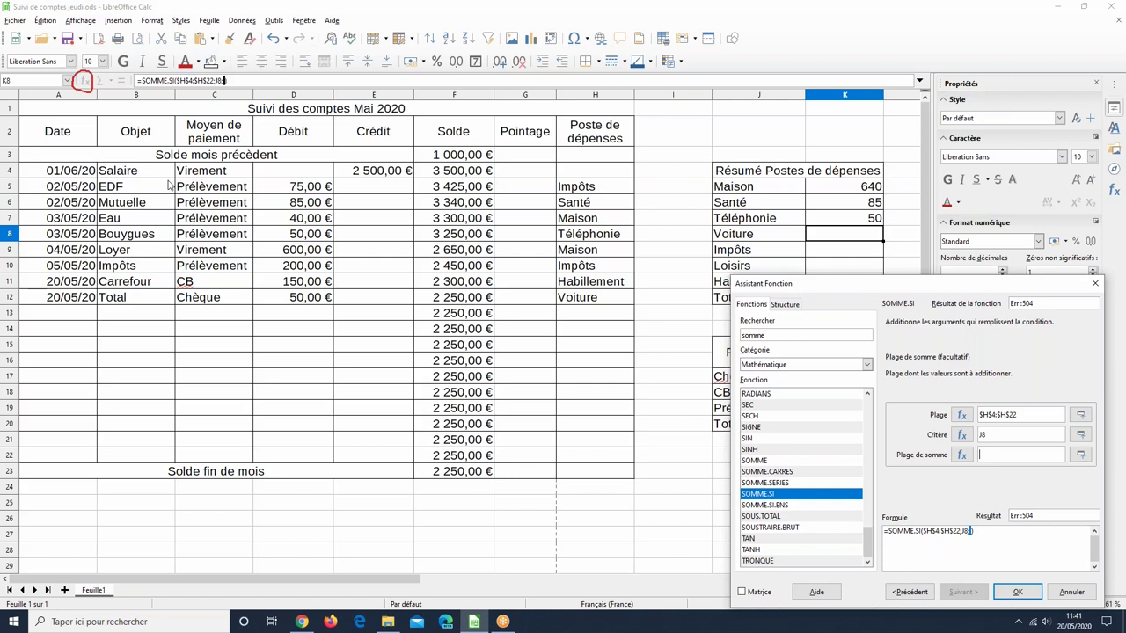
left_click_drag(316, 175, 320, 463)
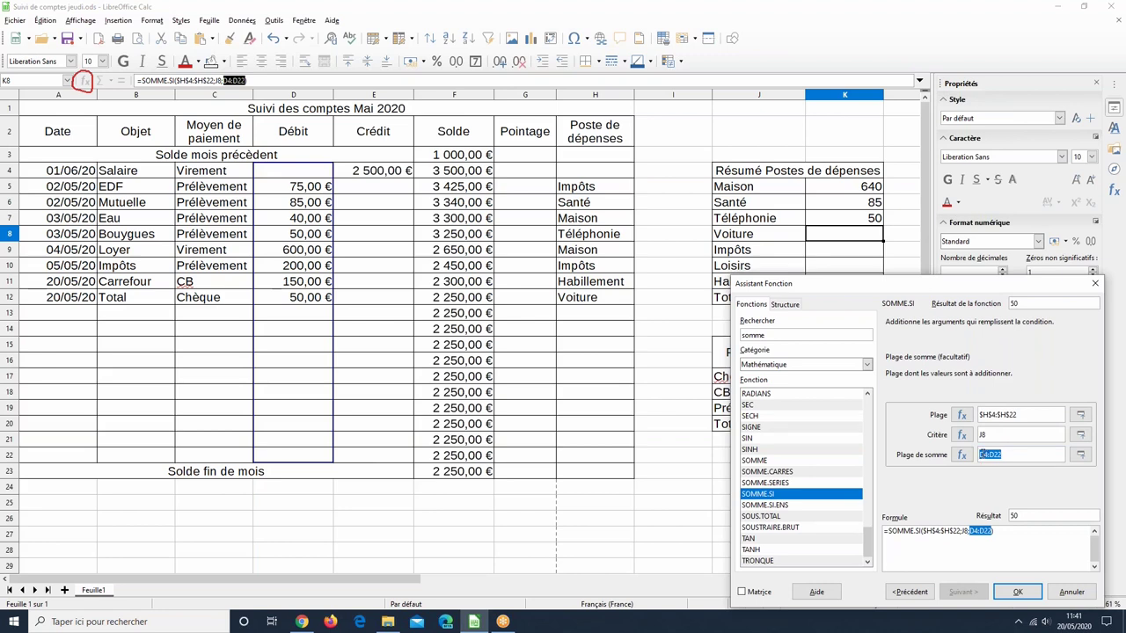
left_click(980, 454)
type("$")
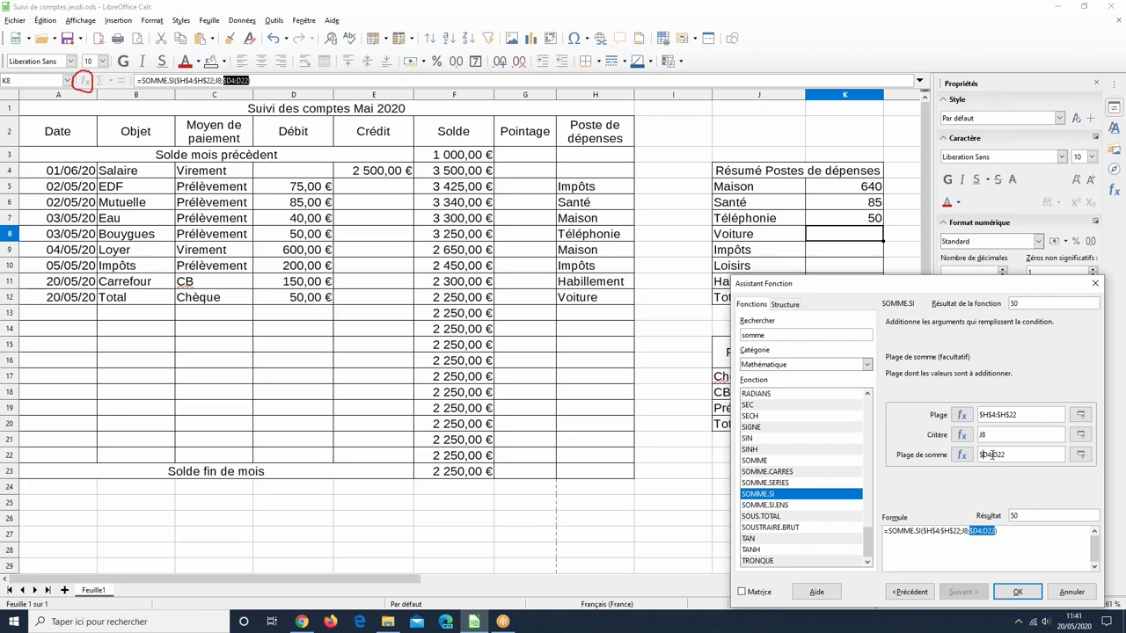
key("Right")
type("$")
key("Right")
key("Right")
type("$")
key("Right")
type("$")
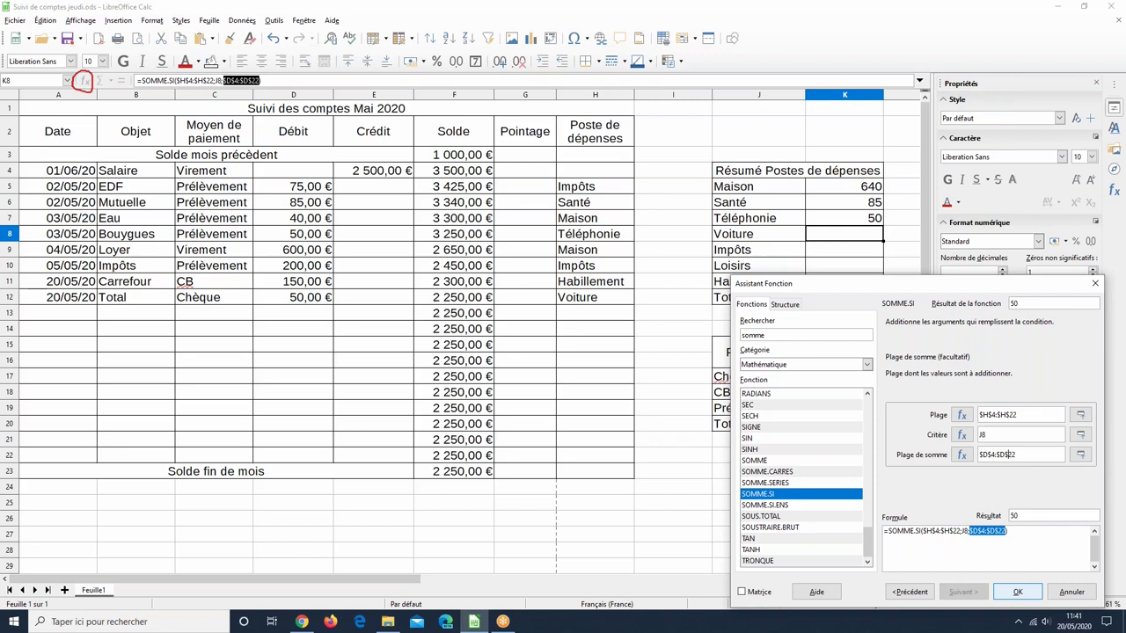
Step: Validate the Voiture SOMME.SI formula and copy it down to the Impôts total in K9
left_click(1018, 592)
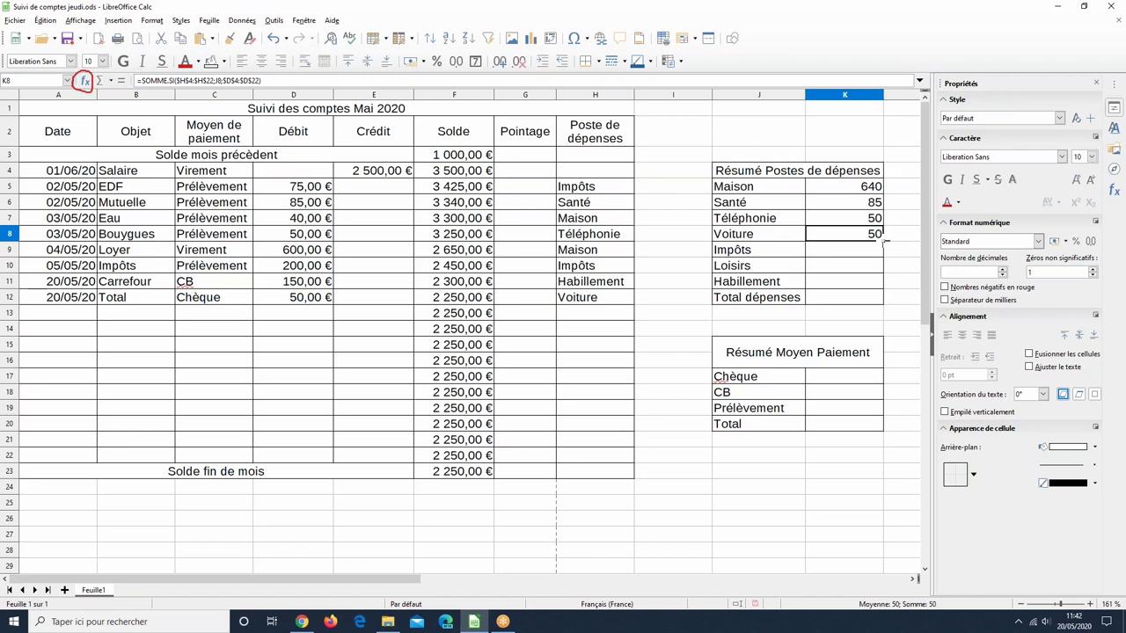
left_click_drag(885, 240, 883, 255)
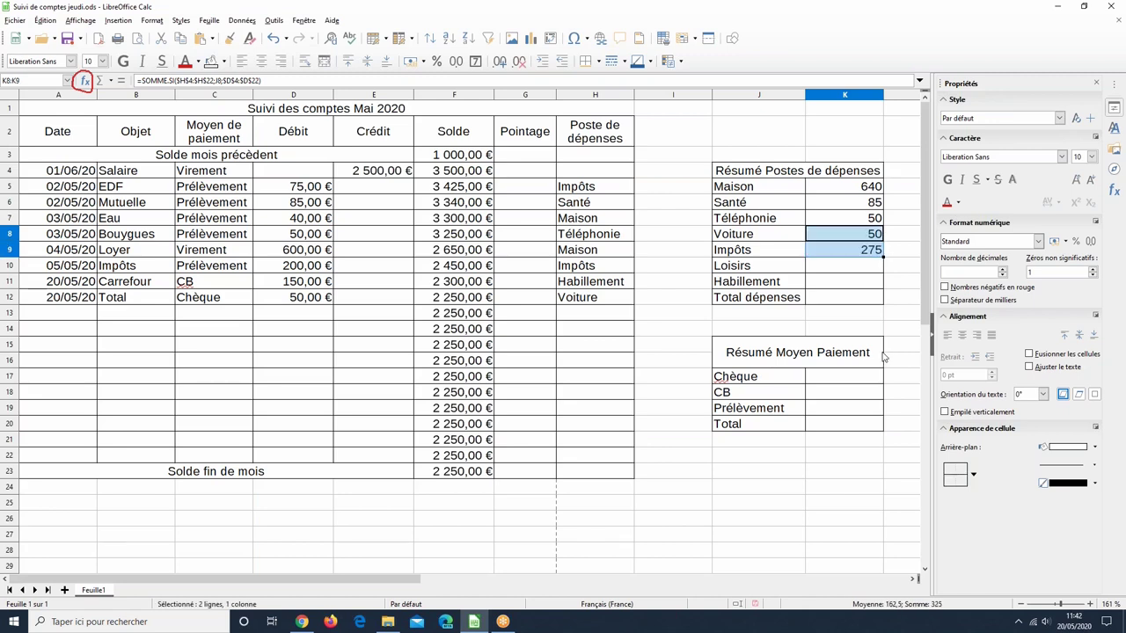
left_click(847, 255)
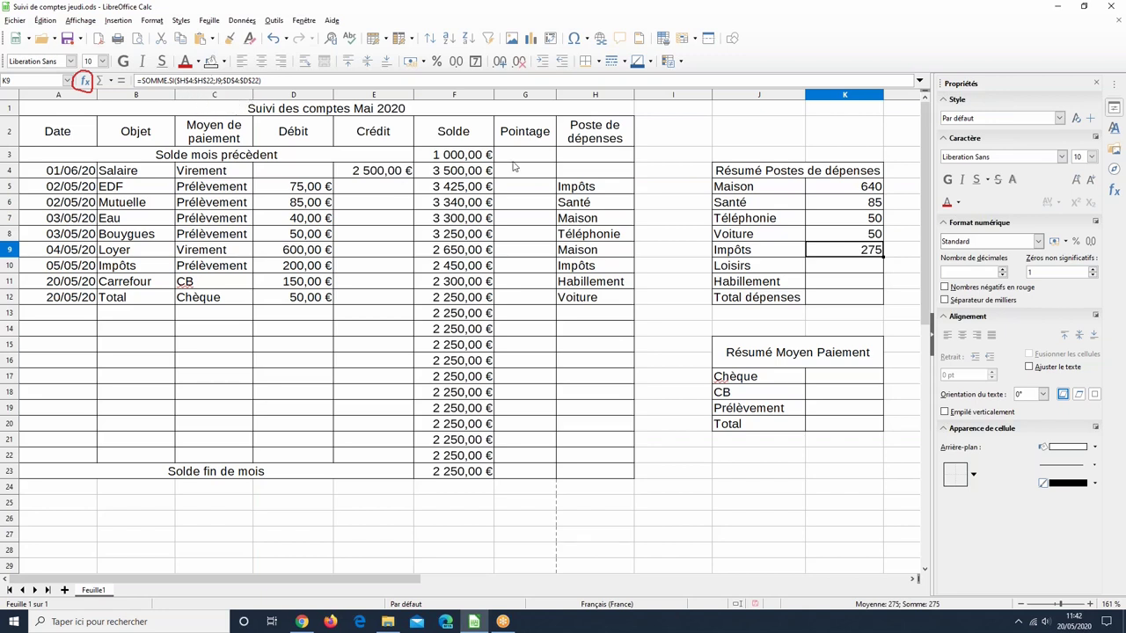
Step: Shade the Poste de dépenses cells H4:H22 with a mauve background from the recent colours
left_click_drag(586, 173, 594, 255)
left_click_drag(605, 371, 601, 451)
left_click(224, 62)
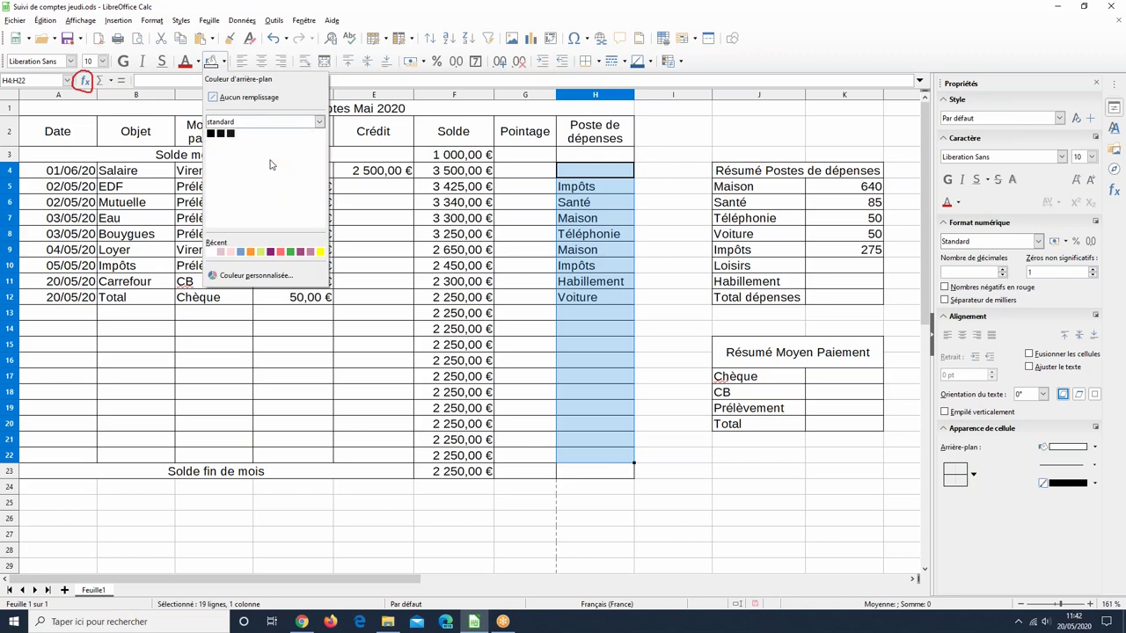
left_click(271, 165)
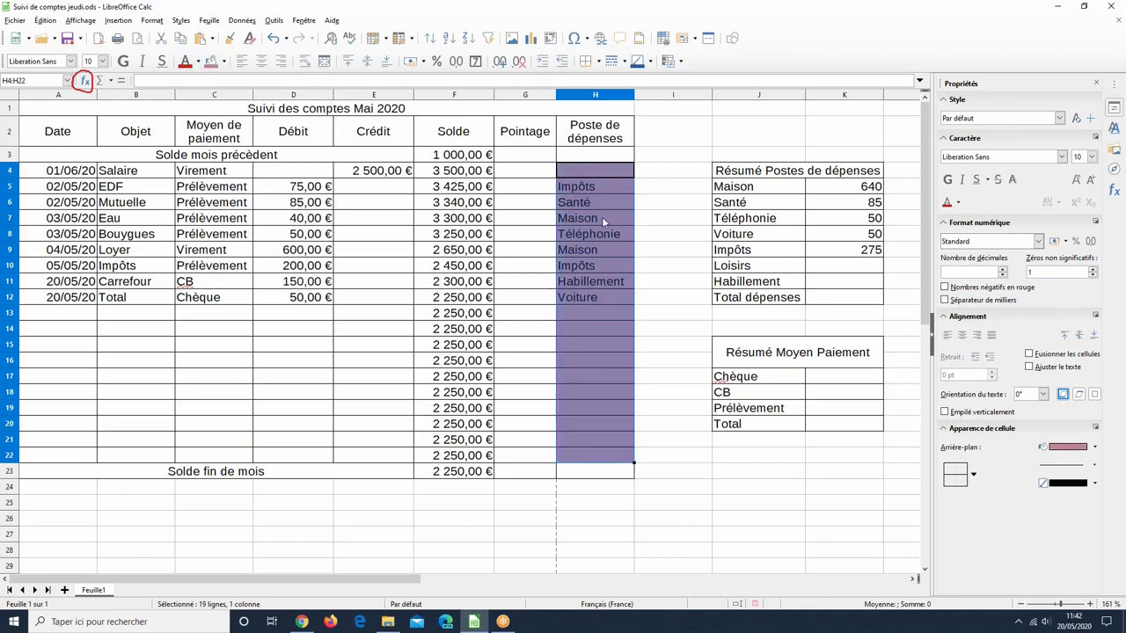
Step: Apply the same mauve background to the Impôts criterion cell J9 and the Débit range D4:D22
left_click(860, 250)
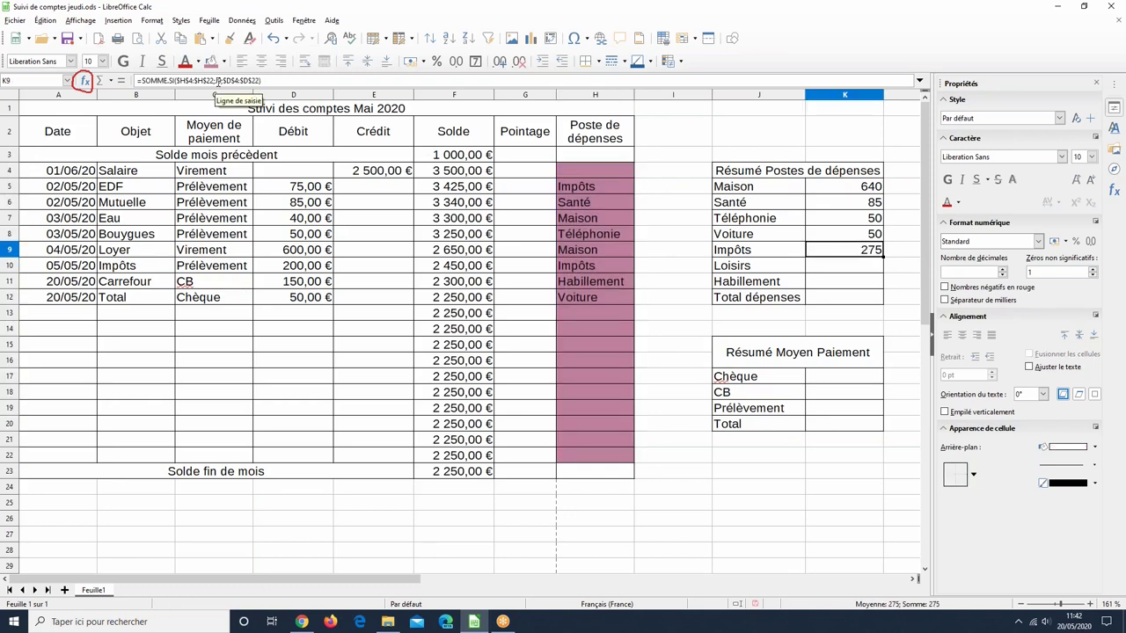
left_click(754, 253)
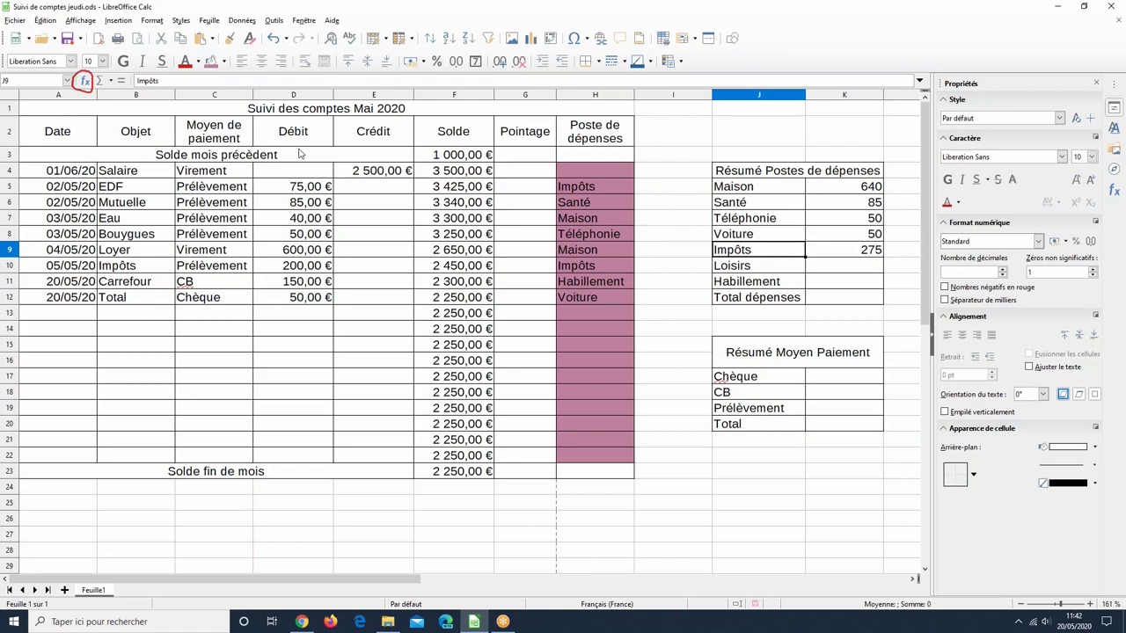
left_click(218, 65)
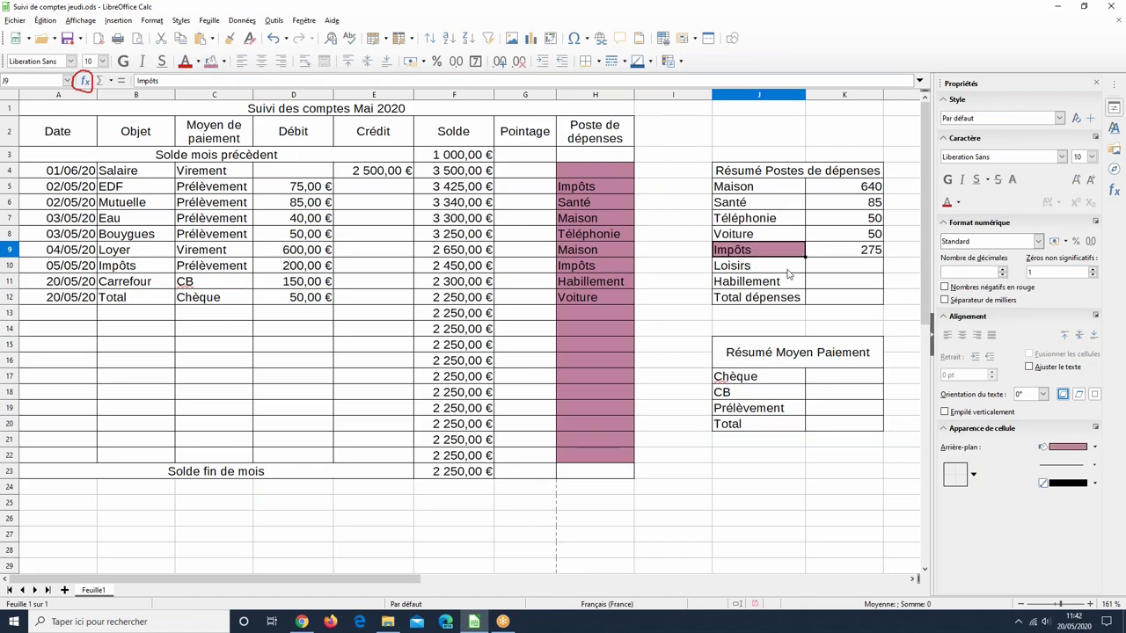
left_click(851, 253)
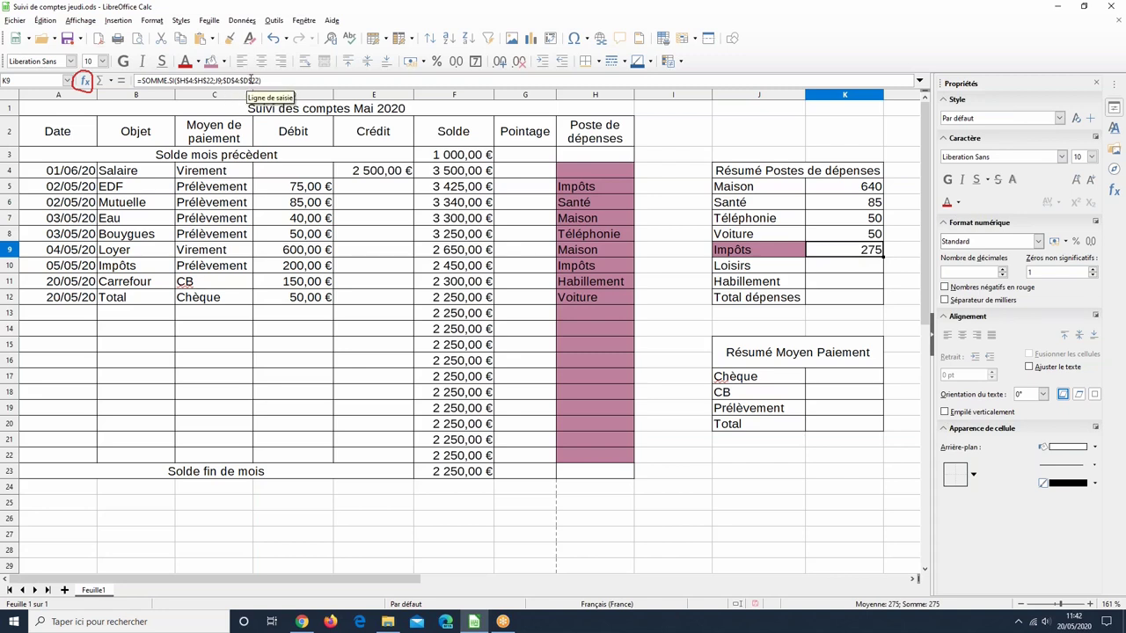
left_click_drag(292, 178, 302, 457)
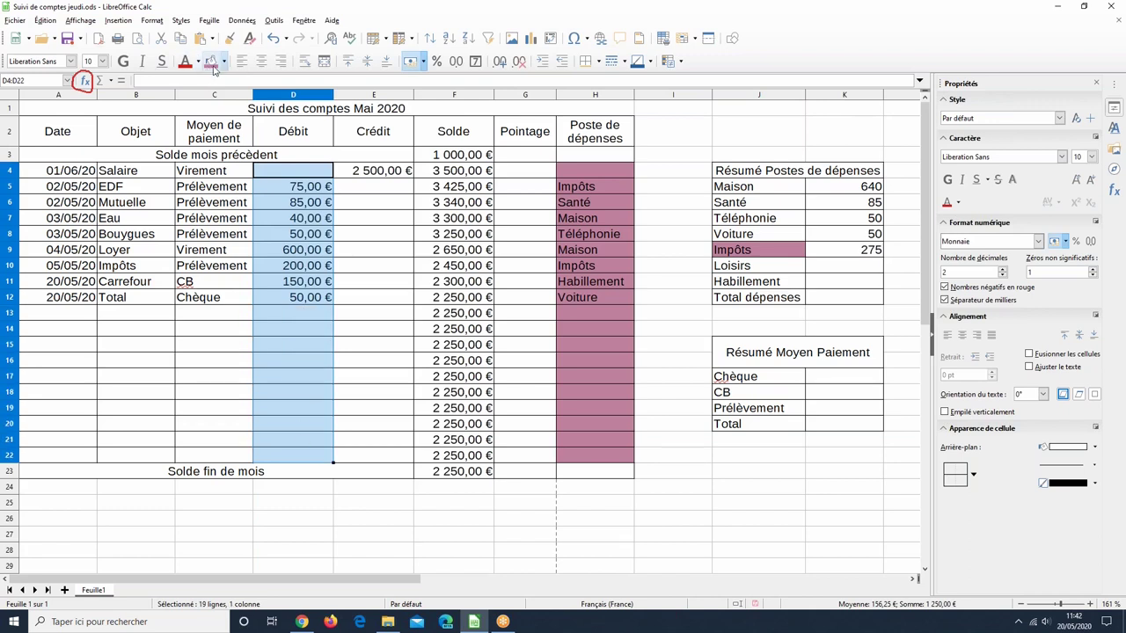
left_click(603, 499)
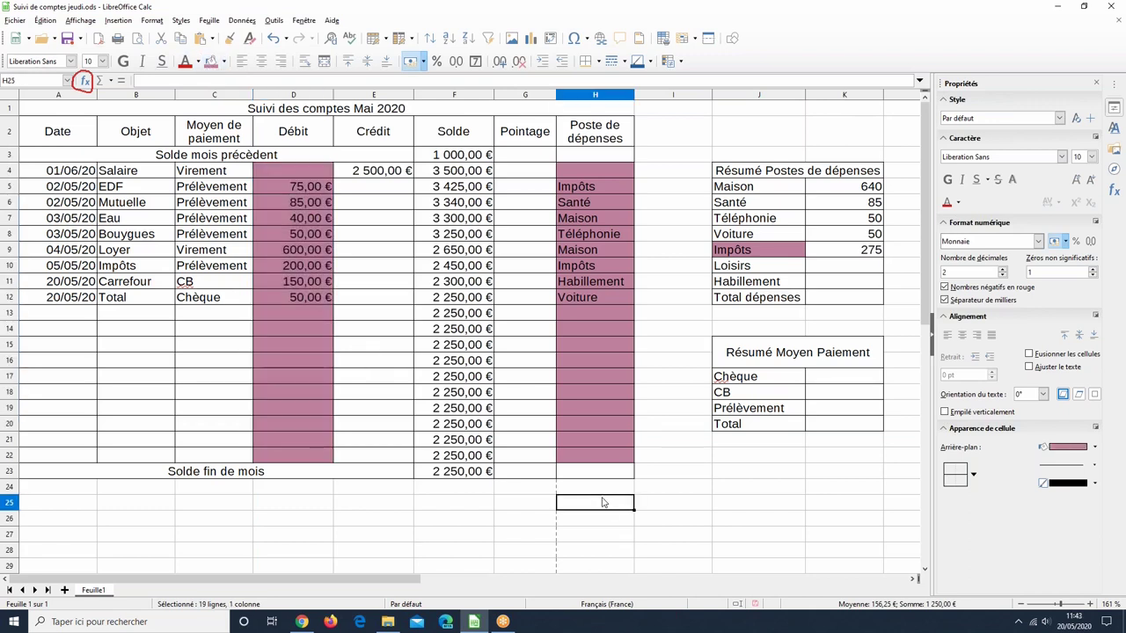
Step: Copy the Impôts formula from K9 down to K10:K11 and check the criterion reference in the Loisirs formula
left_click(876, 251)
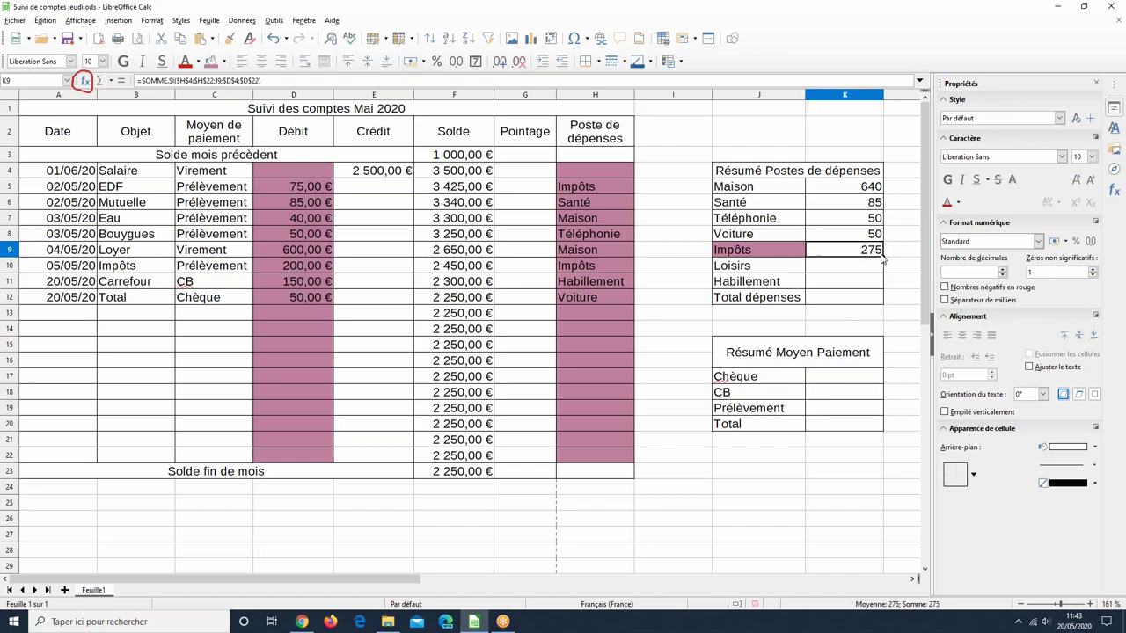
left_click_drag(881, 255, 883, 296)
left_click(860, 272)
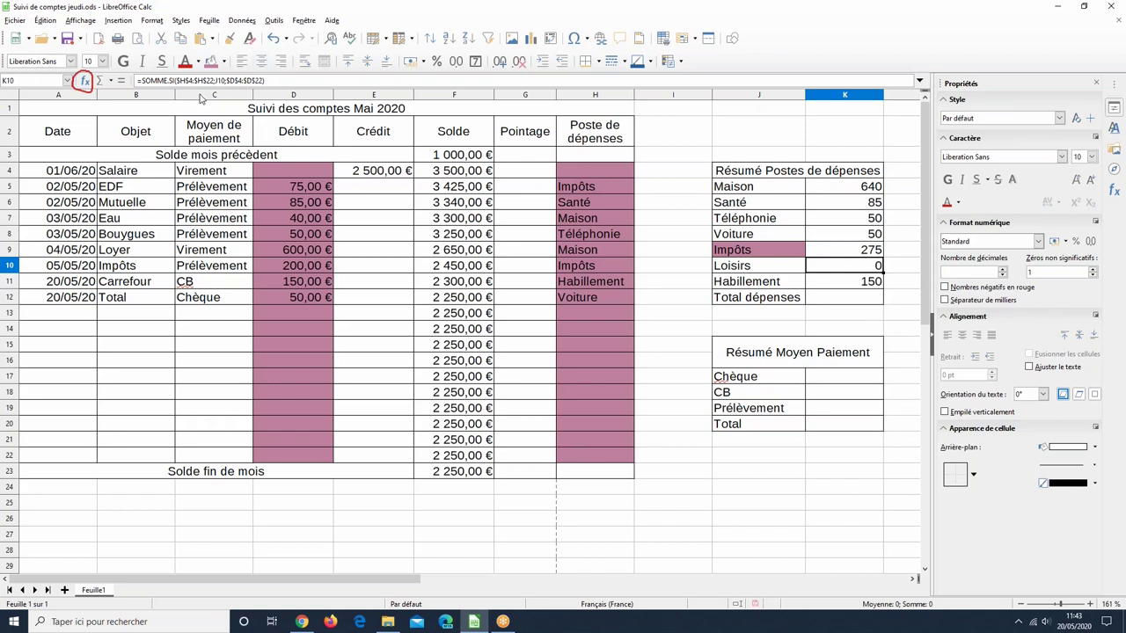
left_click(737, 267)
left_click(758, 251)
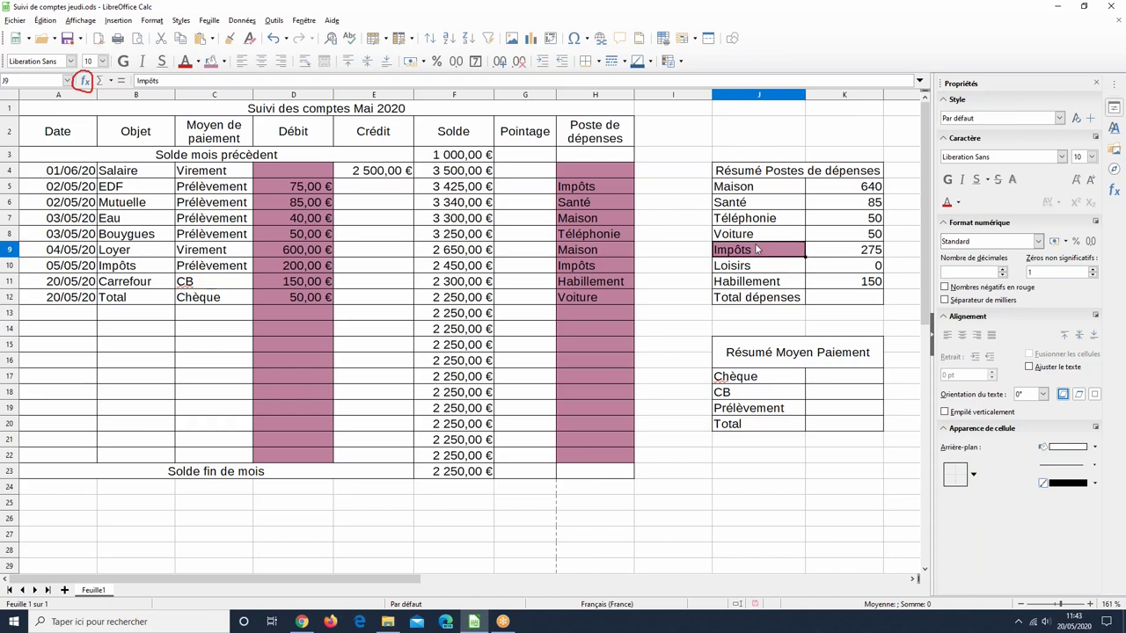
left_click(762, 267)
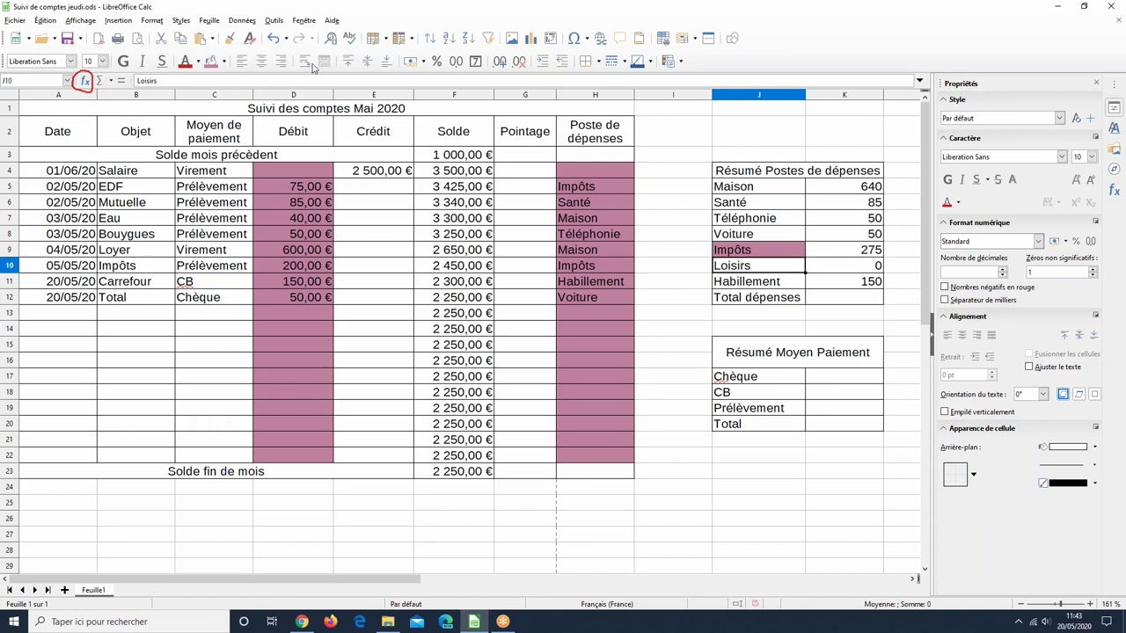
left_click(844, 269)
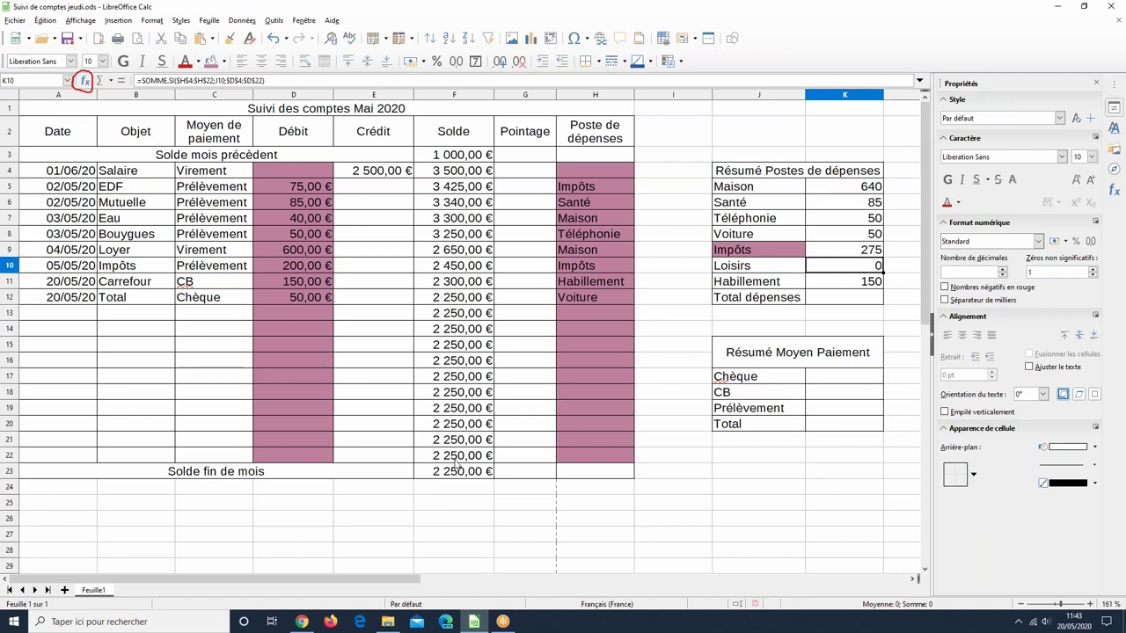
Step: Try making the criterion reference in the K9 formula absolute as $J$9
left_click(851, 252)
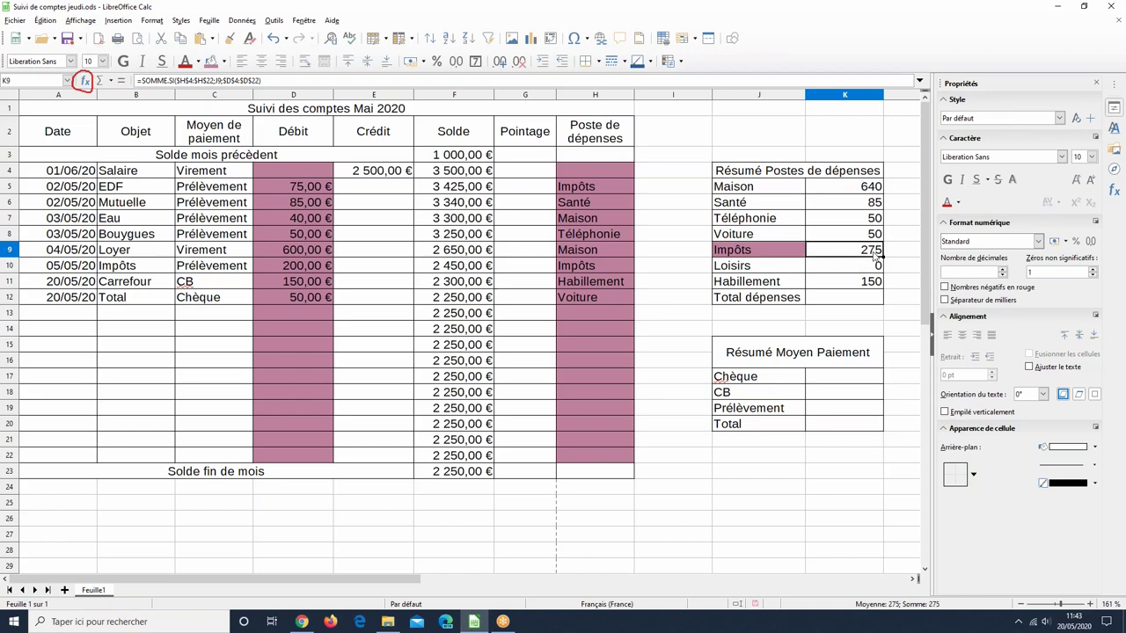
left_click(215, 80)
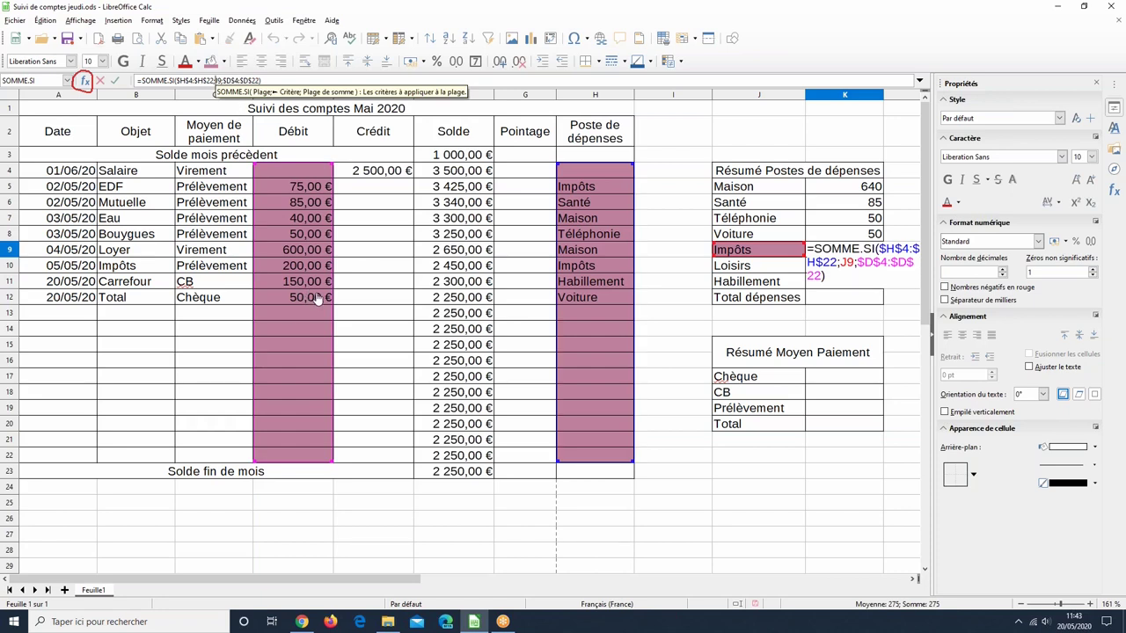
type("$H")
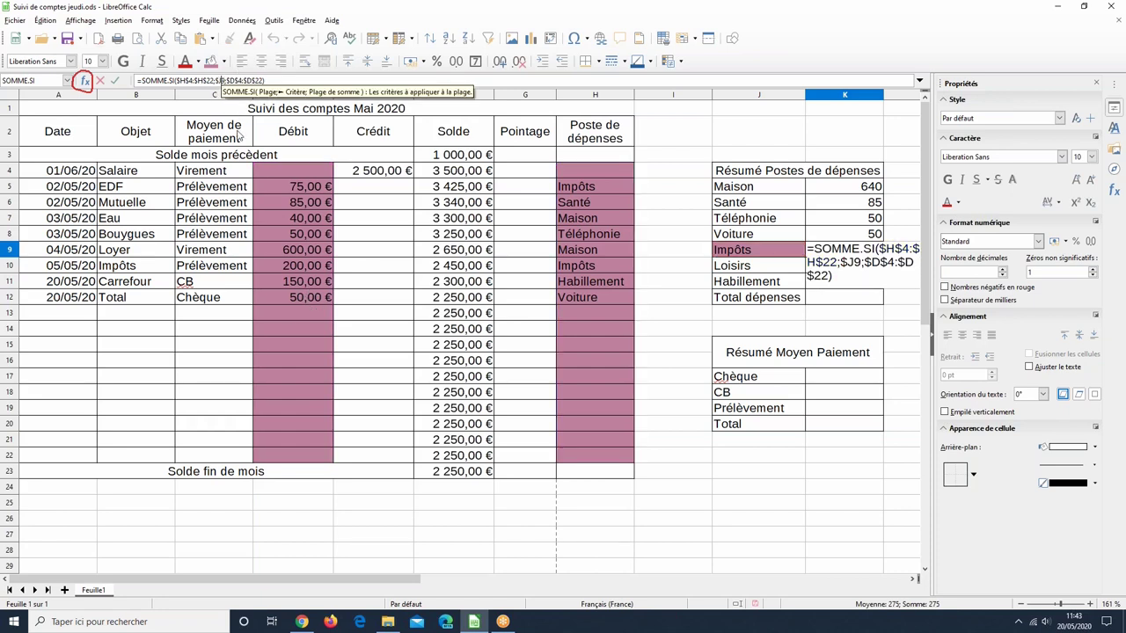
type("$")
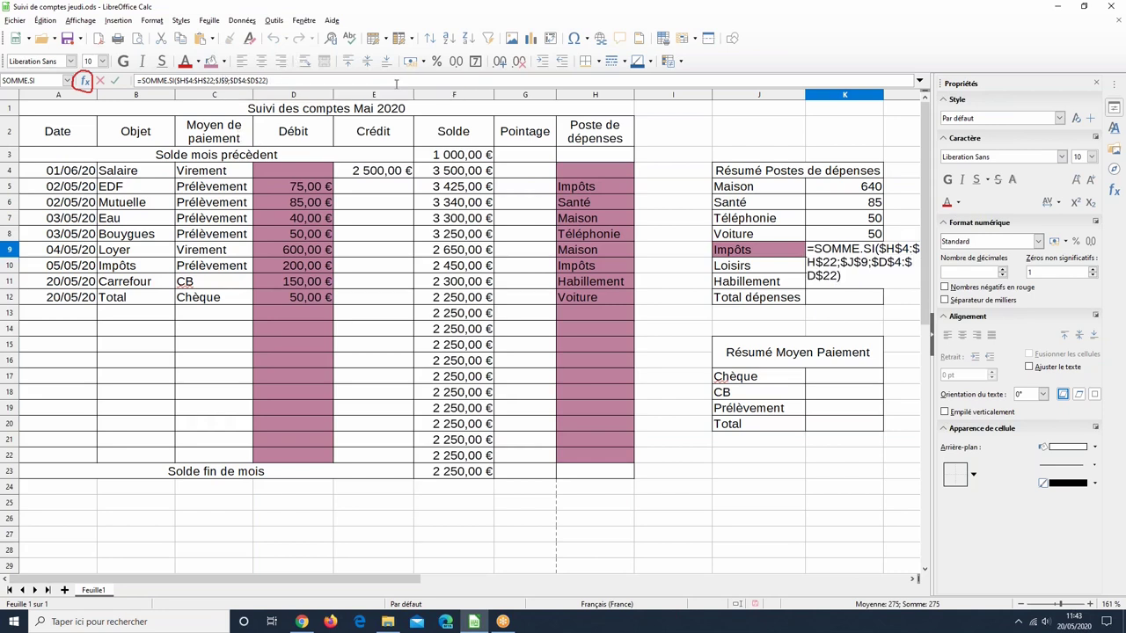
key("Return")
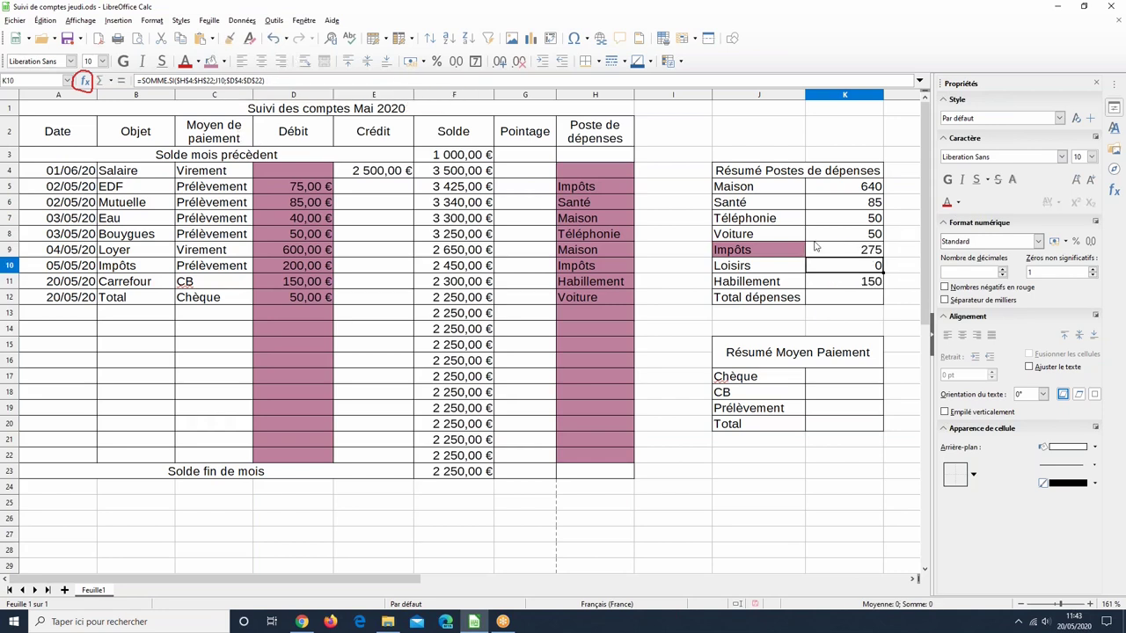
Step: Copy the K9 formula with the absolute criterion down to K11 and inspect the copy in K10
left_click(849, 254)
left_click_drag(882, 258, 881, 283)
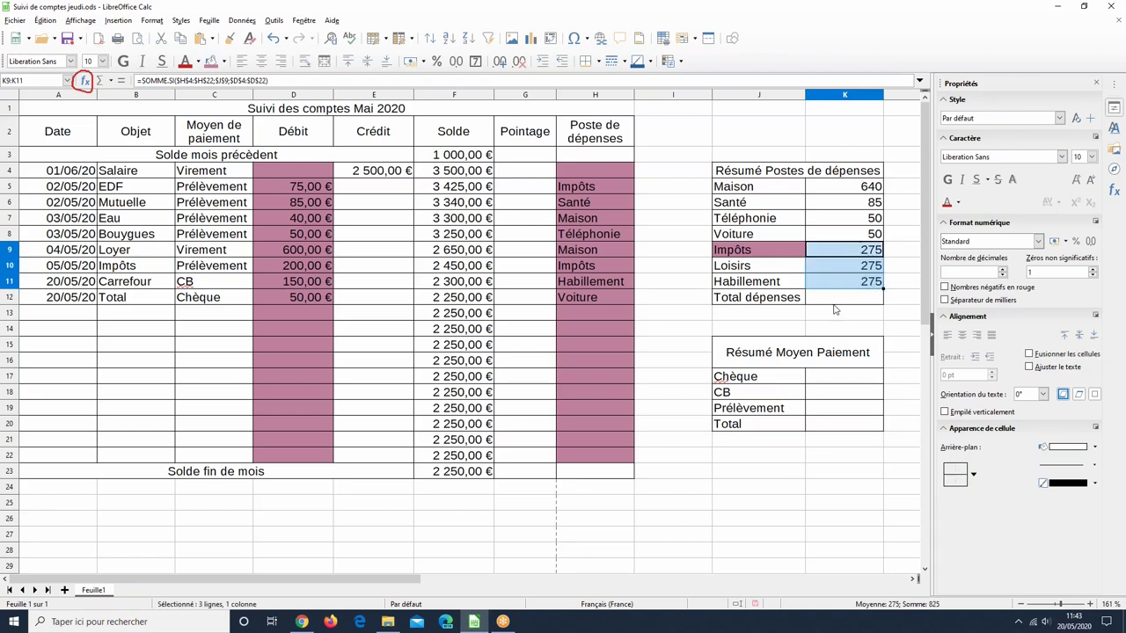
left_click(833, 269)
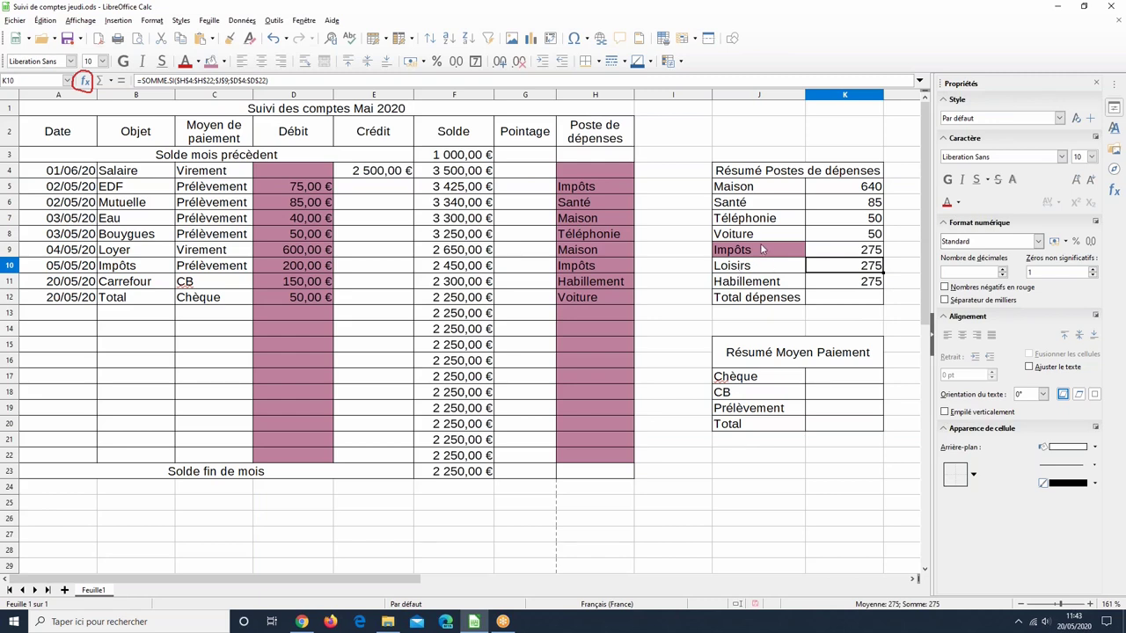
Step: Change the criterion in the K9 formula back to the relative reference J9
left_click(861, 254)
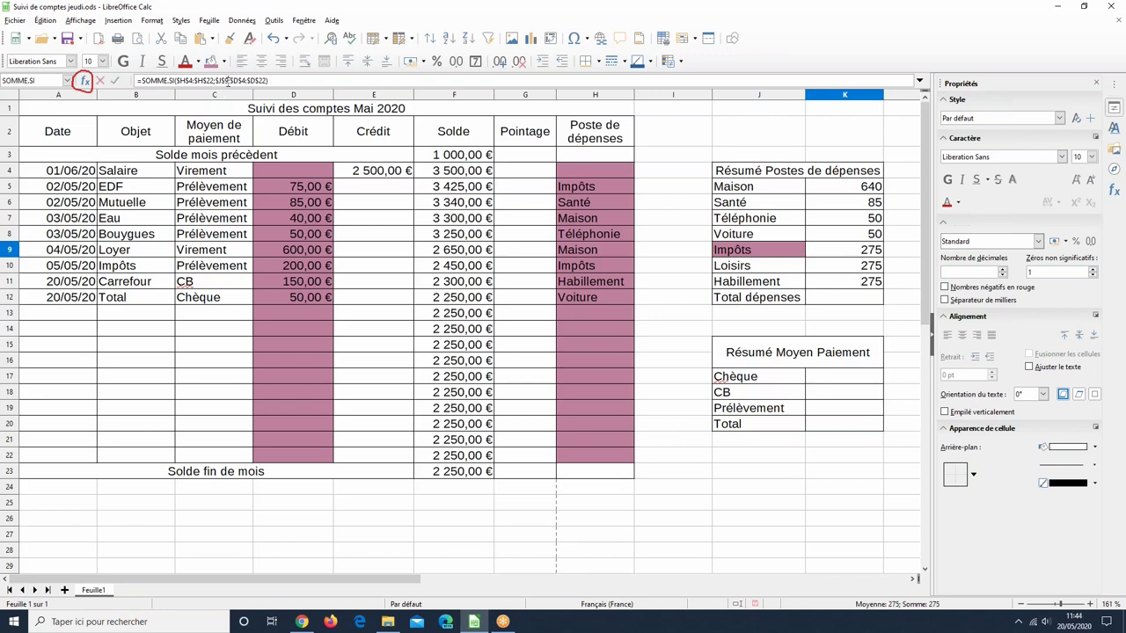
left_click(225, 81)
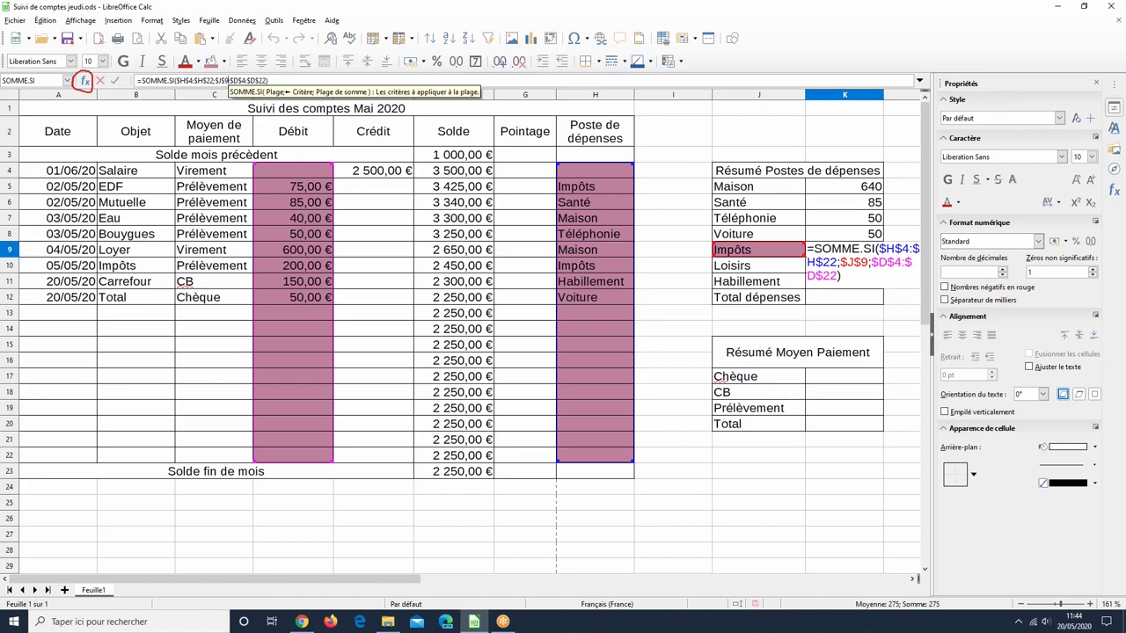
key("BackSpace")
key("BackSpace")
key("BackSpace")
key("BackSpace")
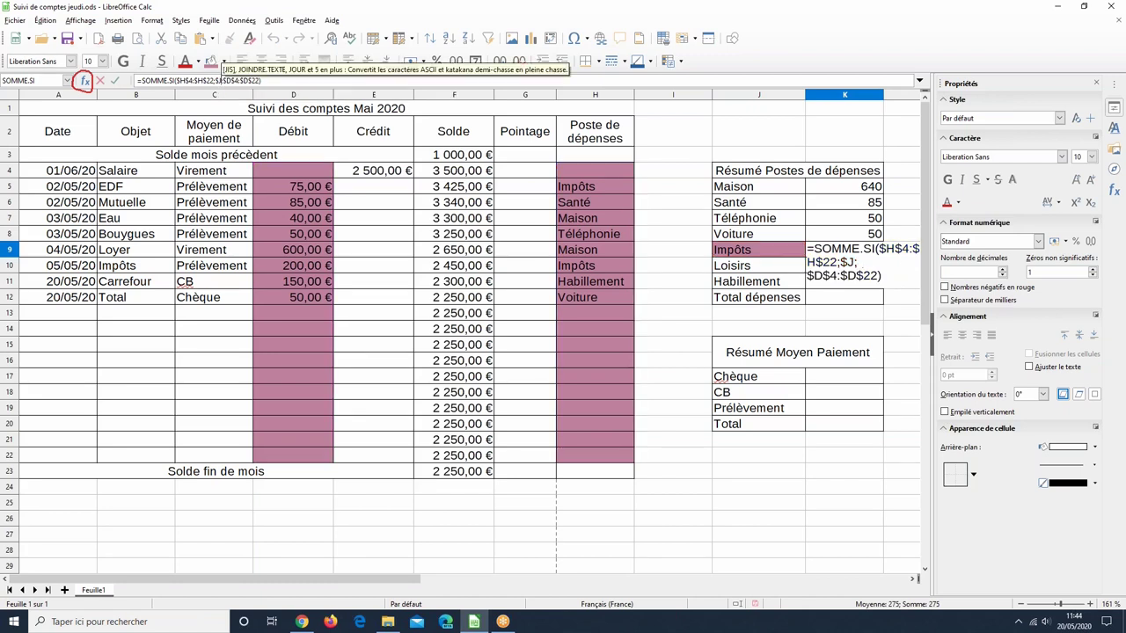
type("J")
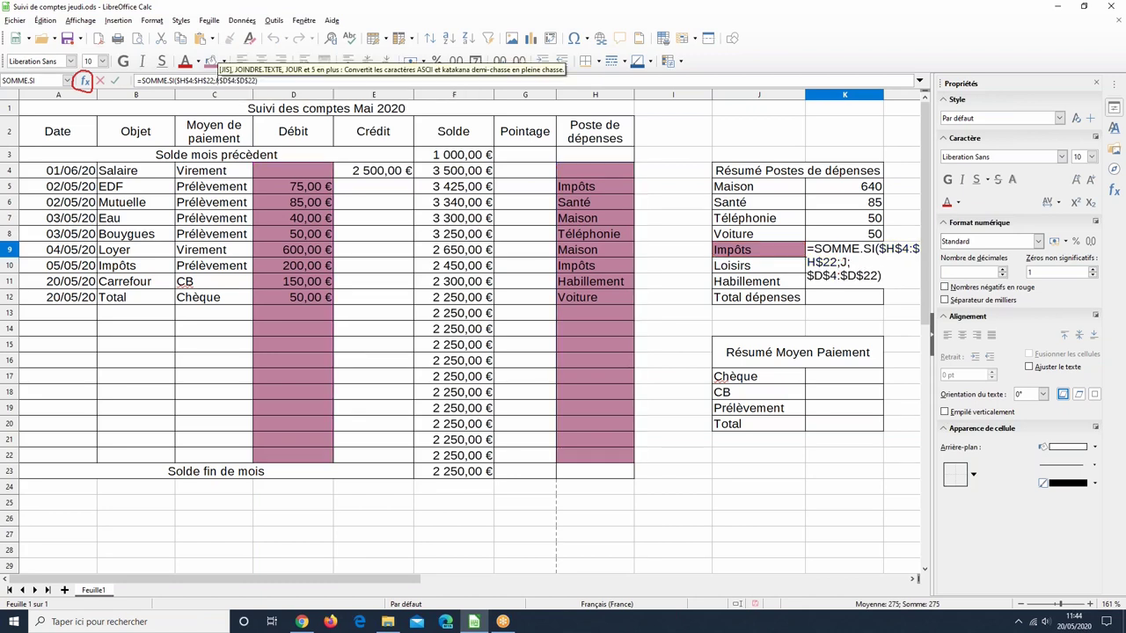
type("9")
key("Return")
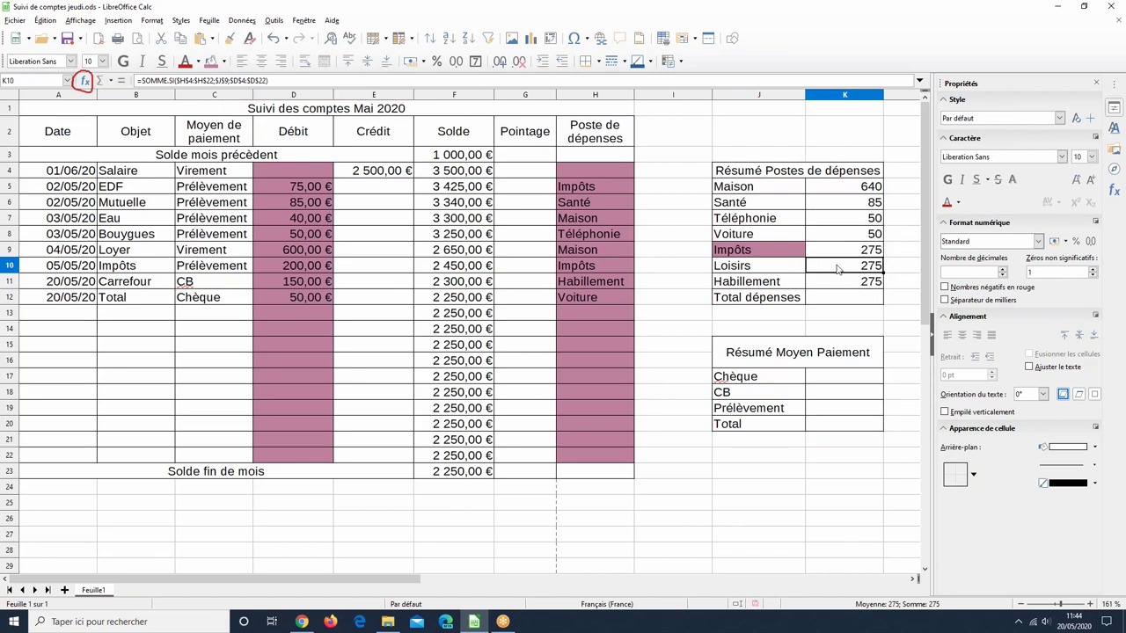
Step: Copy the K9 formula with the relative criterion down to K10:K11 and check the formulas in K10 and K9
left_click(873, 253)
left_click_drag(882, 253, 883, 290)
left_click(853, 301)
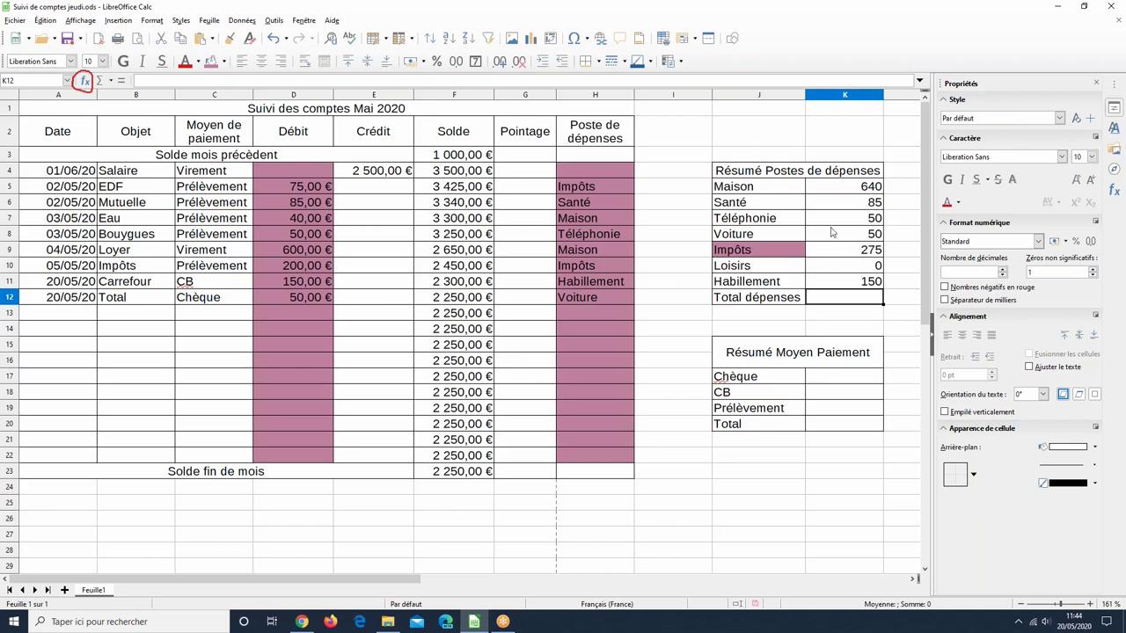
left_click(827, 263)
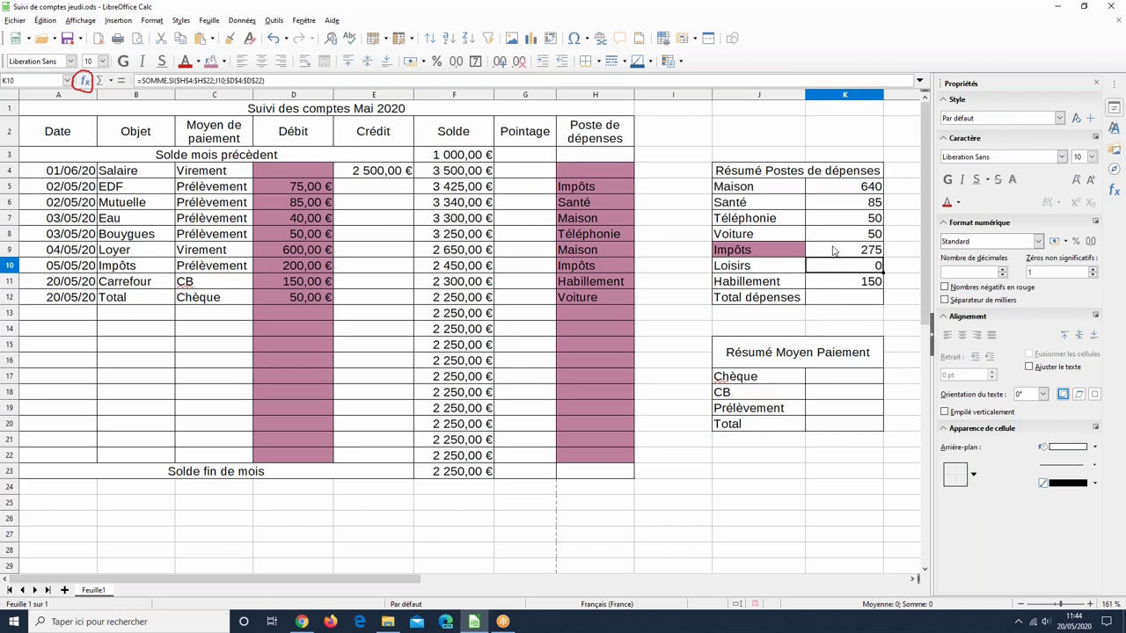
left_click(829, 252)
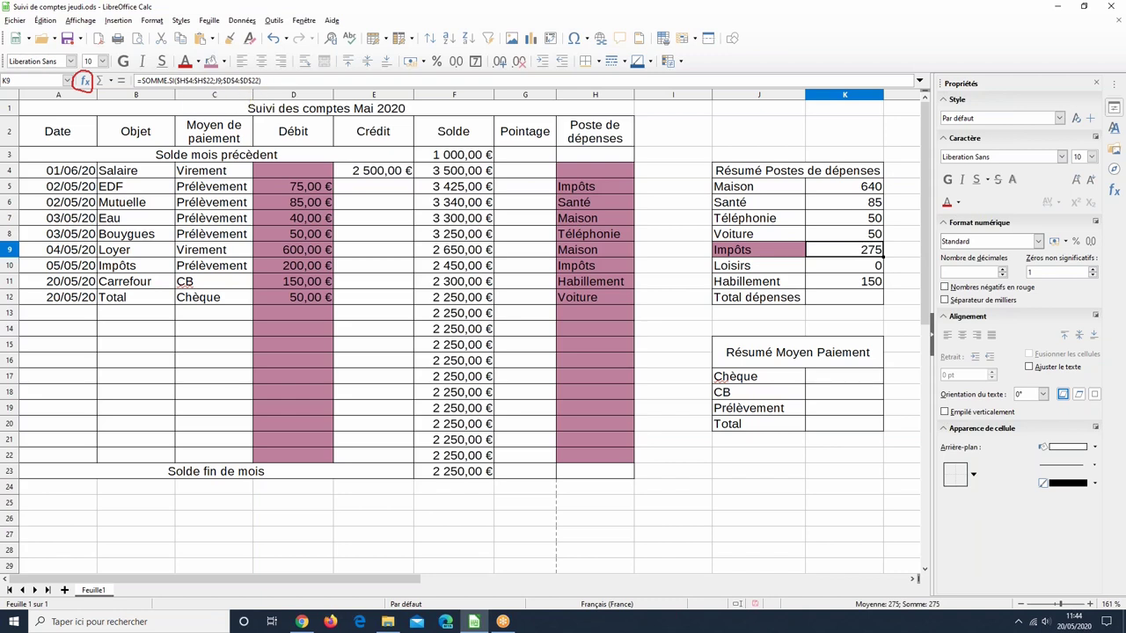
Step: Examine the cell references used in the K9 formula for the Impôts total
double_click(871, 251)
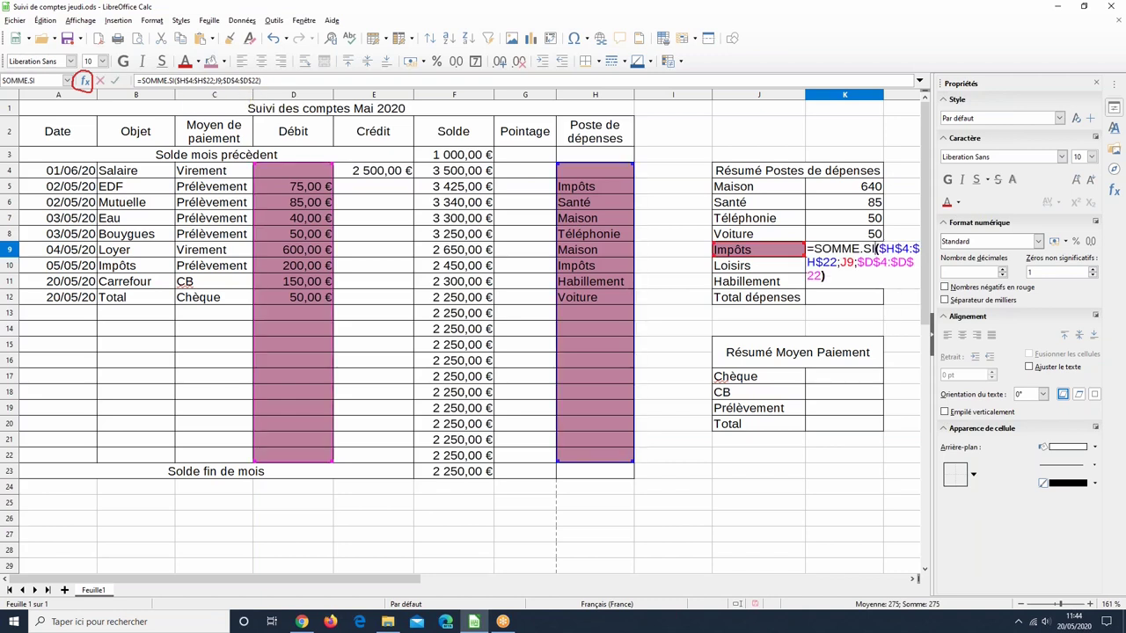
left_click(899, 248)
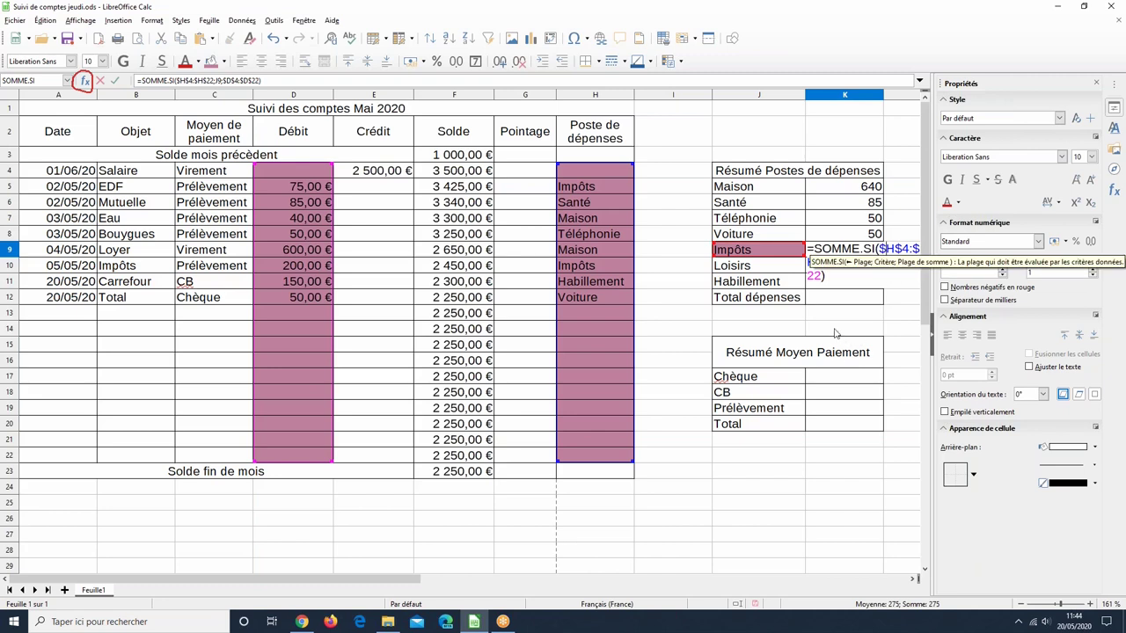
key("Escape")
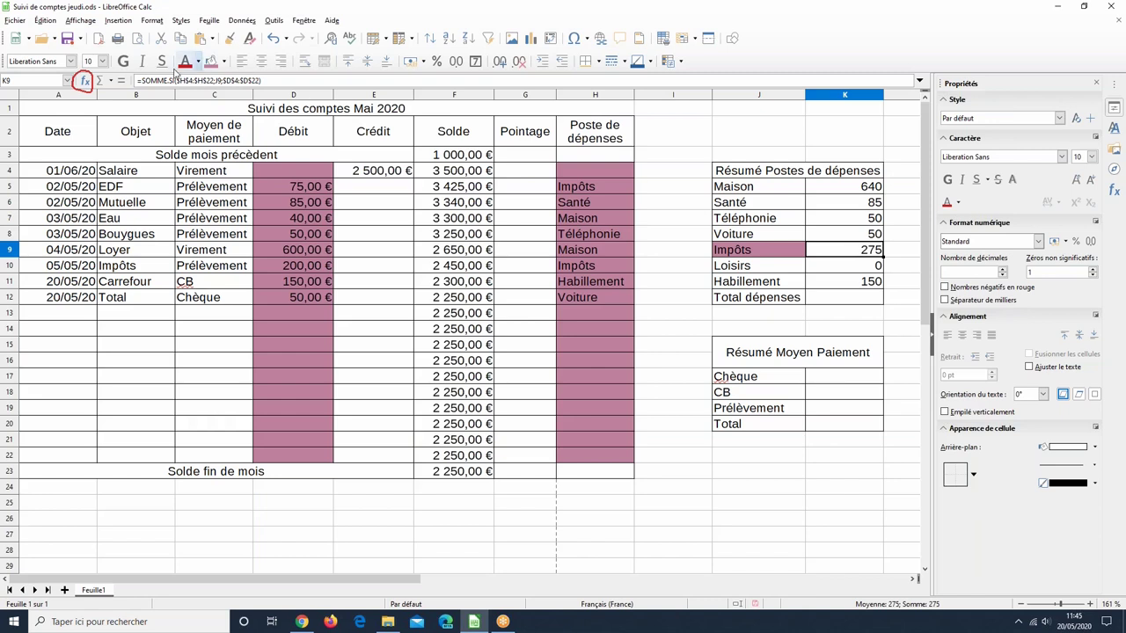
Step: Try row-only absolute ranges in the K9 formula, using H$4:H$22 and D$4:D$22
key("F2")
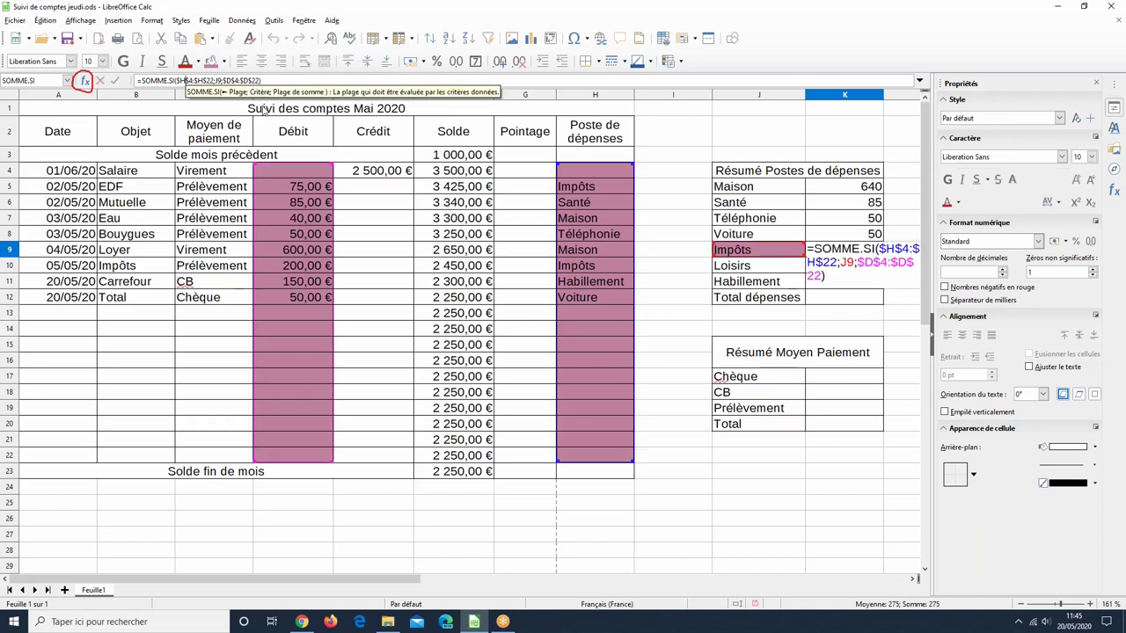
key("shift+F4")
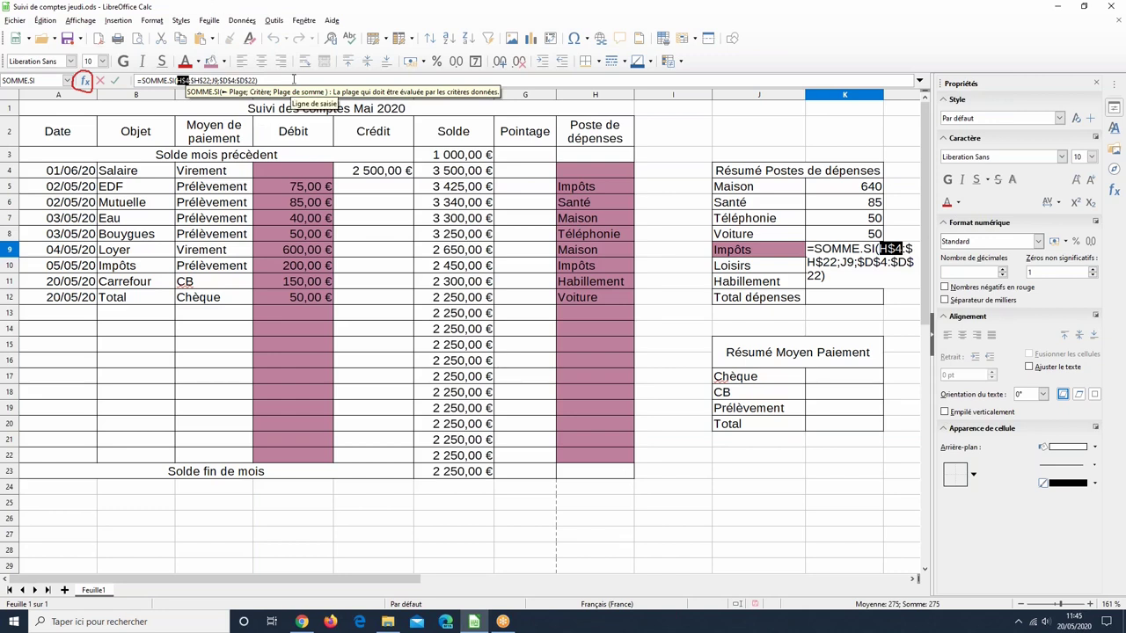
left_click(209, 80)
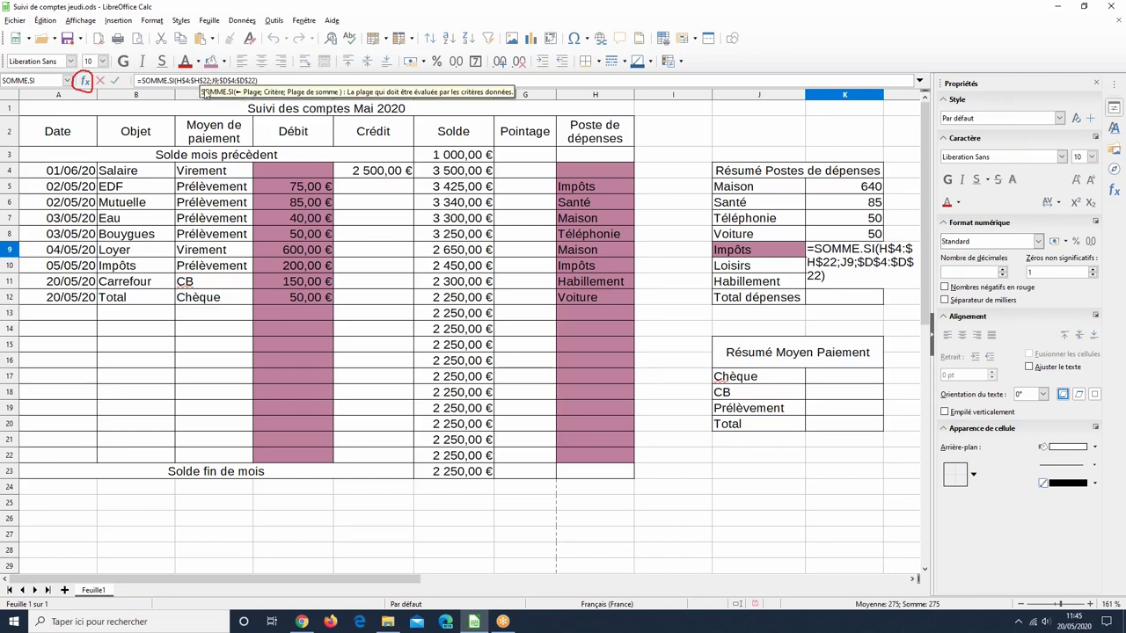
key("BackSpace")
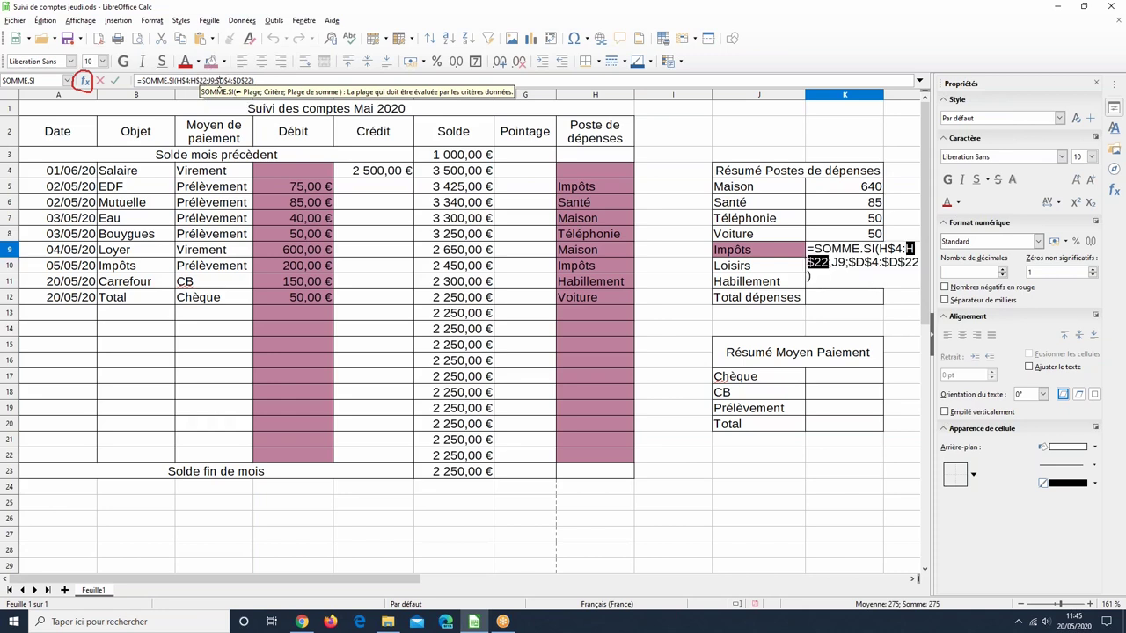
double_click(221, 80)
key("F4")
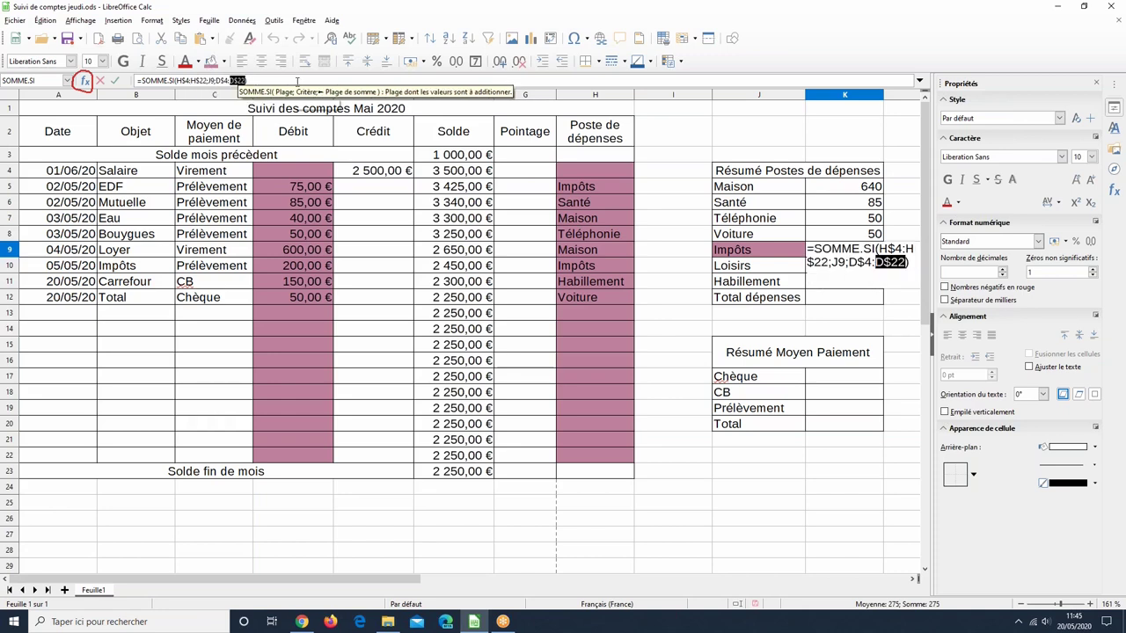
key("Return")
key("Up")
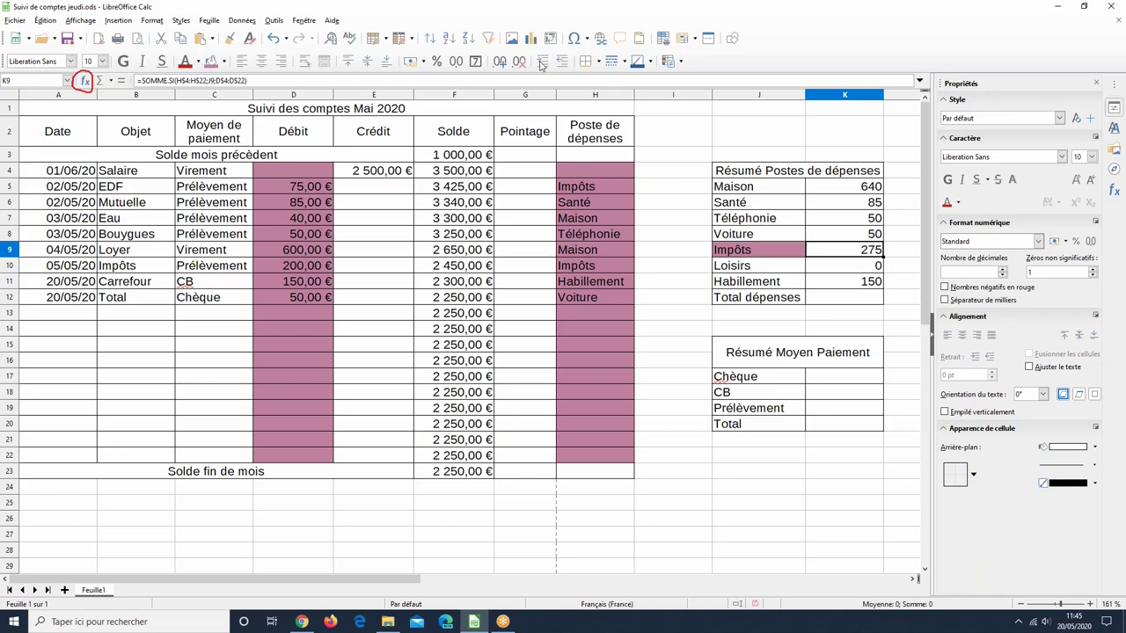
Step: Make the criteria range in the K9 formula fully absolute again as $H$4:$H$22
left_click(226, 80)
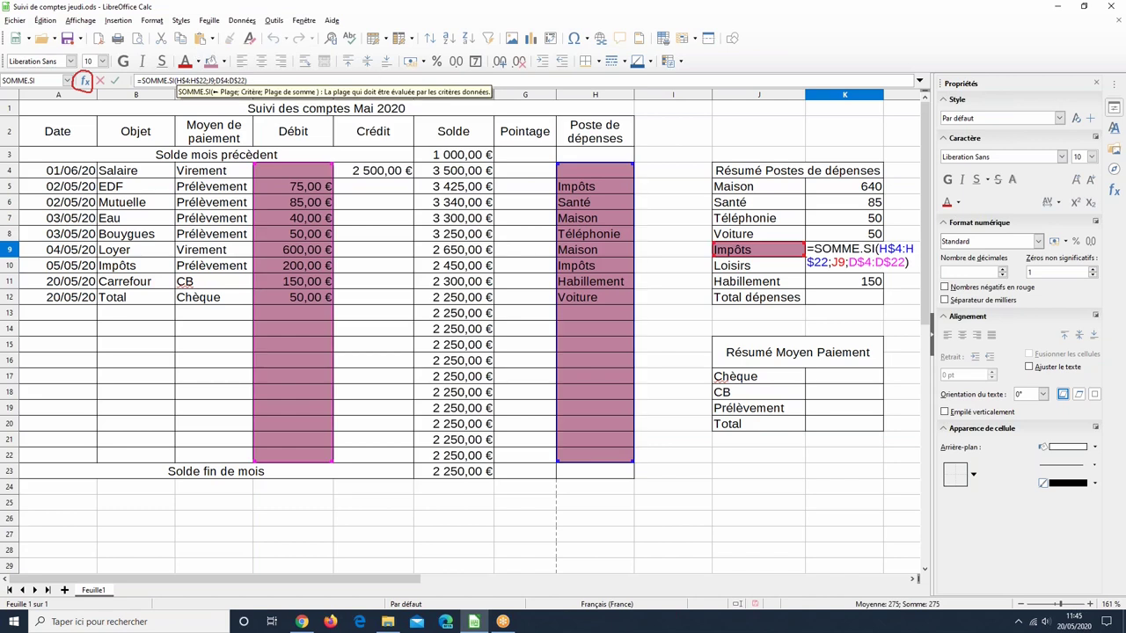
left_click(186, 80)
key("BackSpace")
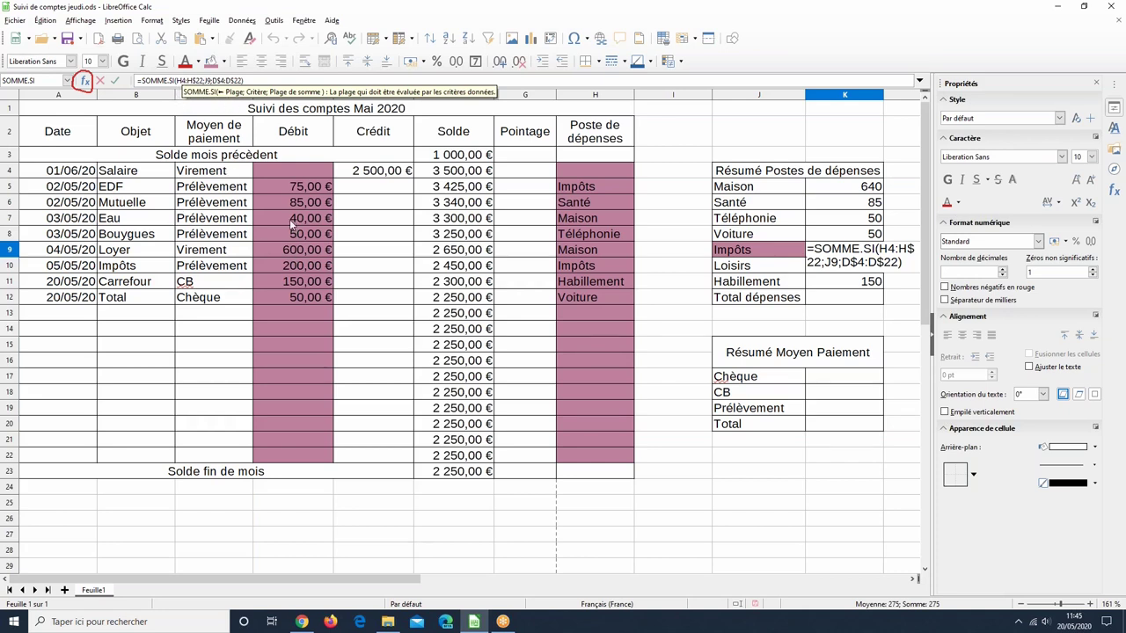
key("shift+F4")
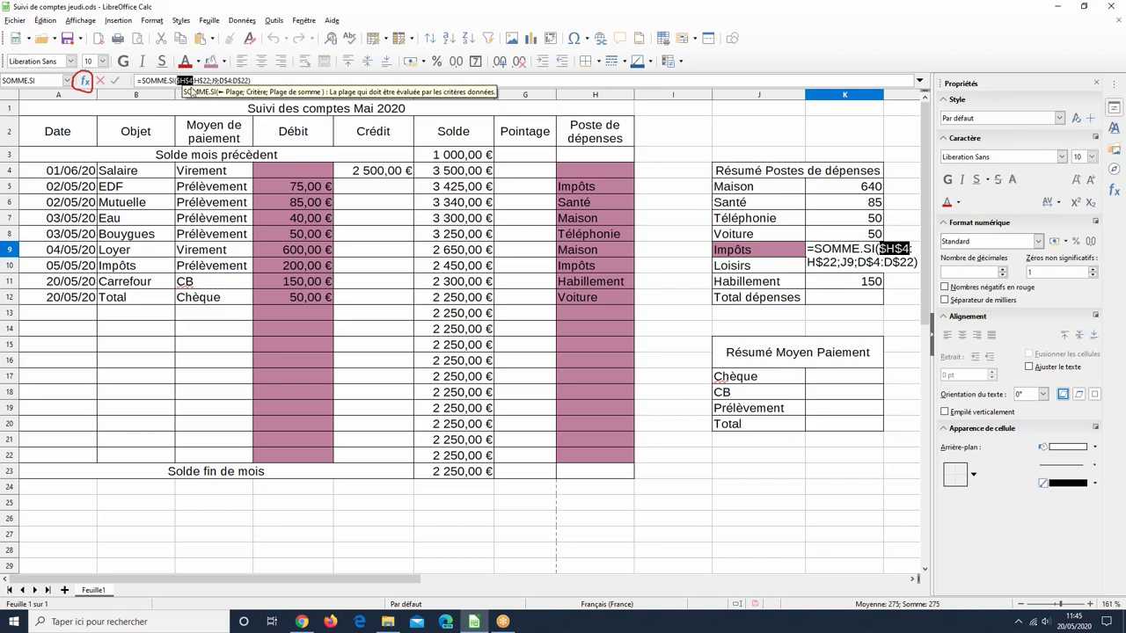
left_click(199, 80)
key("shift+F4")
key("shift+F4")
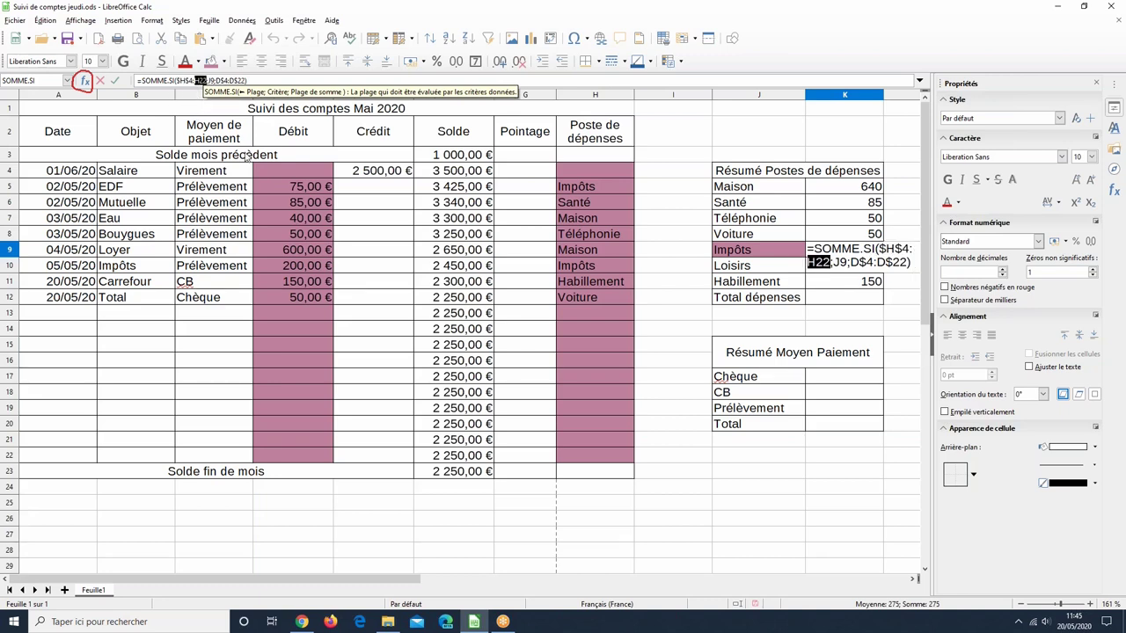
key("shift+F4")
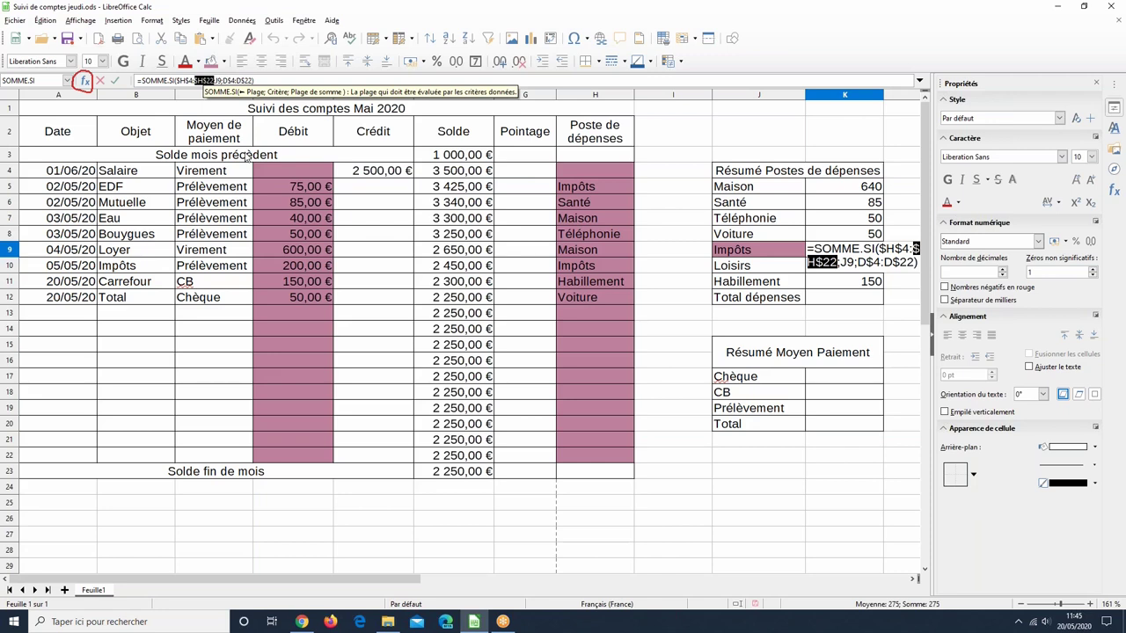
Step: Make the sum range in the K9 formula fully absolute again as $D$4:$D$22
key("Right")
key("Right")
key("Right")
key("Right")
key("Right")
key("shift+F4")
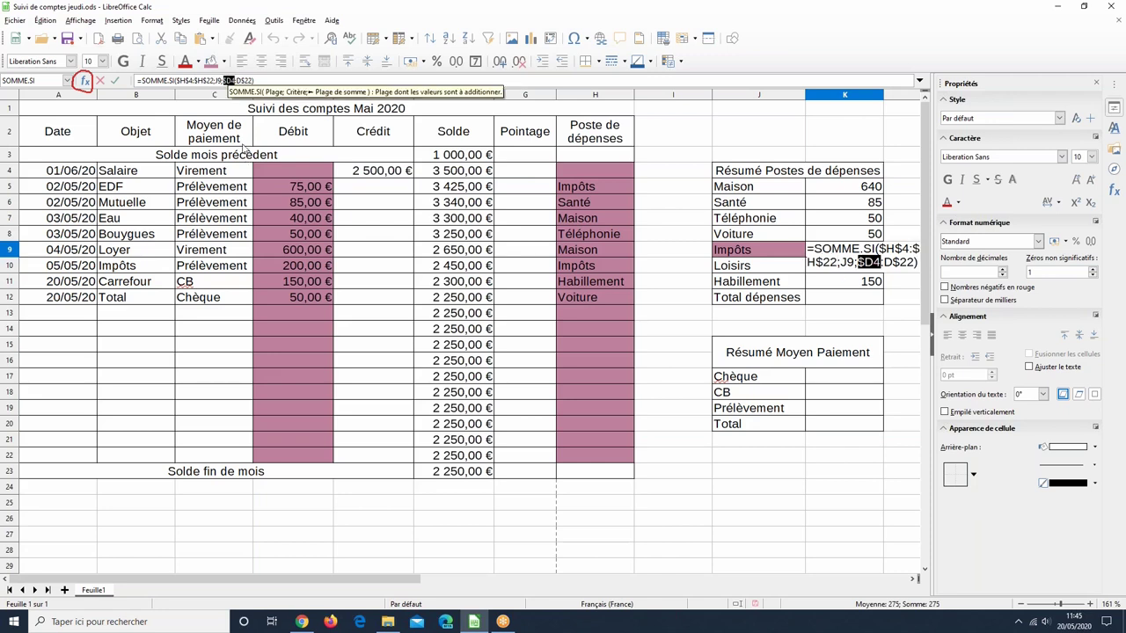
key("shift+F4")
key("shift+F4")
key("Right")
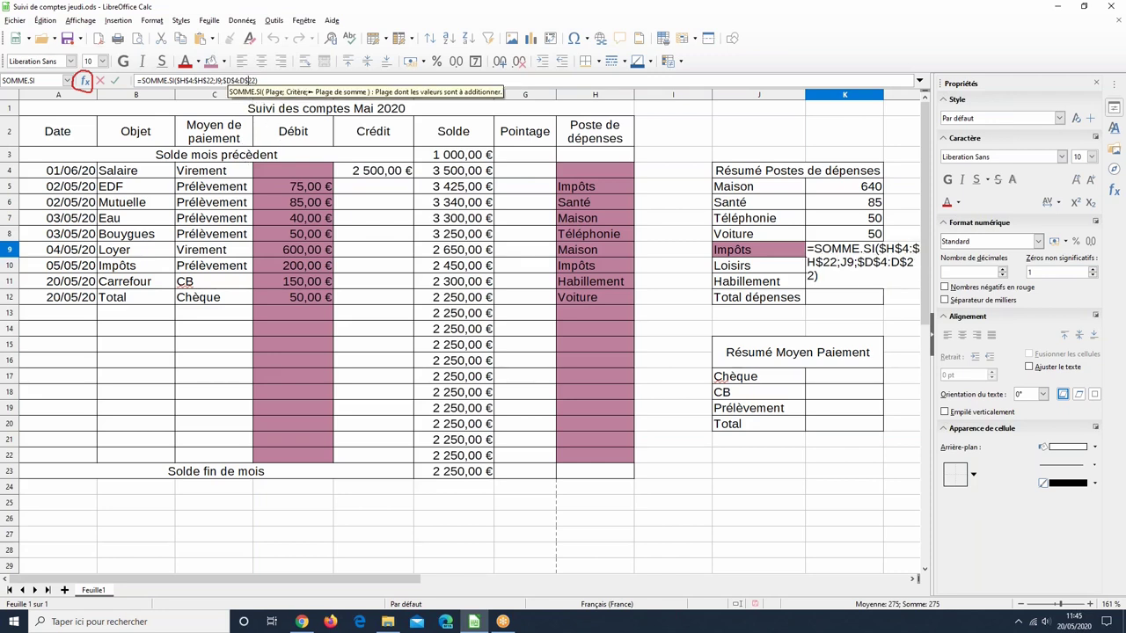
key("shift+F4")
key("shift+F4")
key("shift+F4")
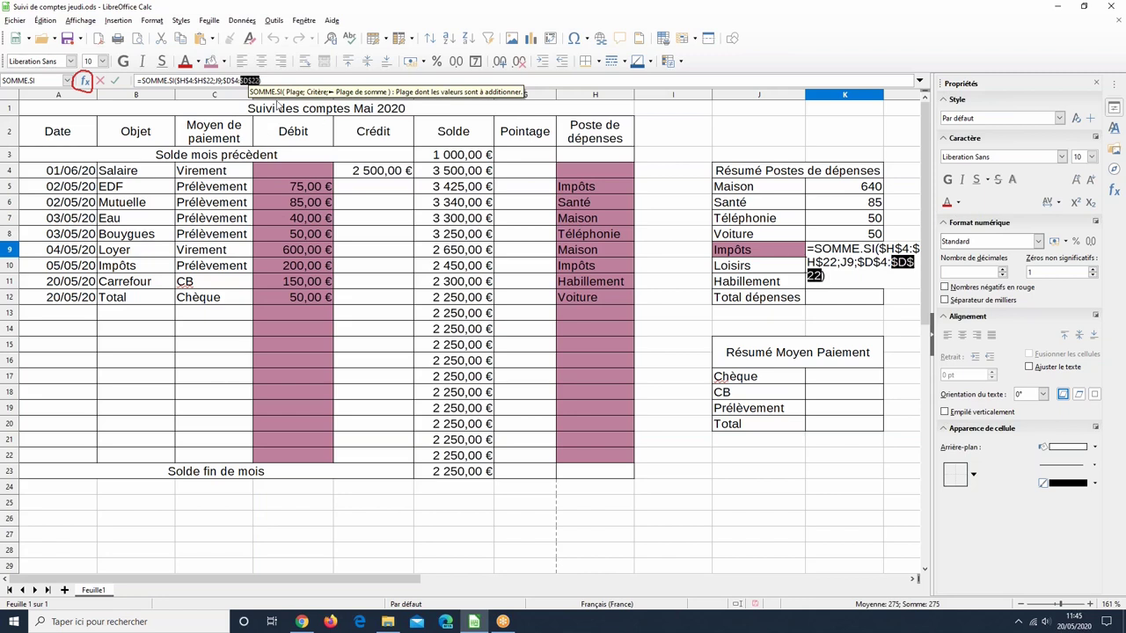
Step: Reselect D22 as the end of the K9 sum range, make it absolute as $D$22 and validate the formula
left_click(401, 255)
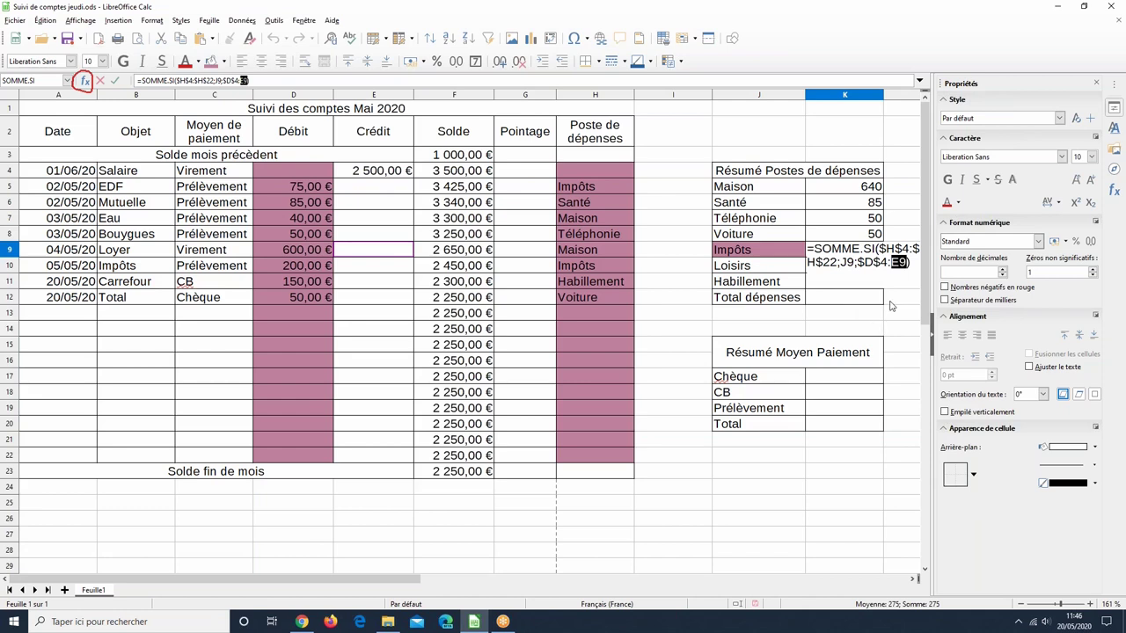
left_click(316, 459)
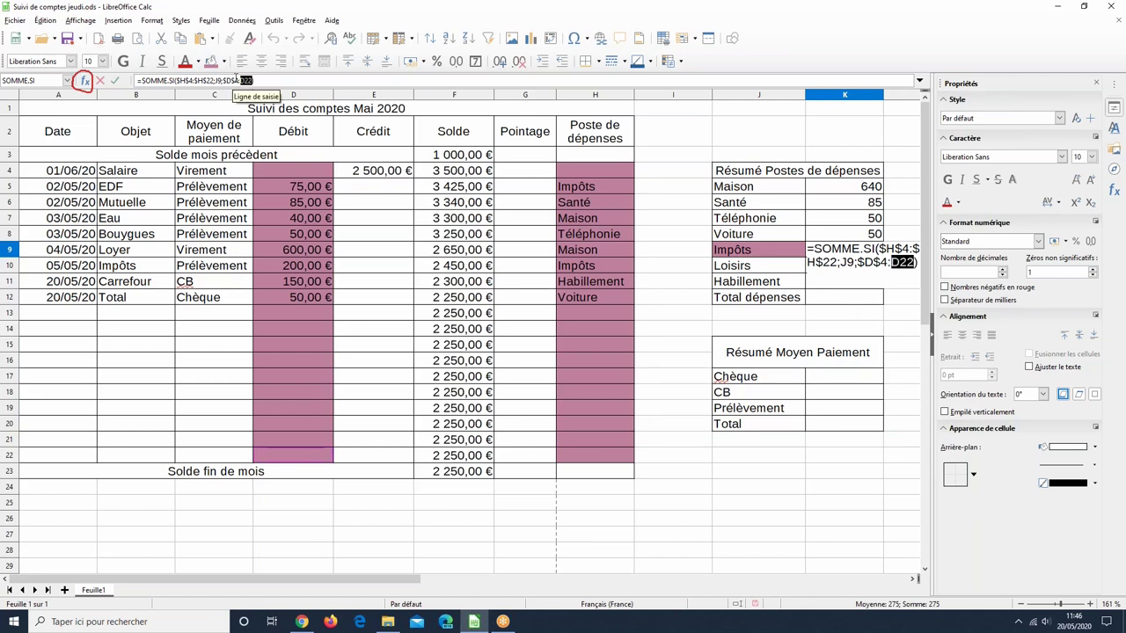
key("F4")
key("F4")
key("F4")
key("F4")
key("F4")
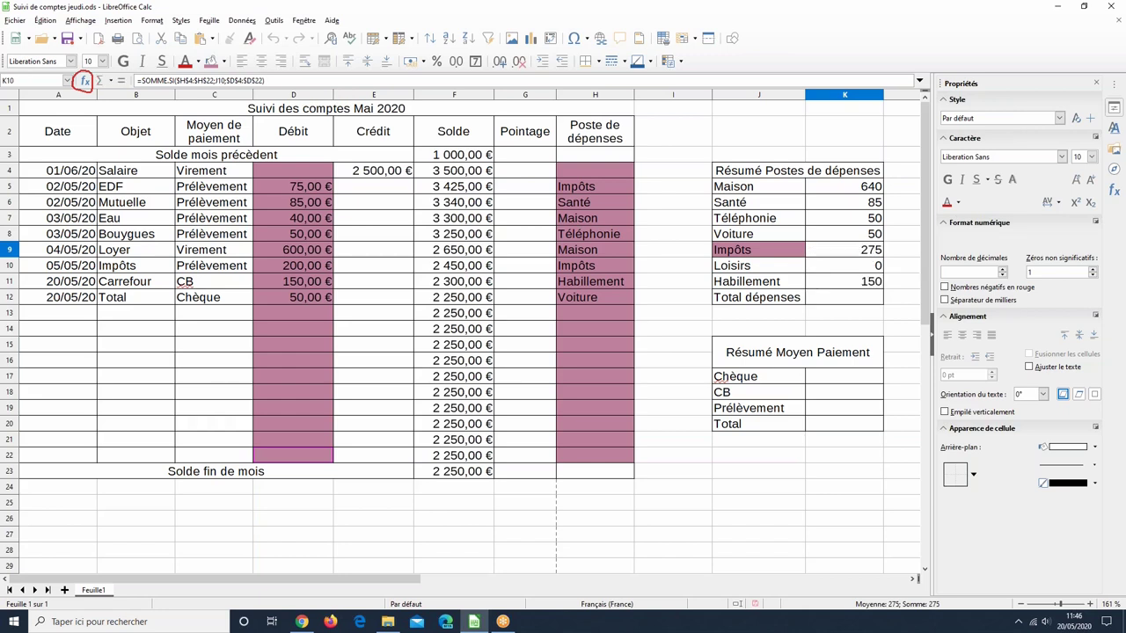
key("Return")
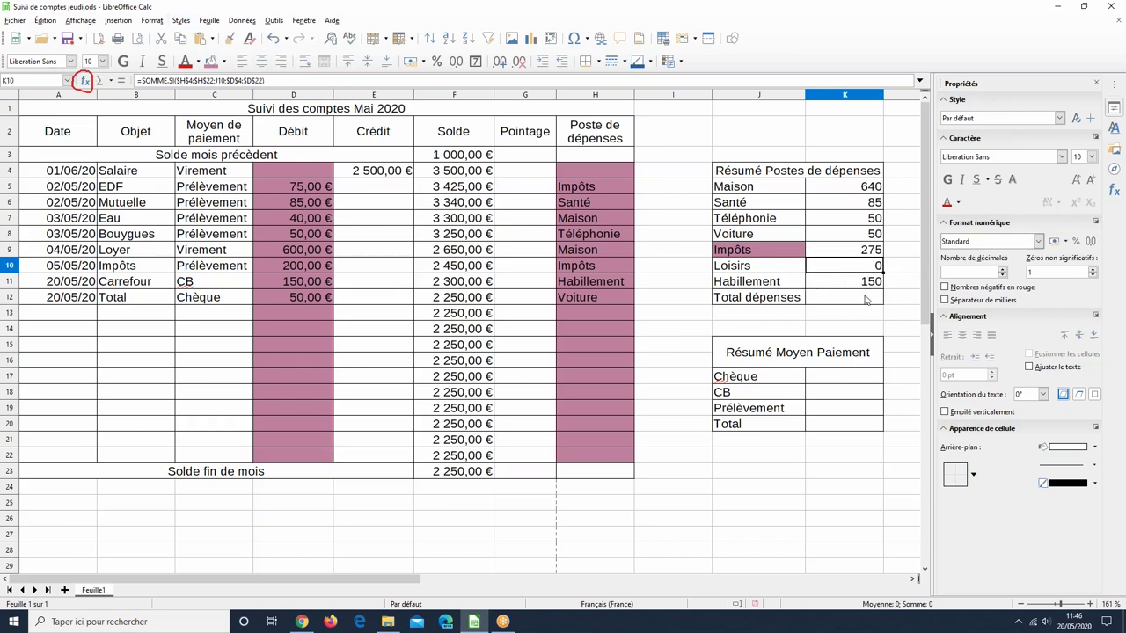
Step: Compare the formulas in K9 and K10 to check their ranges and criterion references
left_click(845, 252)
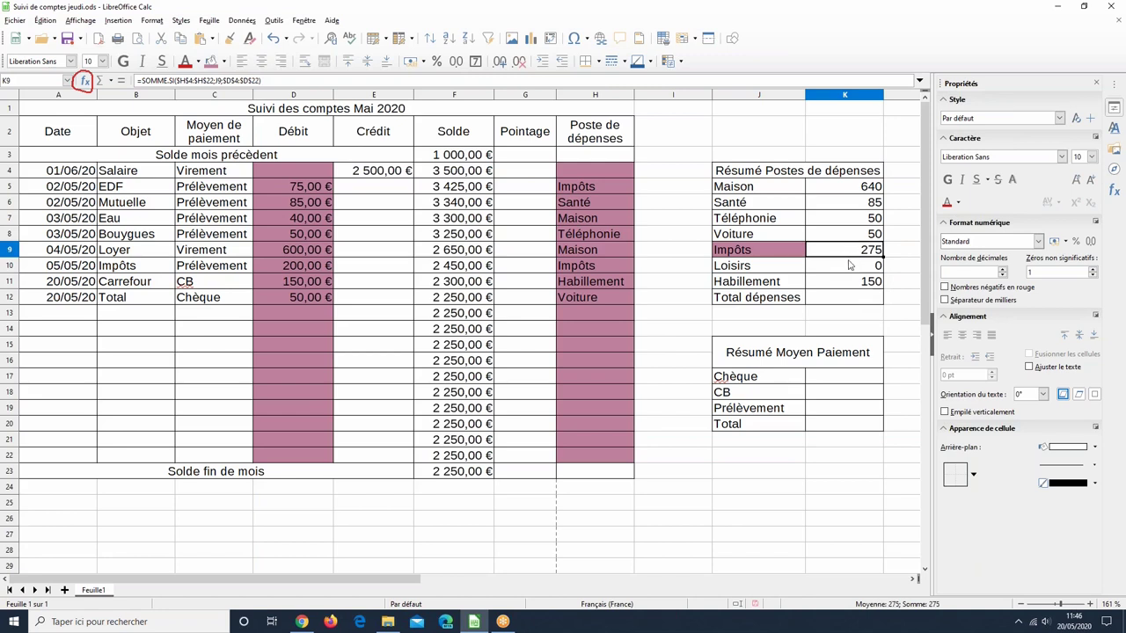
left_click(850, 267)
left_click(850, 253)
left_click(717, 518)
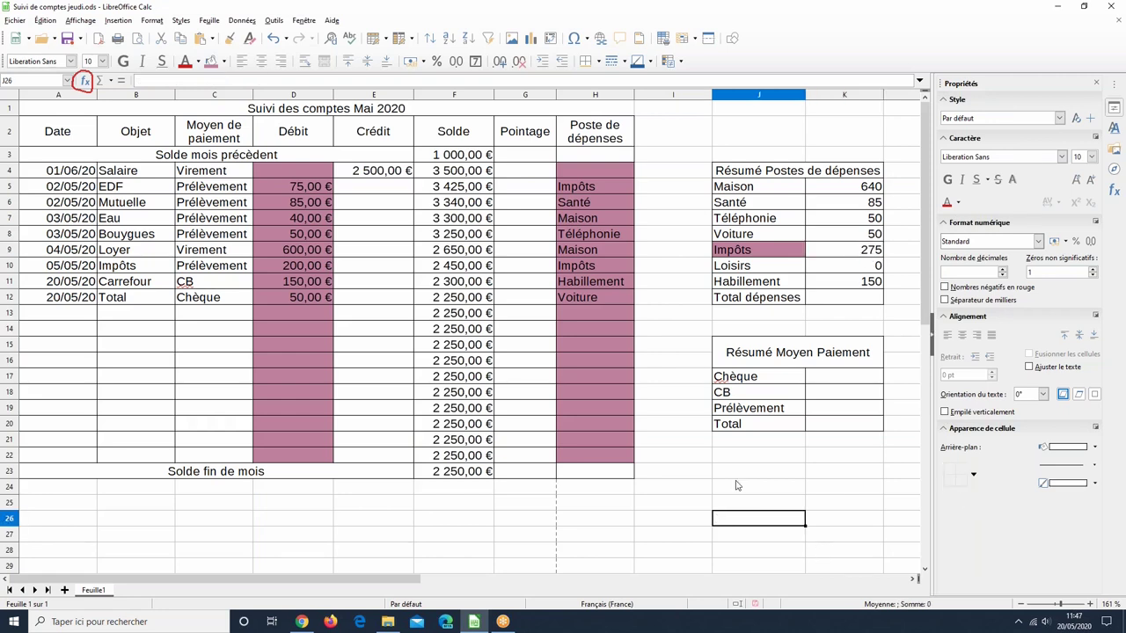
Step: Try entering a formula in J24 with an absolute reference to the Total cell J20
left_click(740, 490)
type("=")
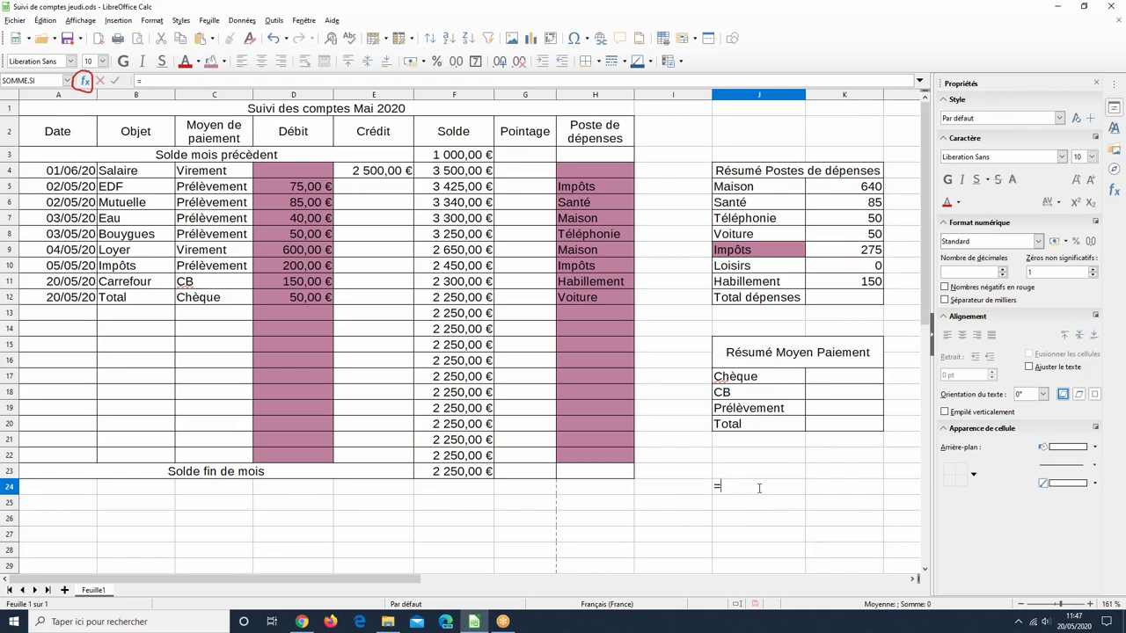
left_click(738, 425)
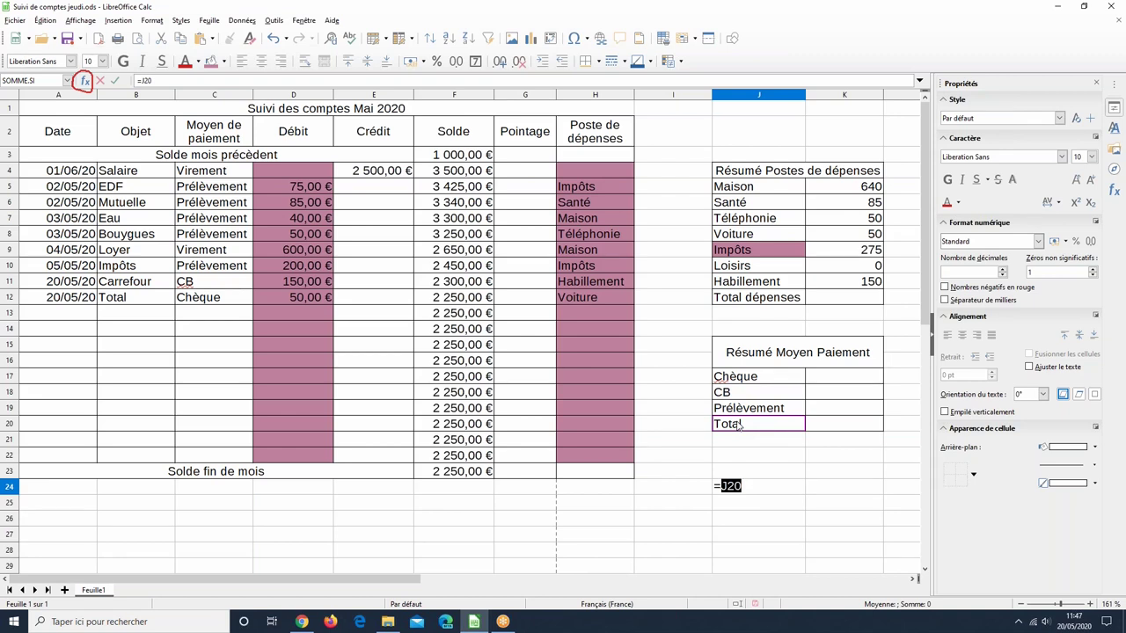
key("F4")
key("Escape")
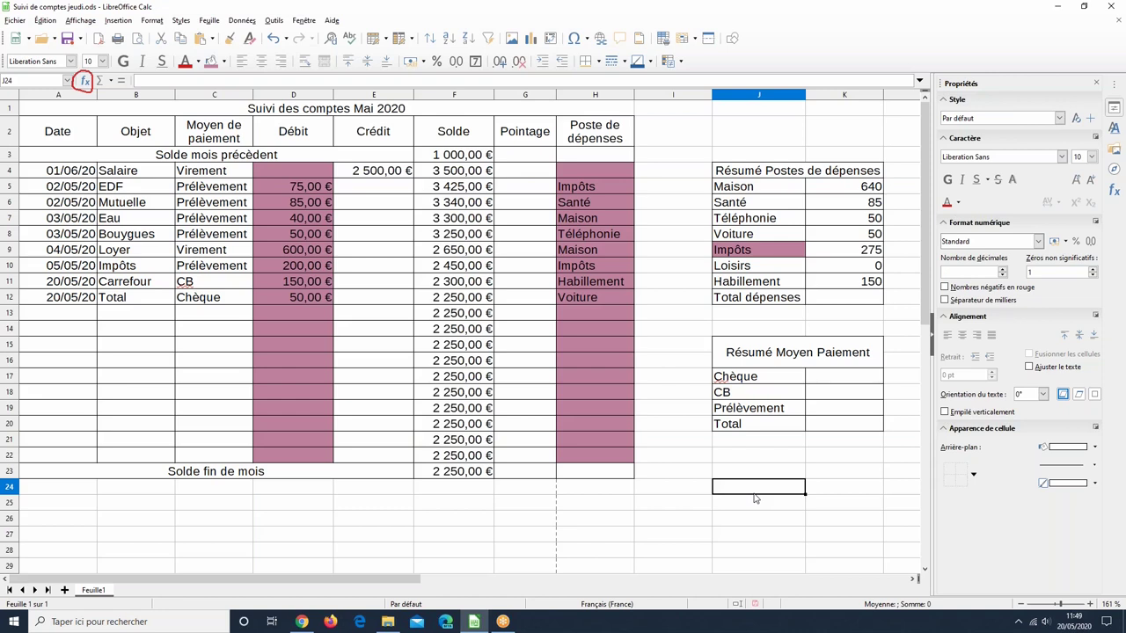
Step: Start a SOMME.SI formula for the Chèque total in K17 with the function wizard, searching for "somme"
left_click(821, 381)
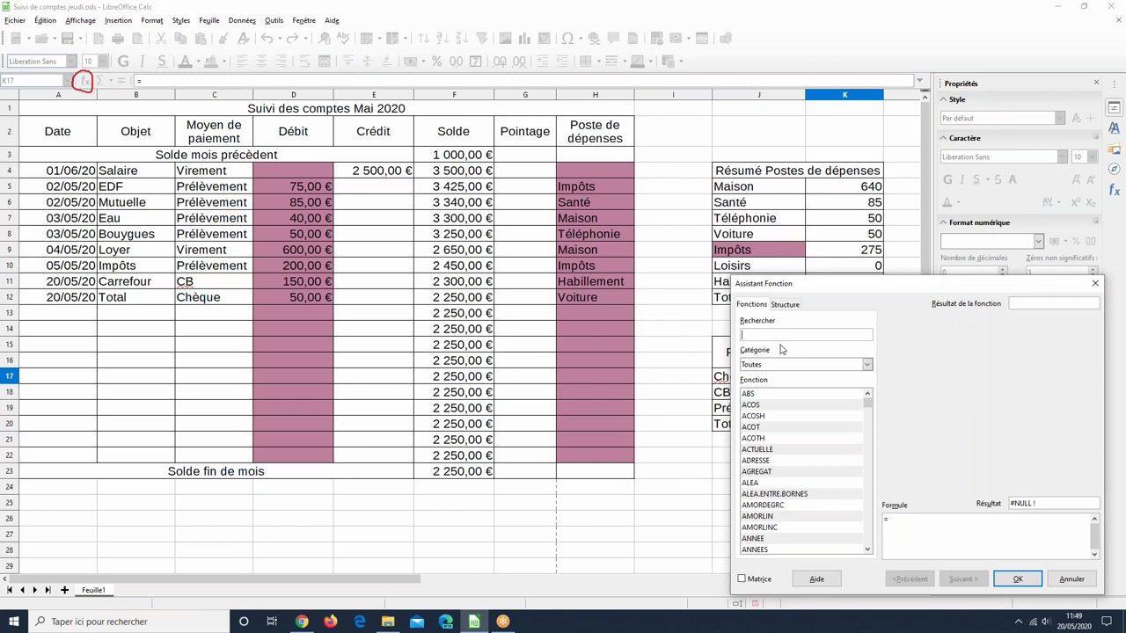
type("somme")
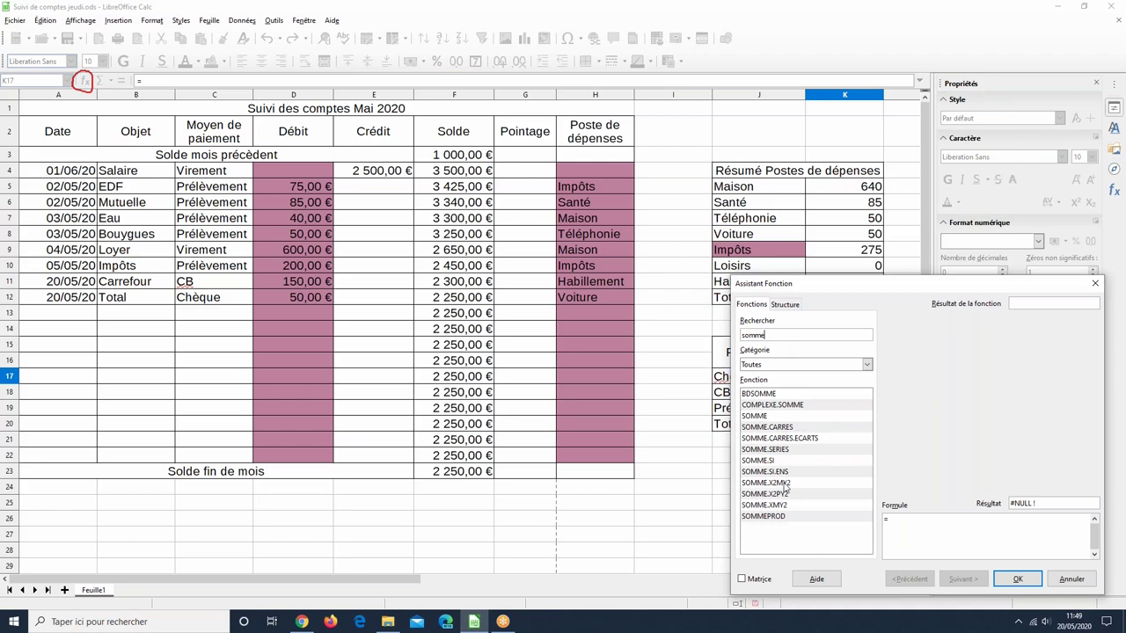
left_click(761, 461)
left_click(962, 579)
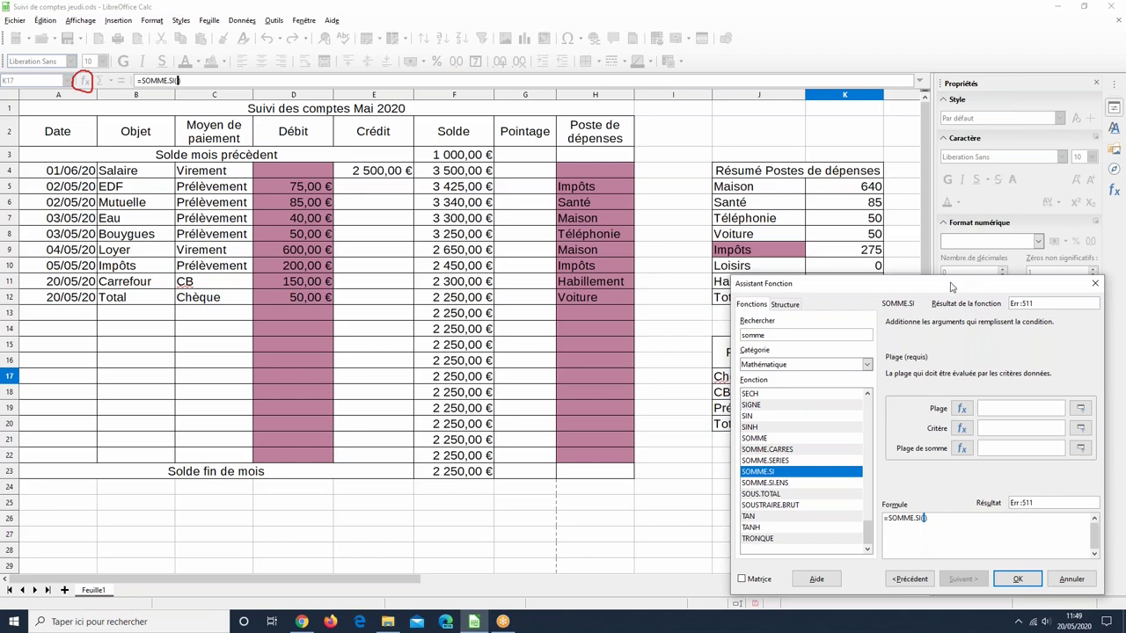
Step: Select the Moyen de paiement cells C4:C22 as the range evaluated by the SOMME.SI formula
left_click(1002, 411)
left_click(232, 174)
left_click_drag(231, 197, 231, 459)
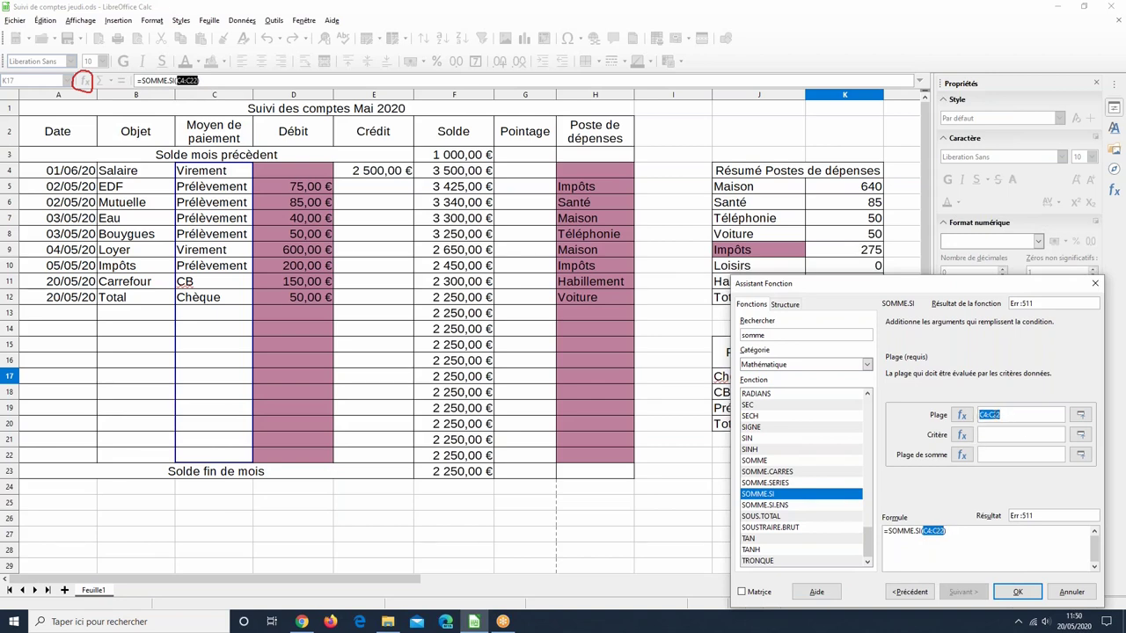
Step: Make the evaluated range in the SOMME.SI arguments absolute as $C$4:$C$22
left_click(981, 415)
type("$")
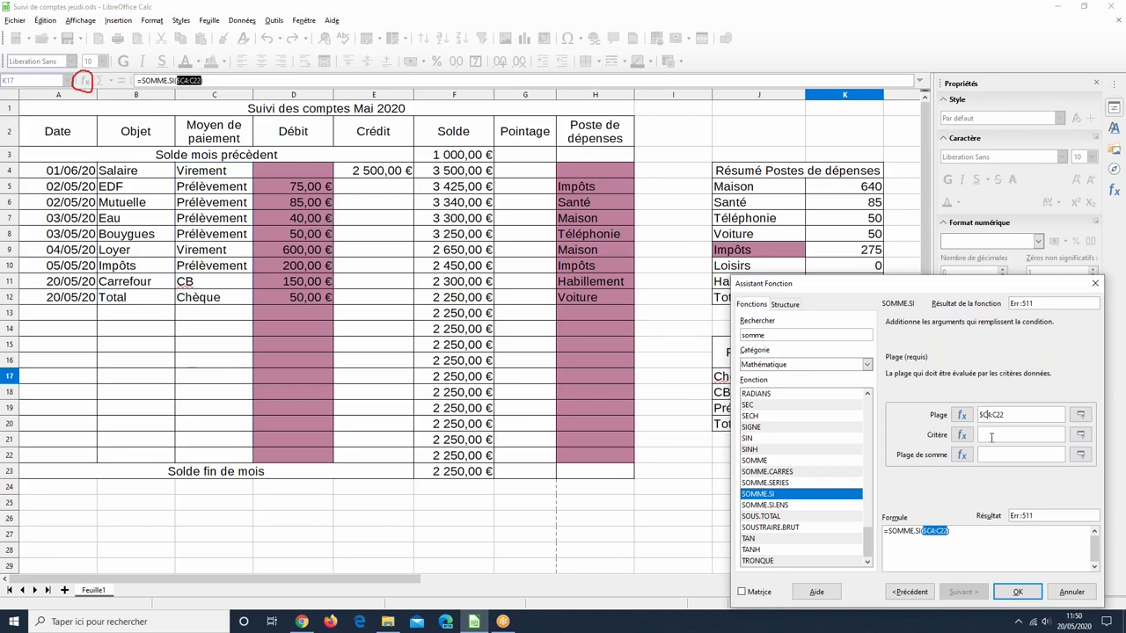
left_click(988, 415)
type("$")
left_click(996, 415)
type("$")
left_click(1005, 415)
type("$C$")
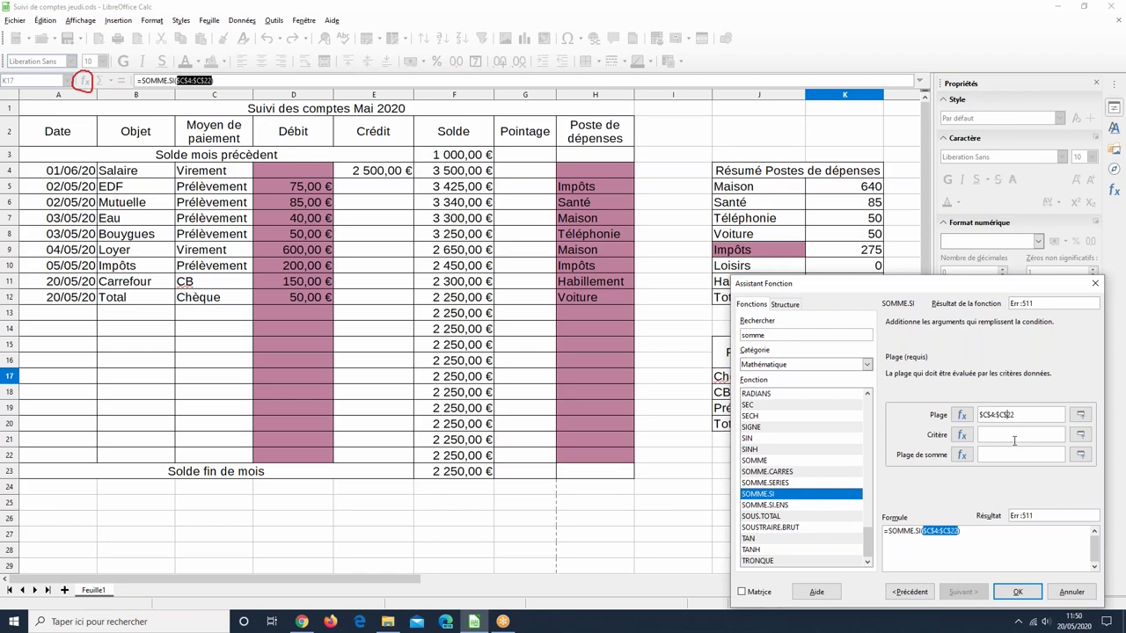
Step: Set the SOMME.SI criterion to the Chèque label in J17, moving the wizard clear of the payment summary
left_click(999, 437)
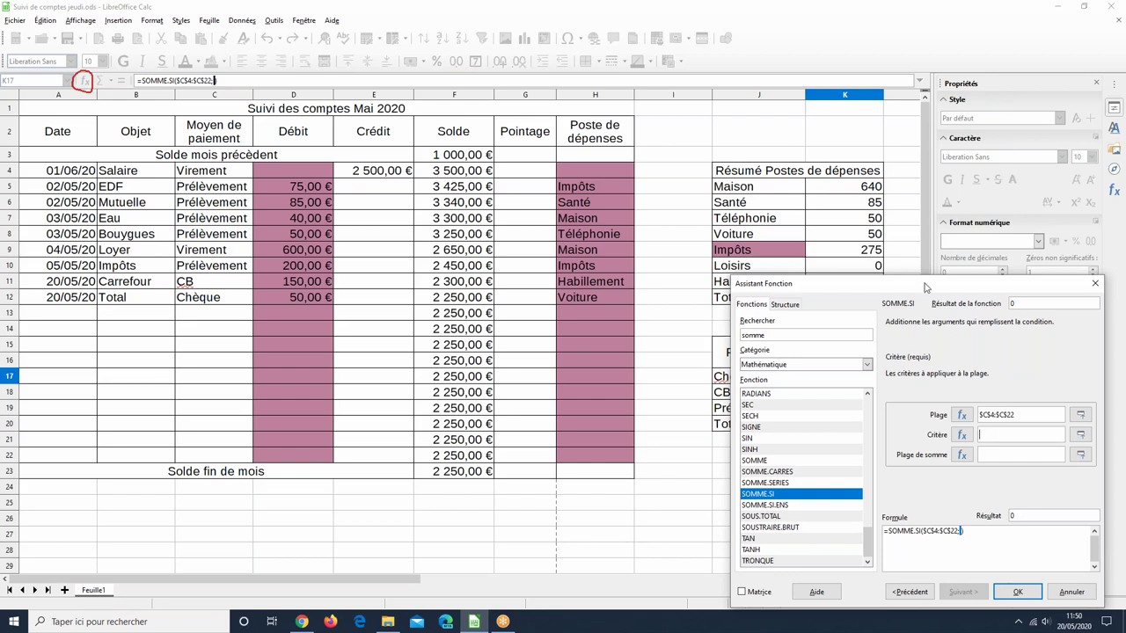
left_click_drag(925, 287, 899, 15)
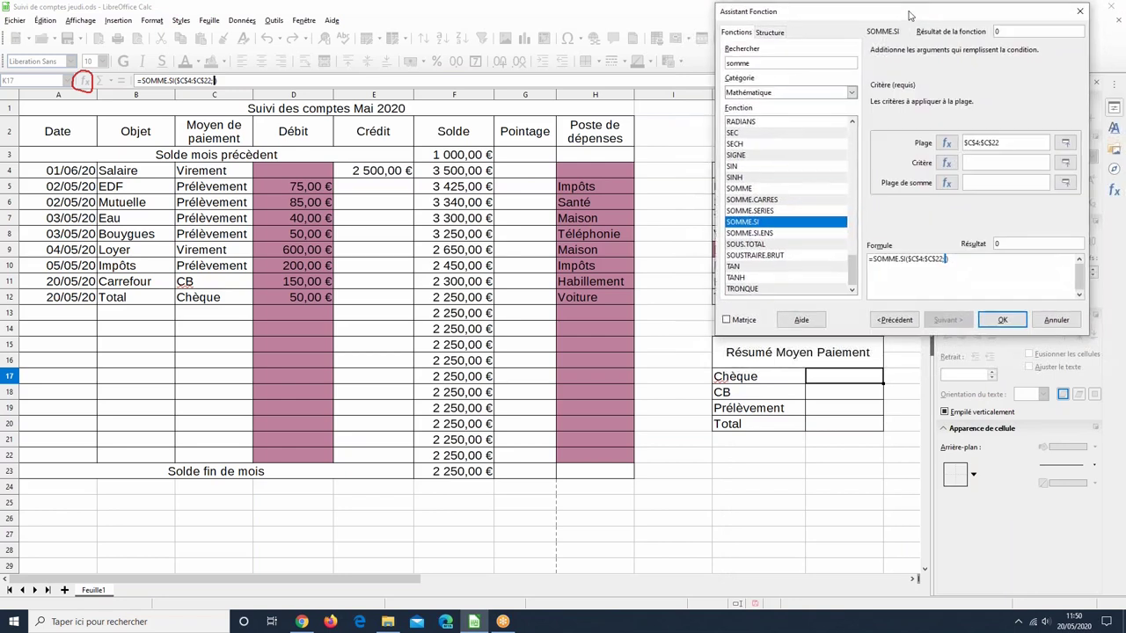
left_click(737, 377)
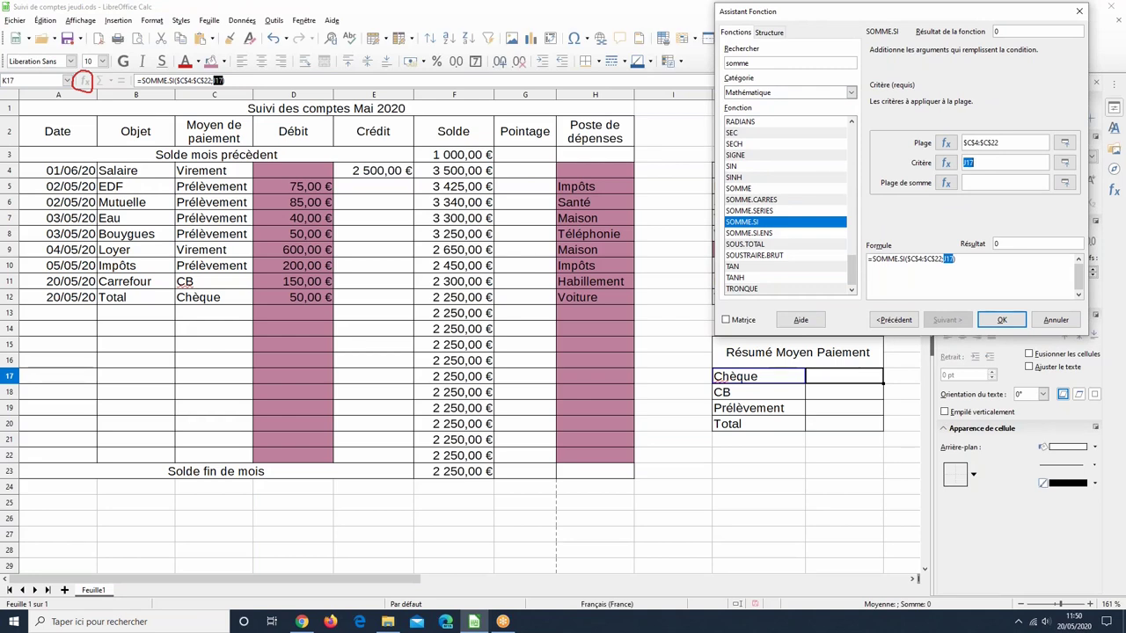
Step: Set the SOMME.SI sum range to the Débit cells as absolute $D$4:$D$22, and copy the completed Chèque formula down to K19
left_click(976, 183)
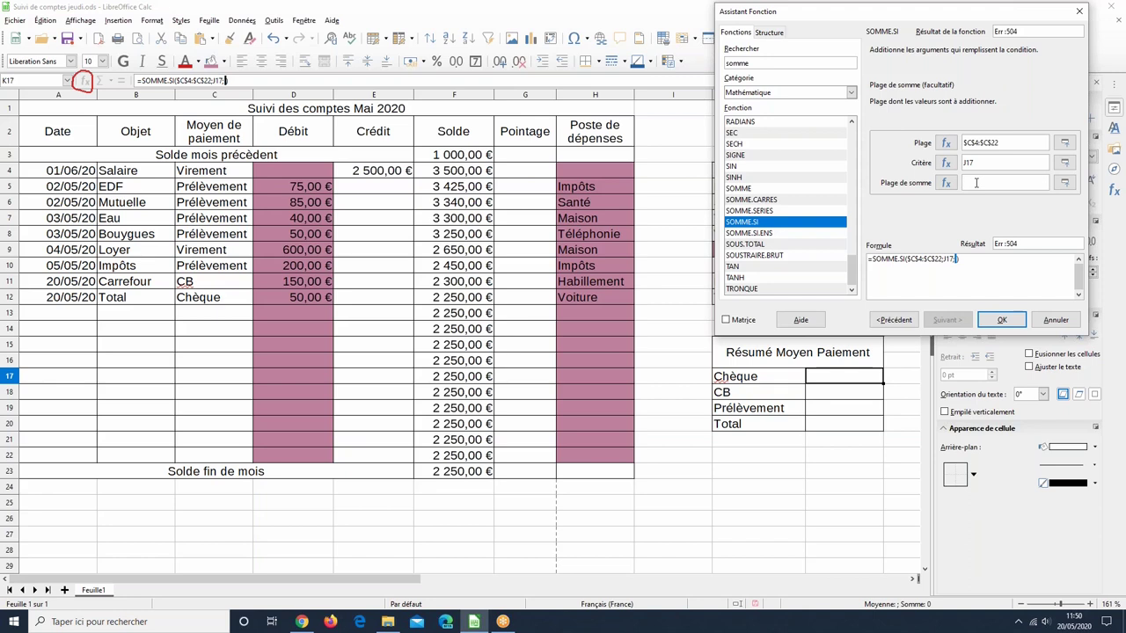
left_click_drag(319, 174, 290, 458)
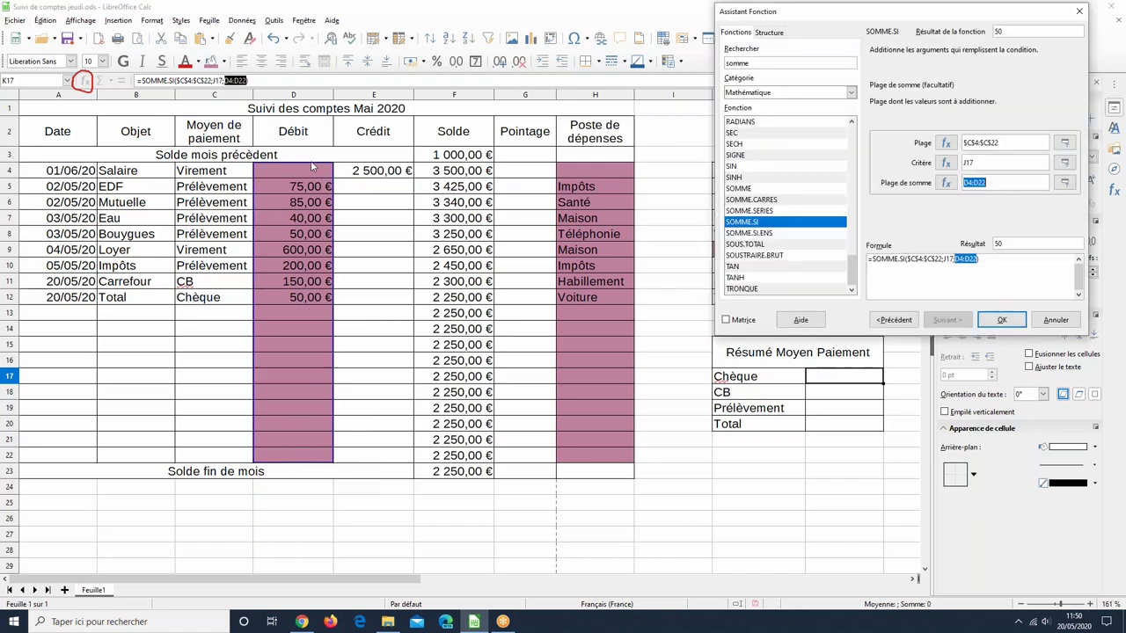
left_click(964, 182)
type("$")
left_click(972, 182)
type("$")
left_click(985, 182)
type("$")
left_click(988, 182)
type("$")
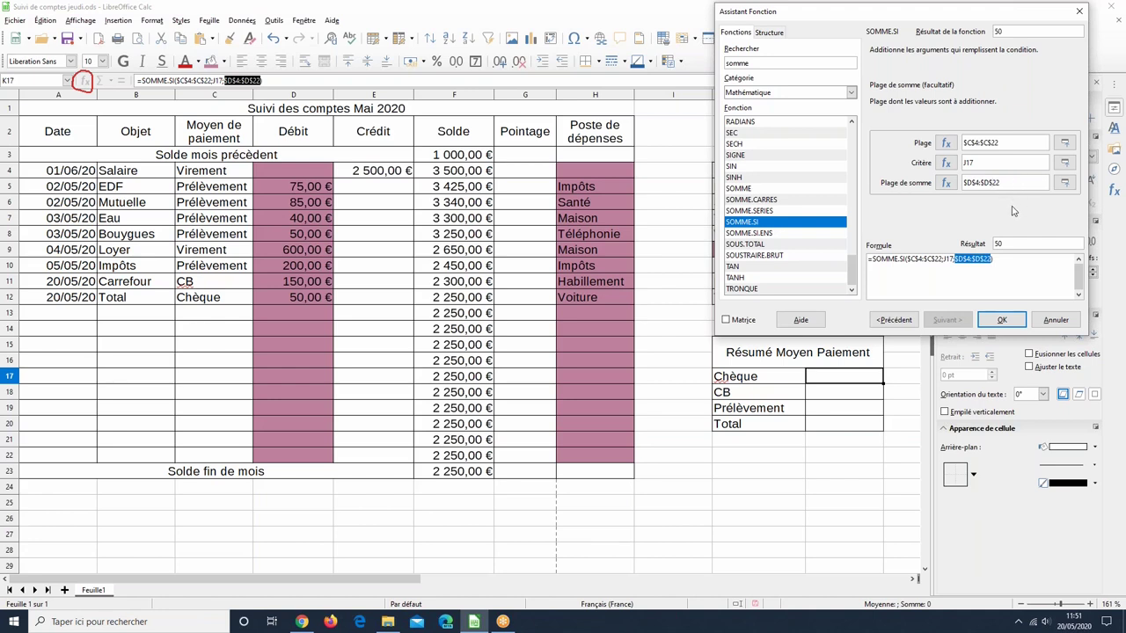
left_click(1007, 322)
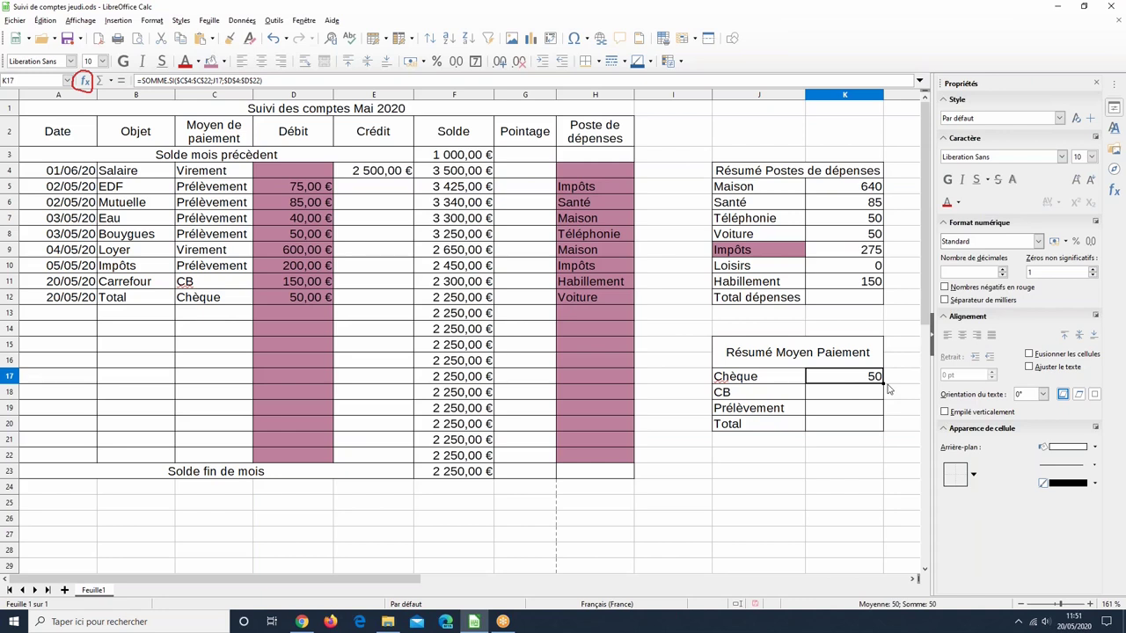
left_click_drag(882, 384, 882, 415)
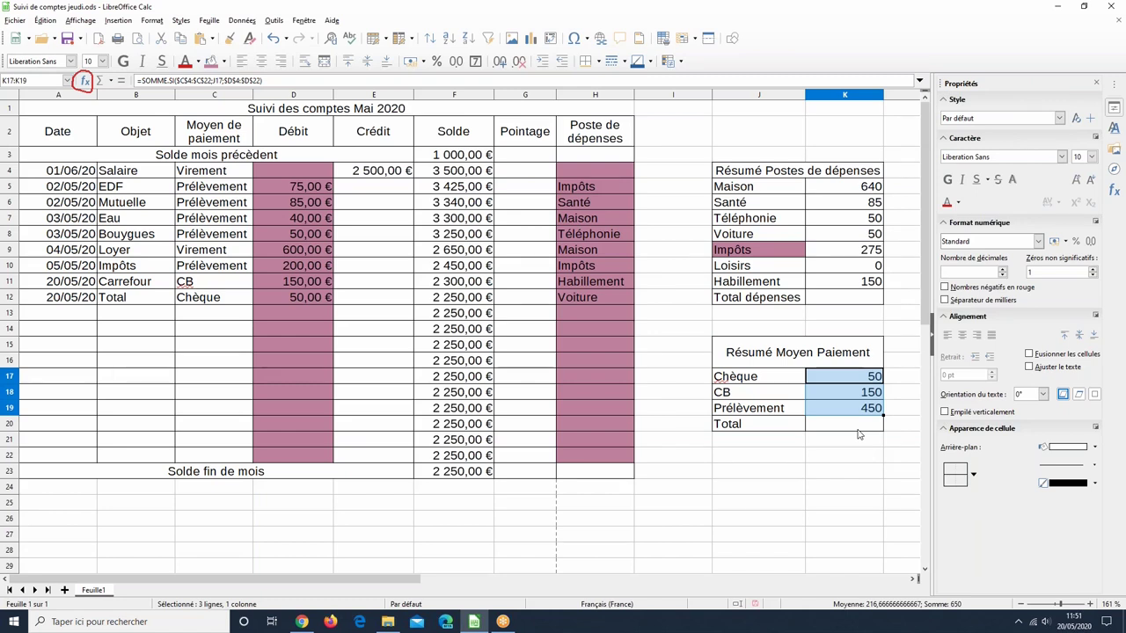
Step: Change the Loyer payment method in C9 to Prélèvement and clear the Prélèvement total in K19
left_click(205, 247)
type("P")
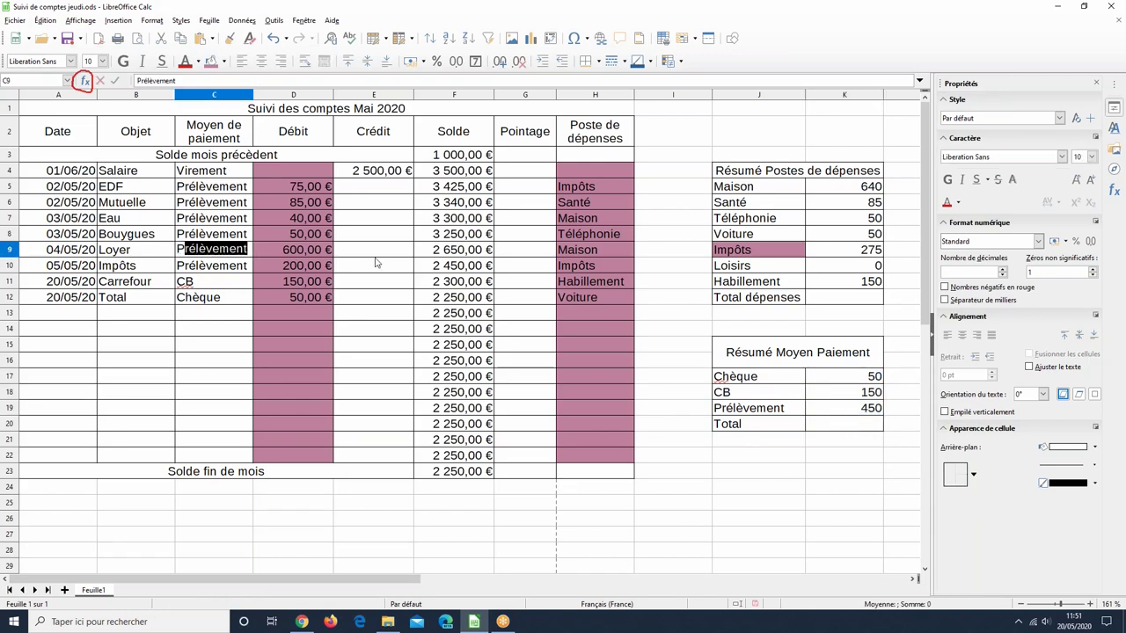
key("Return")
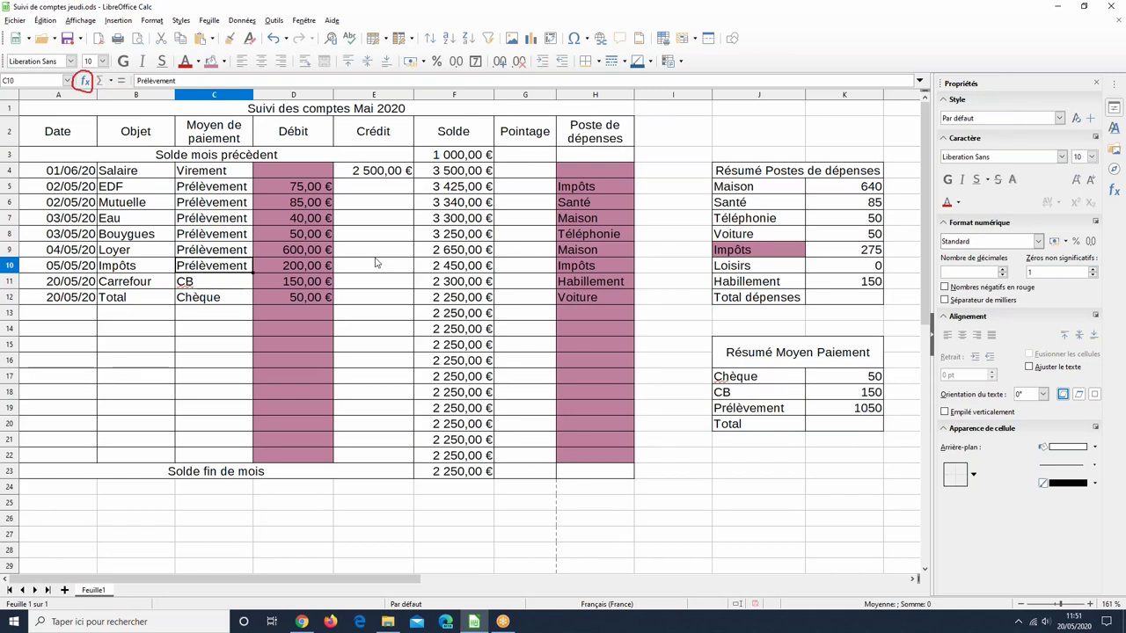
left_click(866, 429)
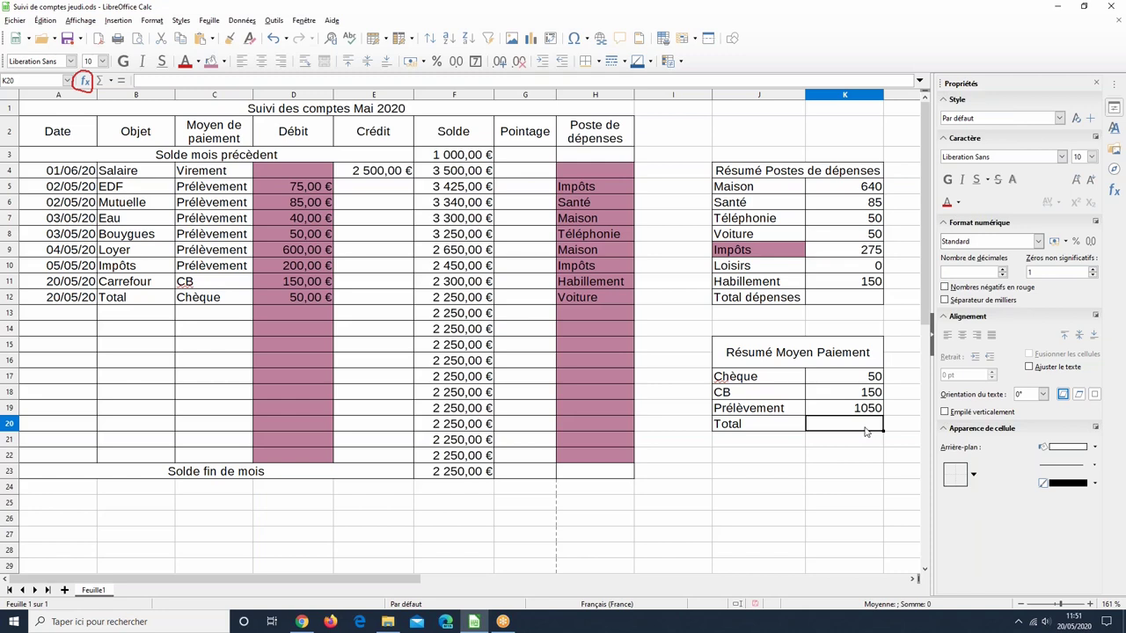
left_click(869, 407)
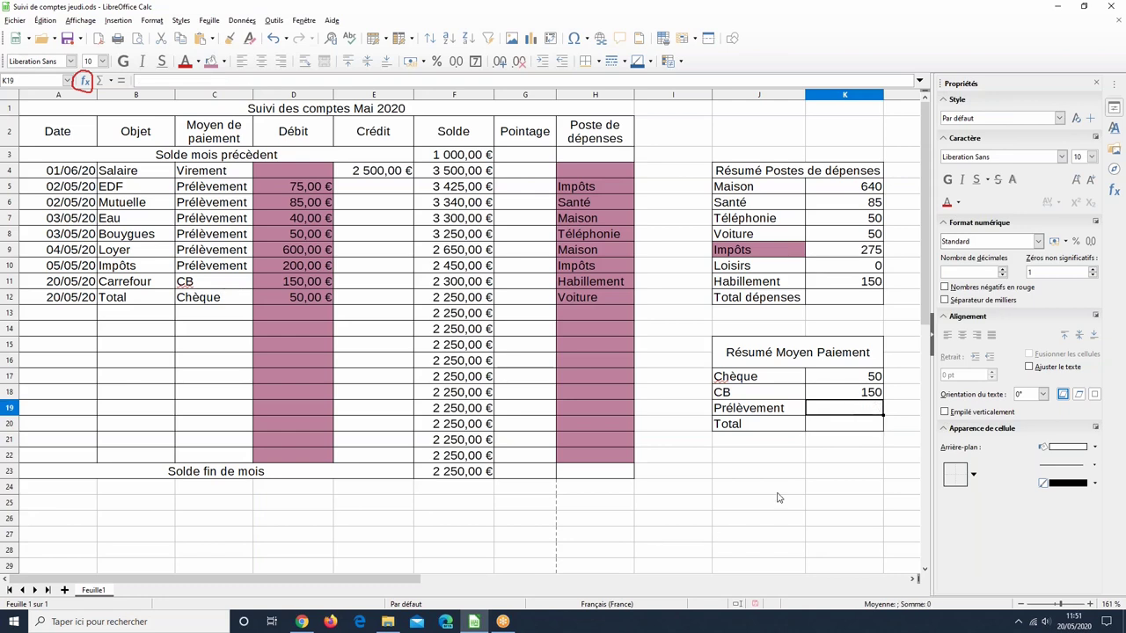
Step: Remove the background fill from the Débit and Poste de dépenses columns and the summary tables, over D4:N25
left_click(303, 179)
left_click_drag(297, 282, 882, 510)
left_click(223, 61)
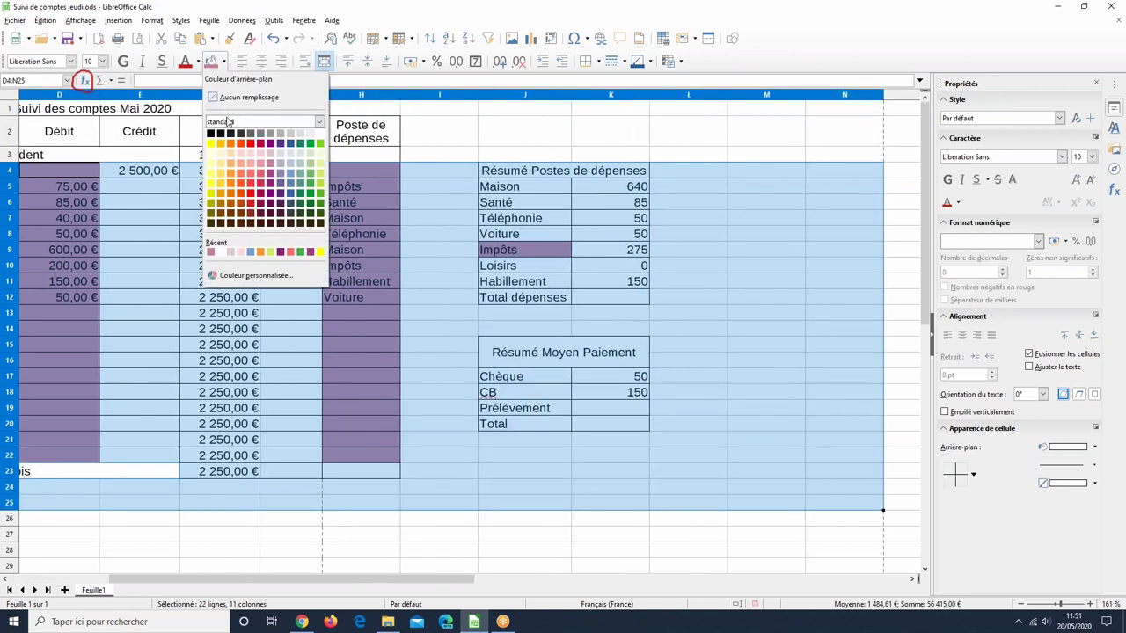
left_click(246, 96)
left_click_drag(391, 577, 305, 578)
left_click(304, 567)
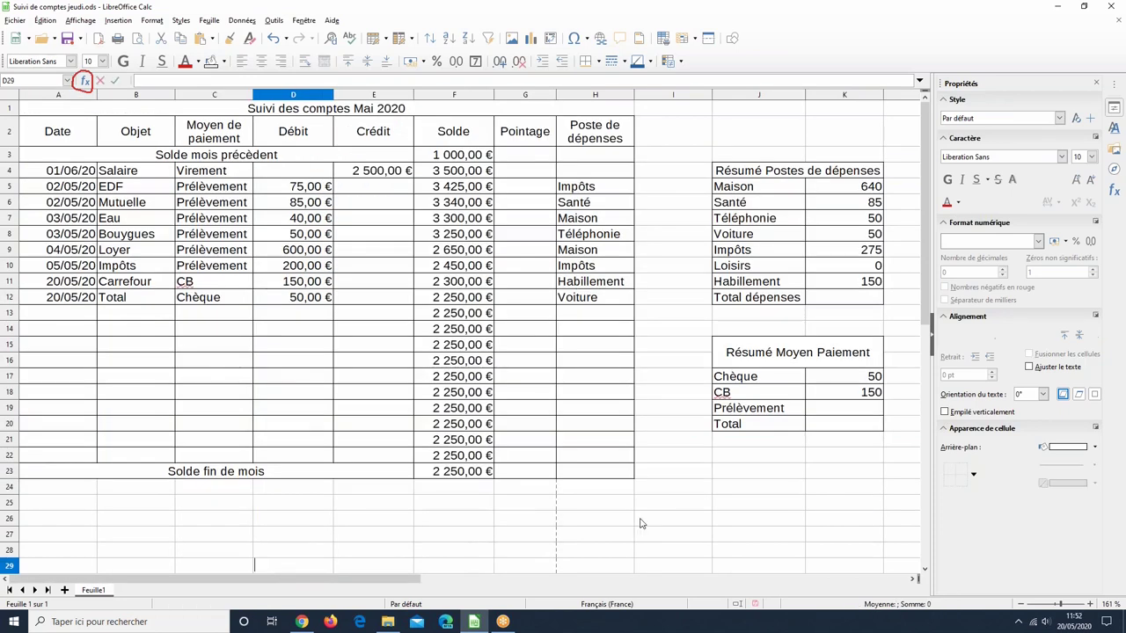
Step: Try to insert the SOMME.SI function into the Prélèvement total cell K19, searching the function wizard for "somme"
left_click(855, 407)
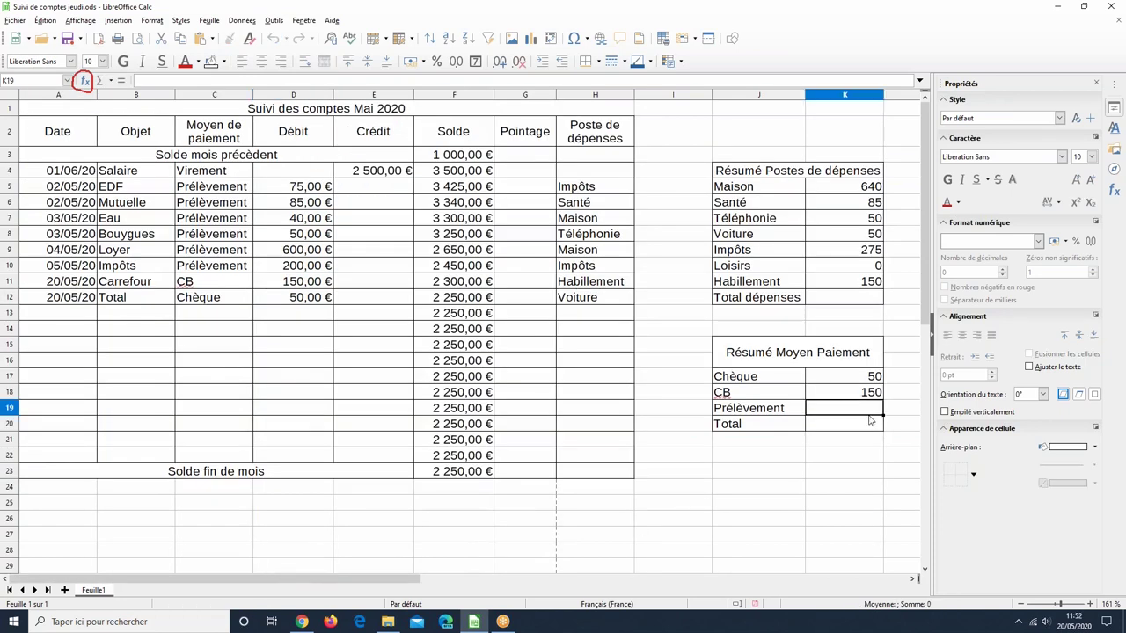
left_click(84, 80)
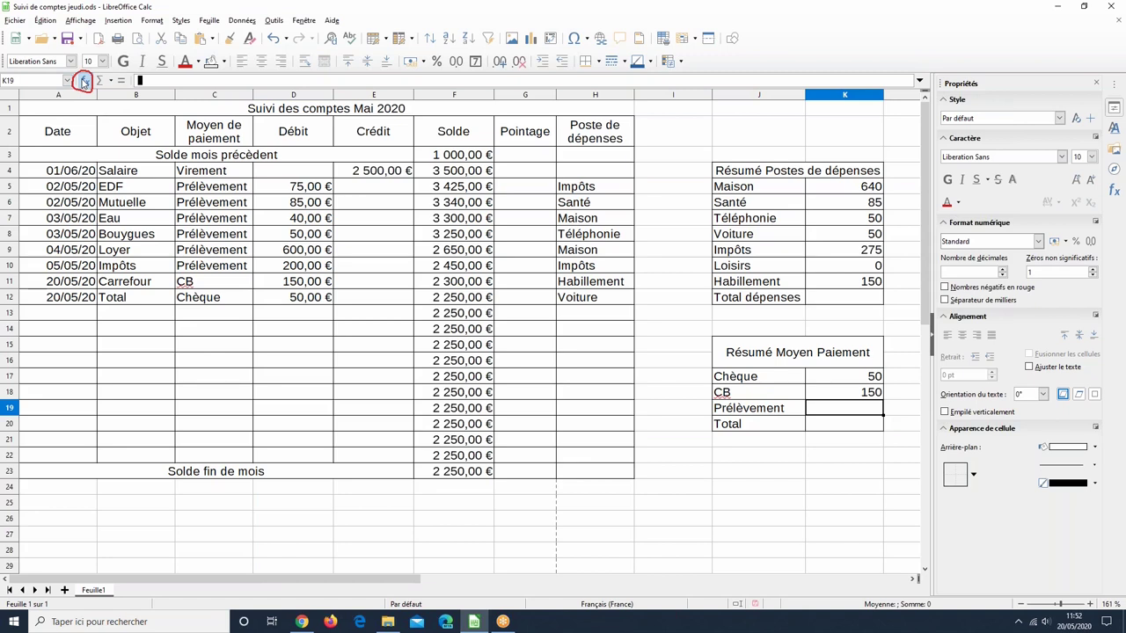
type("somme")
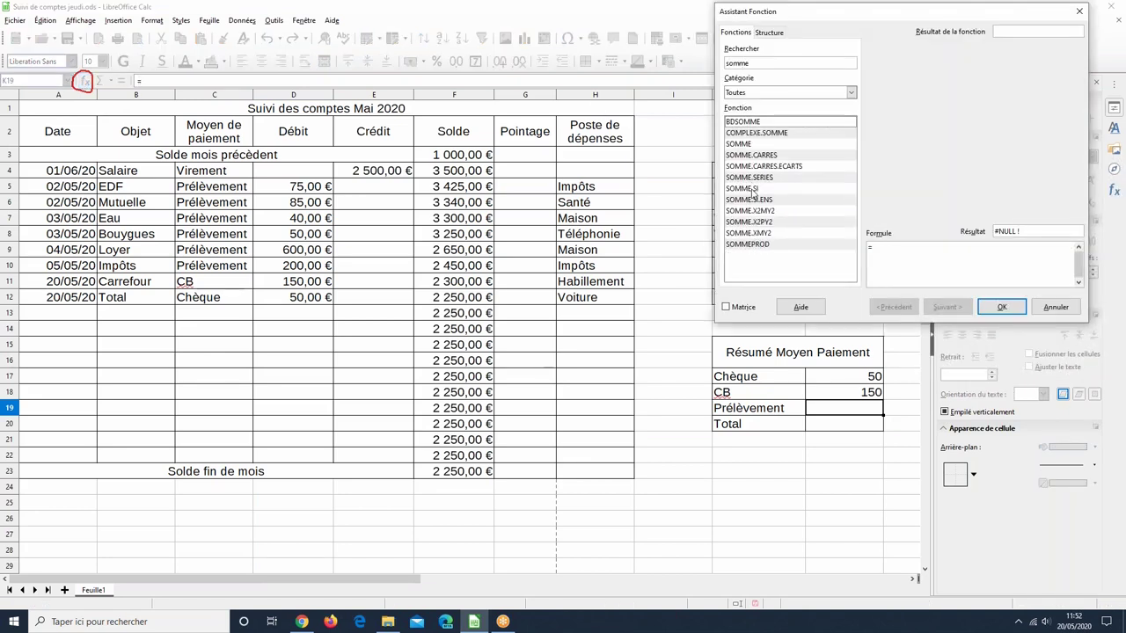
left_click(753, 188)
left_click(1003, 308)
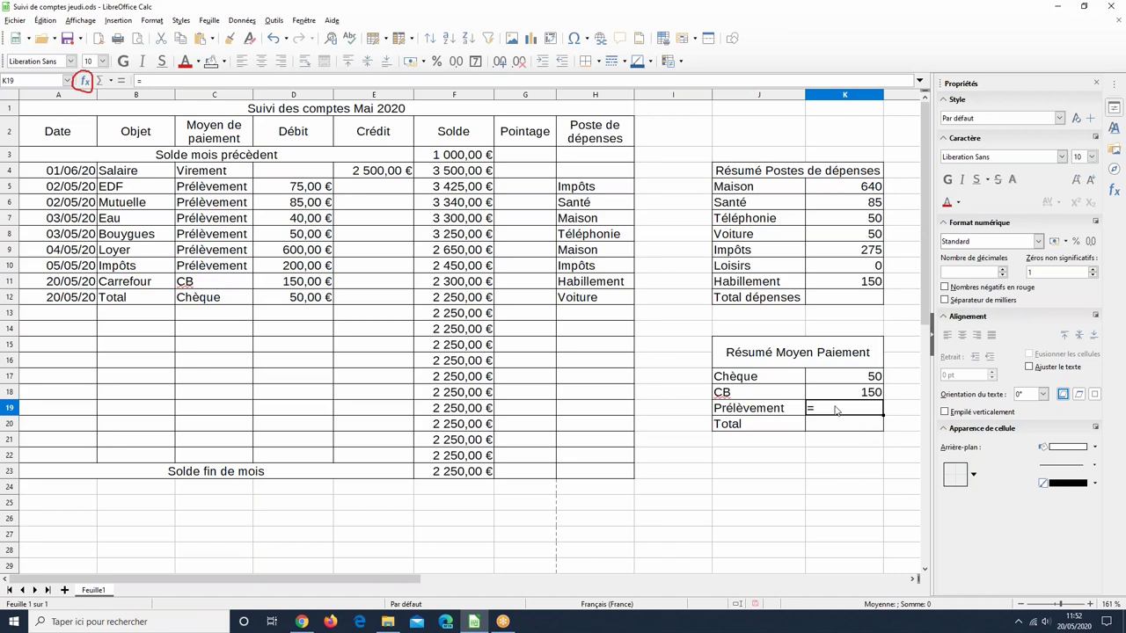
Step: Start a SOMME.SI formula in K19 with the function wizard, using the Moyen de paiement cells C4:C22 as the evaluated range
left_click(84, 81)
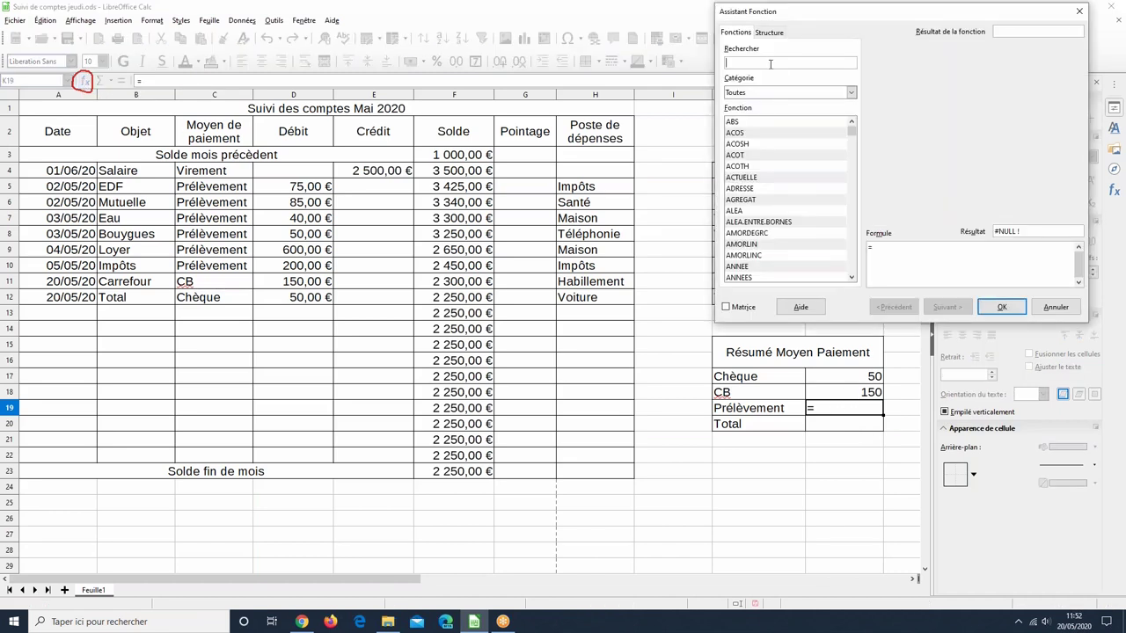
type("somme")
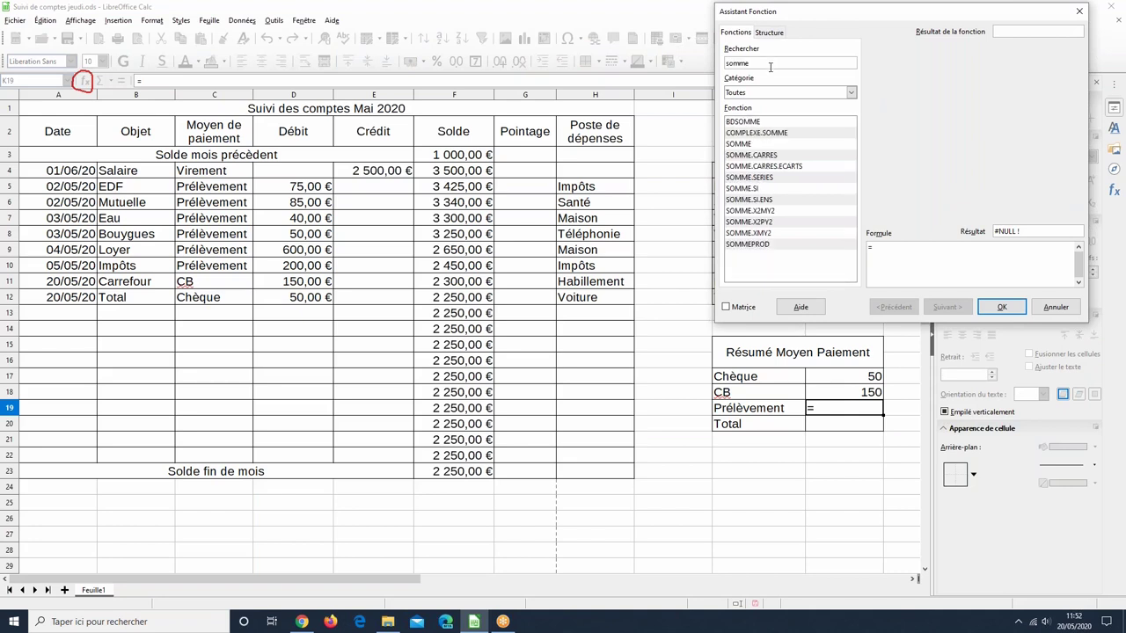
left_click(749, 188)
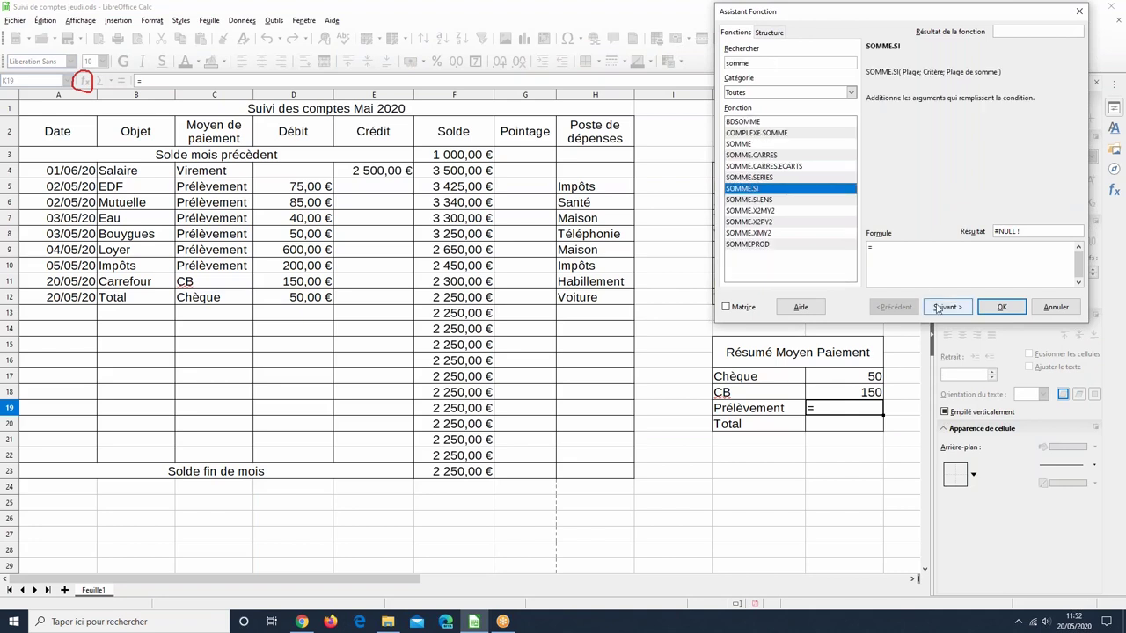
left_click(939, 308)
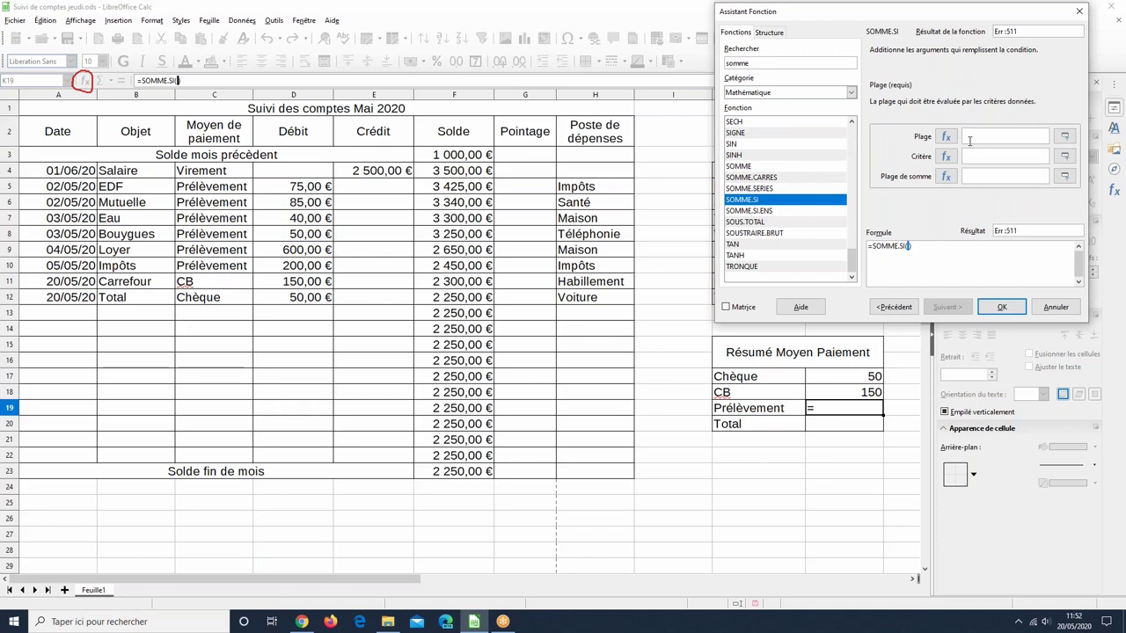
left_click_drag(224, 172, 230, 463)
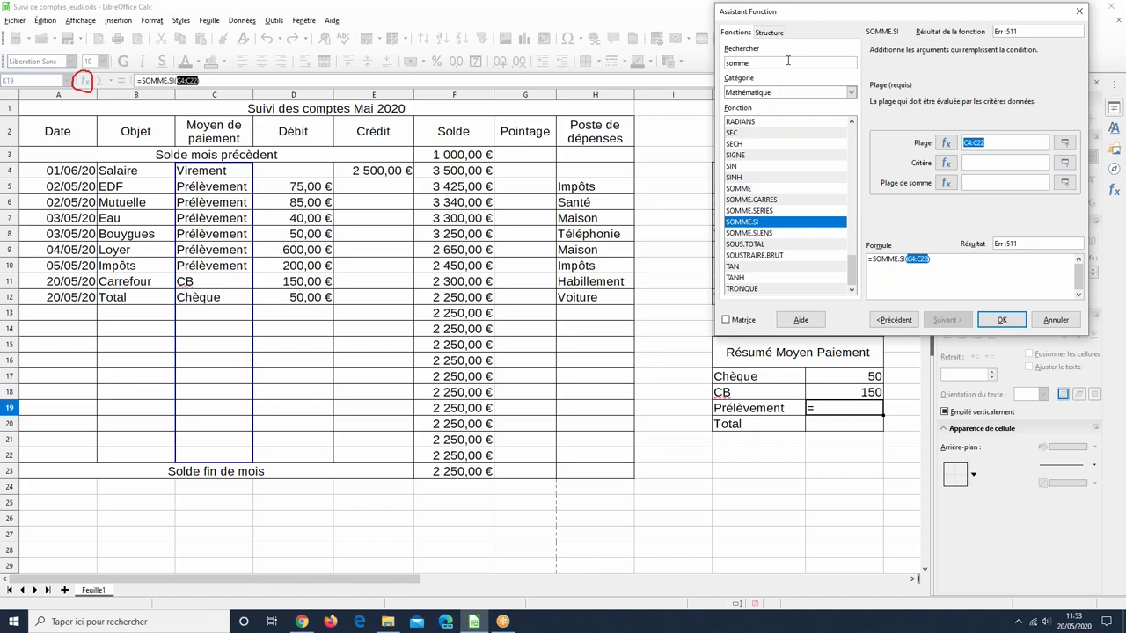
Step: Make the evaluated range of the Prélèvement formula absolute as $C$4:$C$22
left_click(964, 142)
type("$C$")
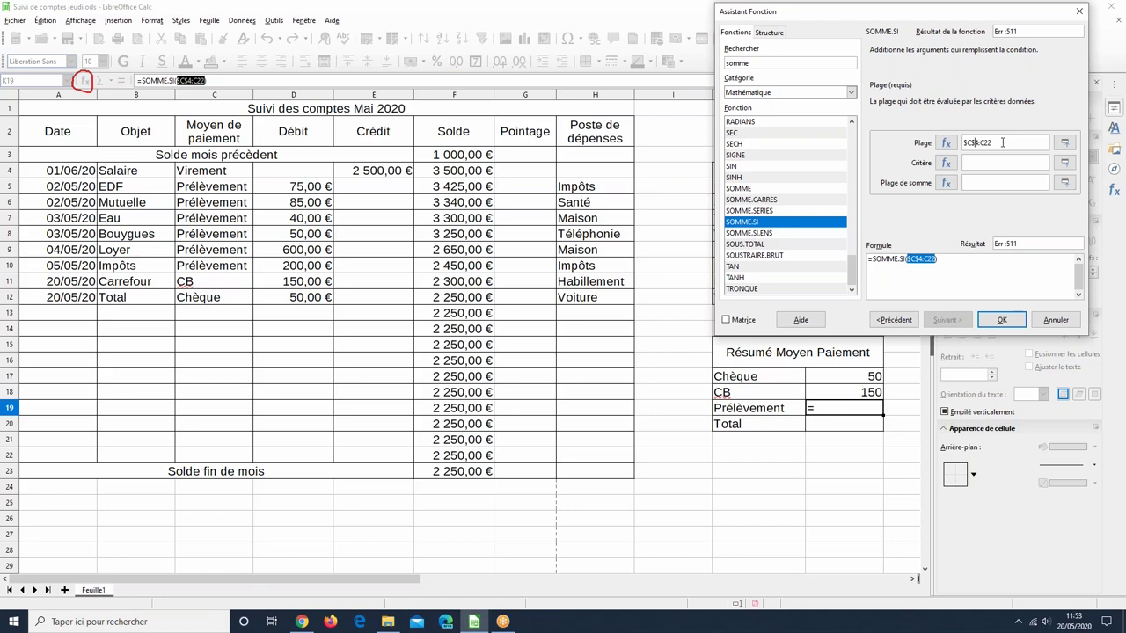
left_click(974, 143)
type("$")
left_click(982, 143)
type("$C$")
Step: Set the criterion to the Prélèvement label in J19 and the sum range to the Débit cells D4:D22
left_click(980, 161)
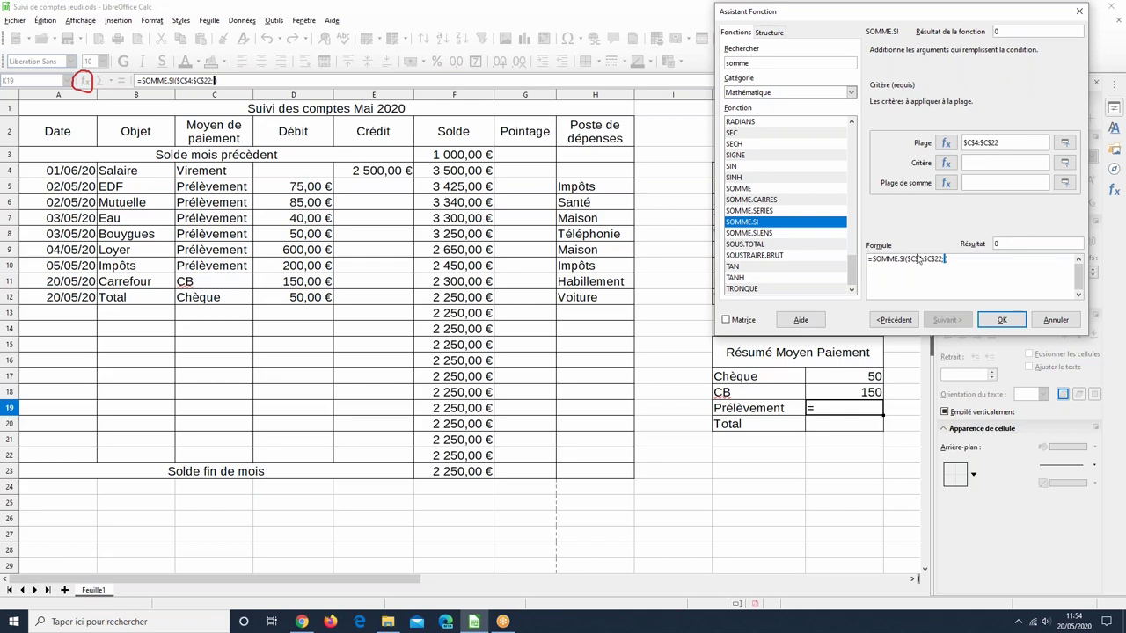
left_click(737, 413)
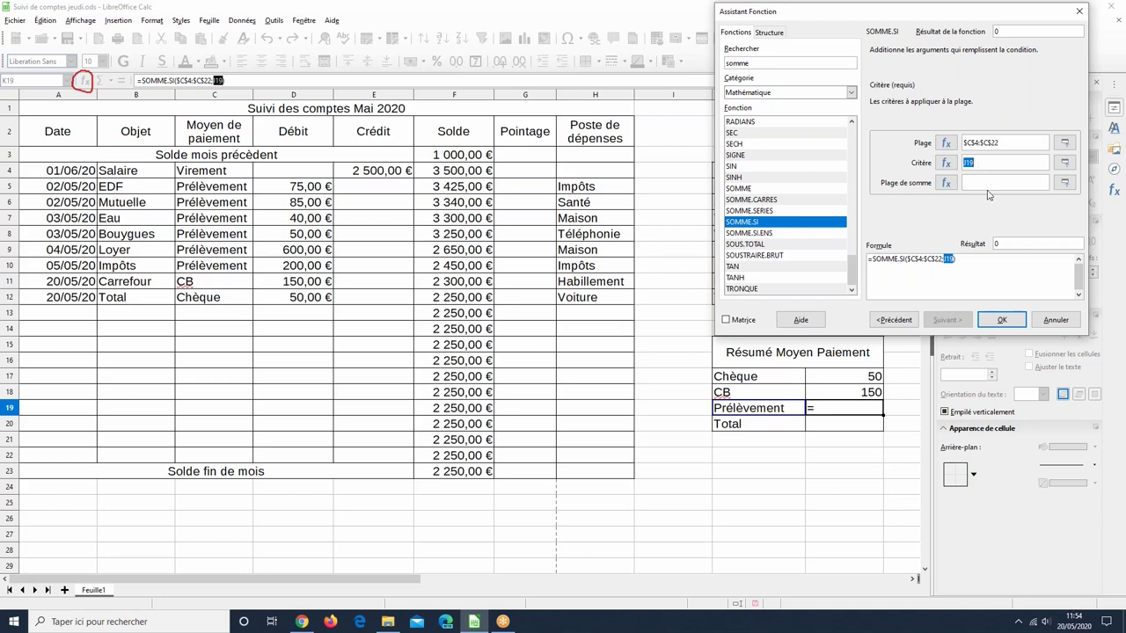
left_click(989, 184)
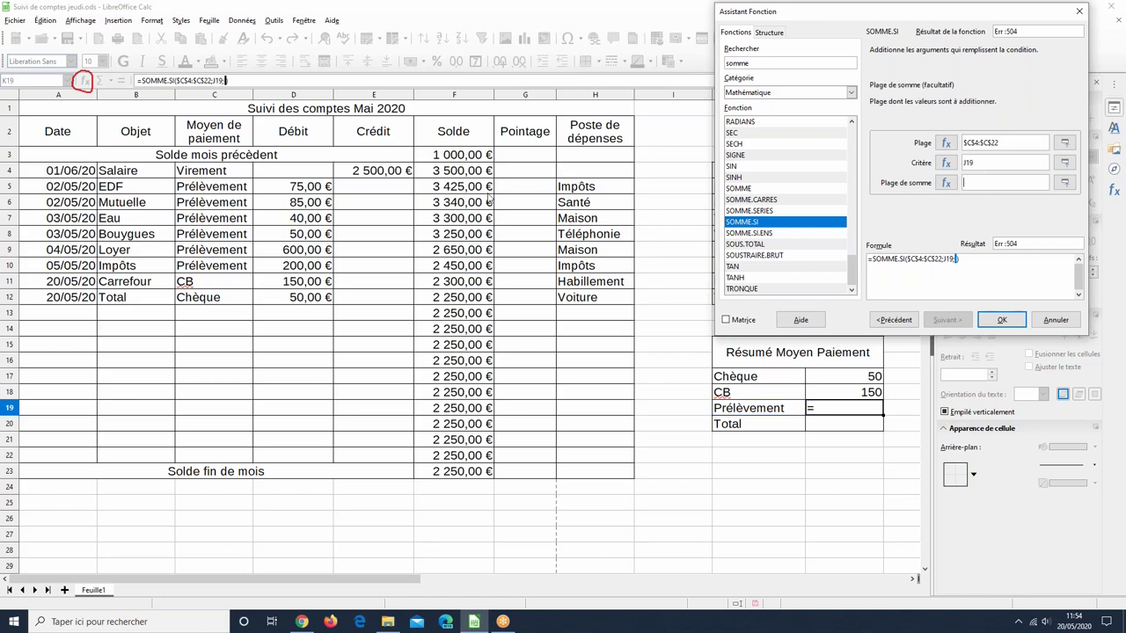
left_click_drag(312, 176, 307, 458)
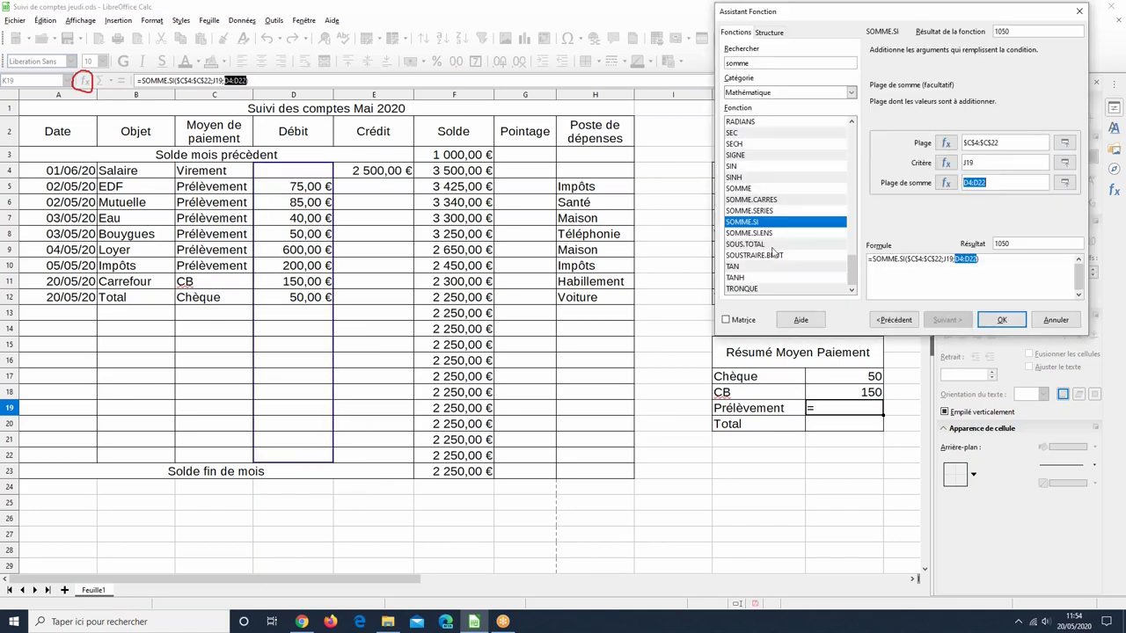
Step: Make the sum range absolute as $D$4:$D$22 and validate the Prélèvement formula in K19
left_click(963, 183)
type("$D")
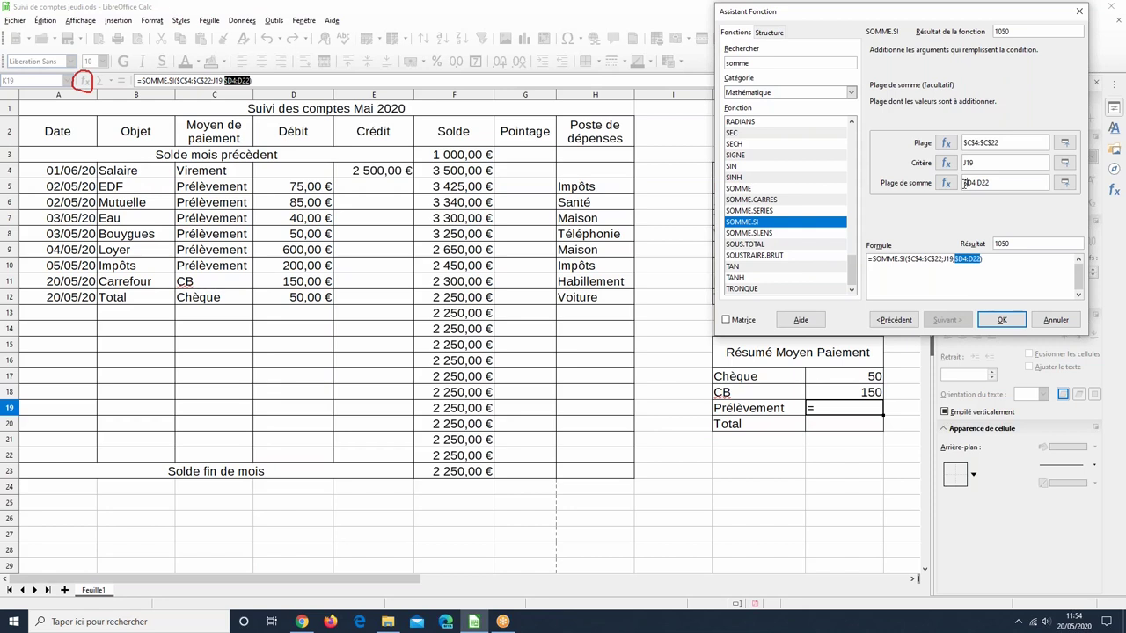
type("$")
type("$D$")
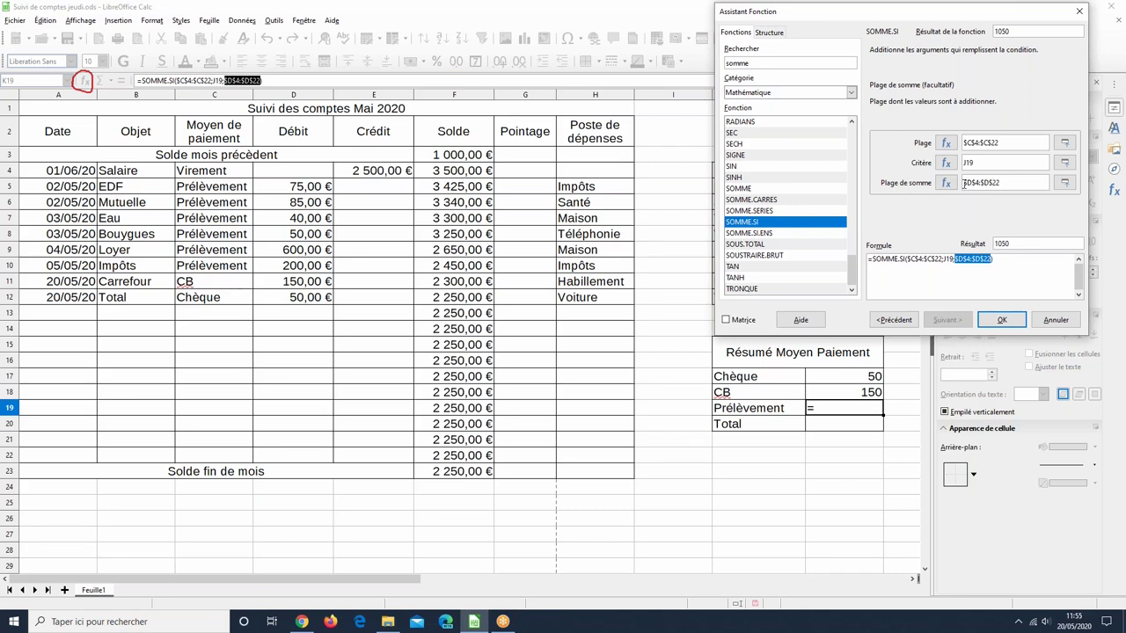
left_click(1003, 320)
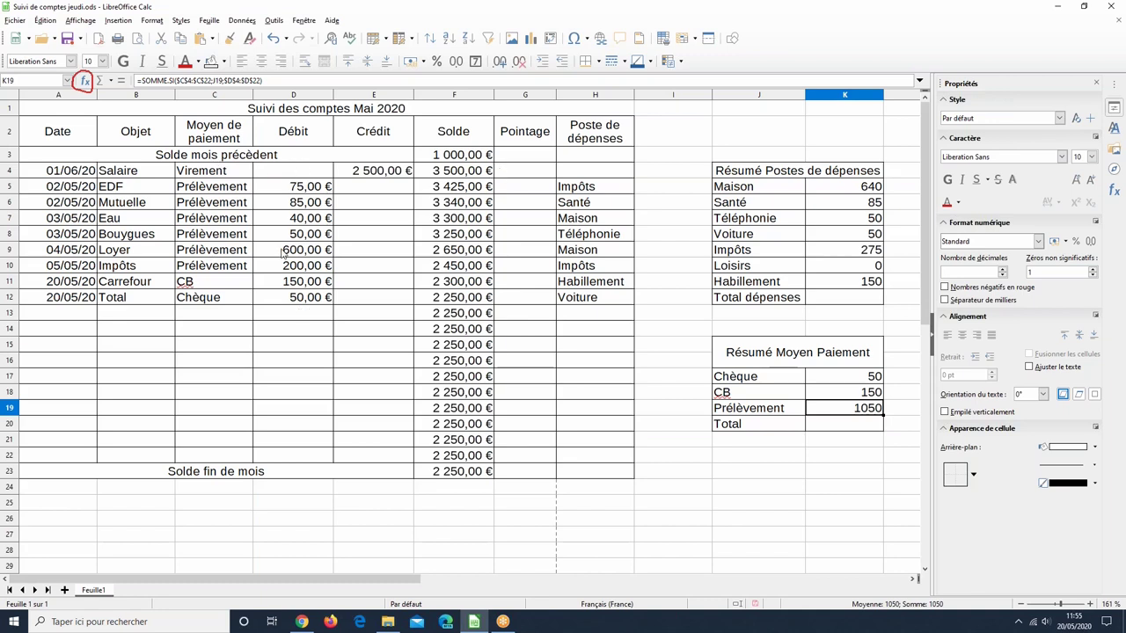
Step: Total the expense categories in K12 with a SOMME of K5:K11
left_click(840, 302)
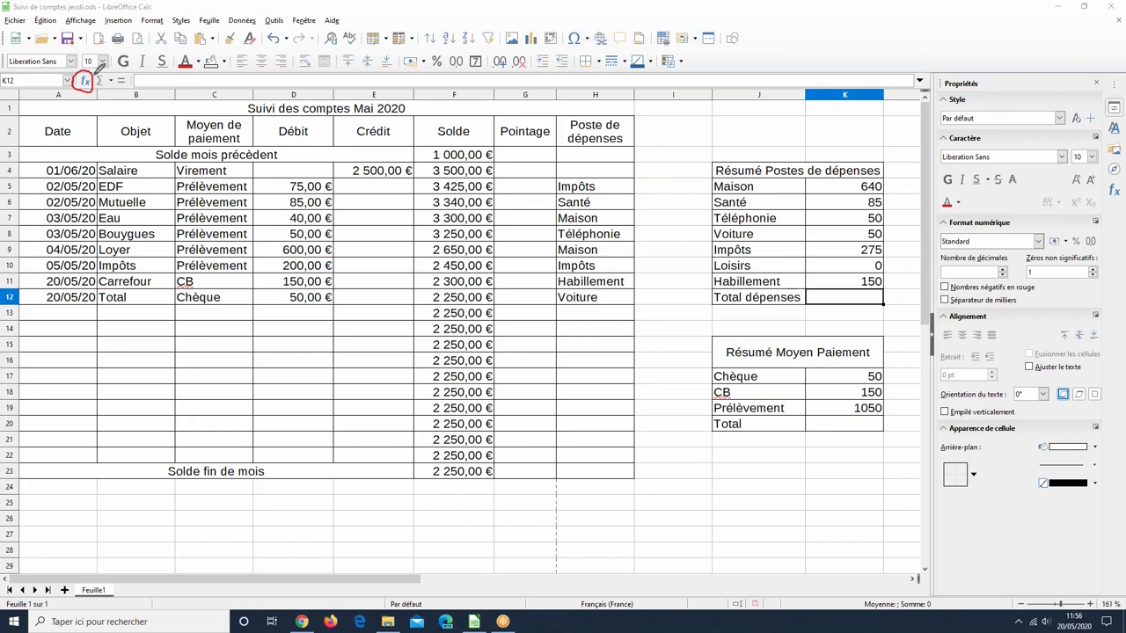
left_click_drag(108, 68, 104, 88)
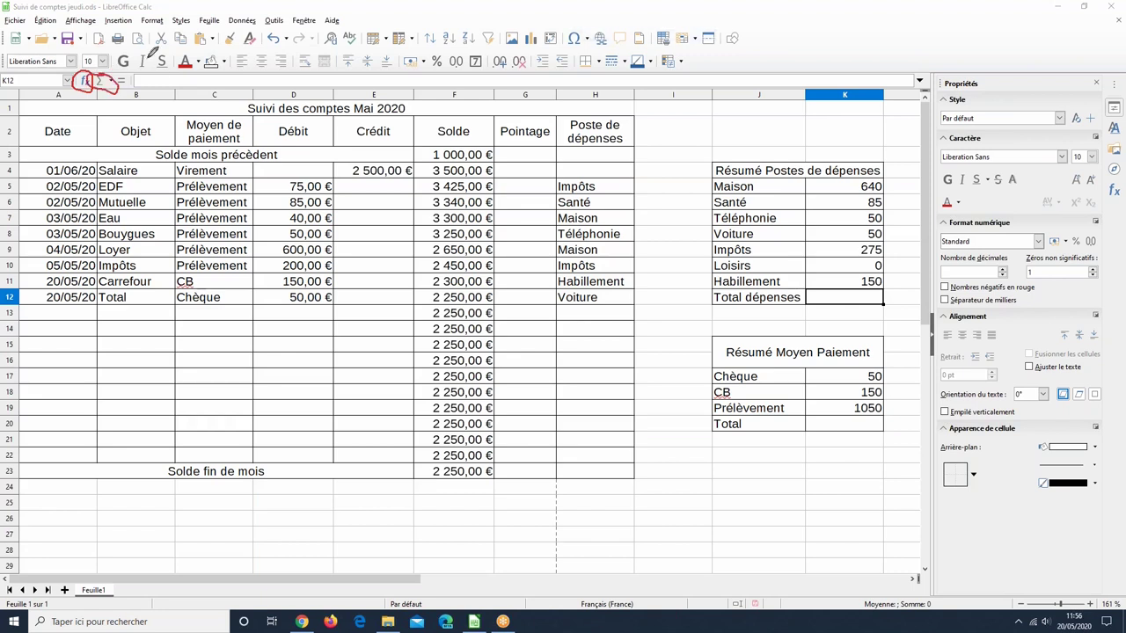
left_click(111, 82)
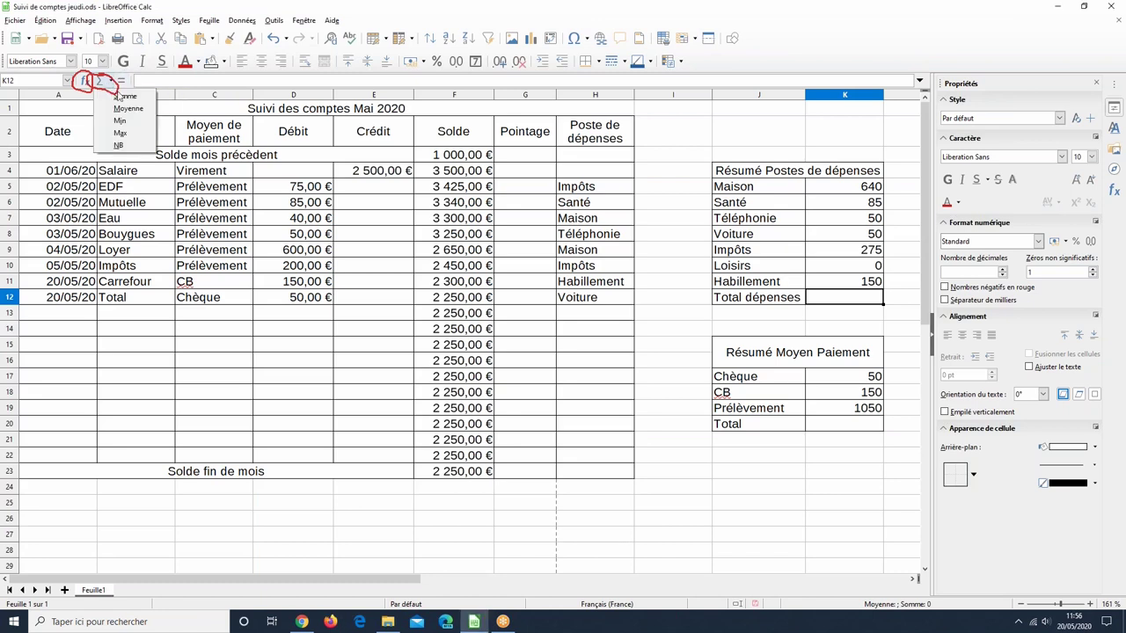
left_click(123, 96)
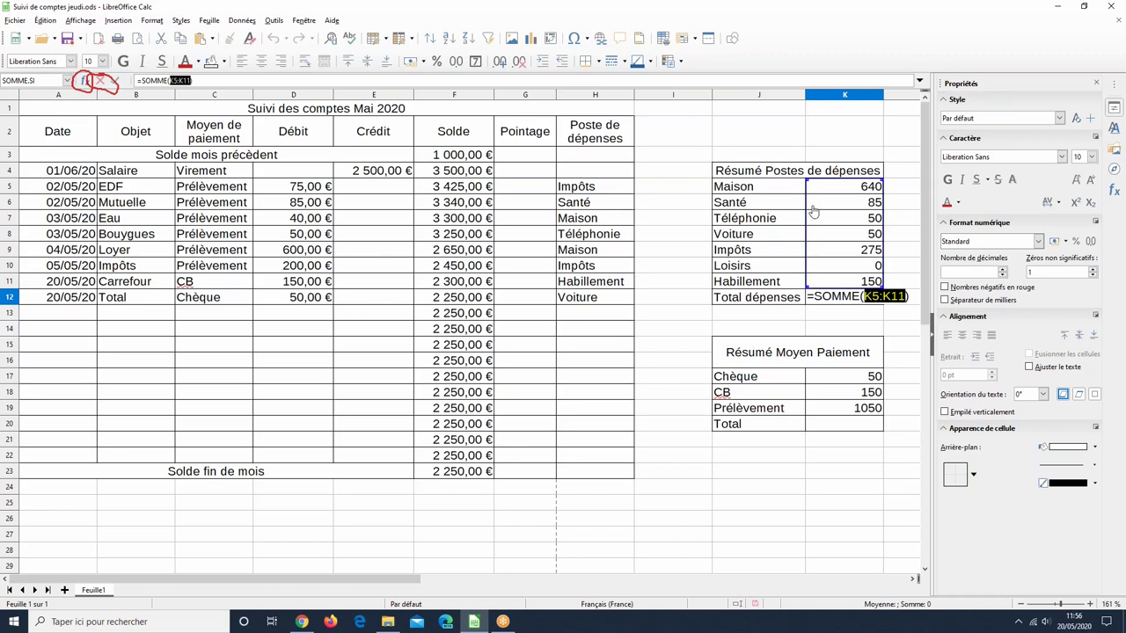
mouse_move(804, 183)
left_mouse_down()
mouse_move(809, 219)
mouse_move(802, 186)
mouse_move(813, 187)
left_mouse_up()
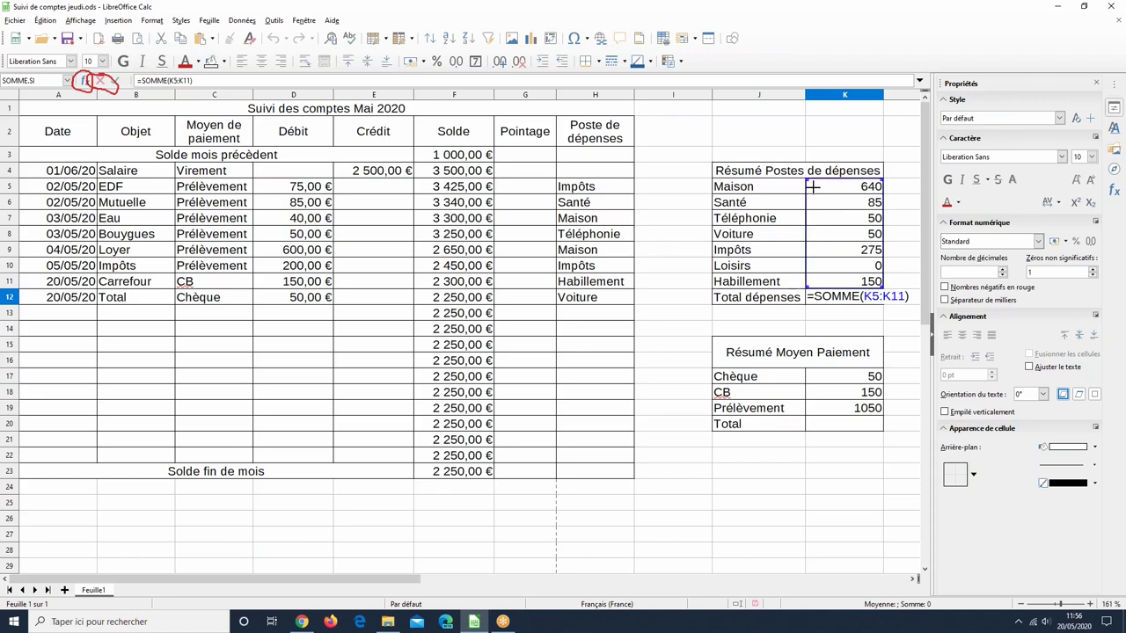
key("Return")
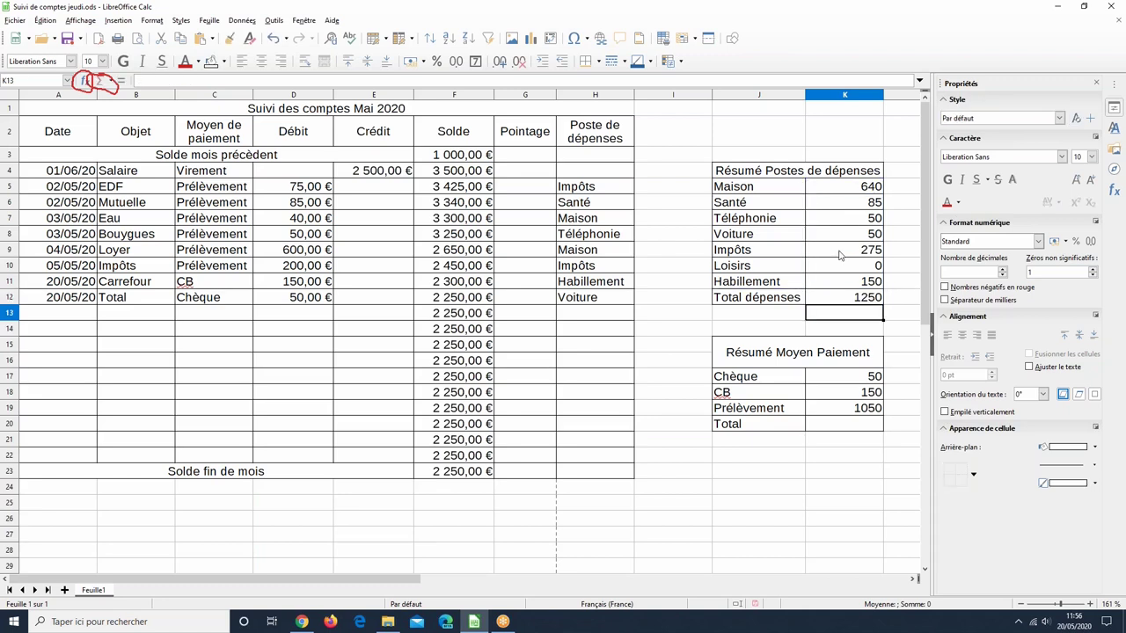
Step: Total the payment methods in K20 with a SOMME of K17:K19
left_click(850, 422)
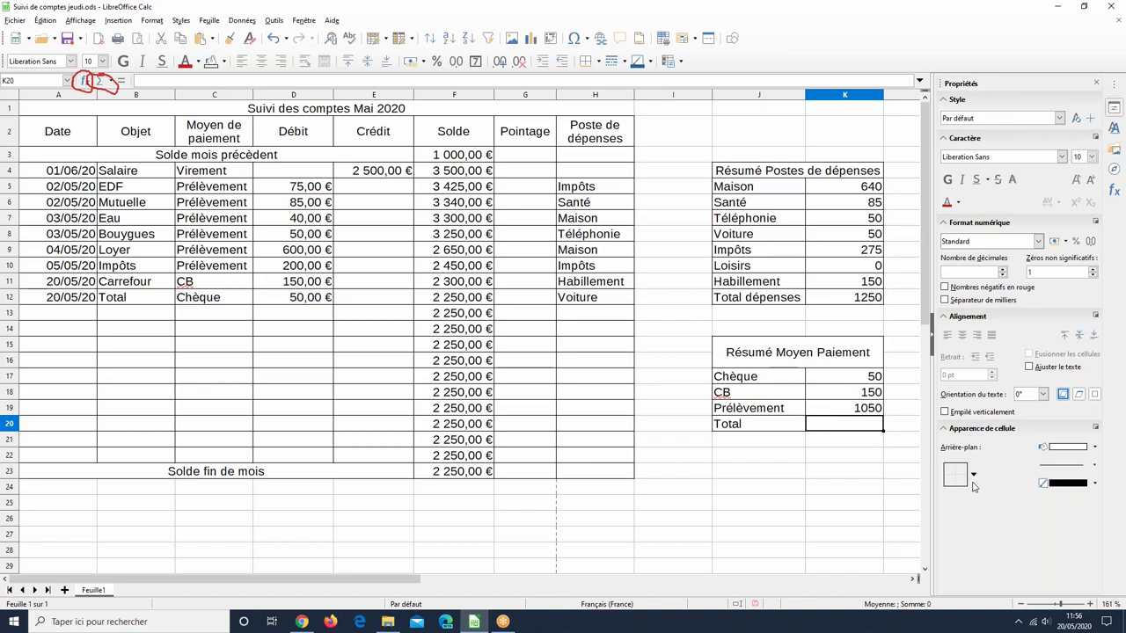
left_click(102, 81)
left_click(128, 97)
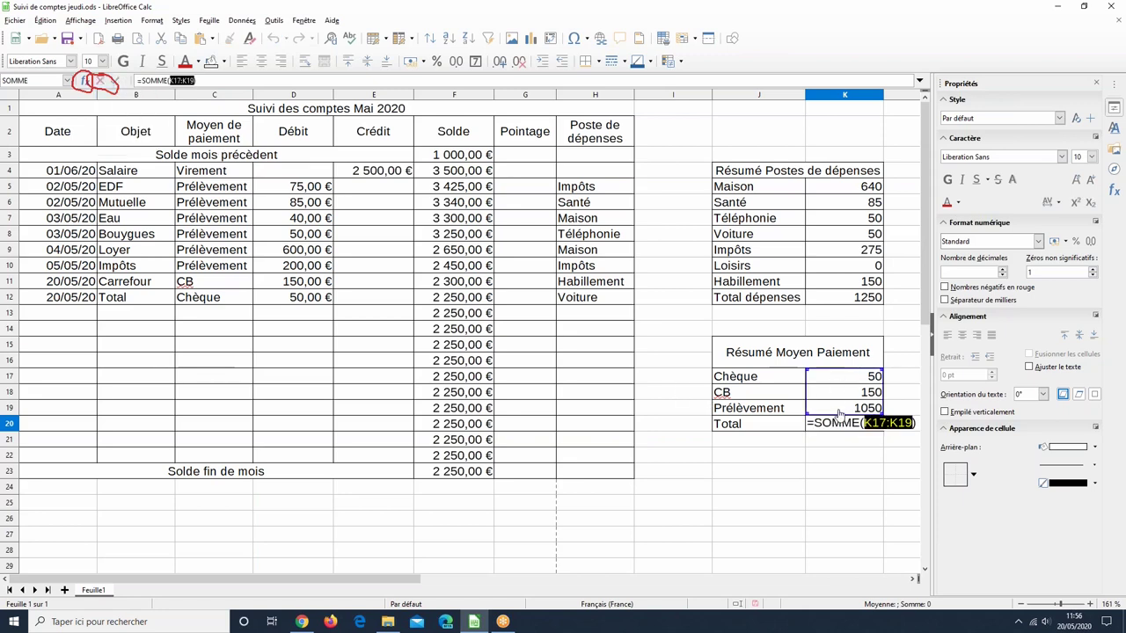
key("Return")
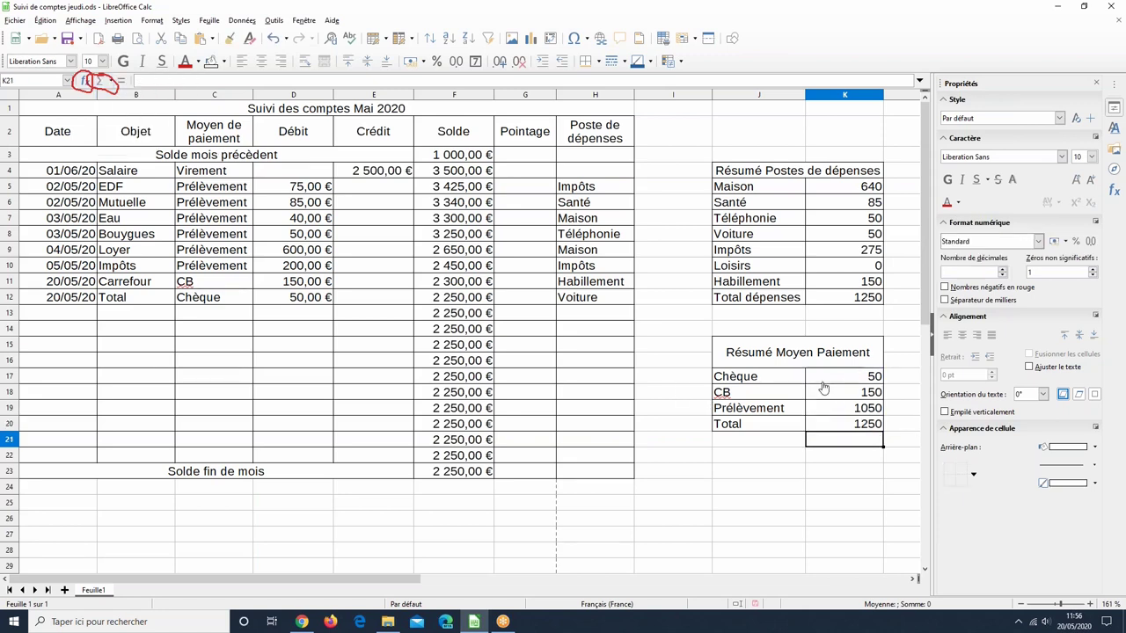
left_click(832, 304)
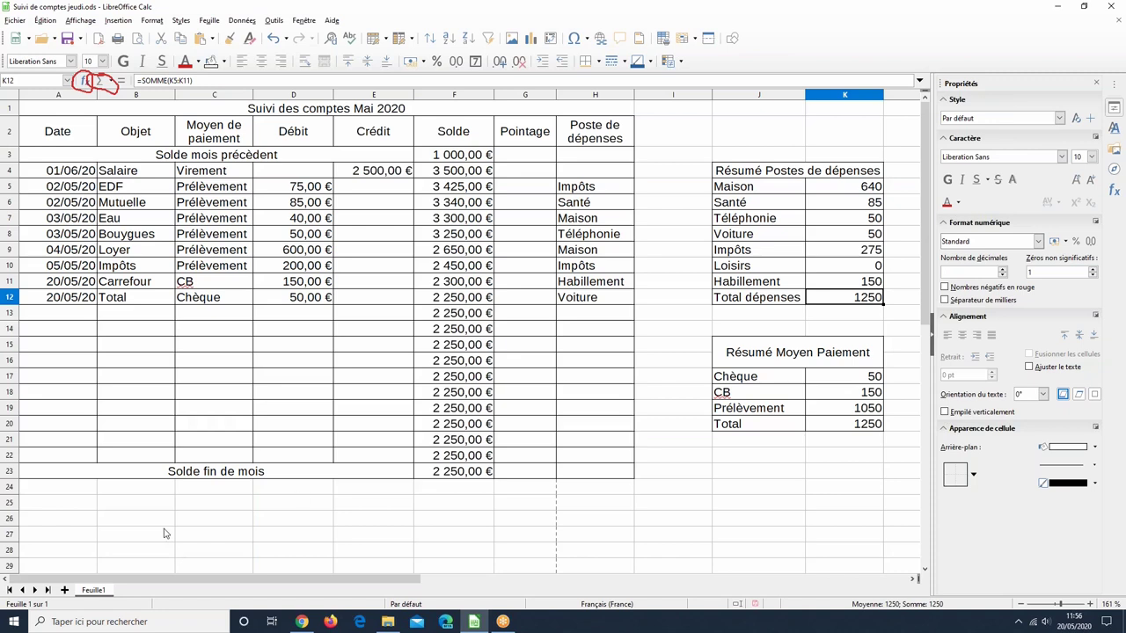
Step: Clear the Carrefour and Total entries in A11:E12 and their expense categories in H11:H12
left_click(65, 285)
left_click_drag(104, 290, 341, 301)
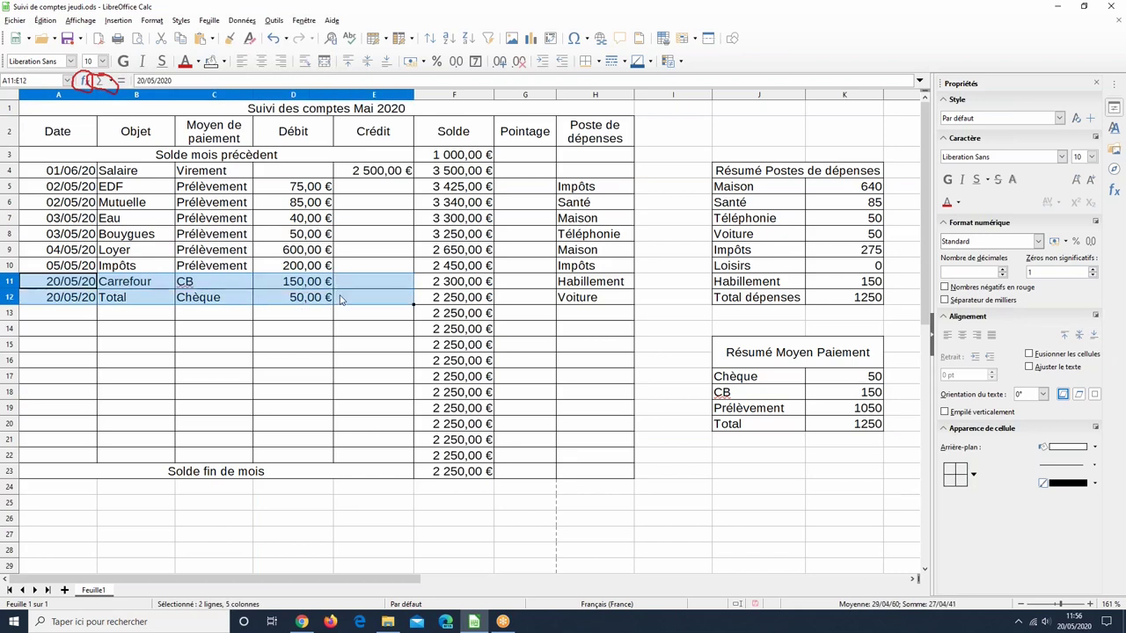
key("Delete")
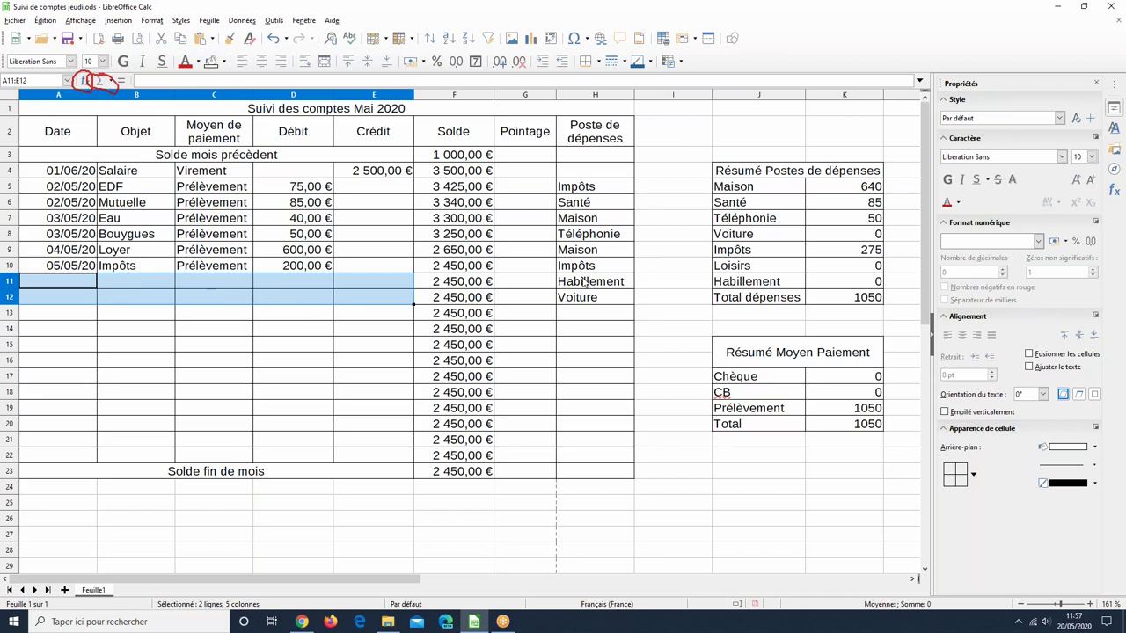
left_click_drag(584, 282, 586, 298)
key("Delete")
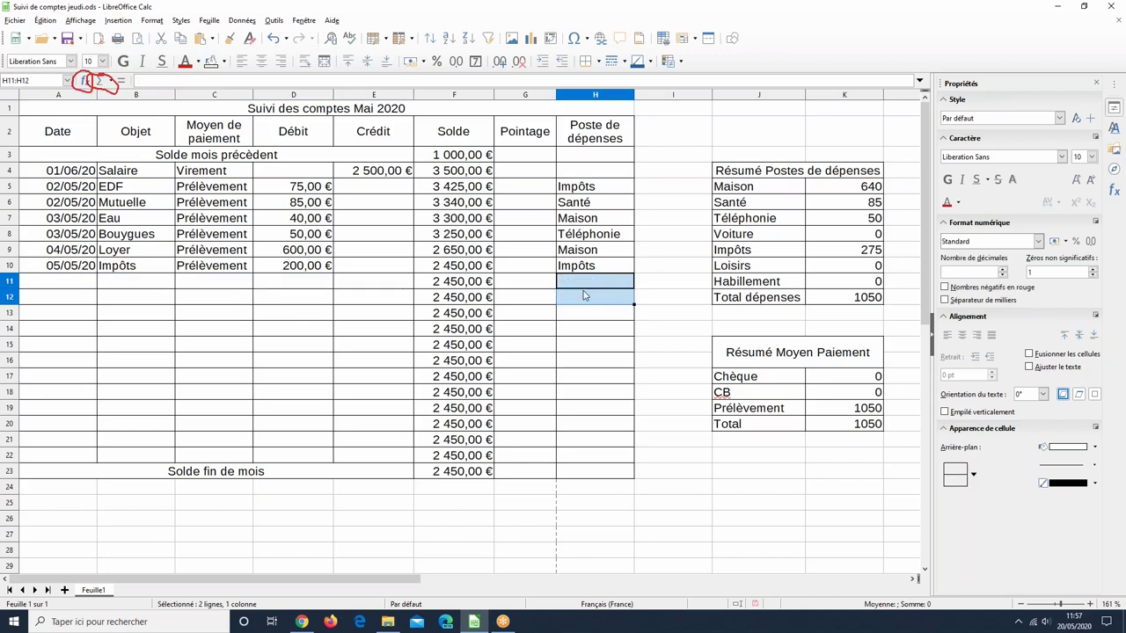
left_click(781, 487)
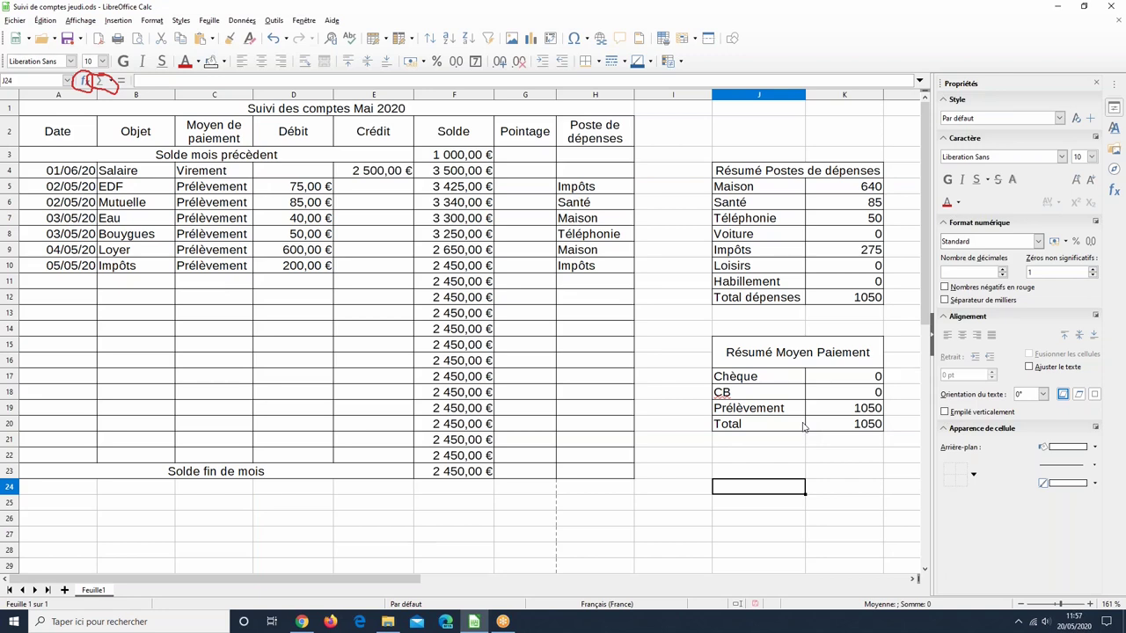
Step: Undo both deletions to restore the Carrefour and Total rows with their expense categories
left_click(273, 38)
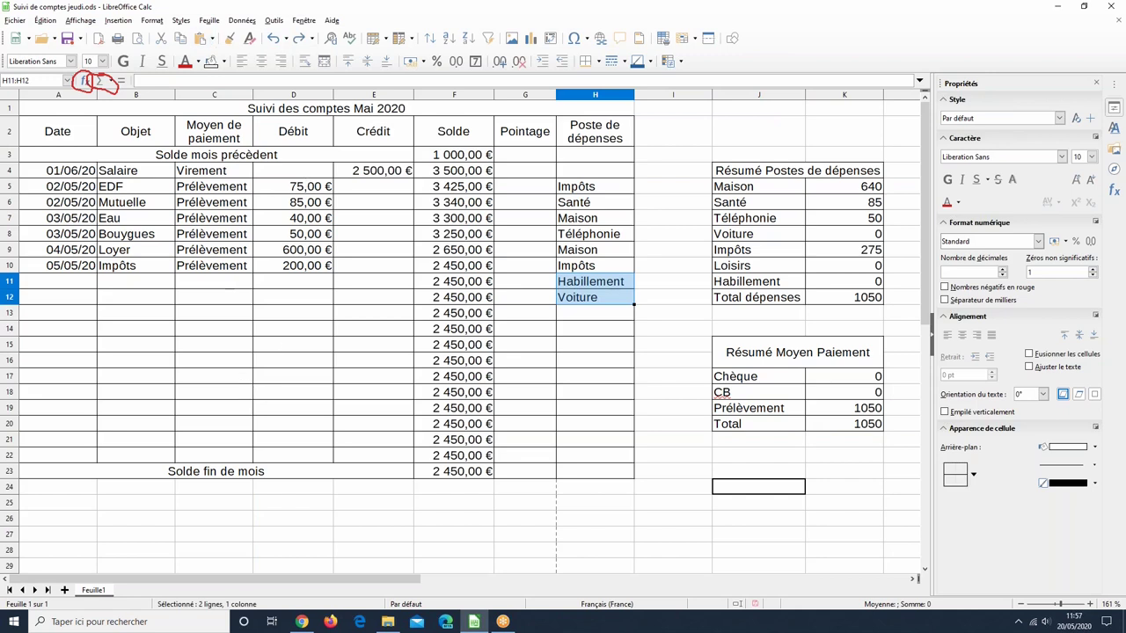
left_click(273, 38)
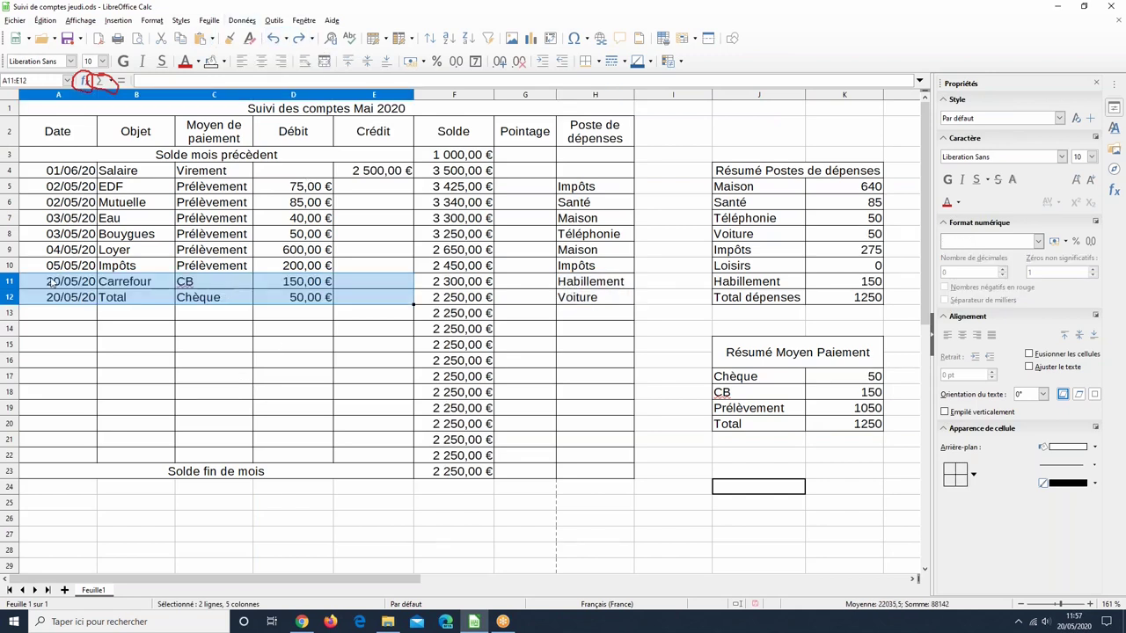
left_click_drag(51, 283, 591, 301)
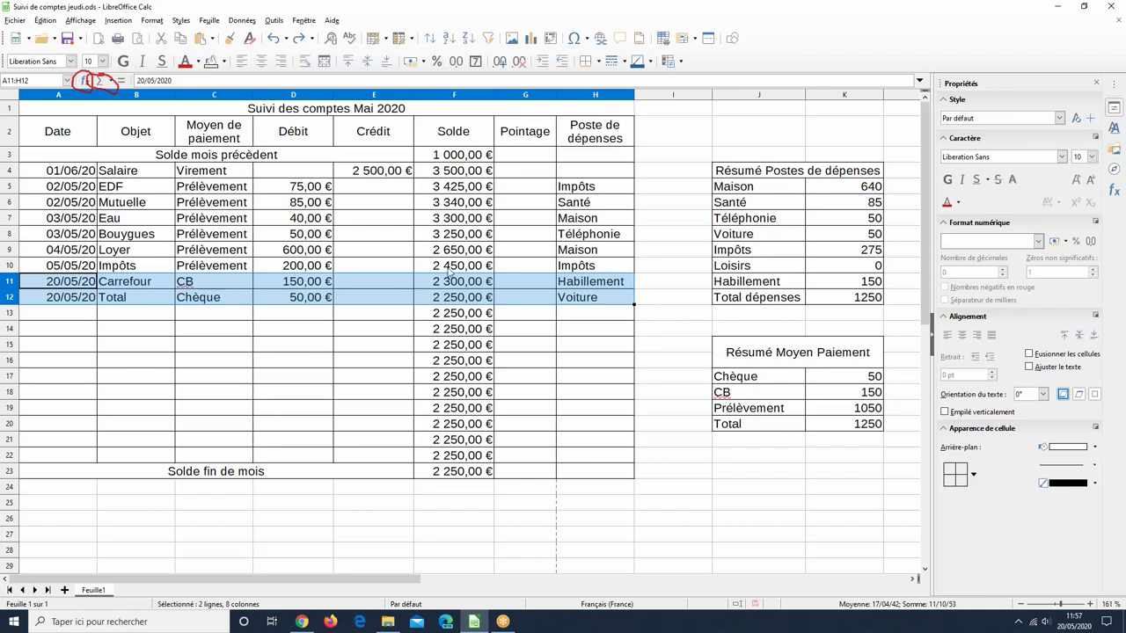
left_click(359, 344)
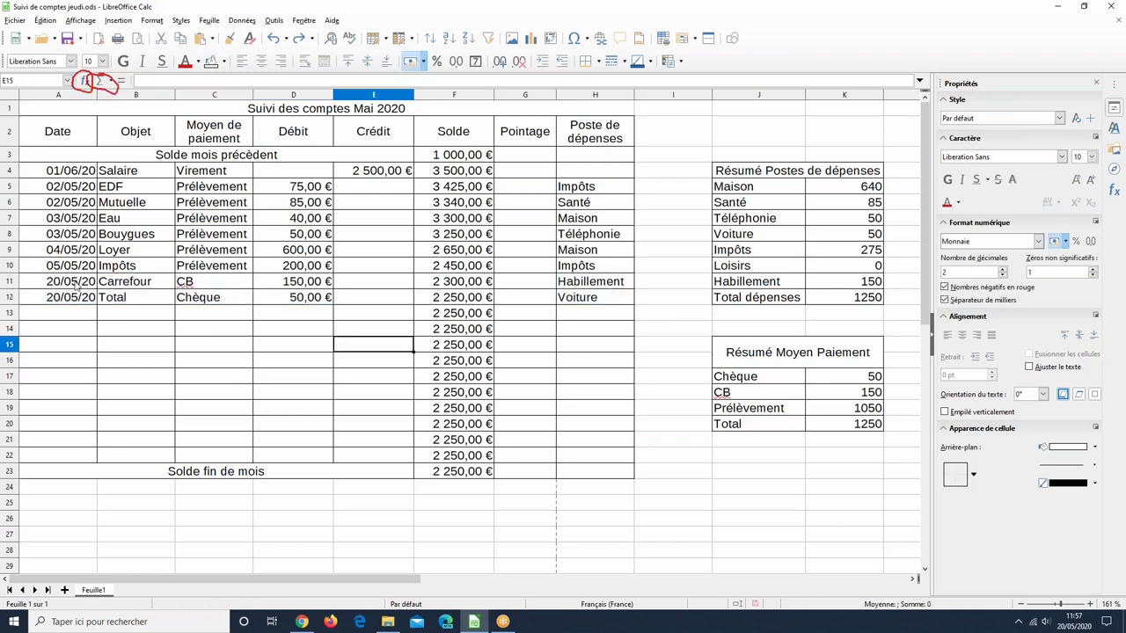
Step: Empty the Carrefour and Total rows by deleting the contents of A11:D12 and H11:H12
left_click_drag(51, 283, 307, 300)
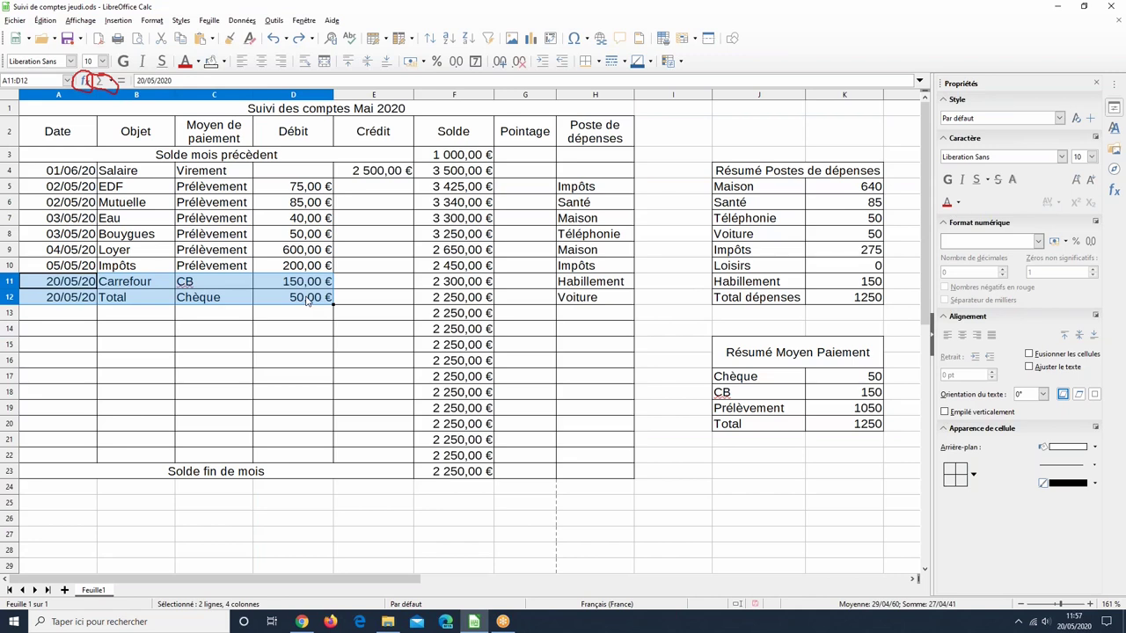
key("Delete")
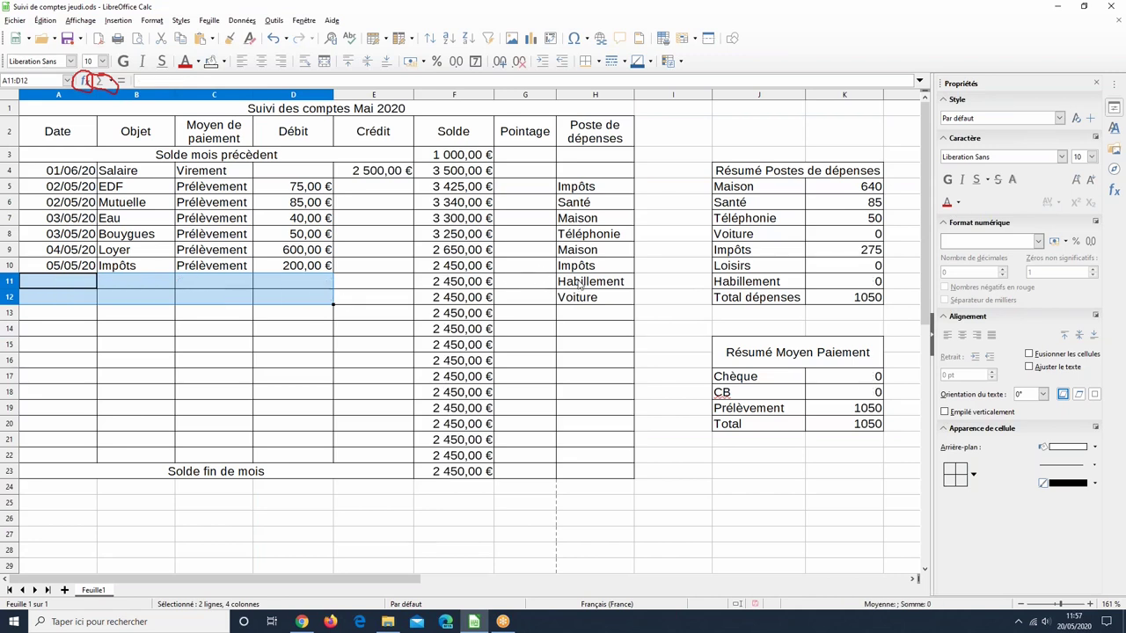
left_click_drag(580, 284, 580, 300)
key("Delete")
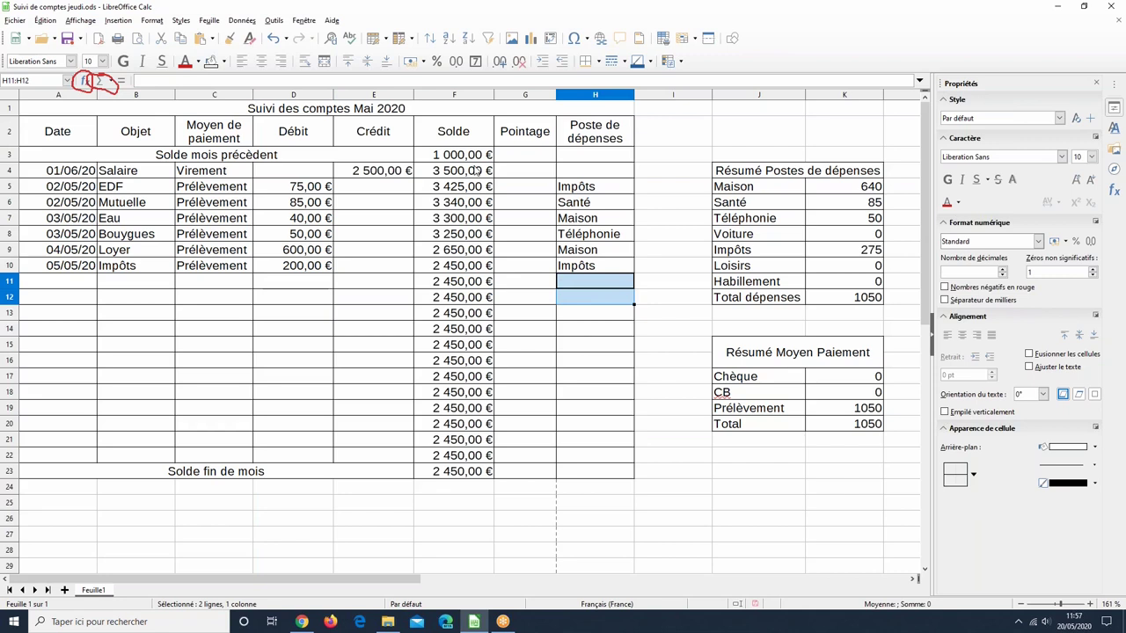
Step: Fill the Solde cells F3:F23 with a light red background
left_click_drag(474, 155, 479, 473)
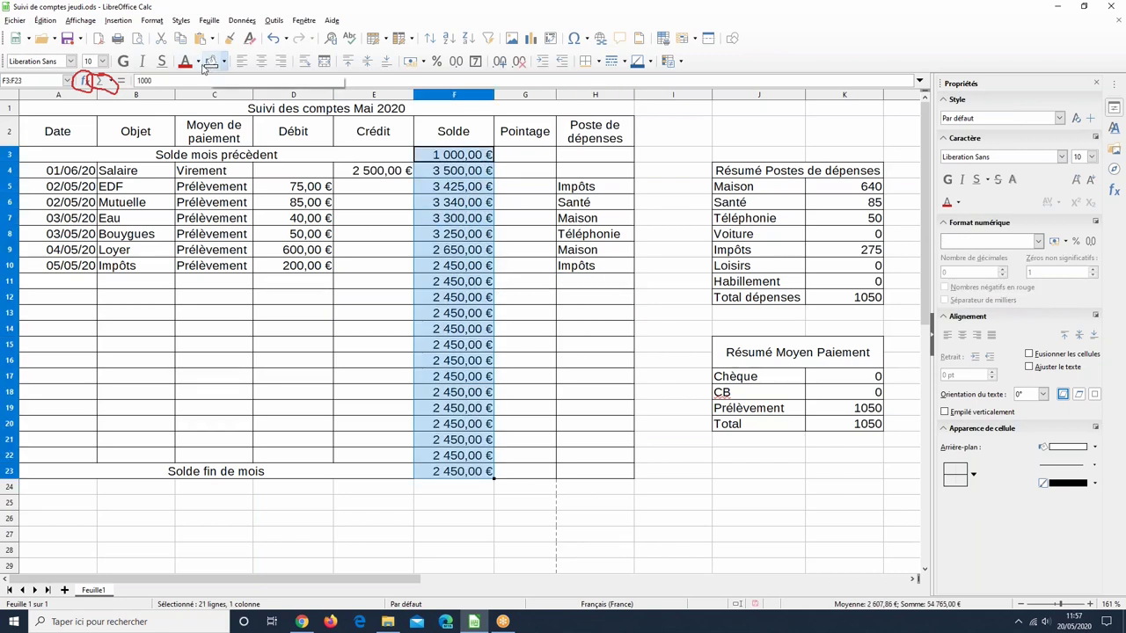
left_click(223, 60)
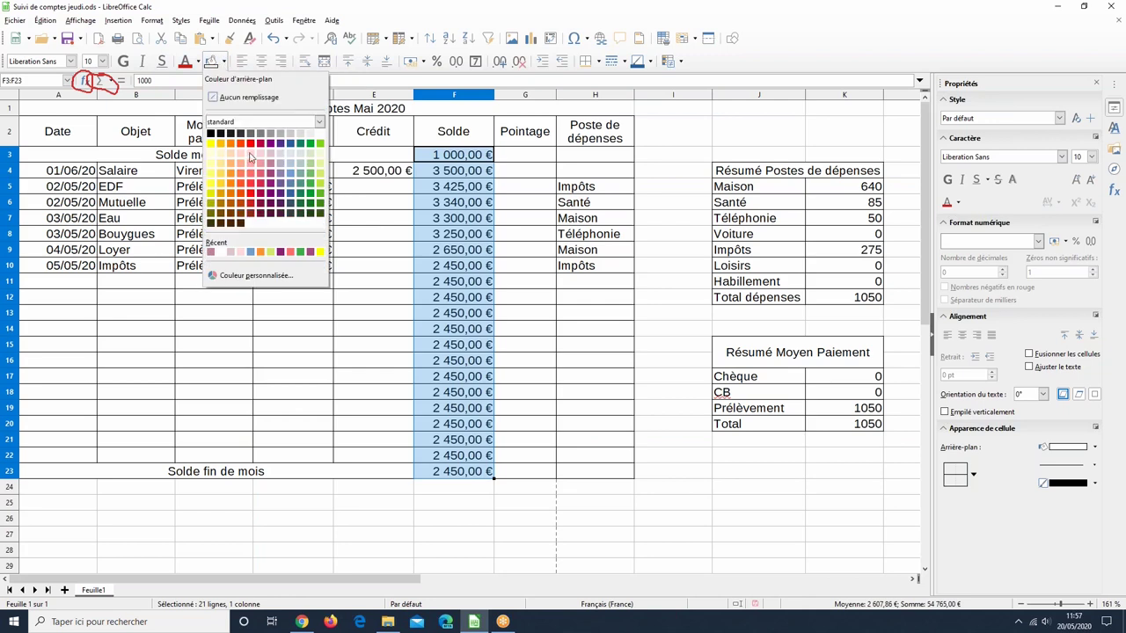
left_click(244, 154)
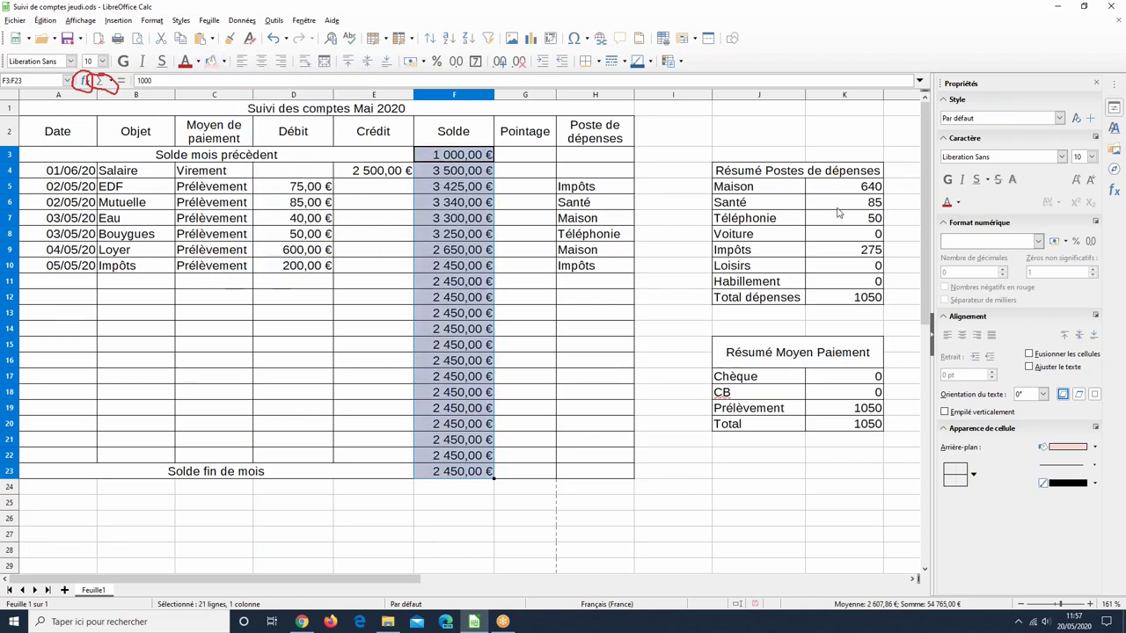
Step: Apply the same light red background to the summary amounts in K5:K12 and K17:K20
left_click_drag(826, 189, 844, 297)
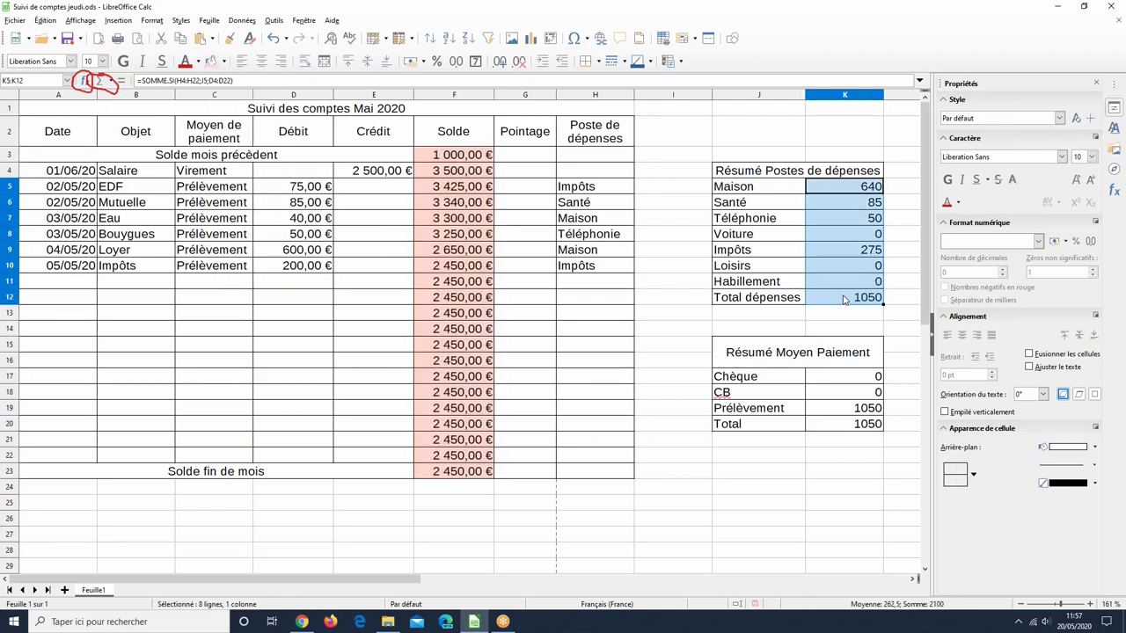
left_click(211, 61)
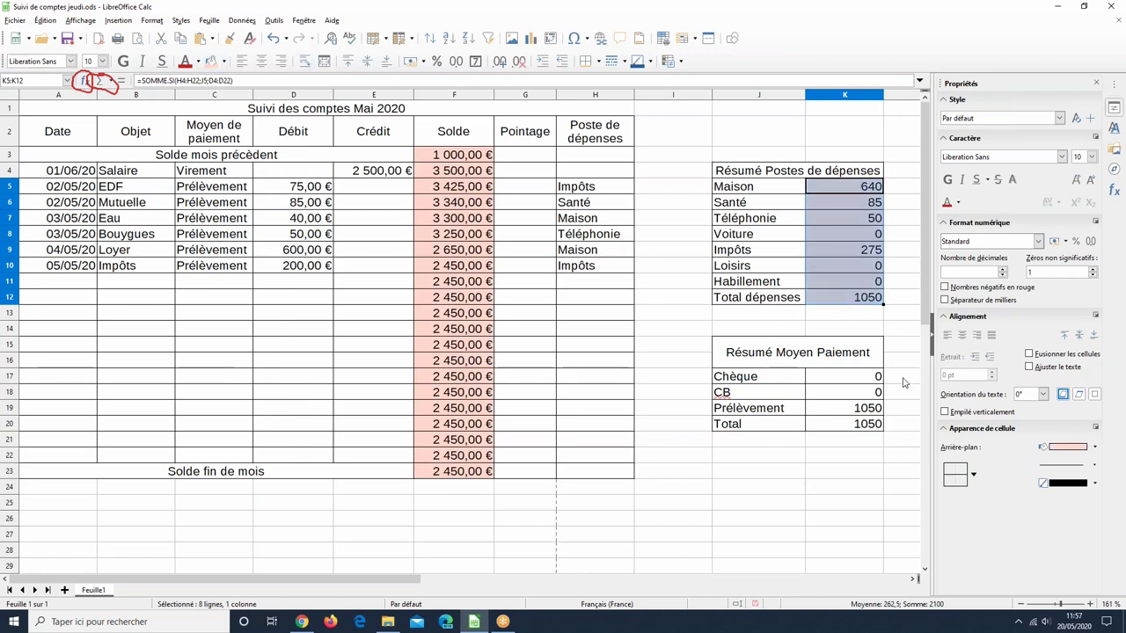
left_click(850, 378)
left_click_drag(849, 406, 849, 425)
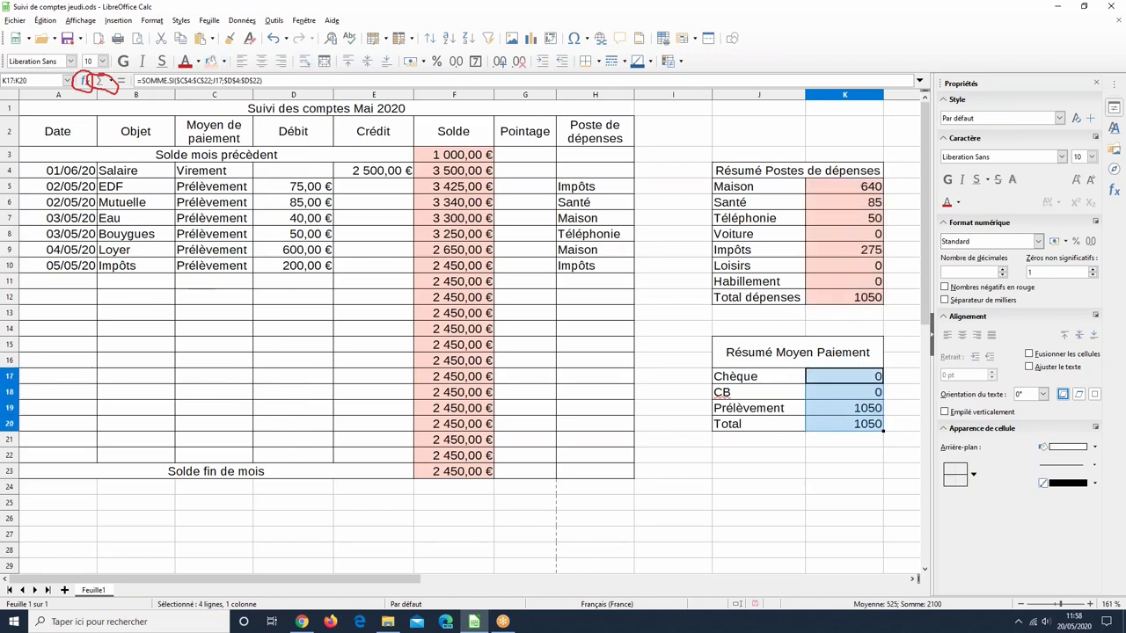
left_click(211, 61)
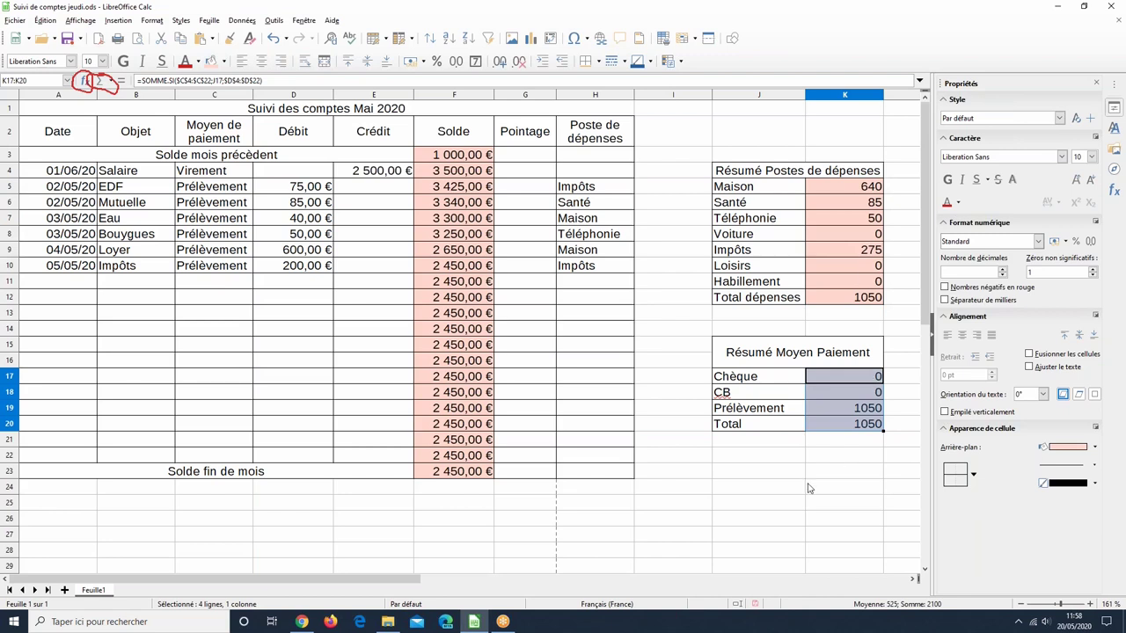
left_click(757, 488)
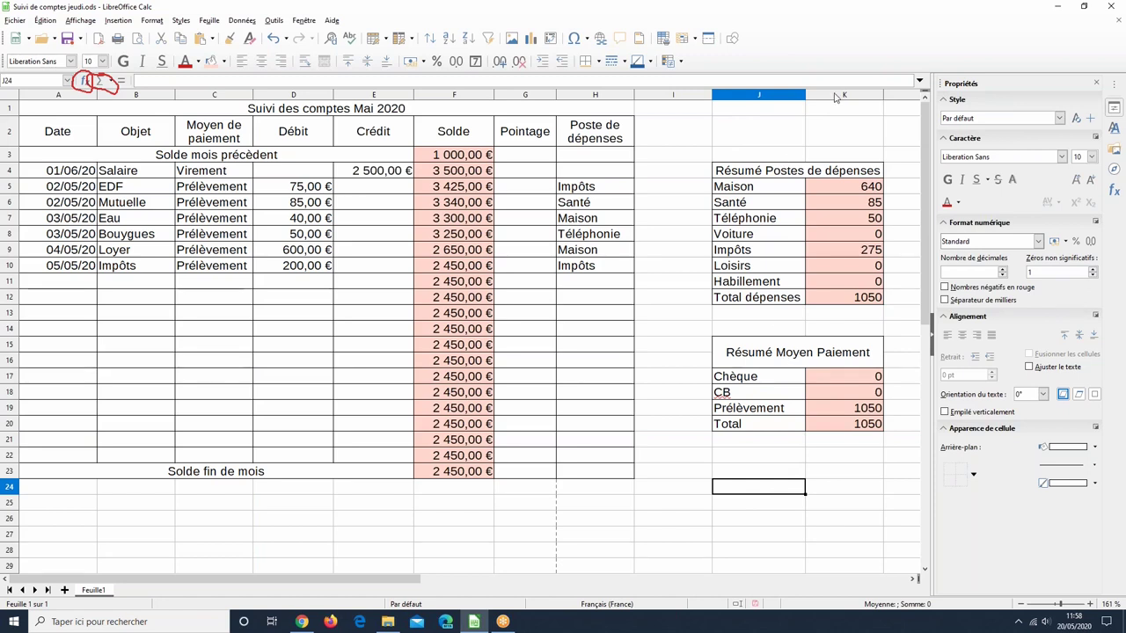
left_click(441, 158)
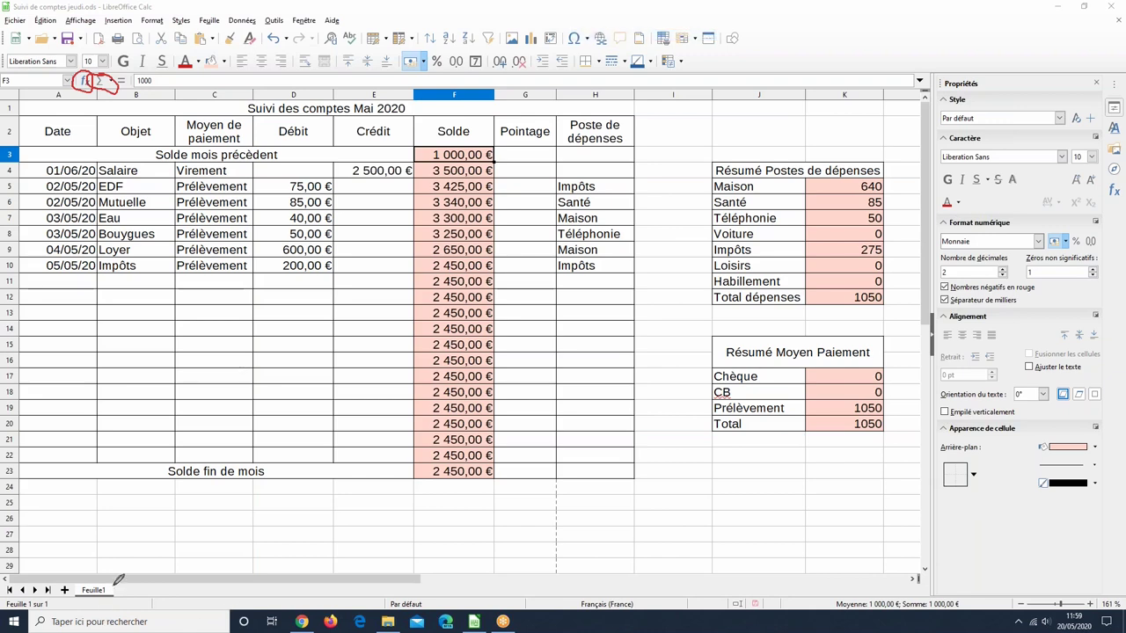
left_click_drag(119, 580, 119, 583)
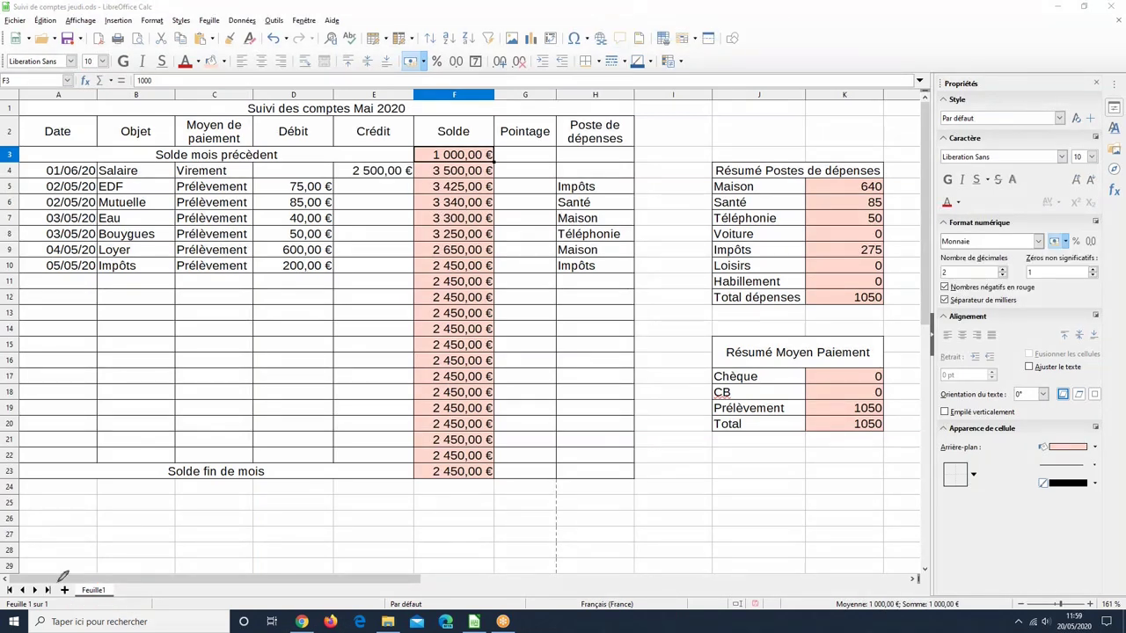
mouse_move(58, 601)
left_mouse_down()
mouse_move(298, 606)
mouse_move(60, 581)
left_mouse_up()
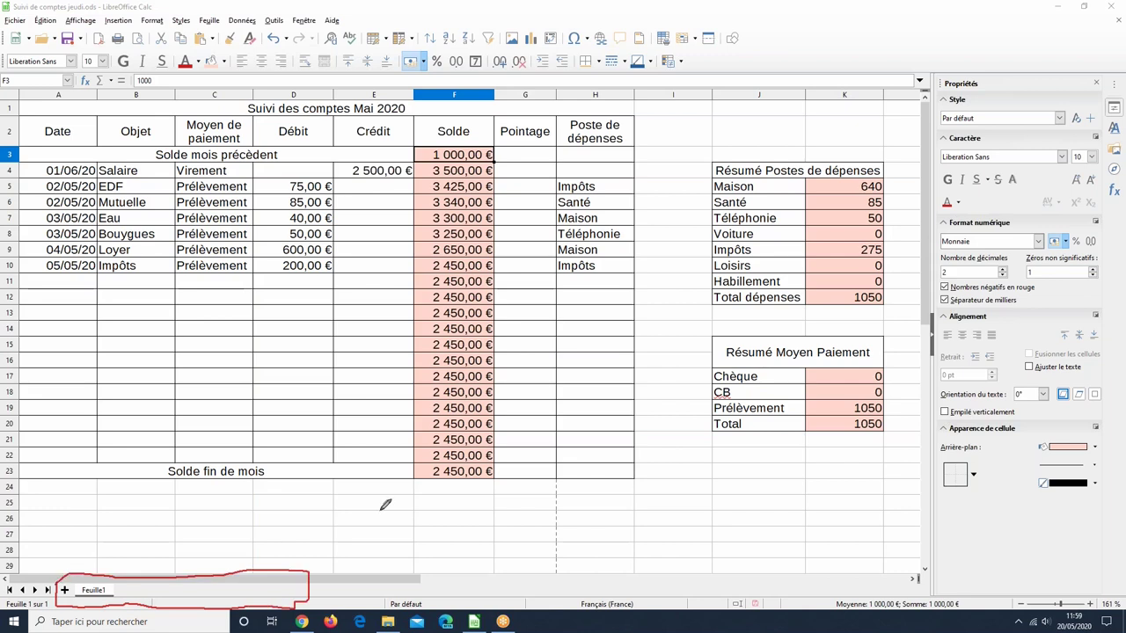
Step: Rename the sheet Feuille1 as Mai
right_click(94, 591)
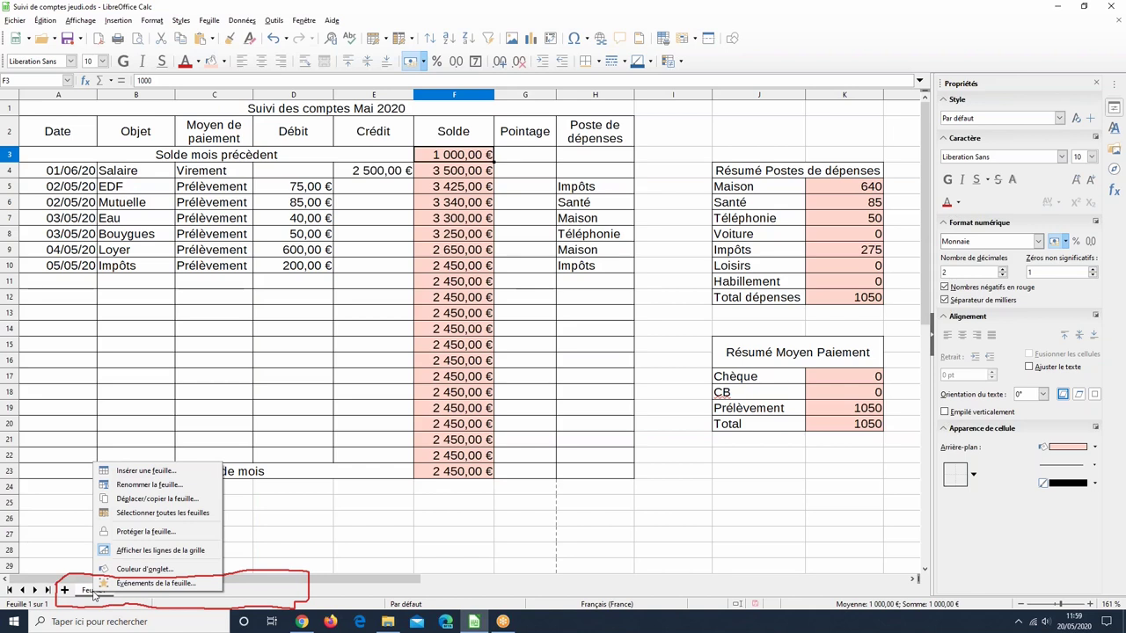
left_click(170, 487)
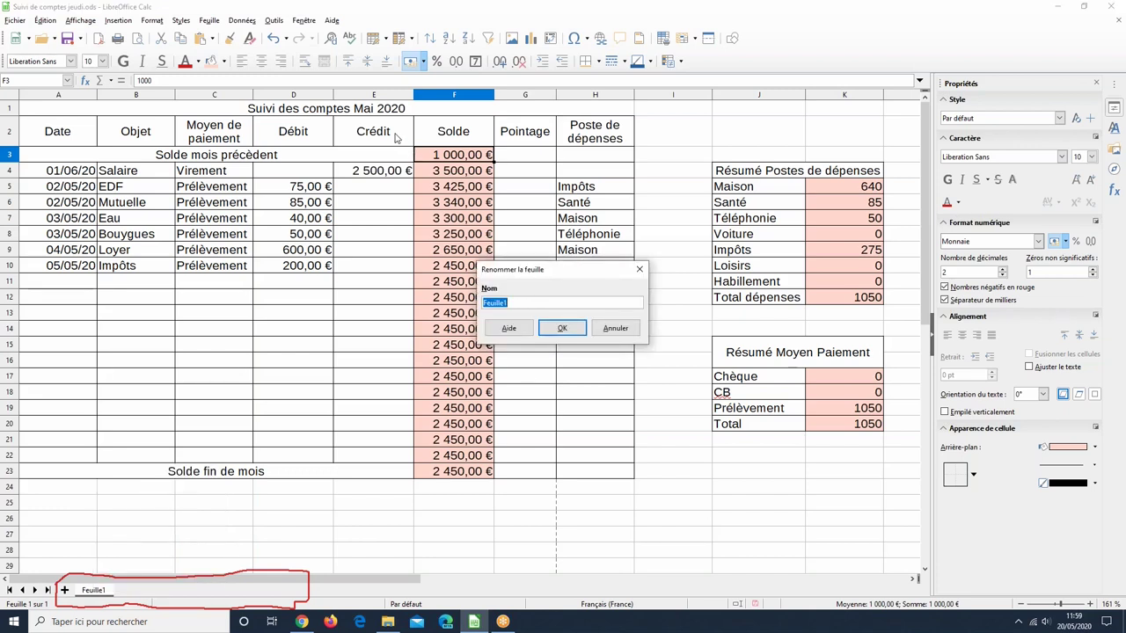
type("Mai")
key("Return")
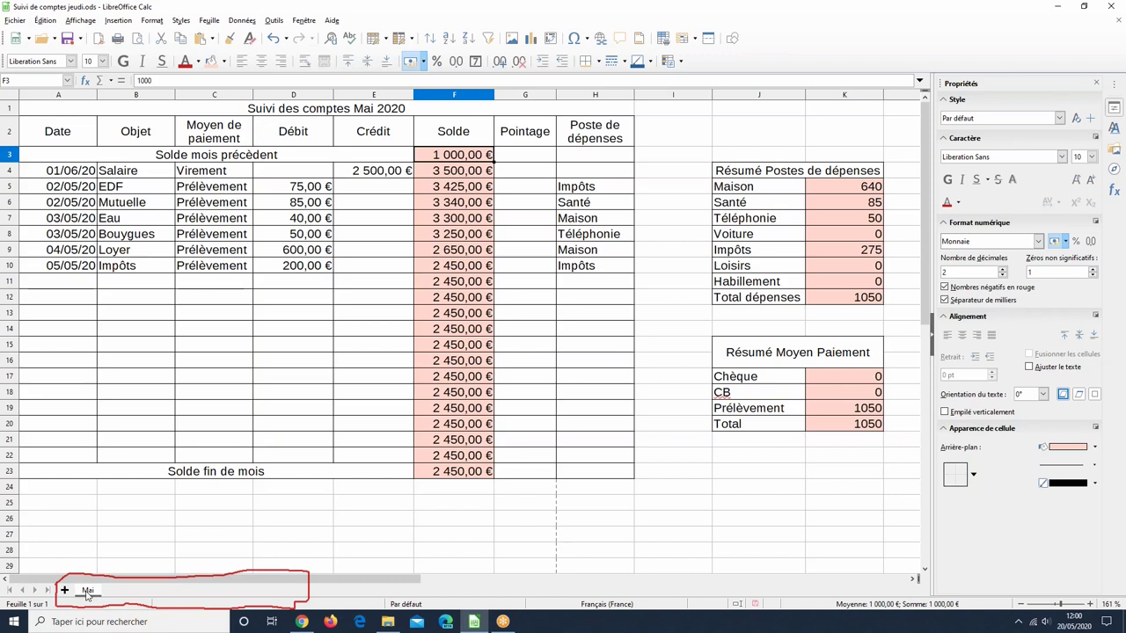
Step: Copy the Mai sheet to the last position of the same document under the name Juin, and show the copy
right_click(87, 591)
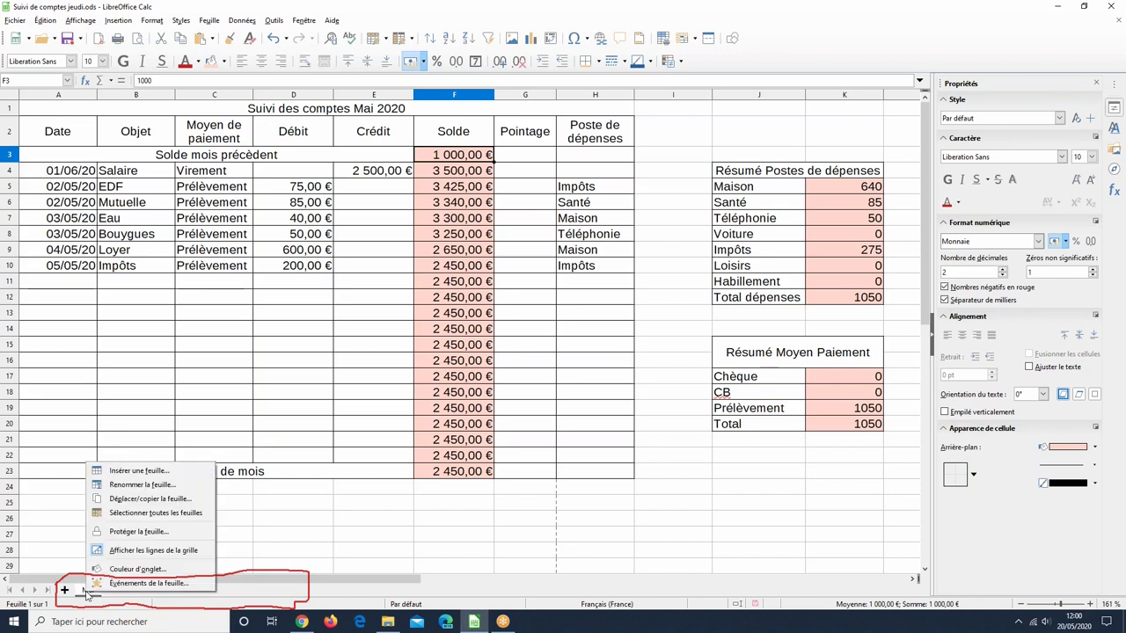
left_click(178, 500)
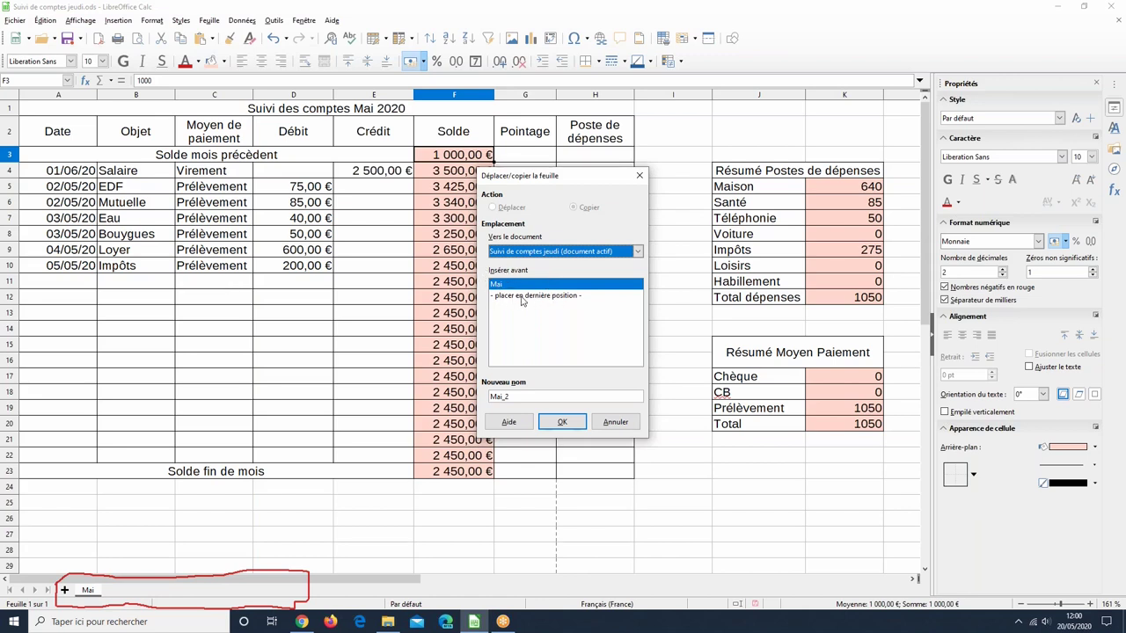
left_click(547, 297)
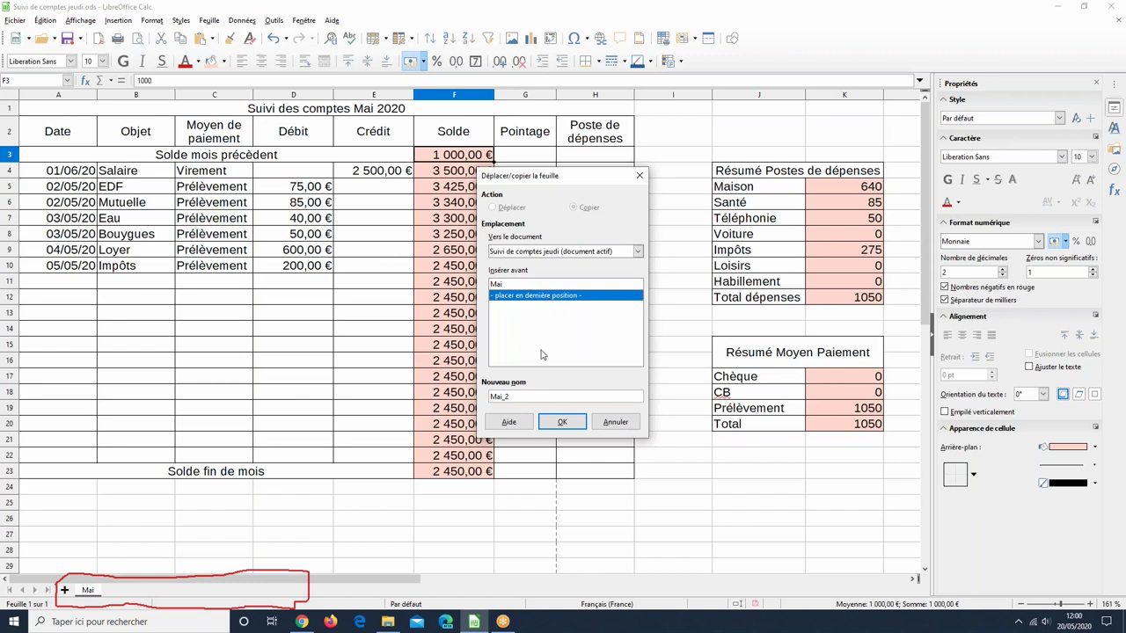
double_click(513, 394)
type("Juin")
left_click(563, 422)
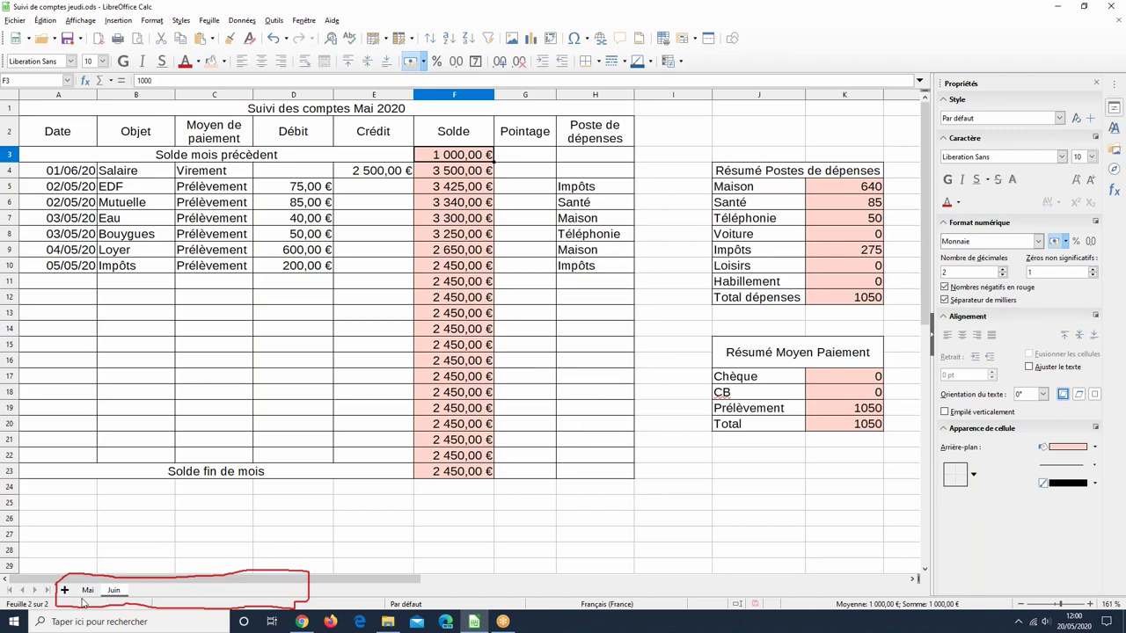
left_click(85, 591)
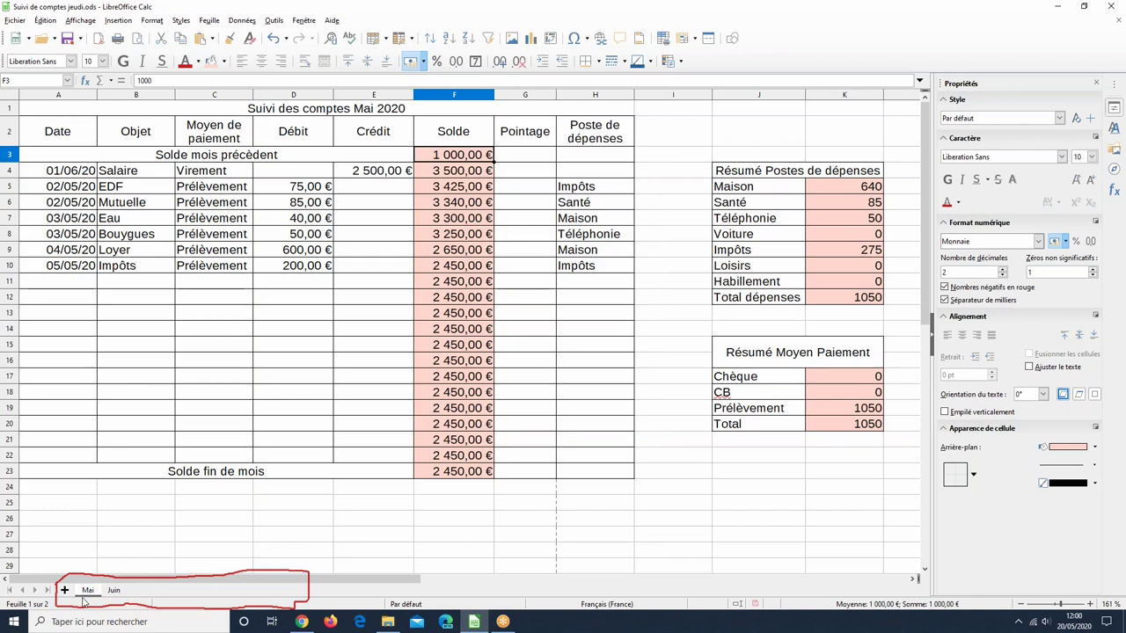
left_click(112, 592)
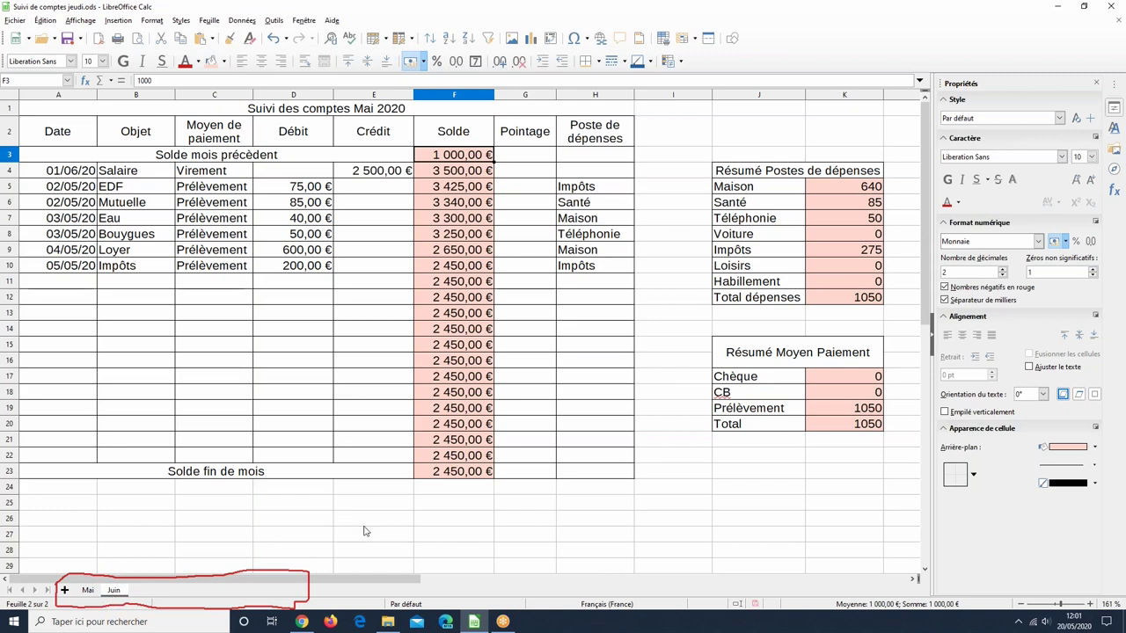
Step: Change the month in the Juin sheet's title so it reads "Suivi des comptes Juin 2020"
left_click(342, 109)
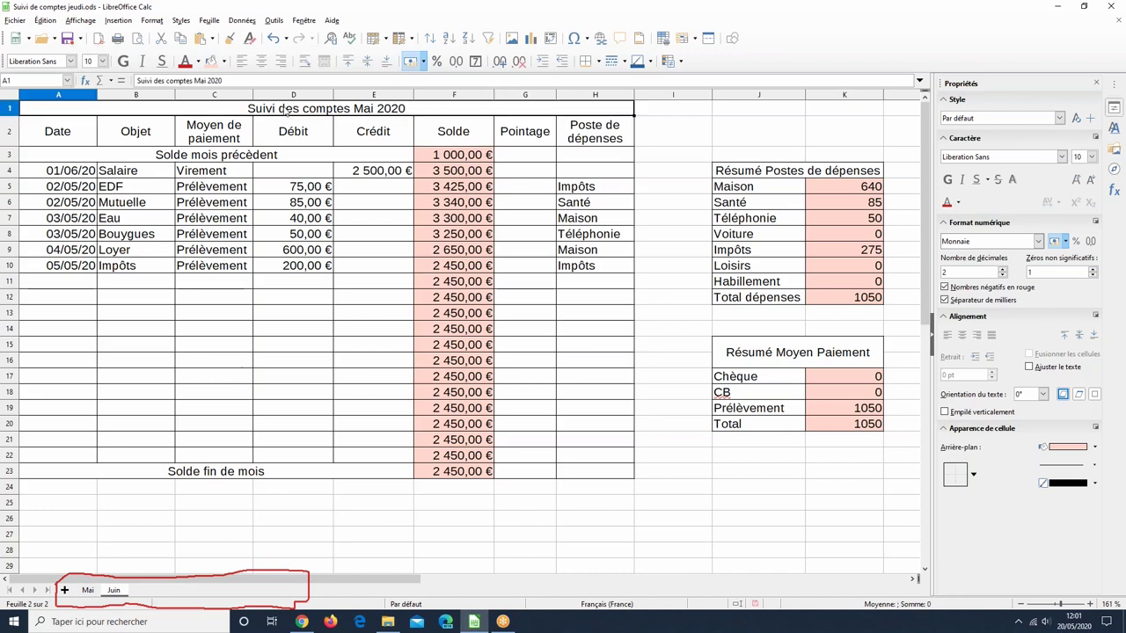
double_click(199, 80)
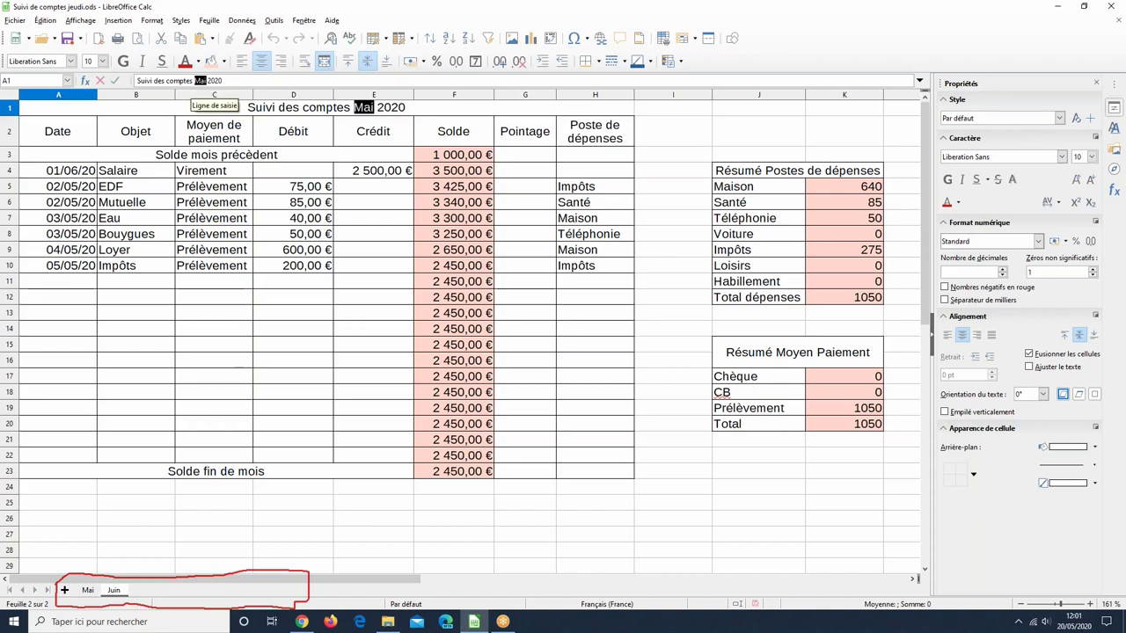
type("Juin")
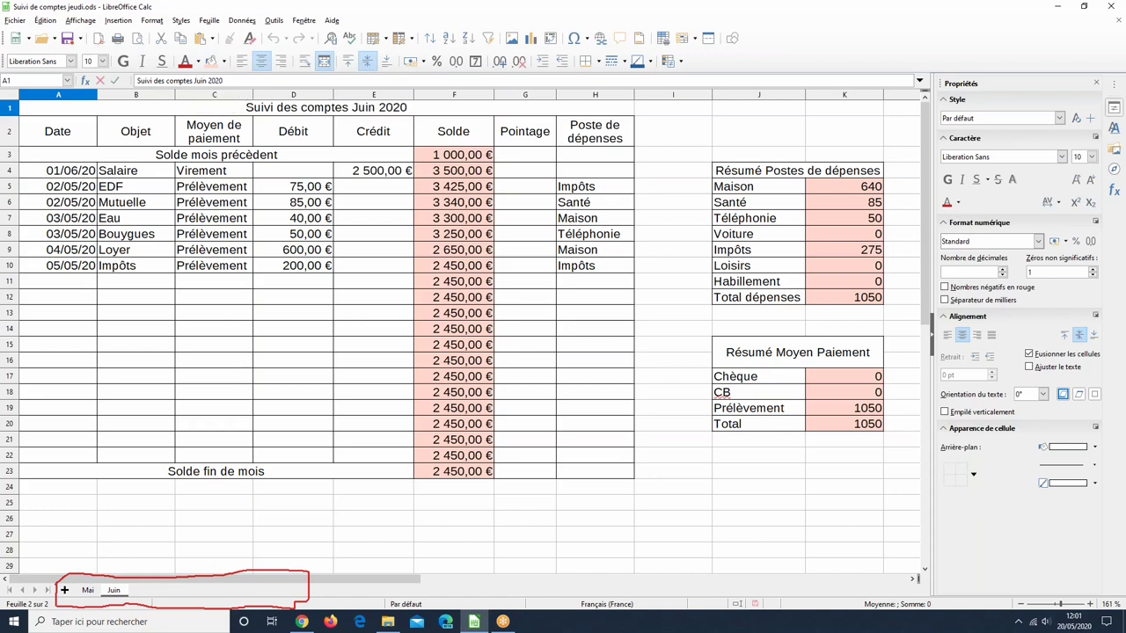
left_click(56, 173)
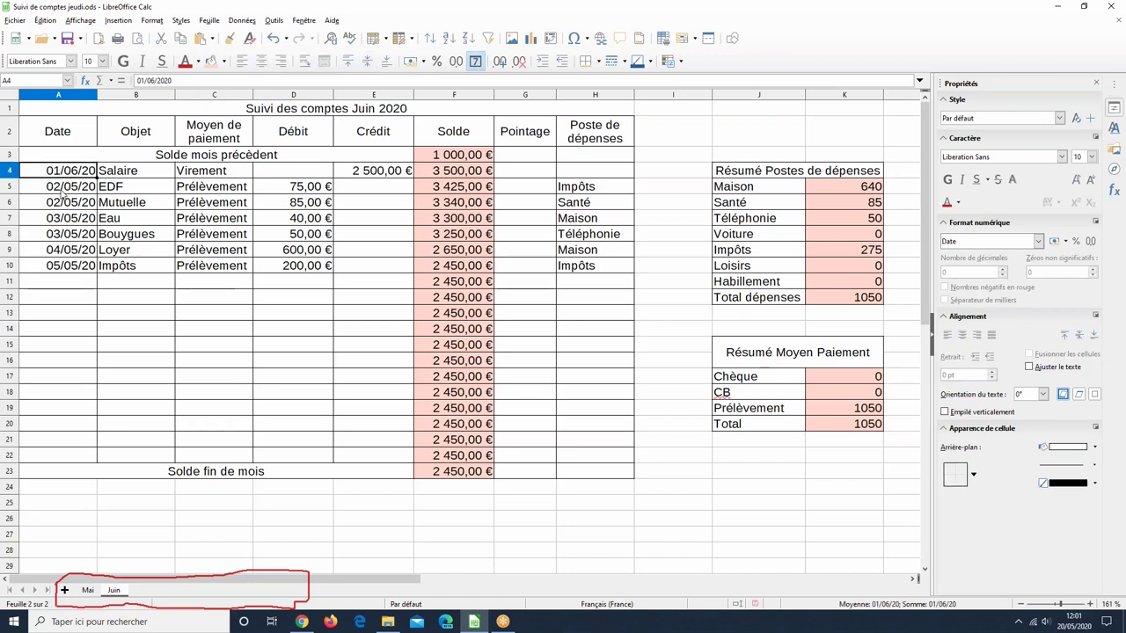
Step: Change the dates of the EDF and Mutuelle entries in A5 and A6 to 02/06/2020
left_click(64, 194)
left_click(149, 80)
key("Delete")
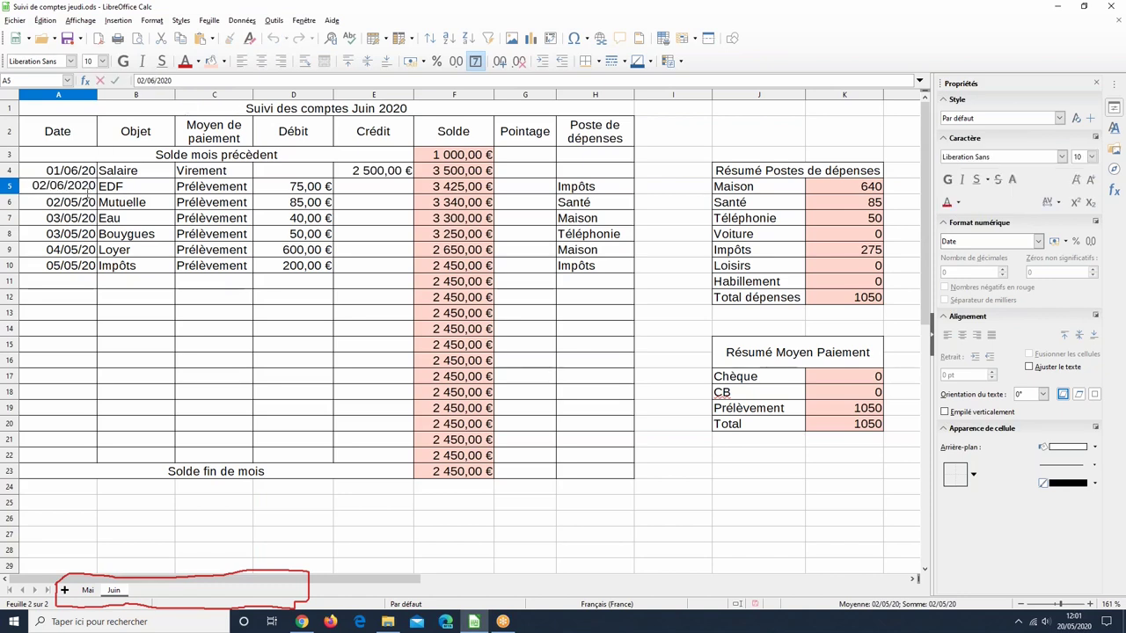
key("Return")
left_click(171, 81)
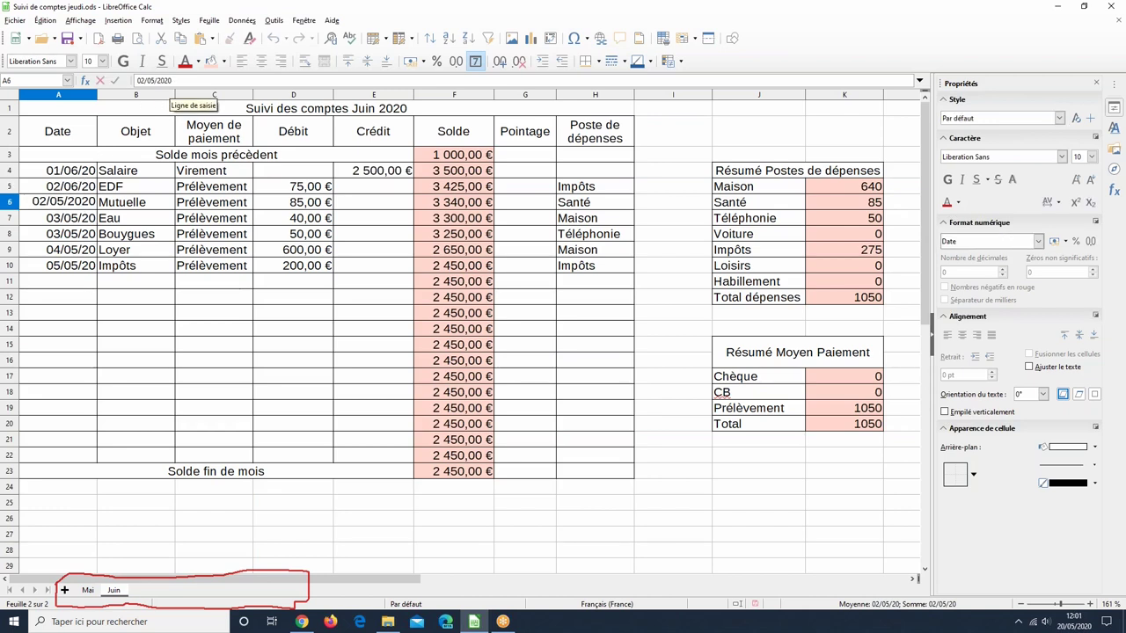
left_click(147, 80)
type("6")
key("Delete")
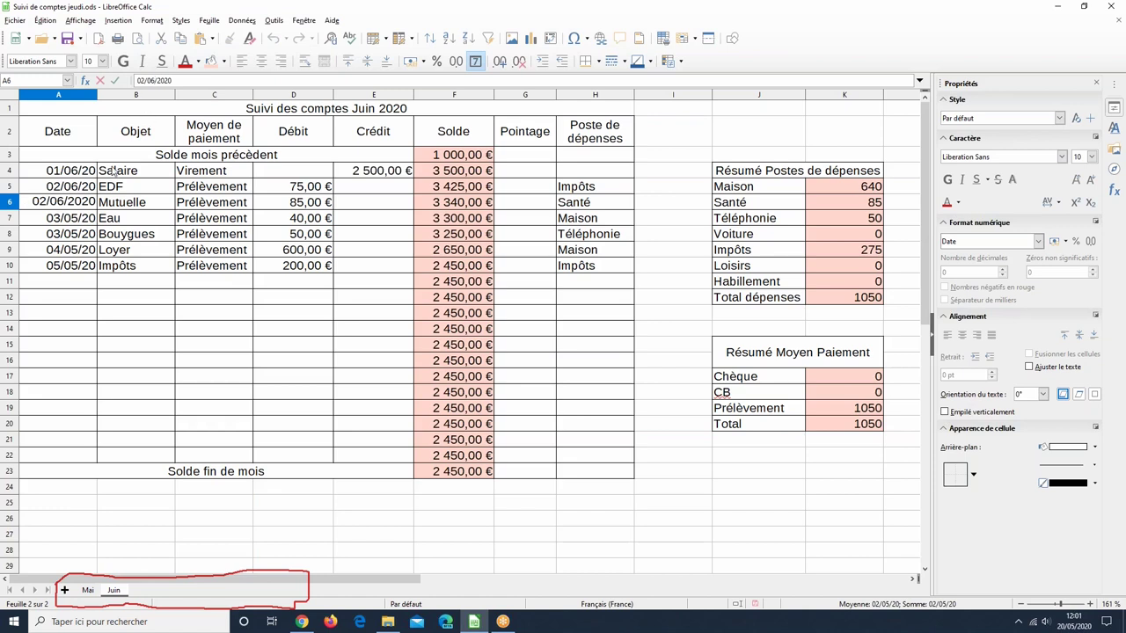
key("Return")
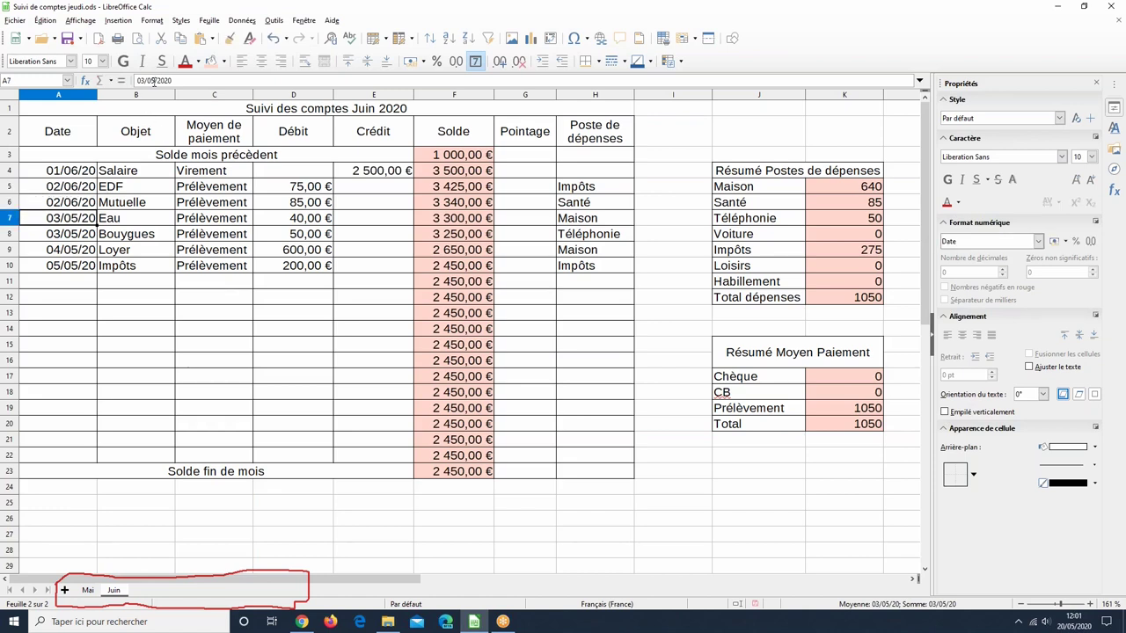
Step: Change the dates of the Eau and Bouygues entries in A7 and A8 to 03/06/2020
left_click_drag(150, 80, 155, 80)
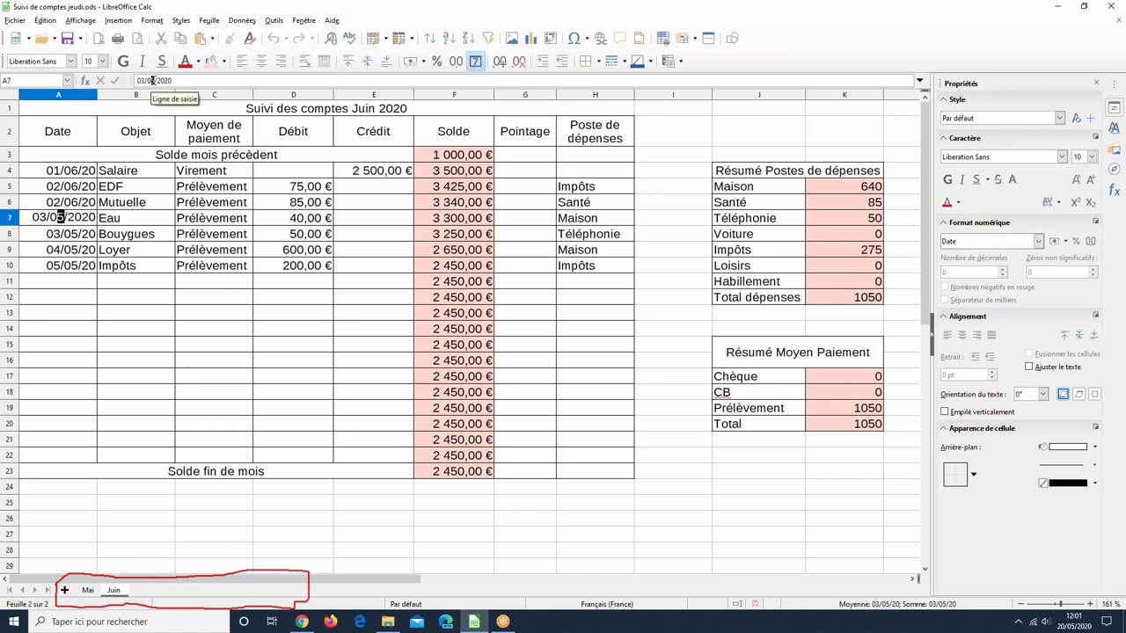
type("6")
key("Return")
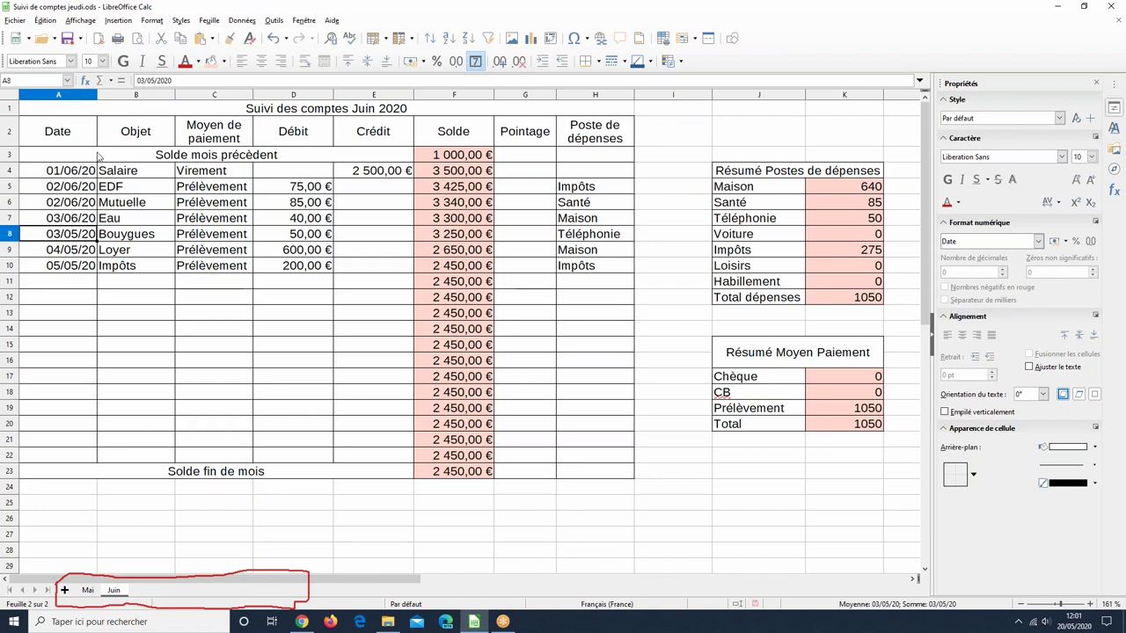
left_click(151, 80)
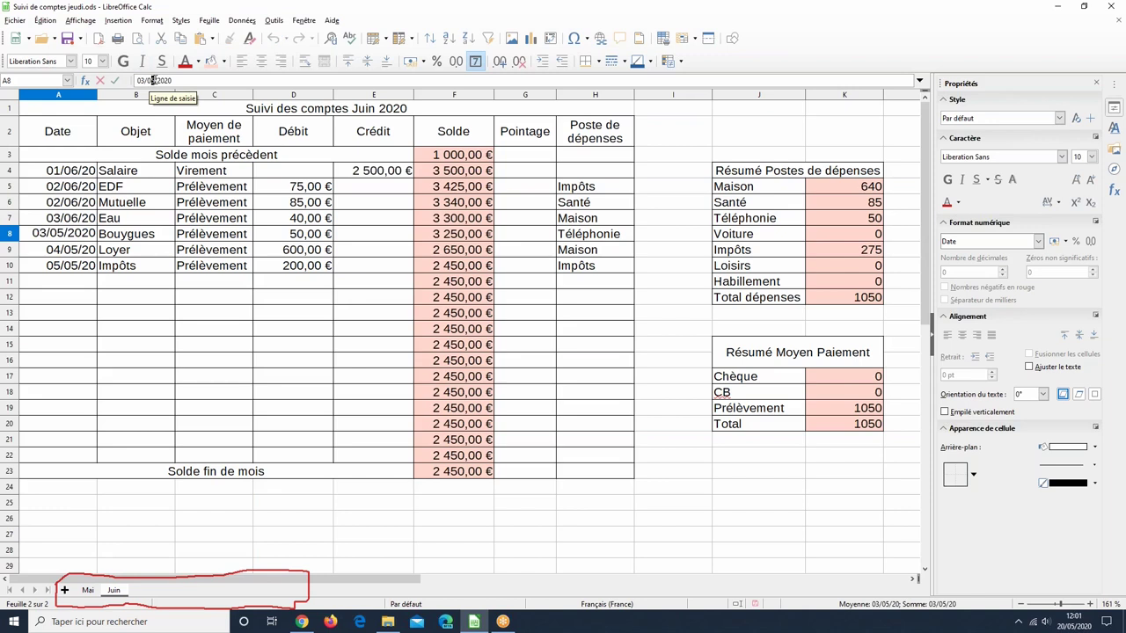
key("BackSpace")
type("6")
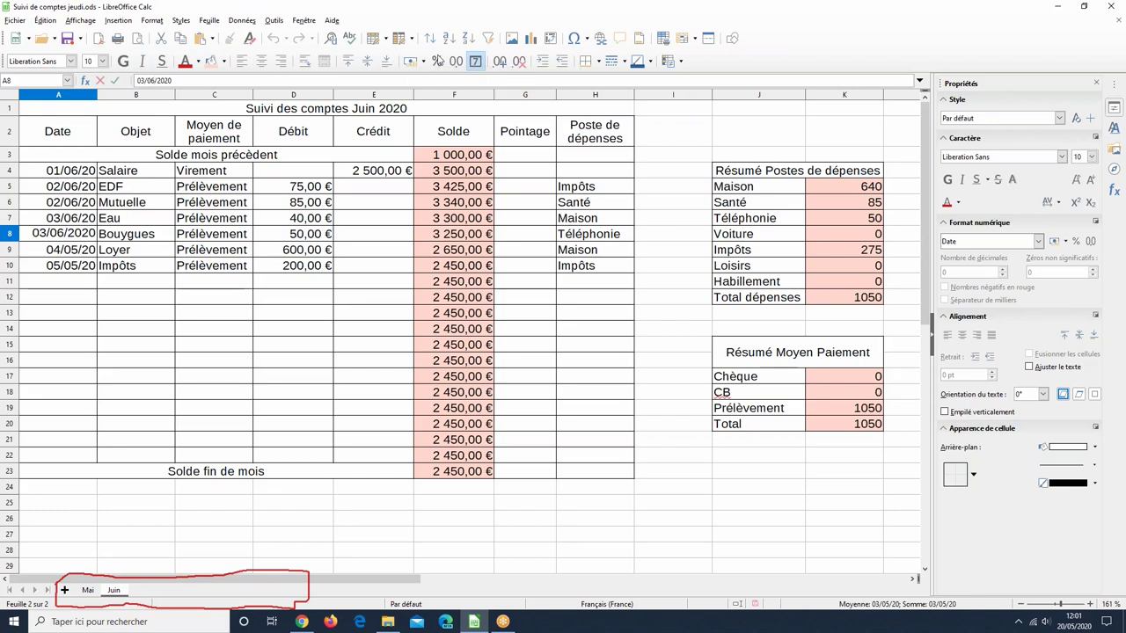
key("Return")
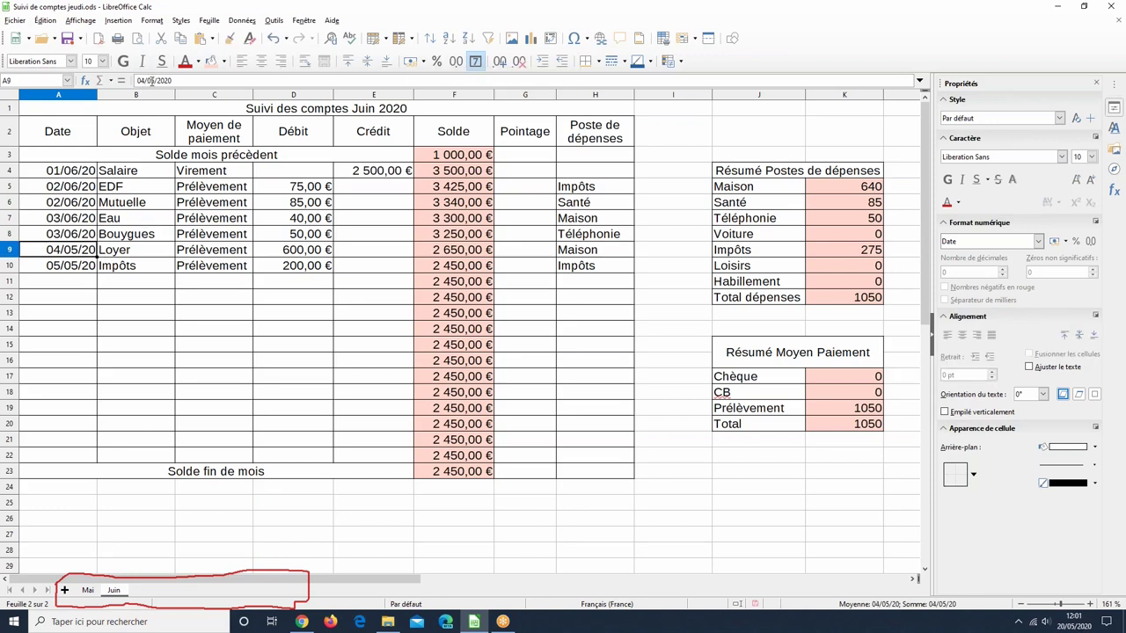
Step: Set the Loyer date in A9 to 04/06/2020 and the Impôts date in A10 to 05/06/2020
left_click(153, 80)
key("BackSpace")
type("6")
key("Return")
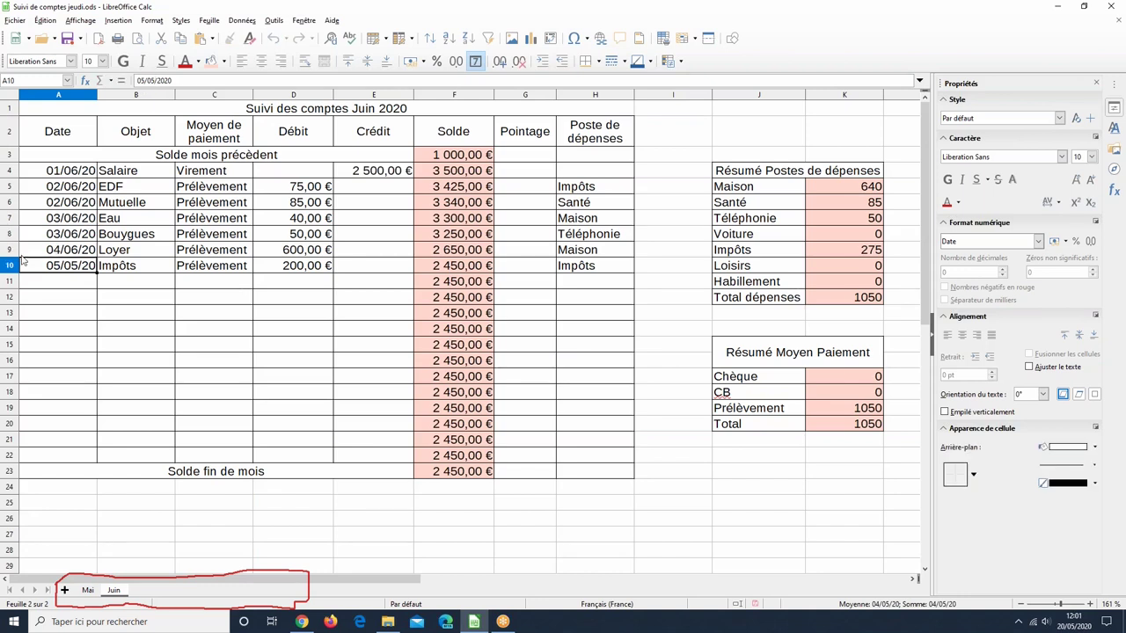
left_click(153, 80)
key("shift+Left")
type("6")
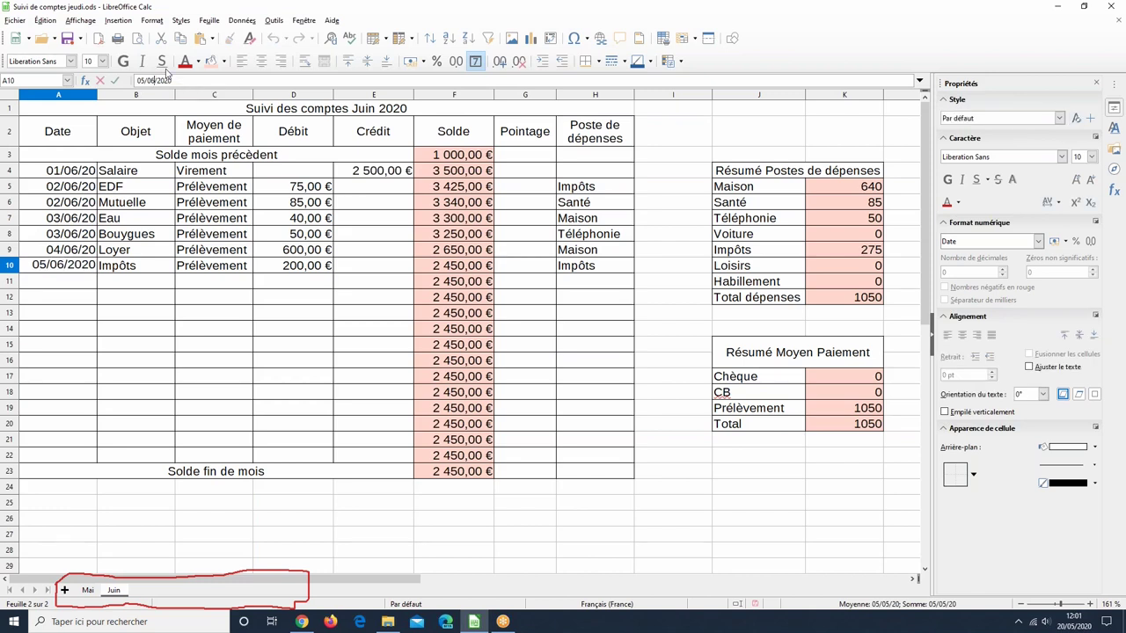
key("Return")
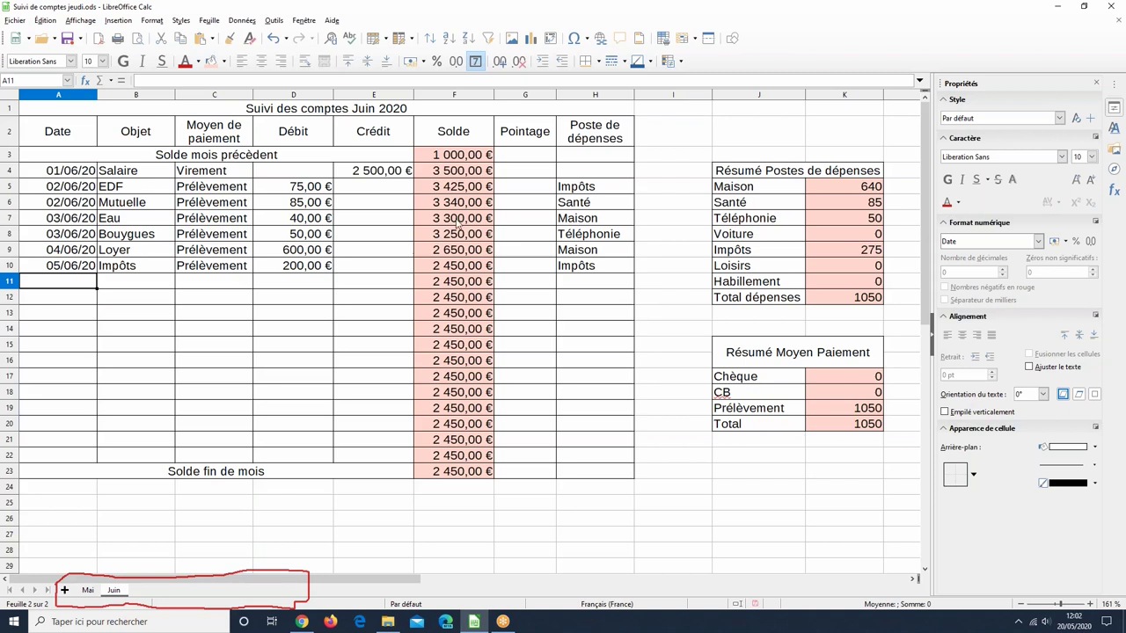
Step: Replace the Juin opening balance in F3 with a reference to the Mai sheet's closing balance in F23
left_click(438, 157)
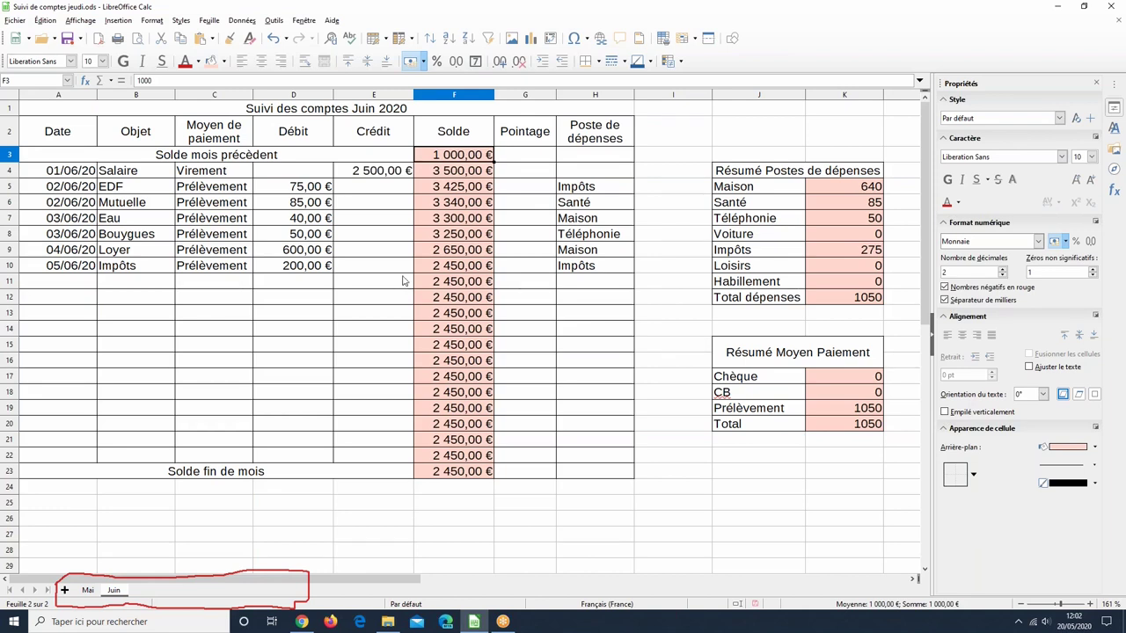
left_click(88, 590)
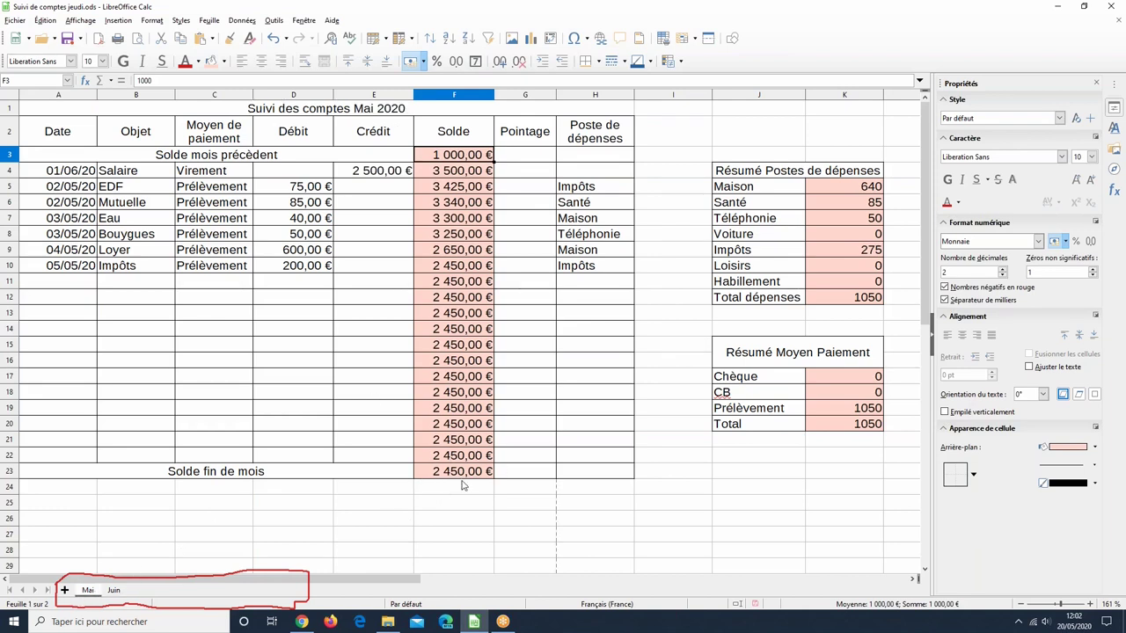
left_click(112, 592)
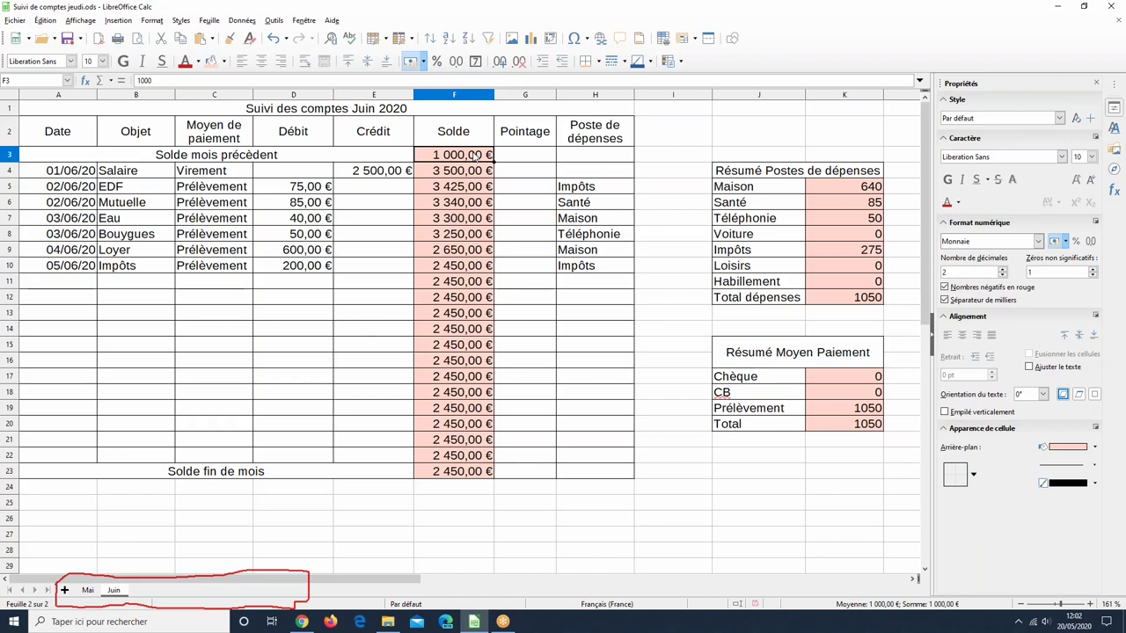
key("Delete")
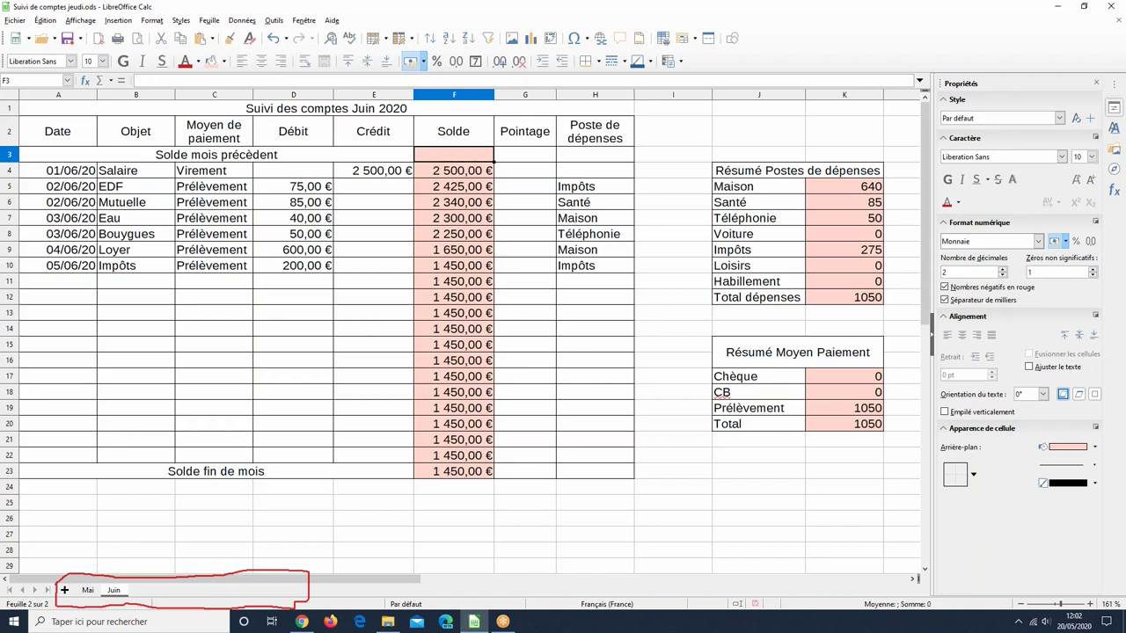
type("=")
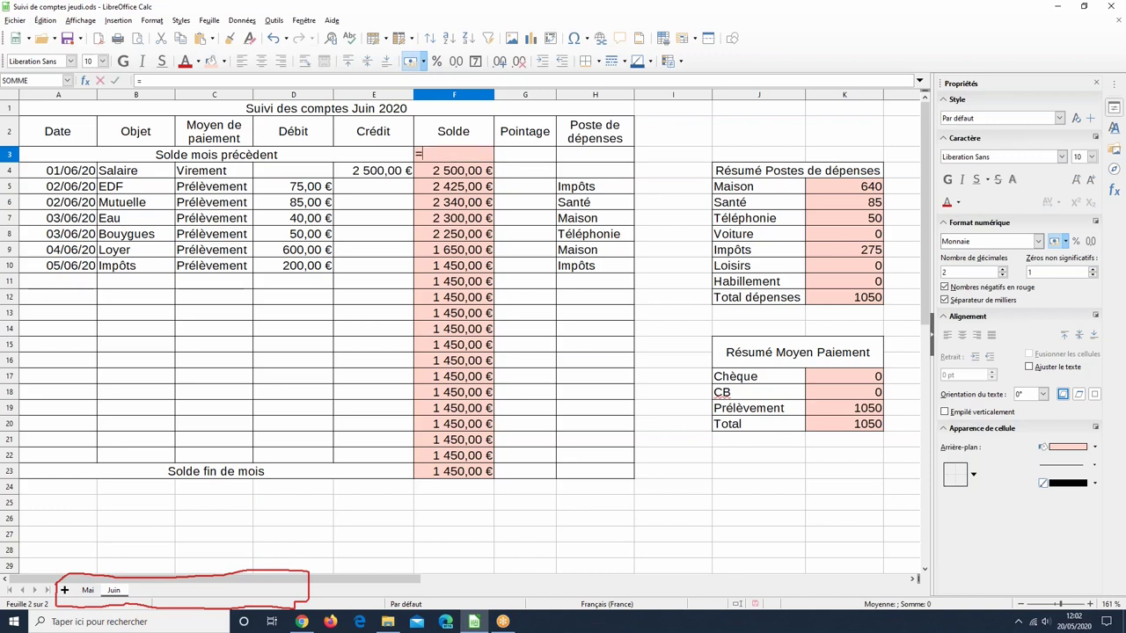
left_click(87, 592)
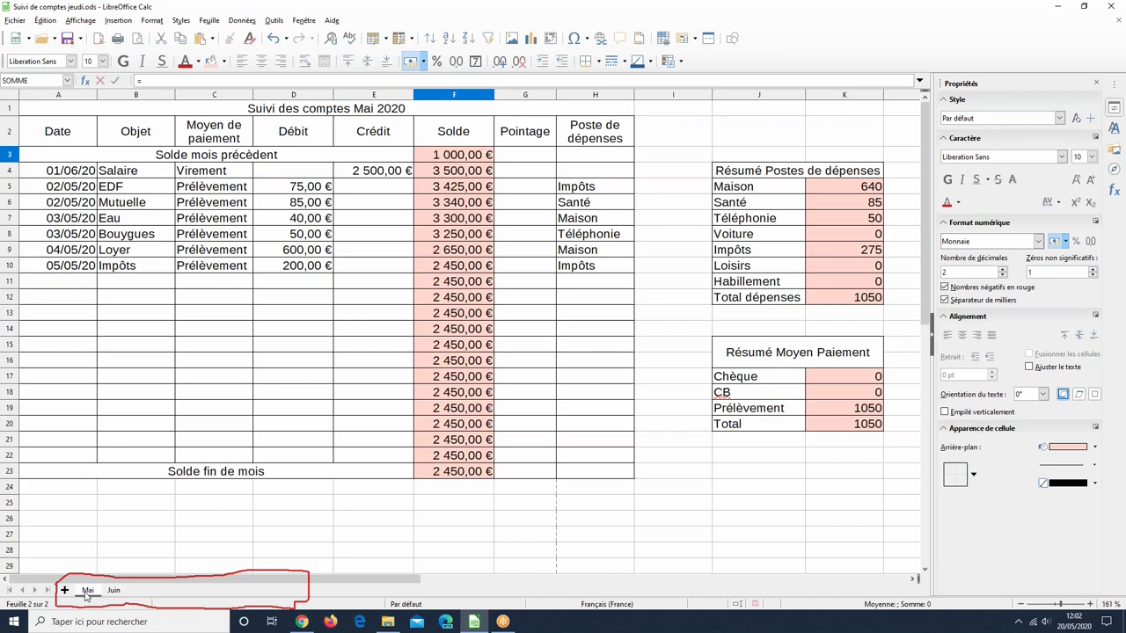
left_click(452, 475)
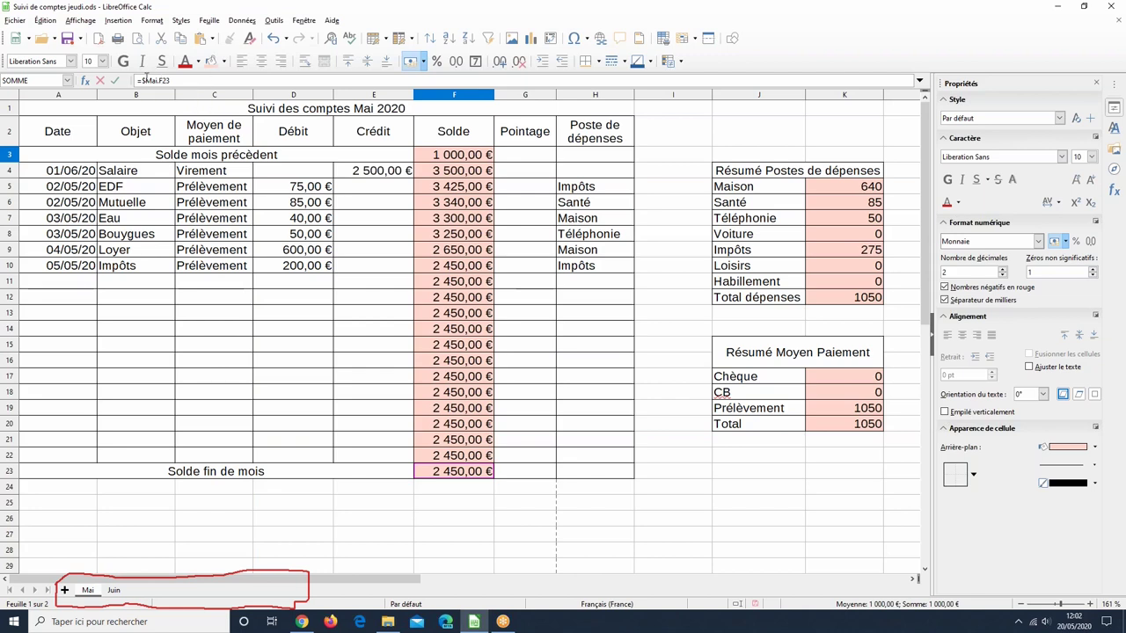
key("Return")
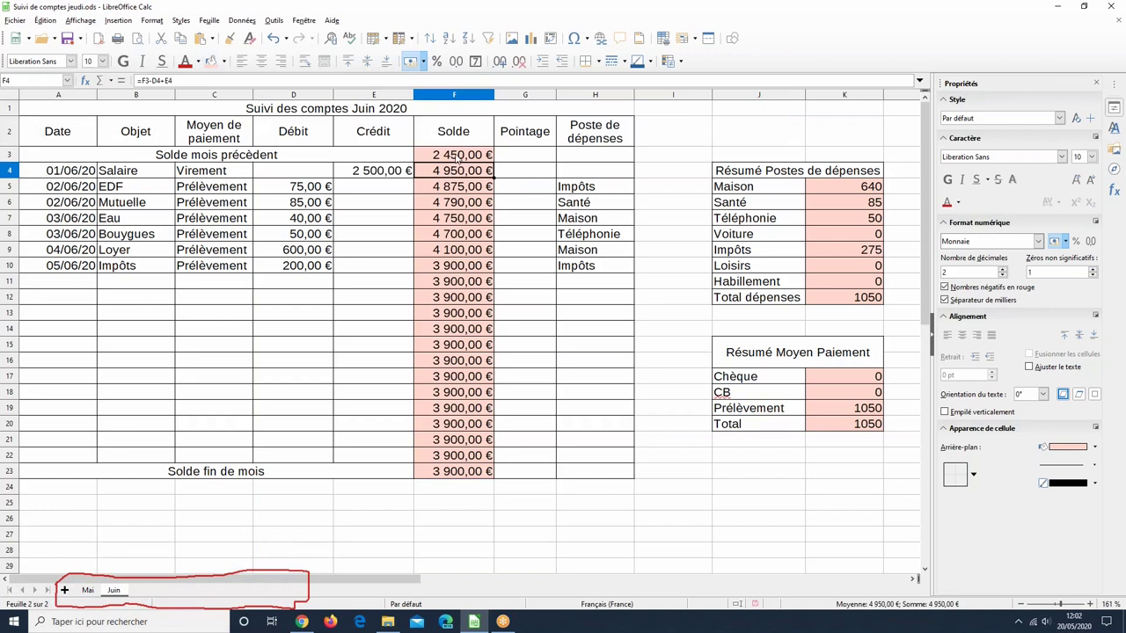
Step: Clear the reference formula from the Juin opening balance cell F3
left_click(458, 158)
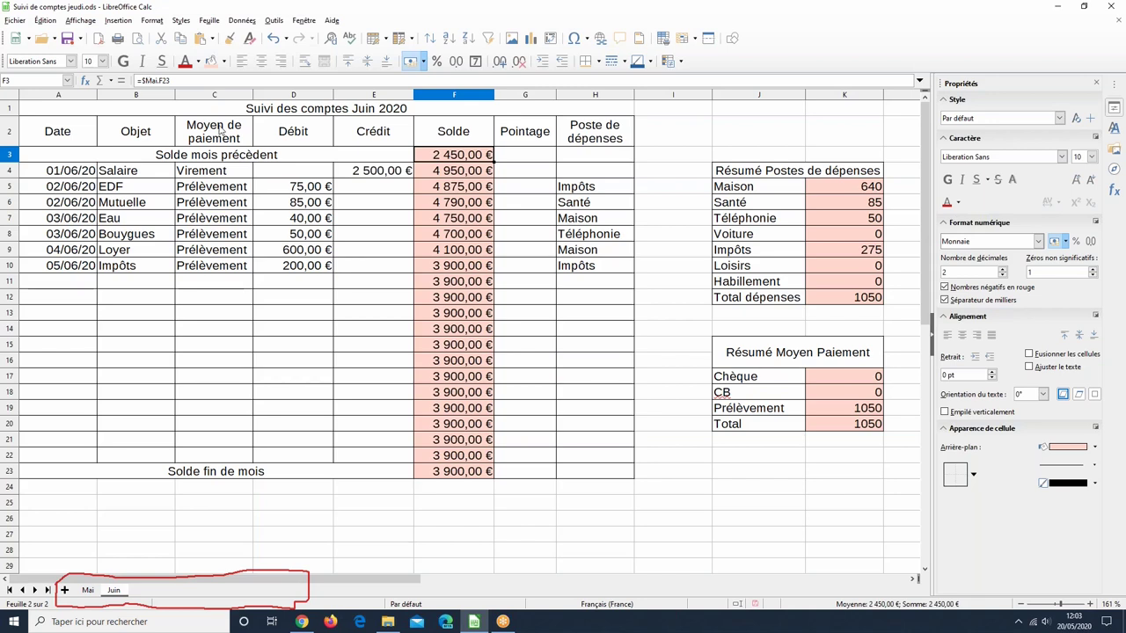
key("Delete")
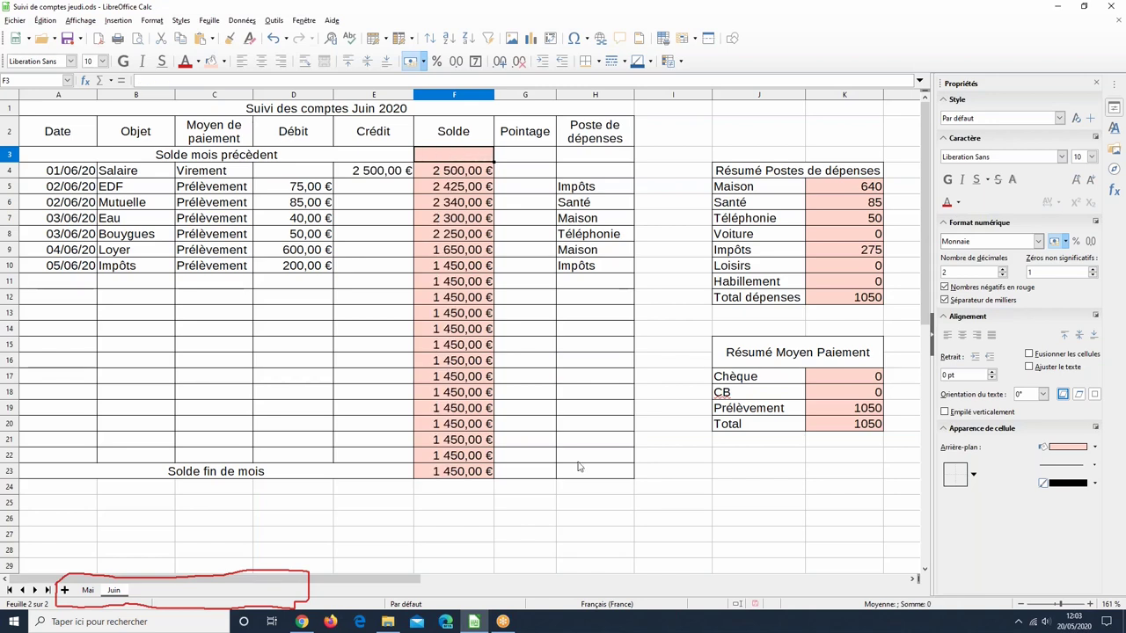
left_click(595, 521)
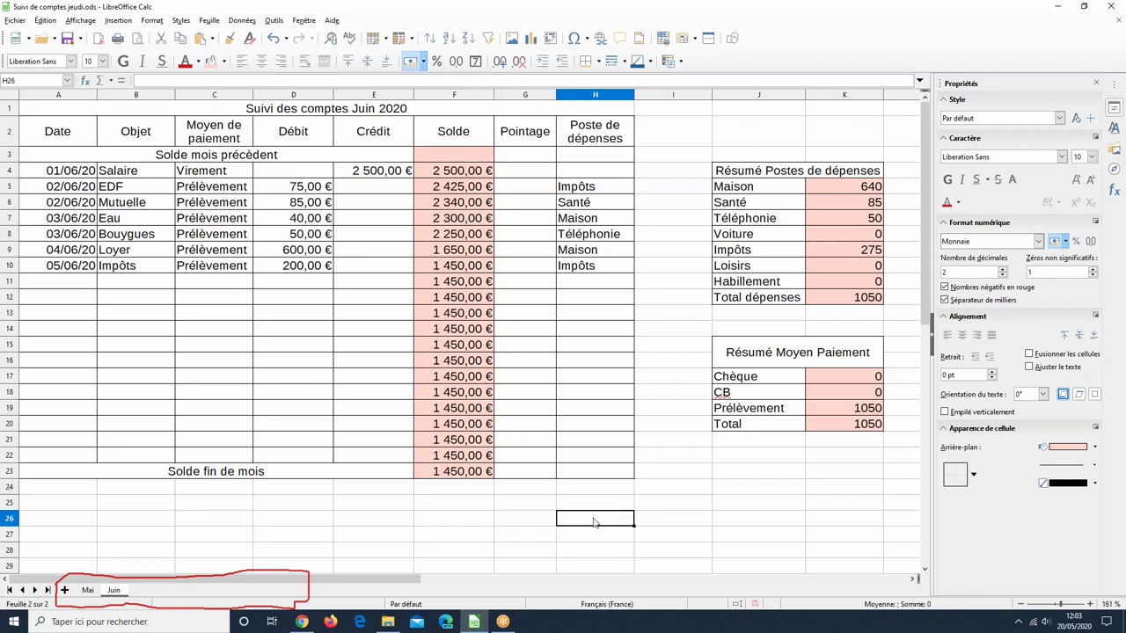
Step: Enter a formula in Juin's Solde mois précédent cell F3 that carries over cell F23 of the Mai sheet
left_click(444, 156)
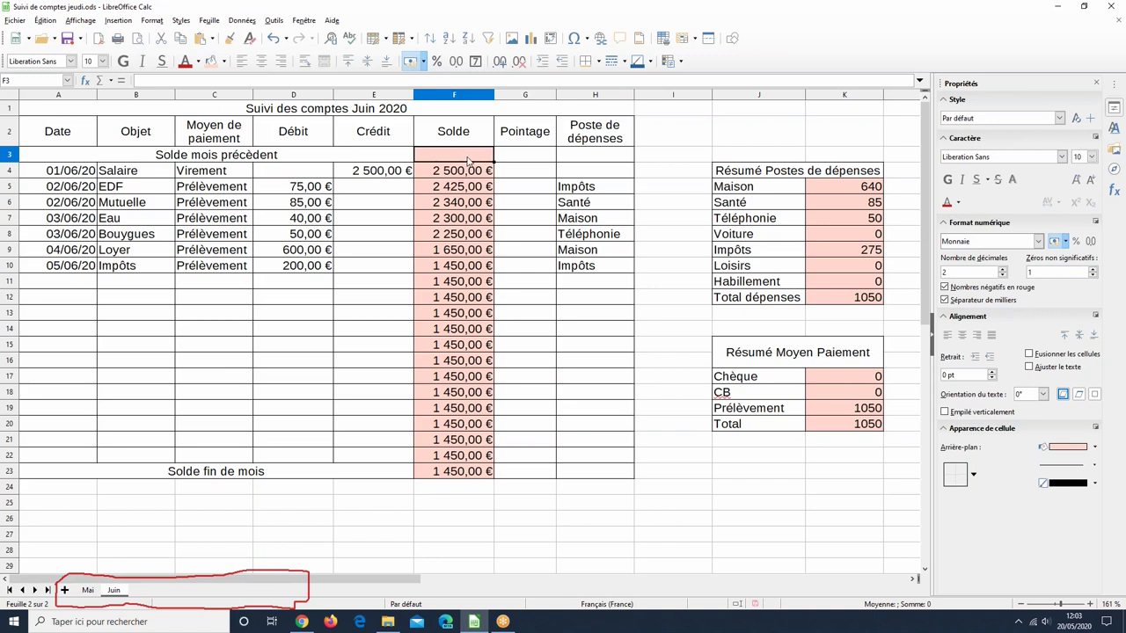
type("=")
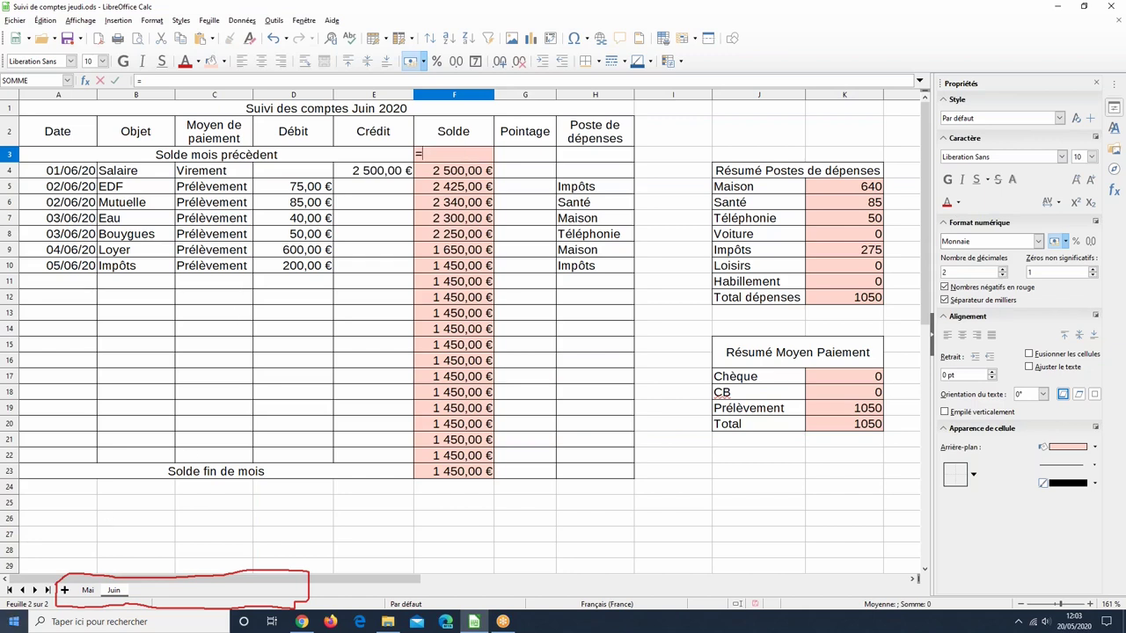
left_click(88, 591)
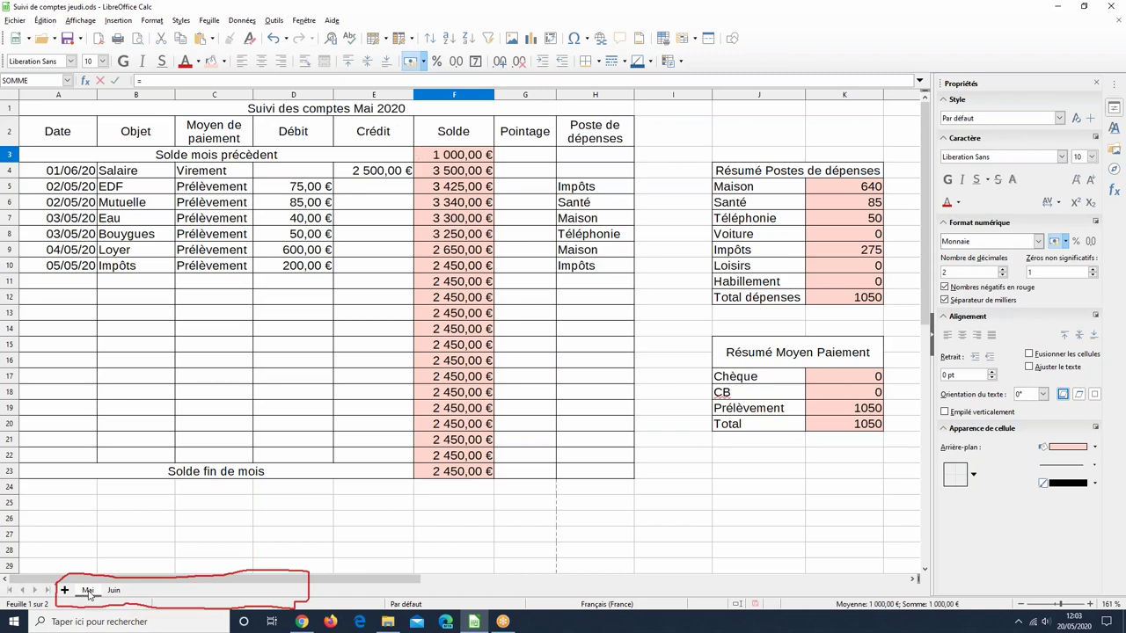
left_click(466, 475)
key("Return")
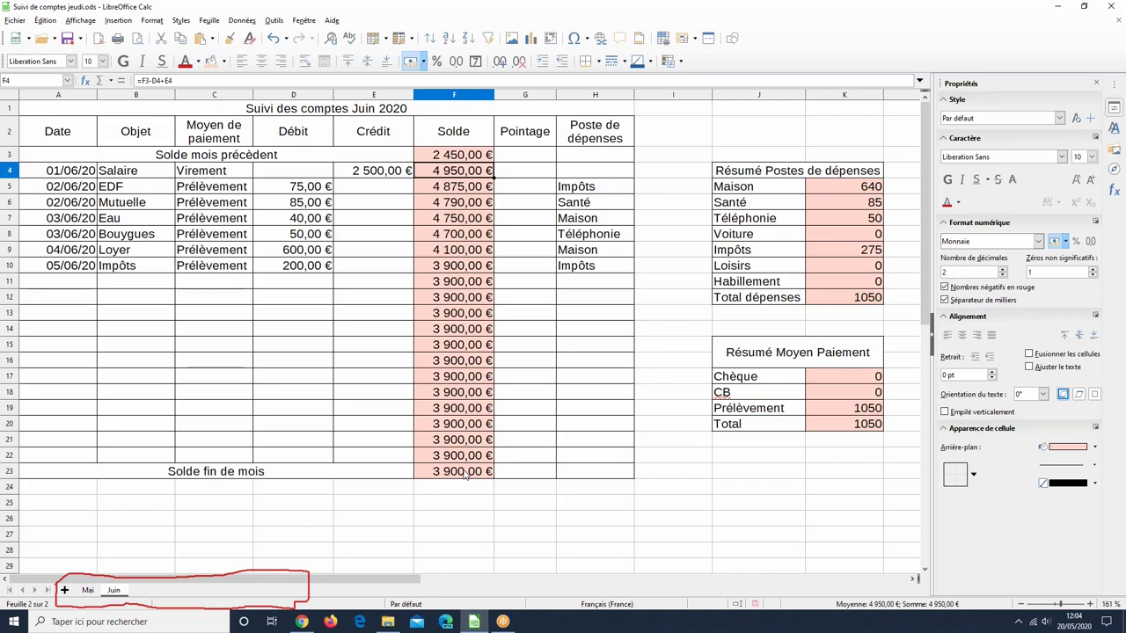
Step: Copy the Juin sheet to the last position of the same document under the name Juillet
right_click(115, 592)
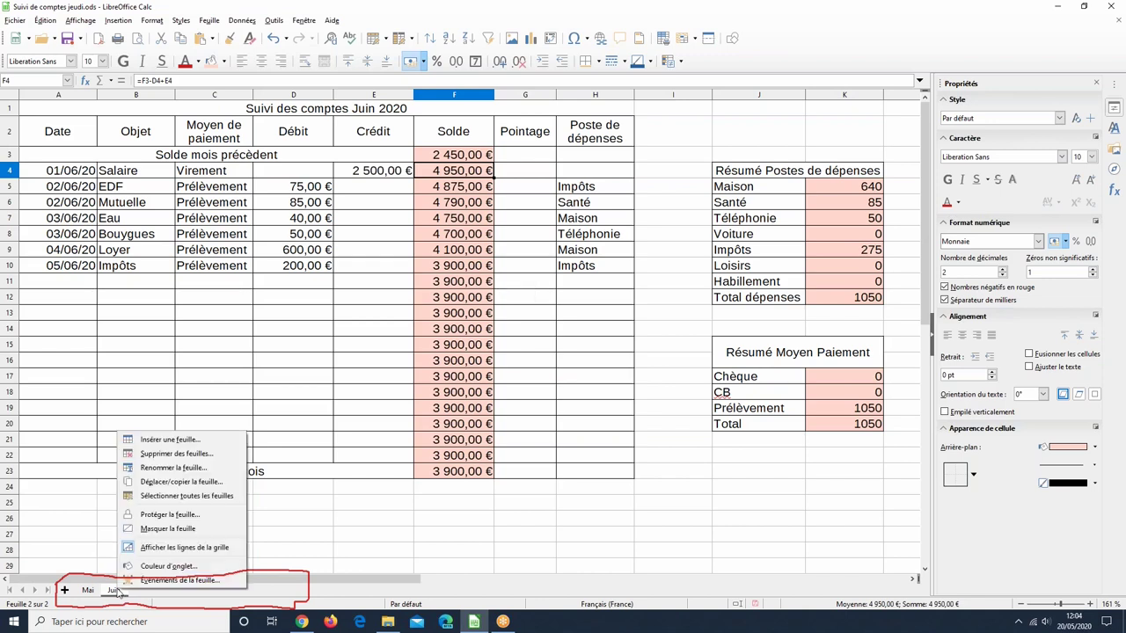
left_click(162, 483)
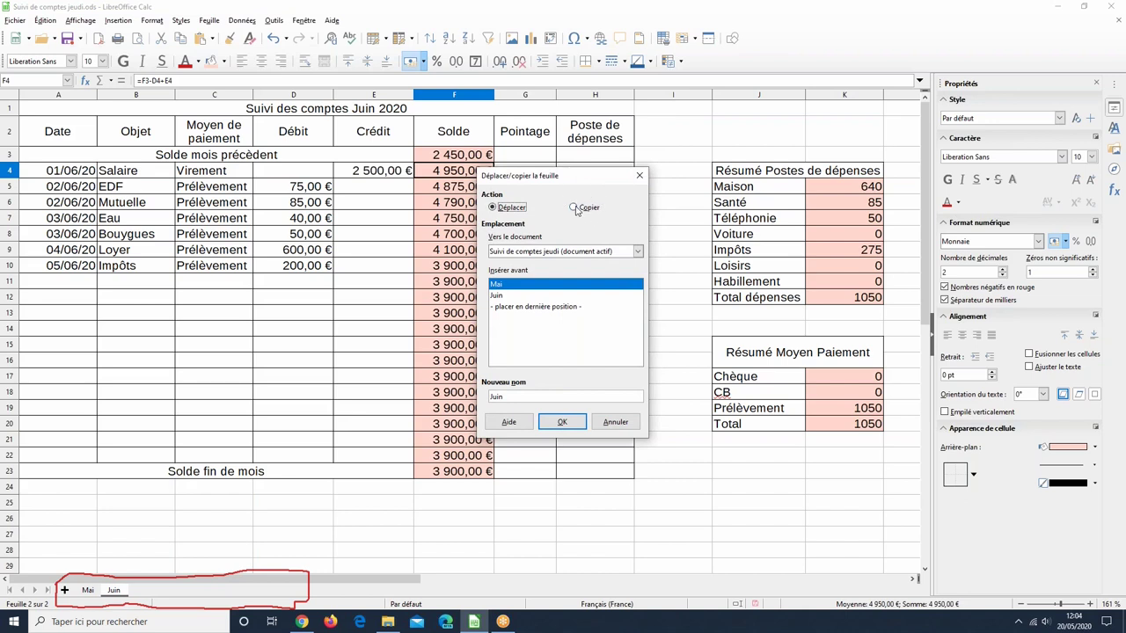
left_click(577, 207)
left_click(518, 308)
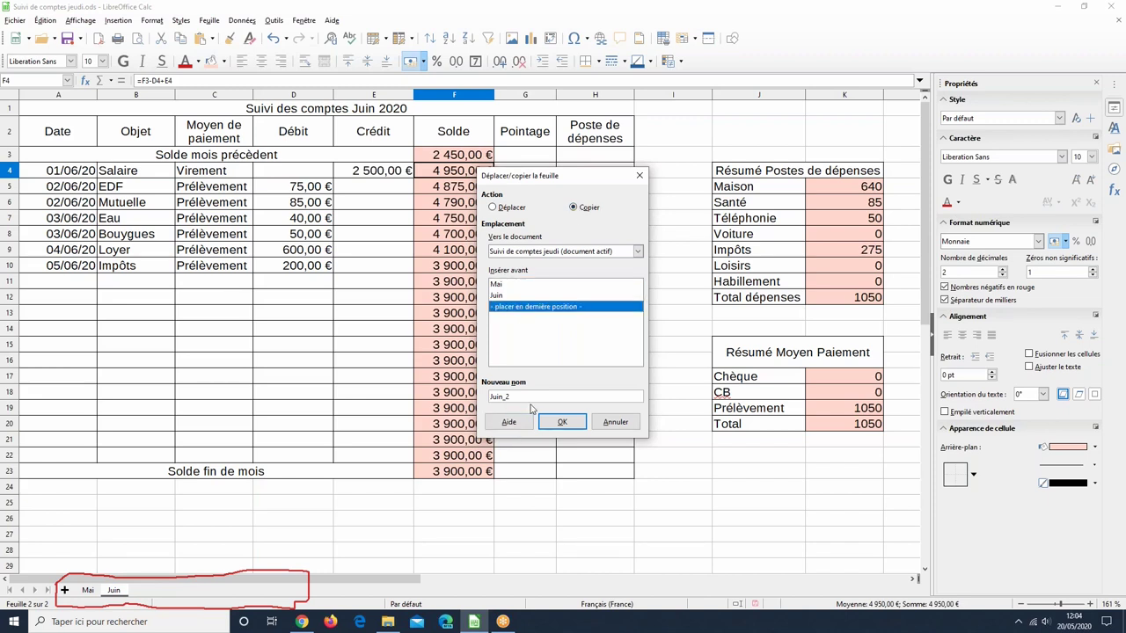
left_click_drag(528, 392, 499, 396)
type("llet")
left_click(578, 428)
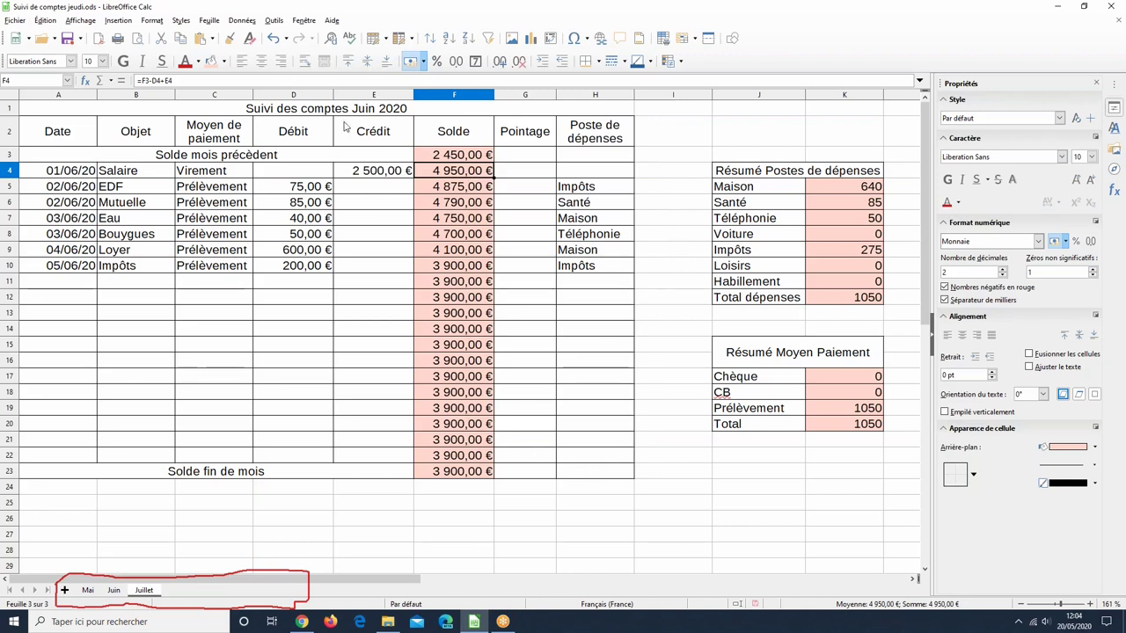
Step: Change the month in the Juillet sheet's title in A1 so it reads "Suivi des comptes Juillet 2020"
left_click(370, 111)
left_click(204, 80)
key("BackSpace")
type("llet")
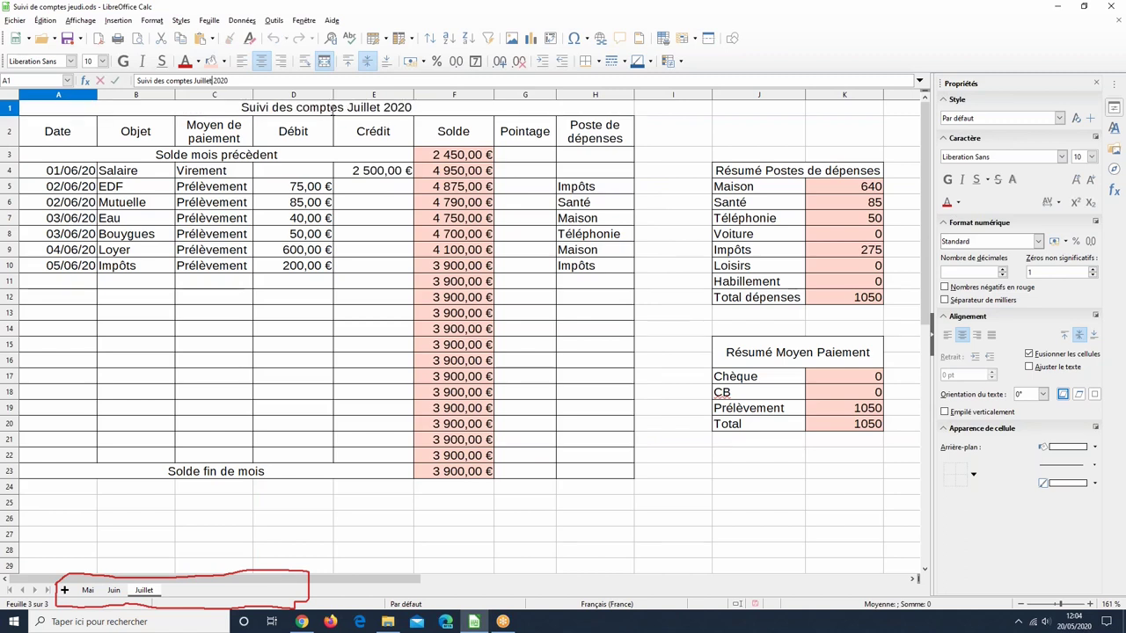
Step: Replace the formula in Juillet's Solde mois précédent cell F3 with a reference to cell F23 of the Juin sheet
left_click(485, 158)
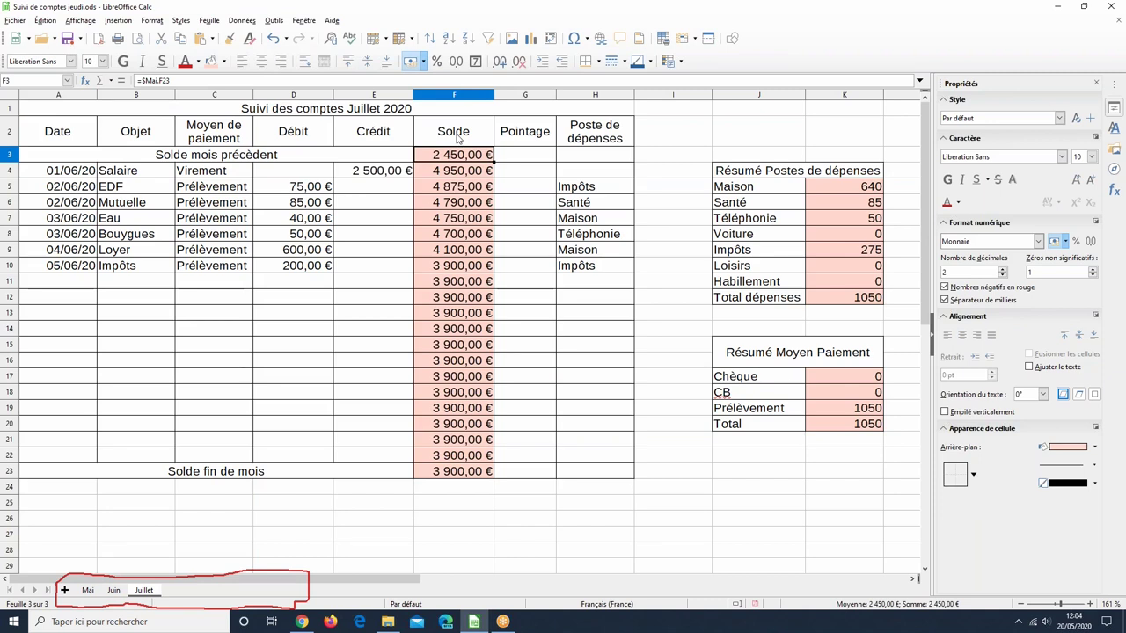
type("=")
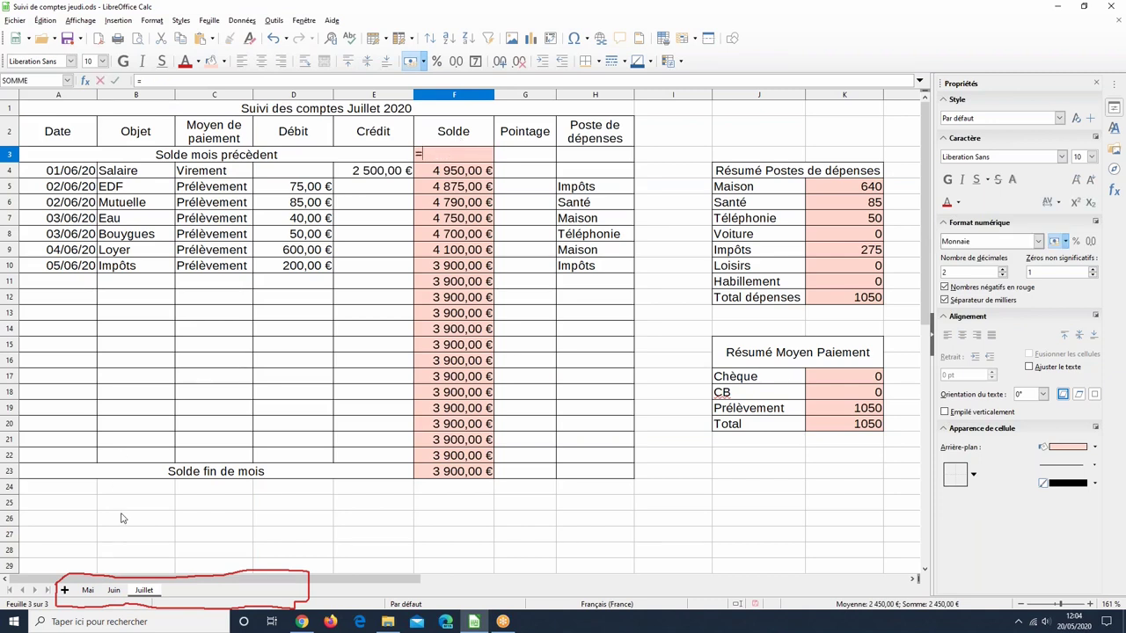
left_click(113, 590)
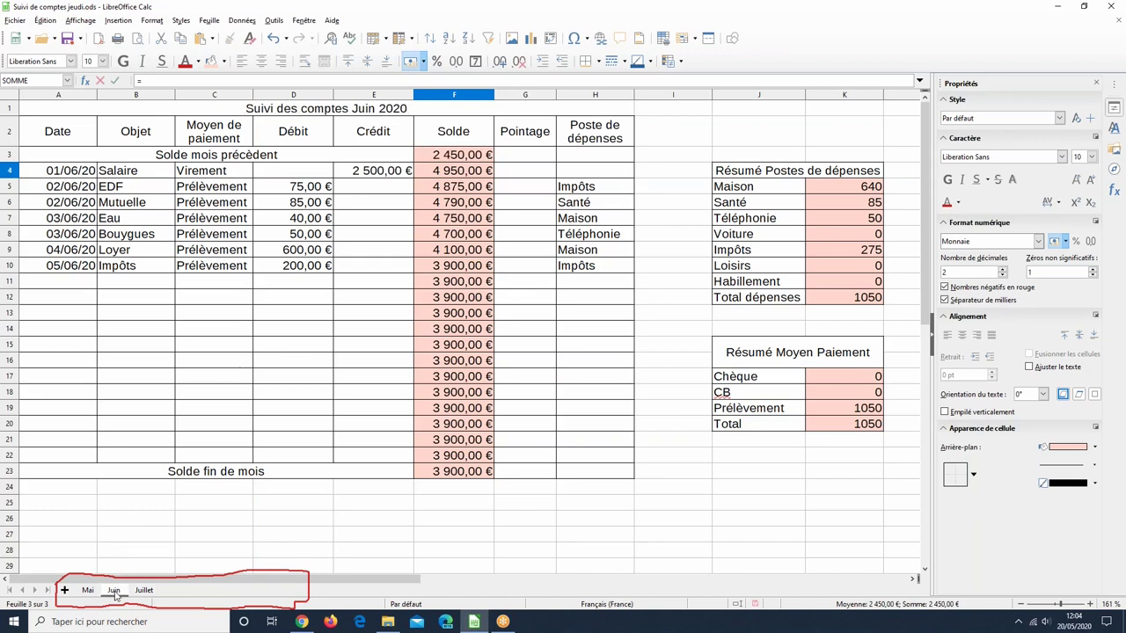
left_click(443, 475)
key("Return")
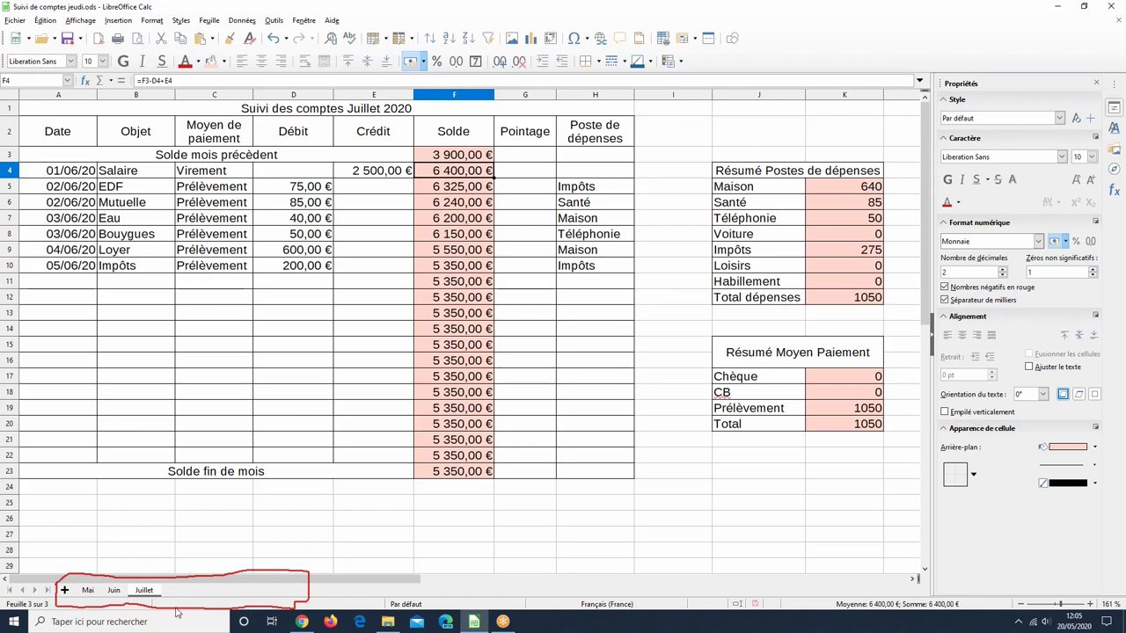
Step: Copy the Juillet sheet to the last position of the same document under the name Août
right_click(145, 593)
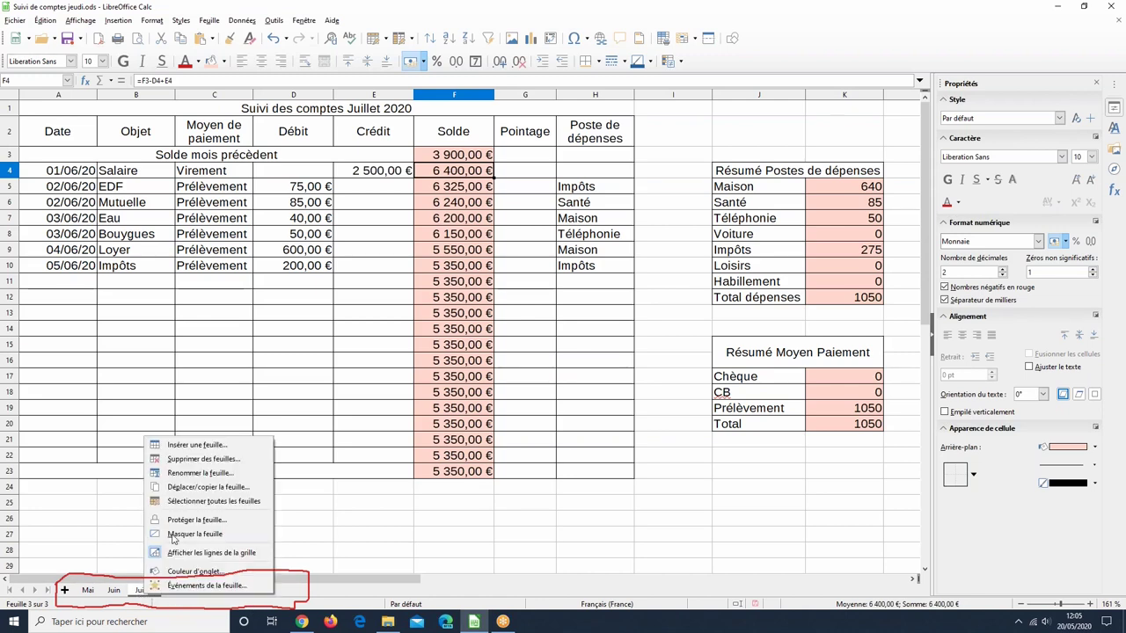
left_click(220, 487)
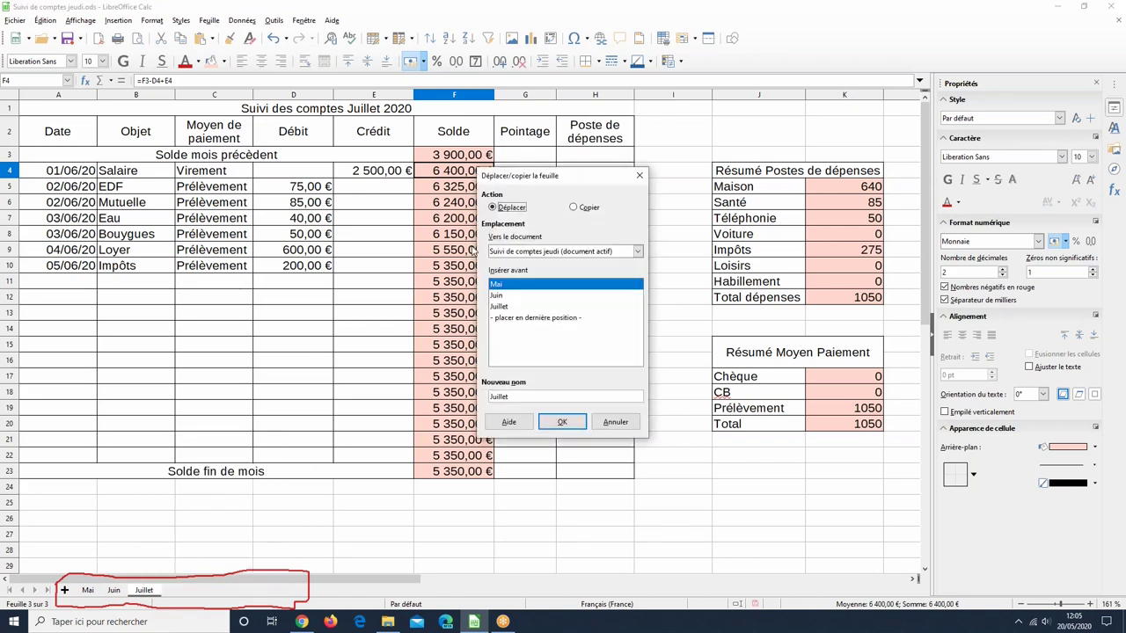
left_click(574, 207)
left_click(517, 319)
double_click(534, 395)
type("Août")
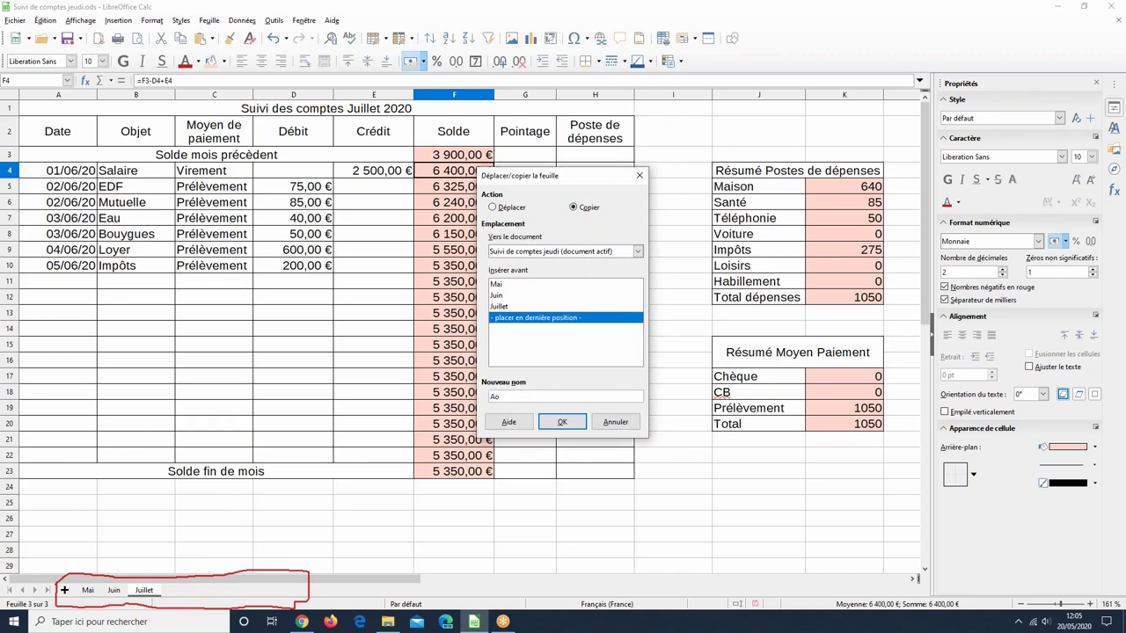
left_click(567, 423)
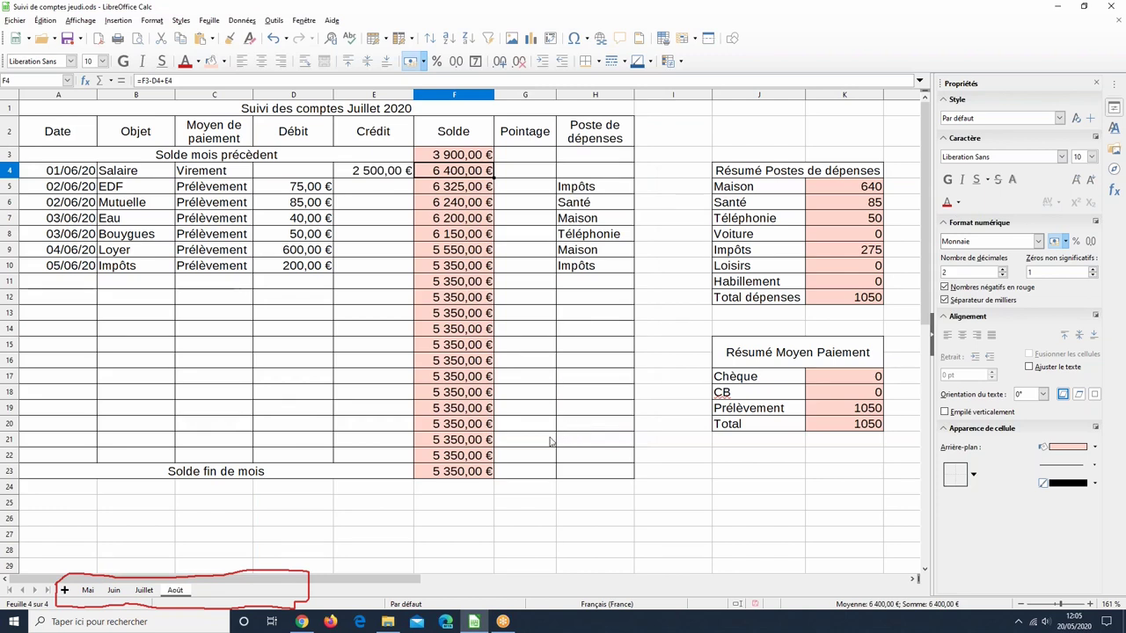
Step: Change the month in the Août sheet's title in A1 so it reads "Suivi des comptes Août 2020"
left_click(378, 110)
left_click(209, 80)
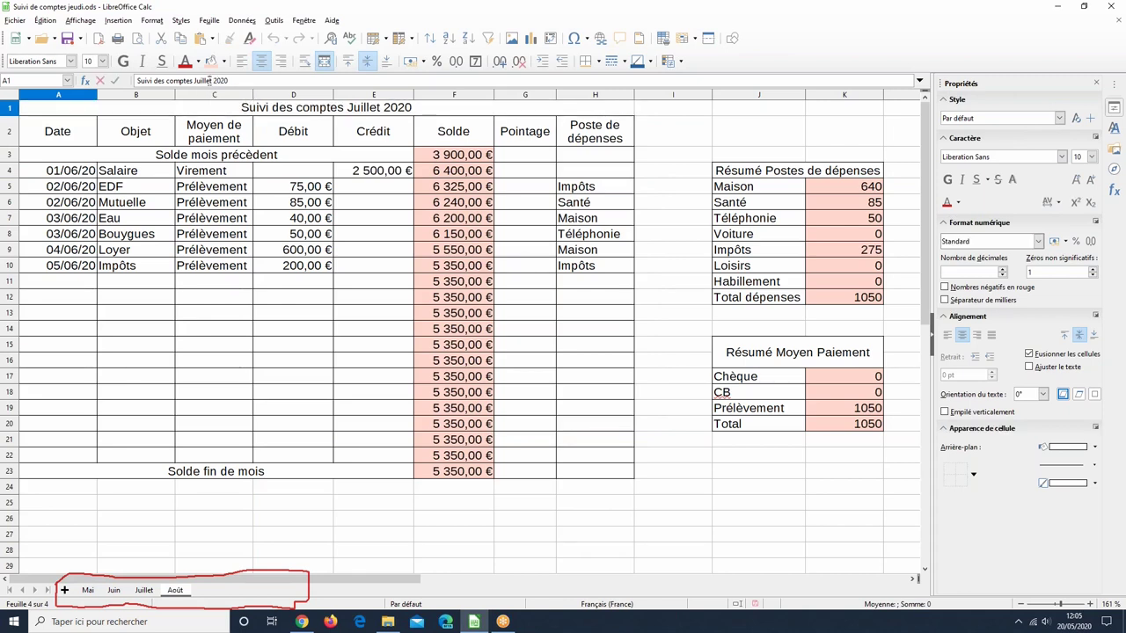
double_click(197, 80)
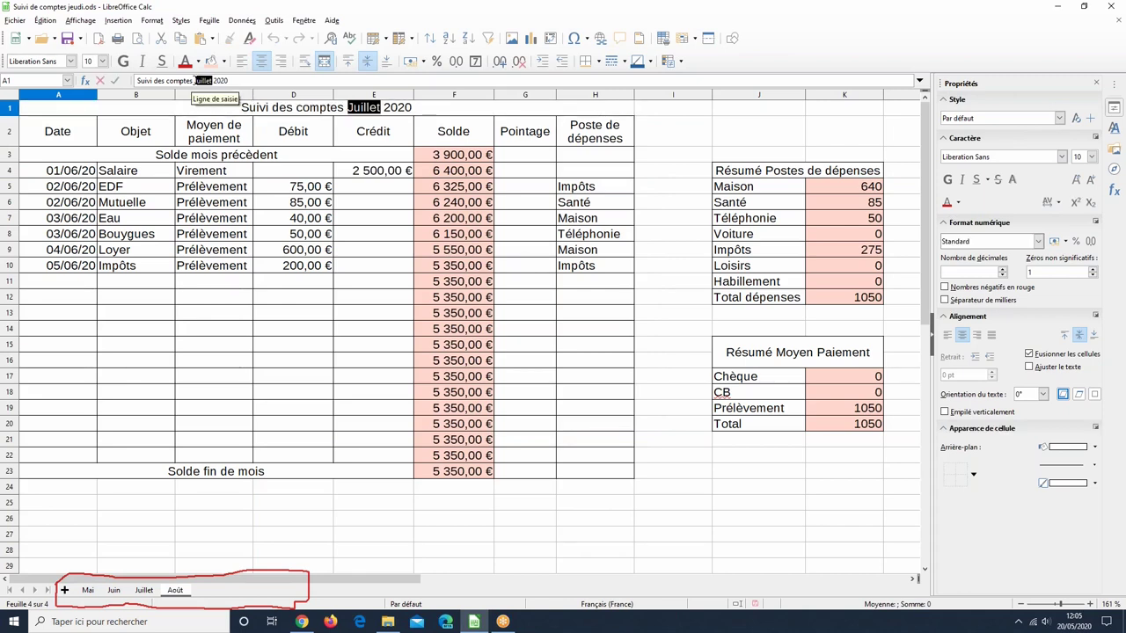
type("Août")
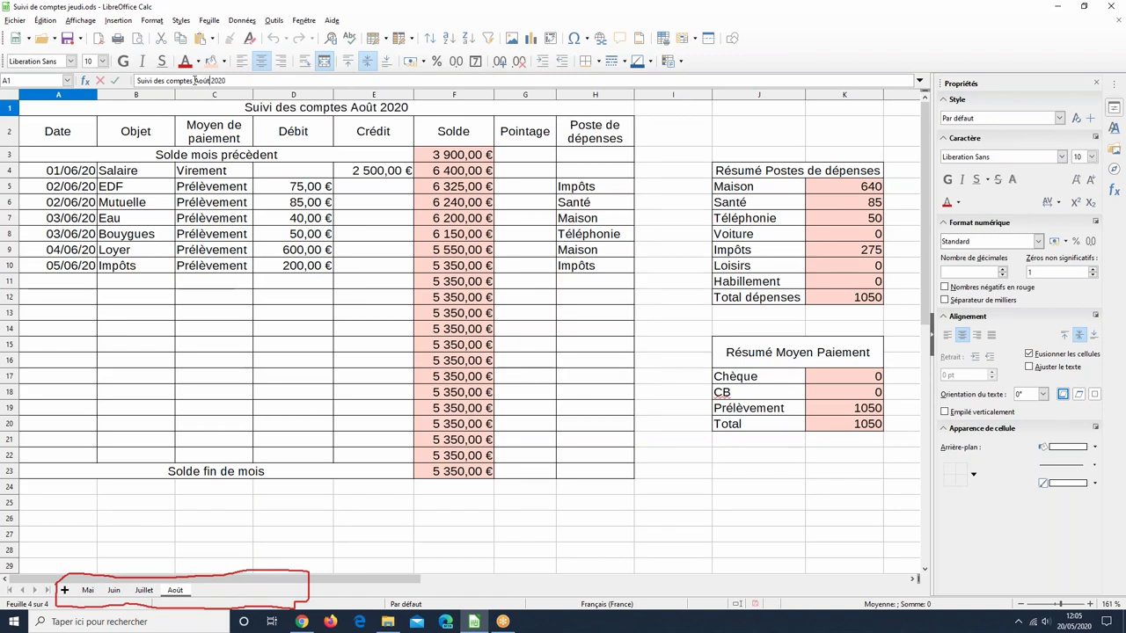
Step: Replace the formula in Août's Solde mois précédent cell F3 with a reference to cell F23 of the Juillet sheet
left_click(461, 155)
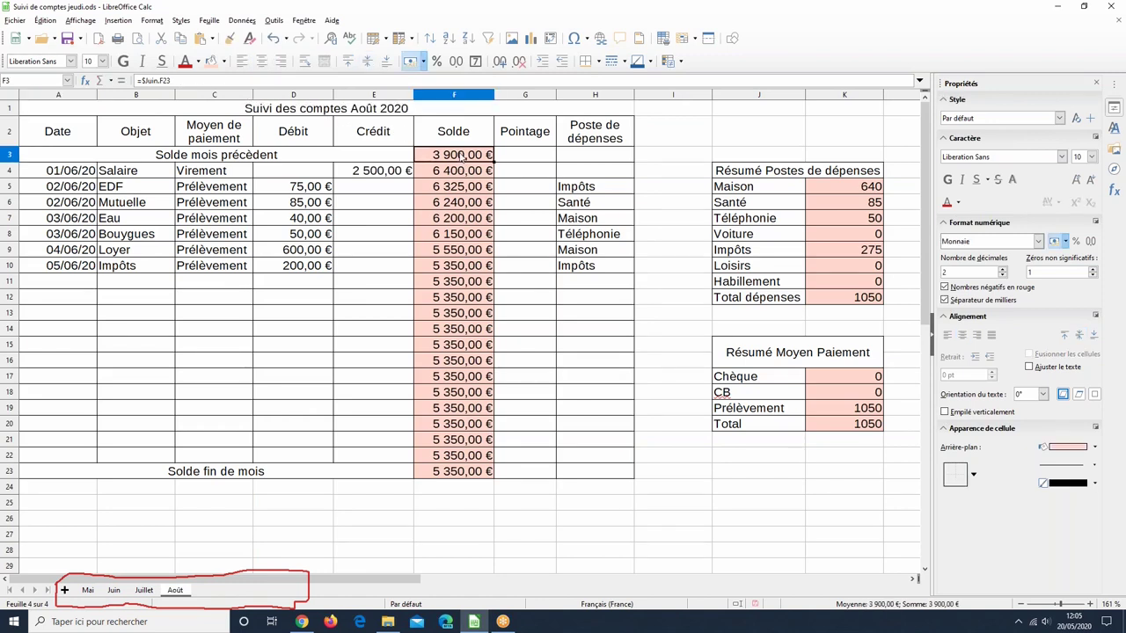
type("=")
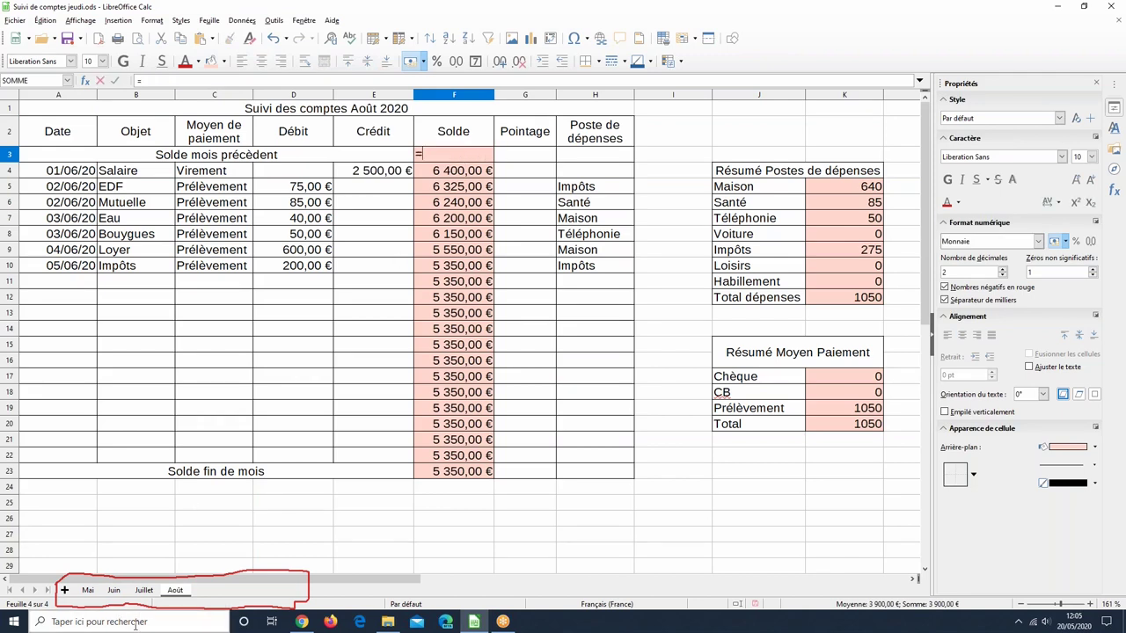
left_click(145, 590)
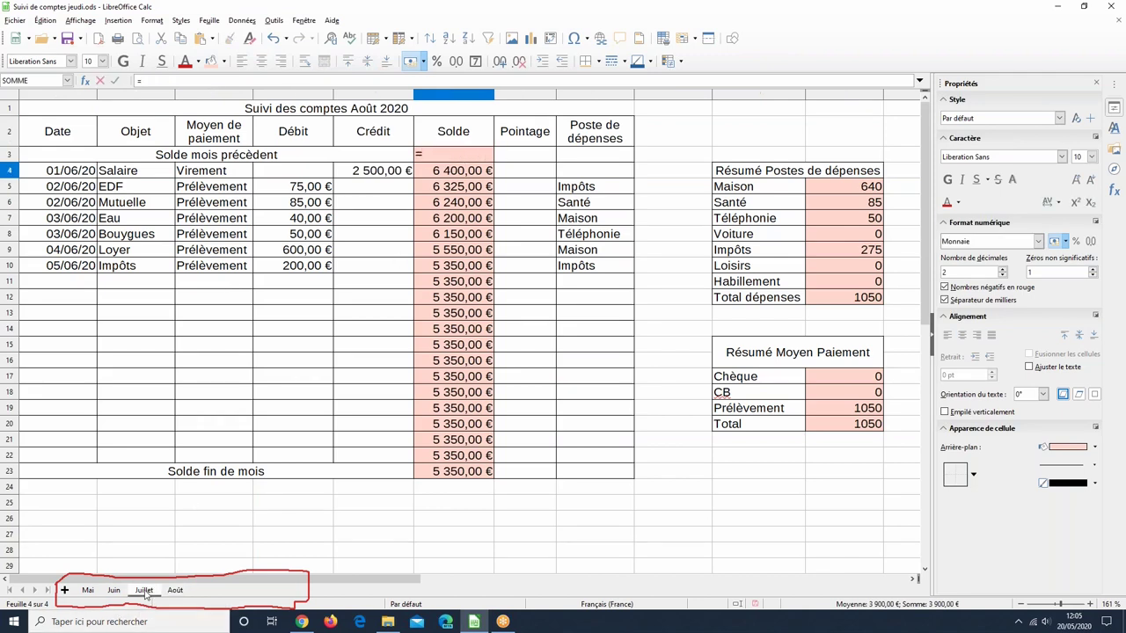
left_click(428, 475)
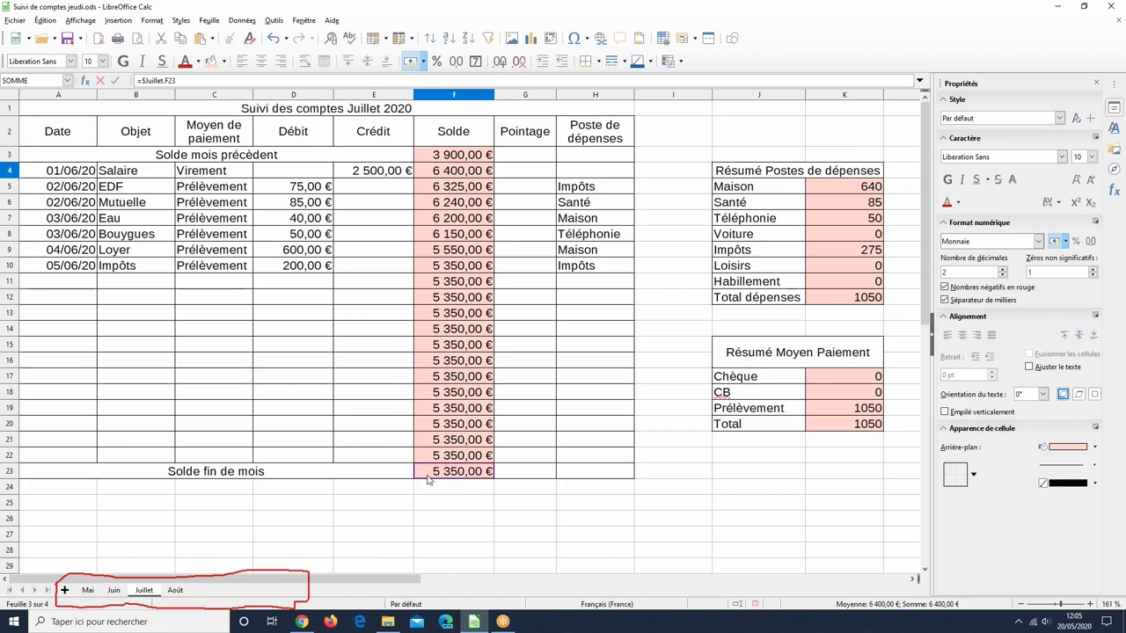
key("Return")
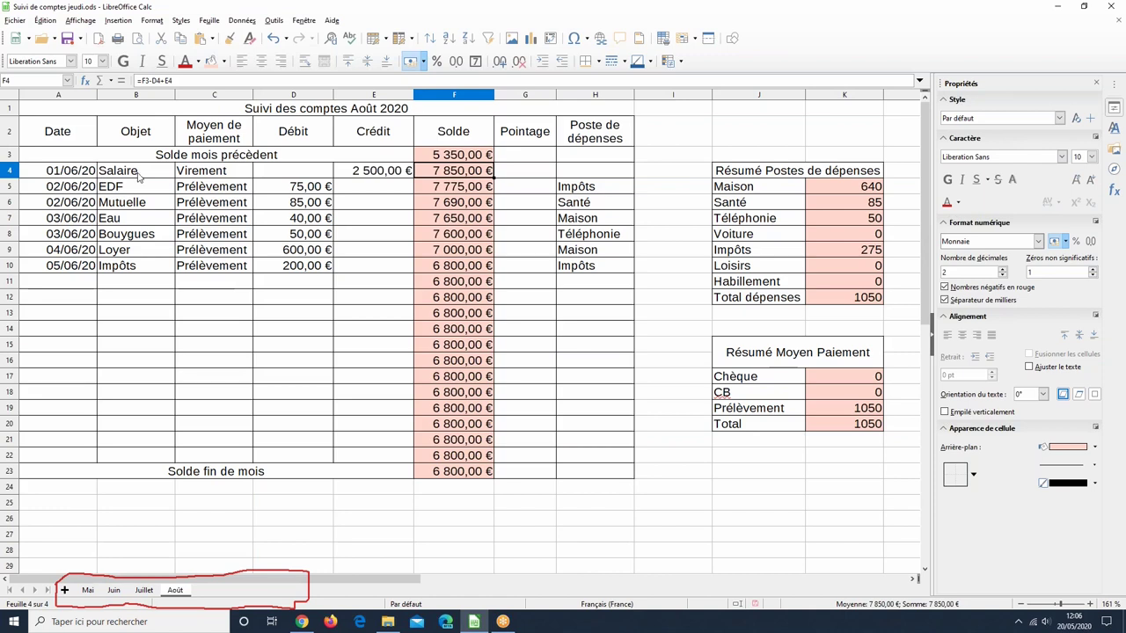
Step: On the Août sheet, set the Salaire credit in E4 to 2750 and the Eau debit in D7 to 50
left_click(393, 173)
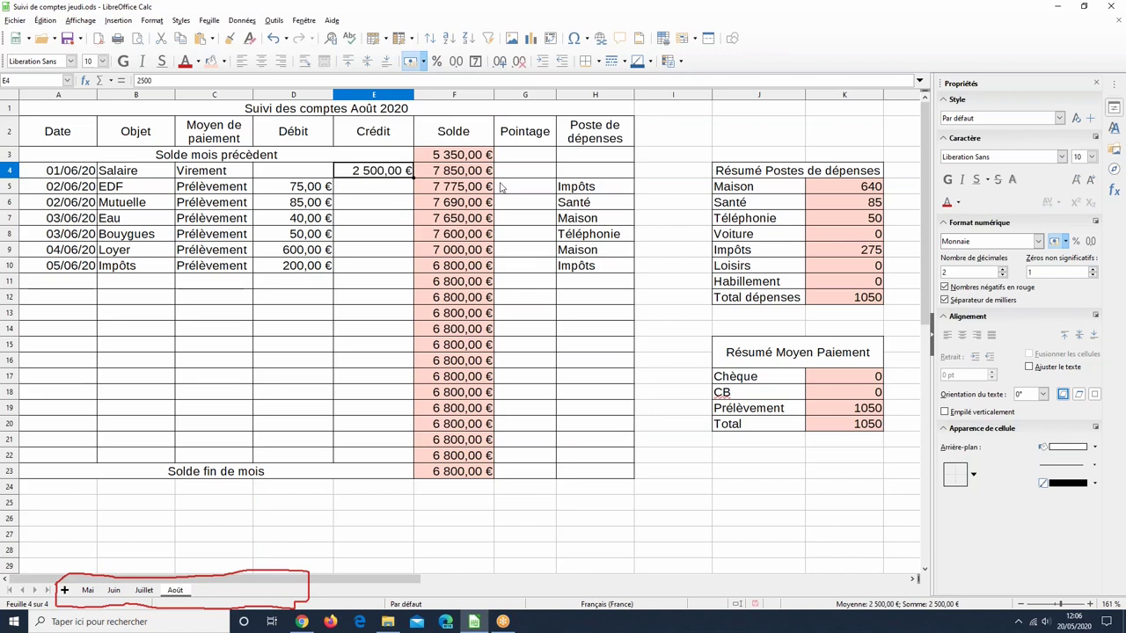
type("275")
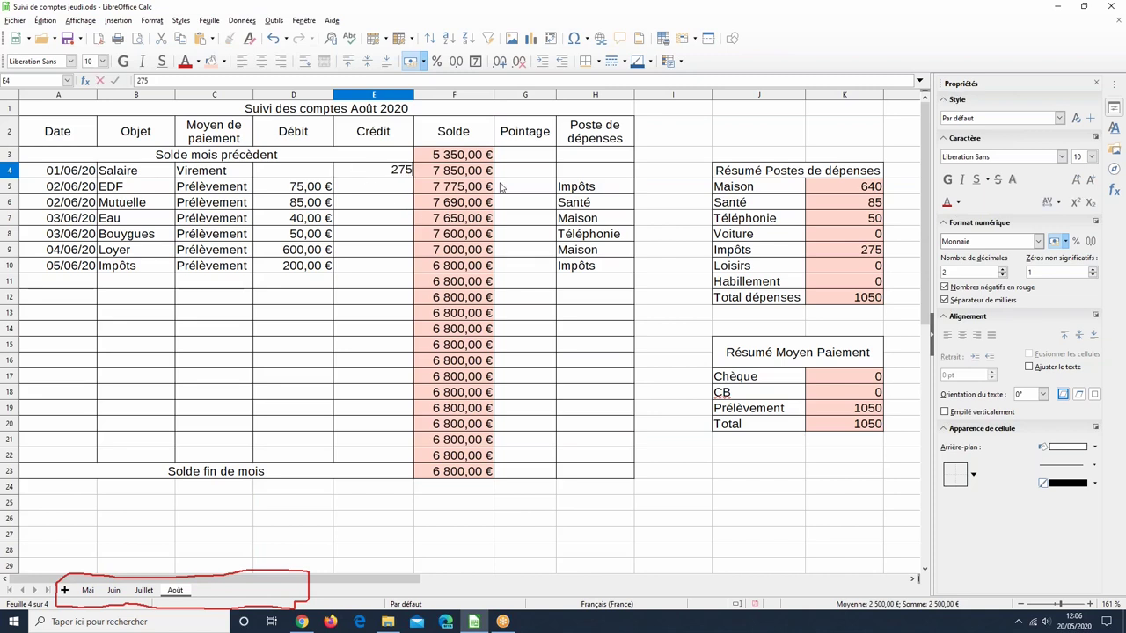
type("0")
key("Return")
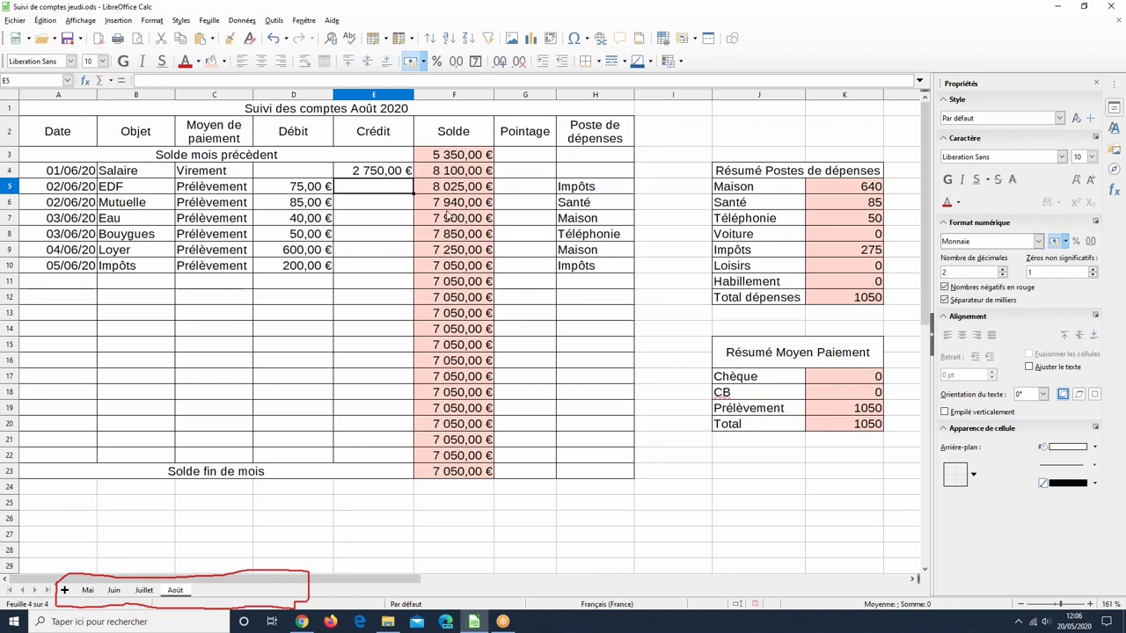
left_click(313, 219)
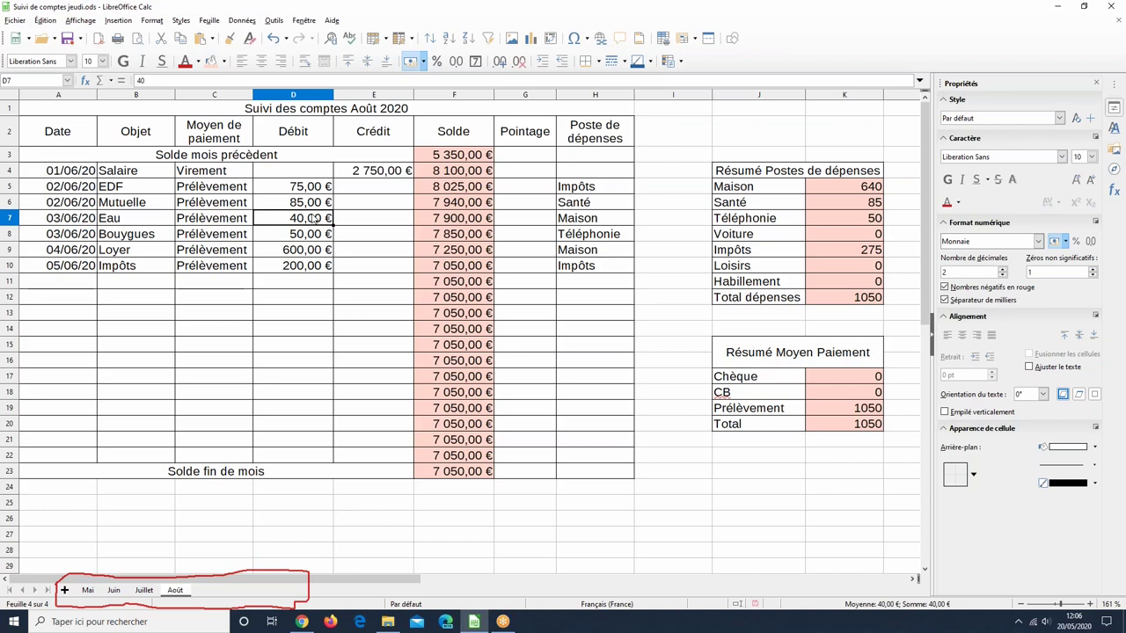
type("50")
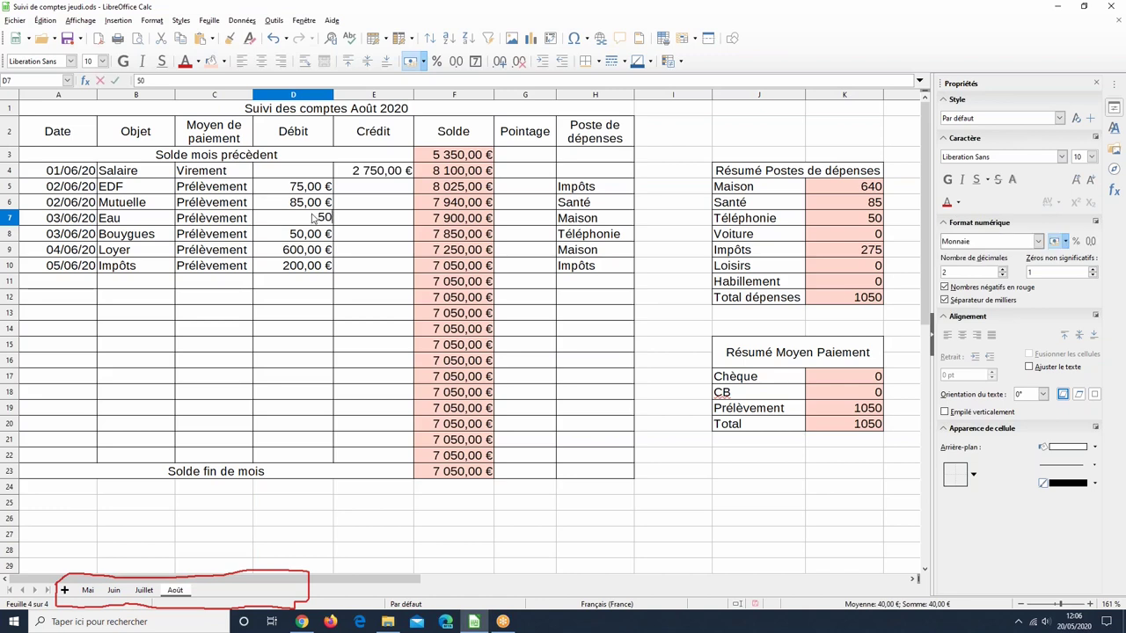
key("Return")
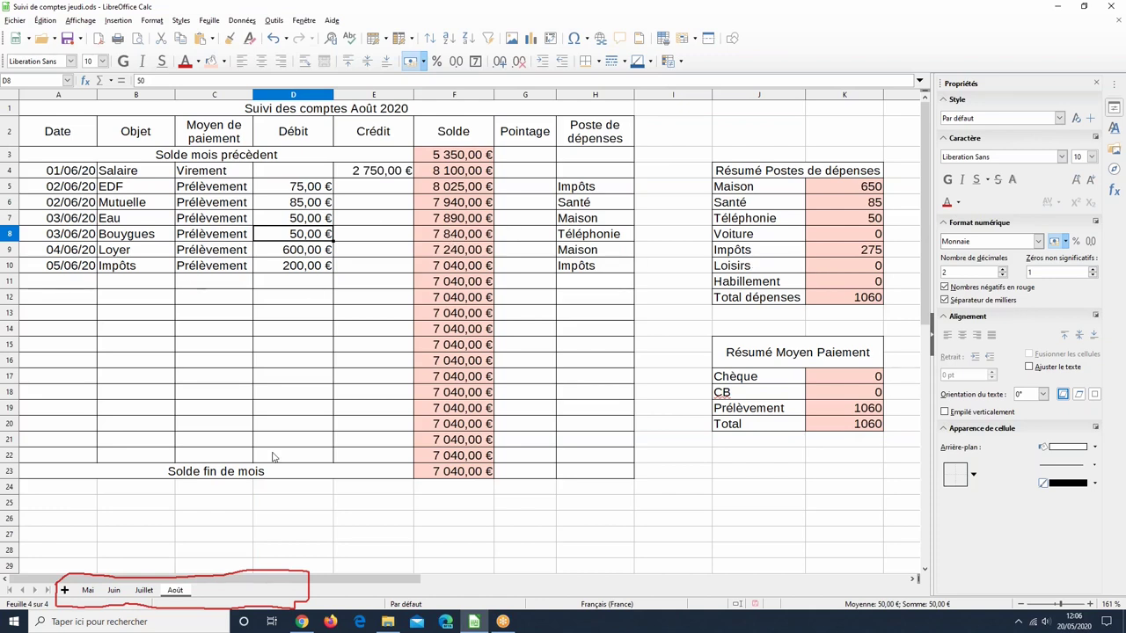
Step: Copy the Août sheet to the last position of the same document under the name Septembre
right_click(177, 595)
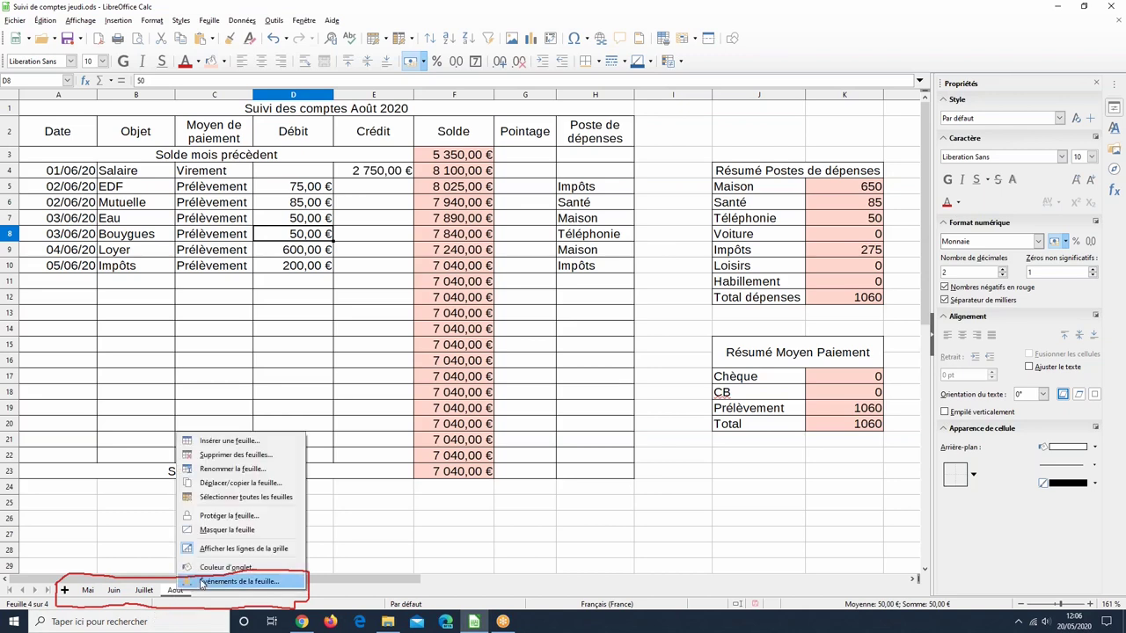
left_click(247, 486)
left_click(547, 330)
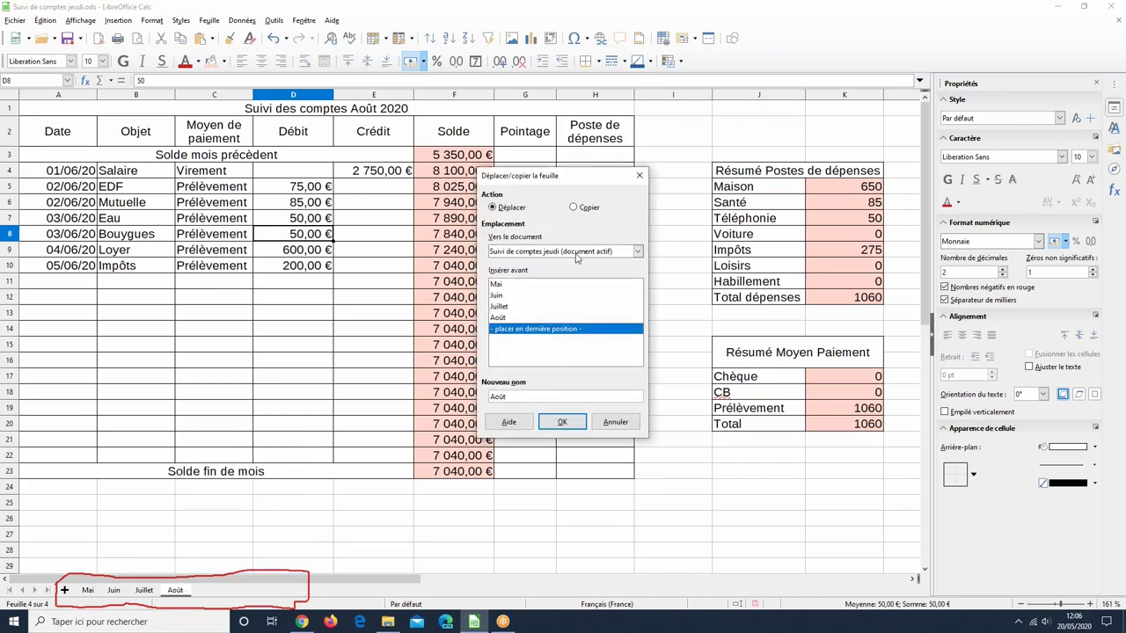
left_click(588, 210)
double_click(527, 397)
type("Septembre")
key("Return")
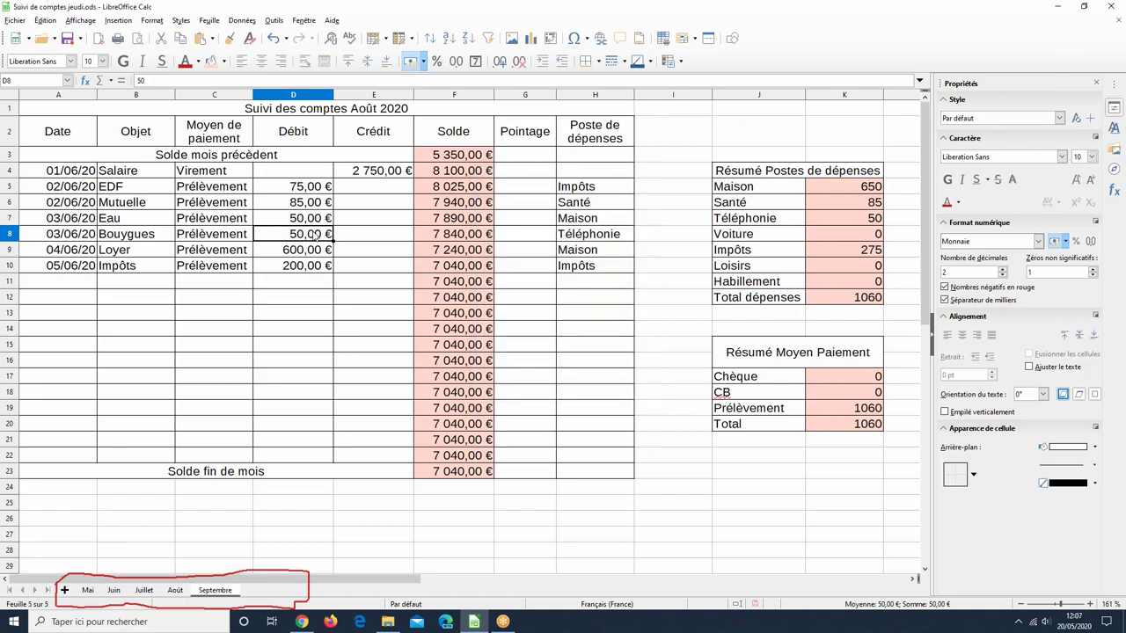
Step: Change the month in the Septembre sheet's title in A1 so it reads "Suivi des comptes septembre 2020"
left_click(371, 110)
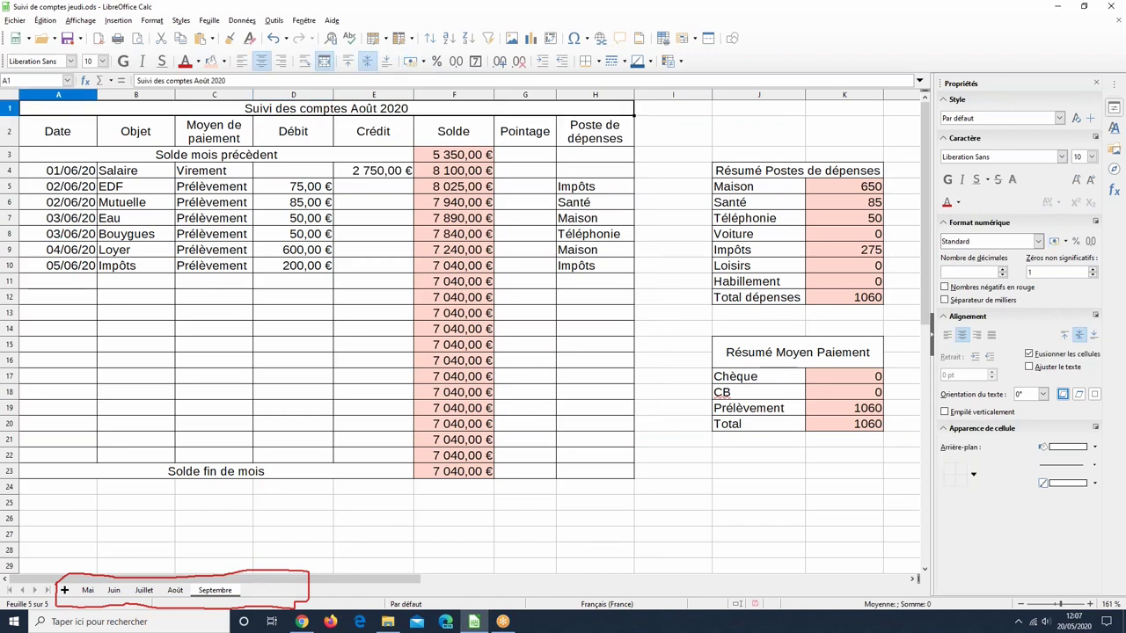
double_click(204, 80)
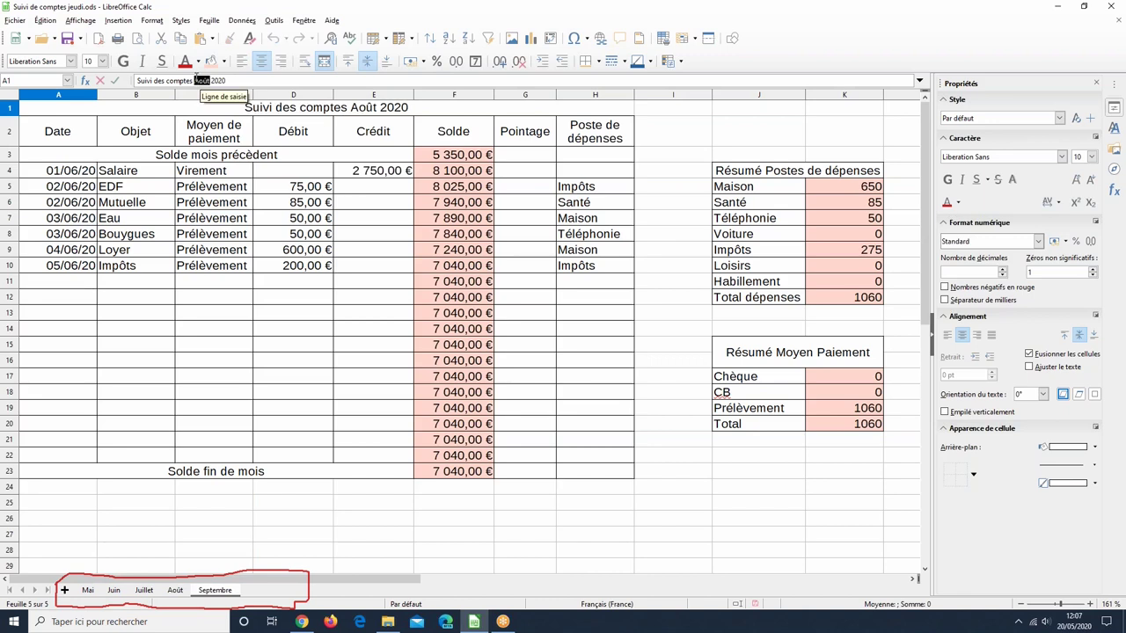
type("septembre")
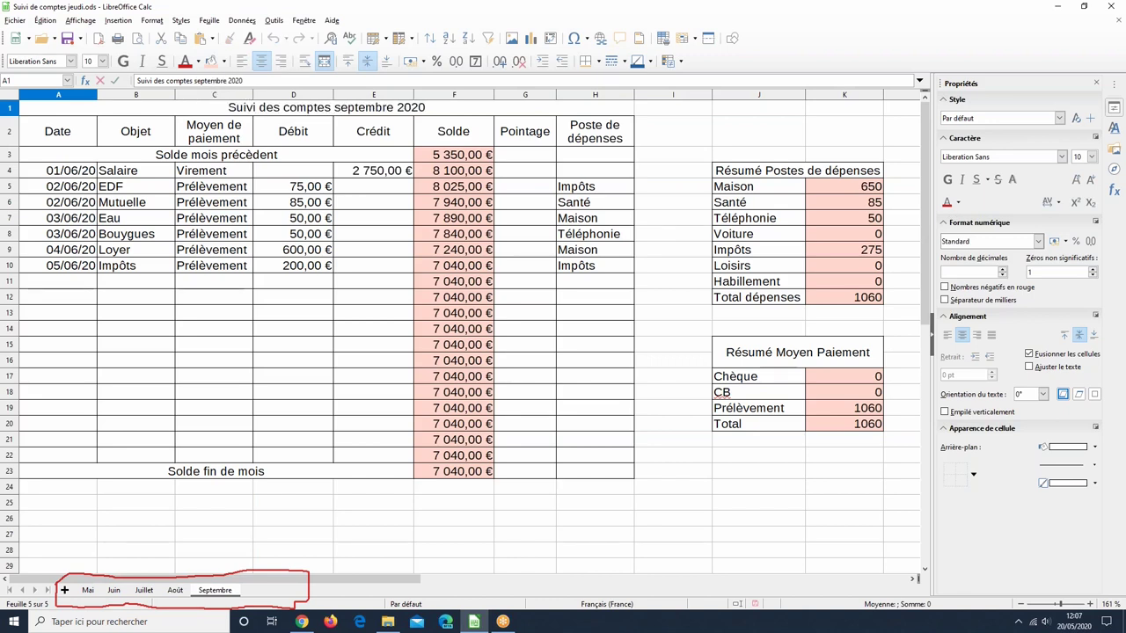
key("Return")
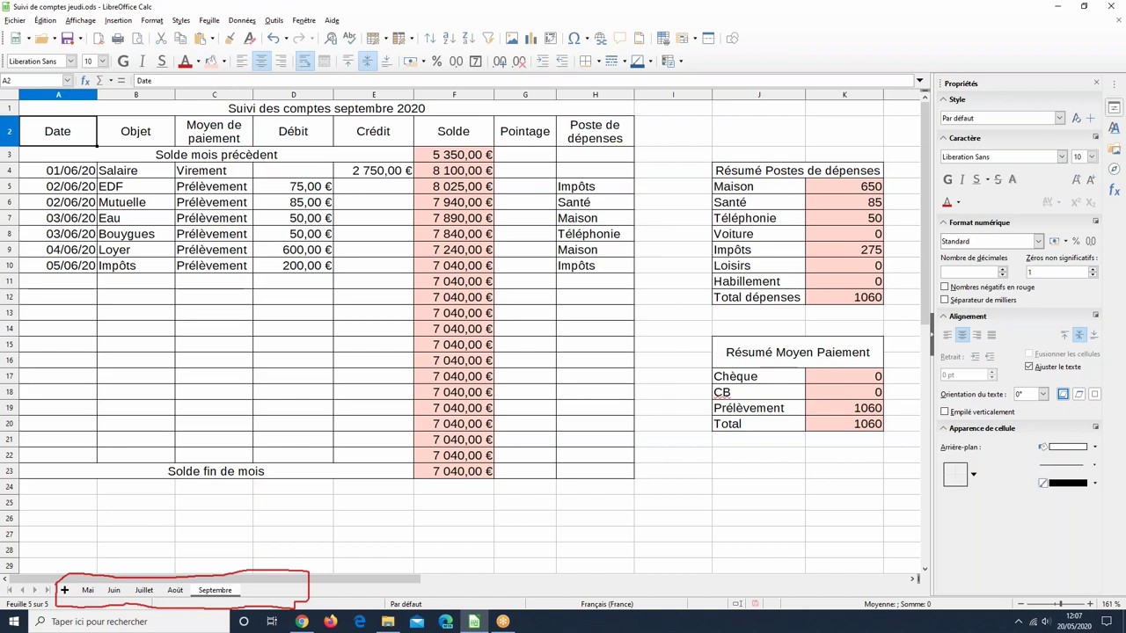
left_click(455, 156)
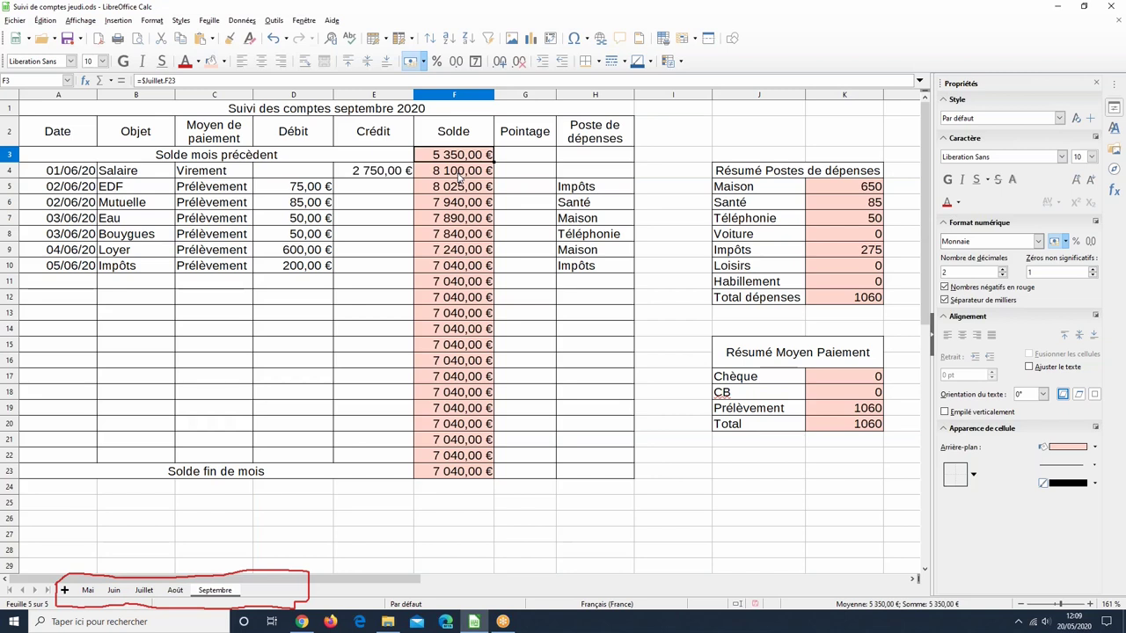
left_click(446, 209)
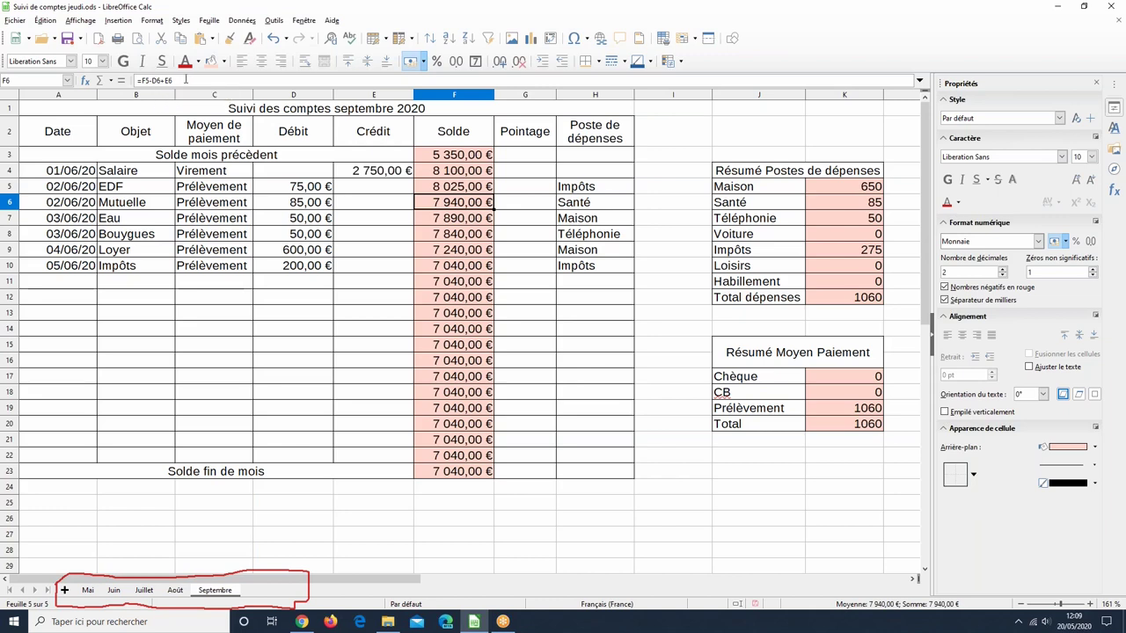
Step: Save the workbook under the new name "Suivi de comptes jeudi rempli" in the Cours 1 folder as Classeur ODF
left_click(15, 20)
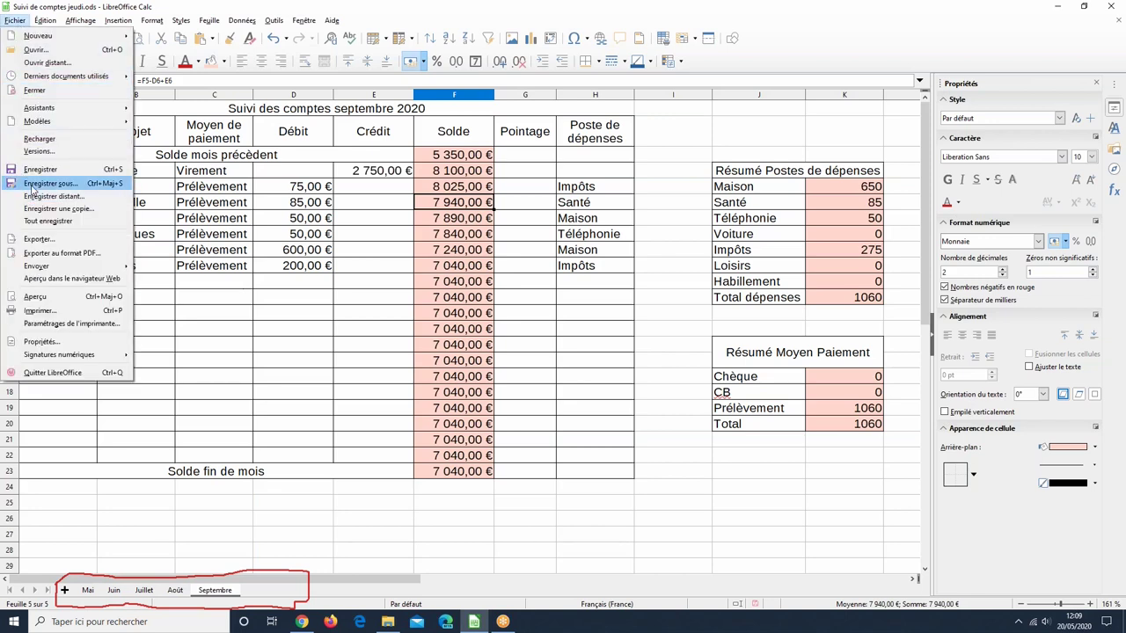
key("Escape")
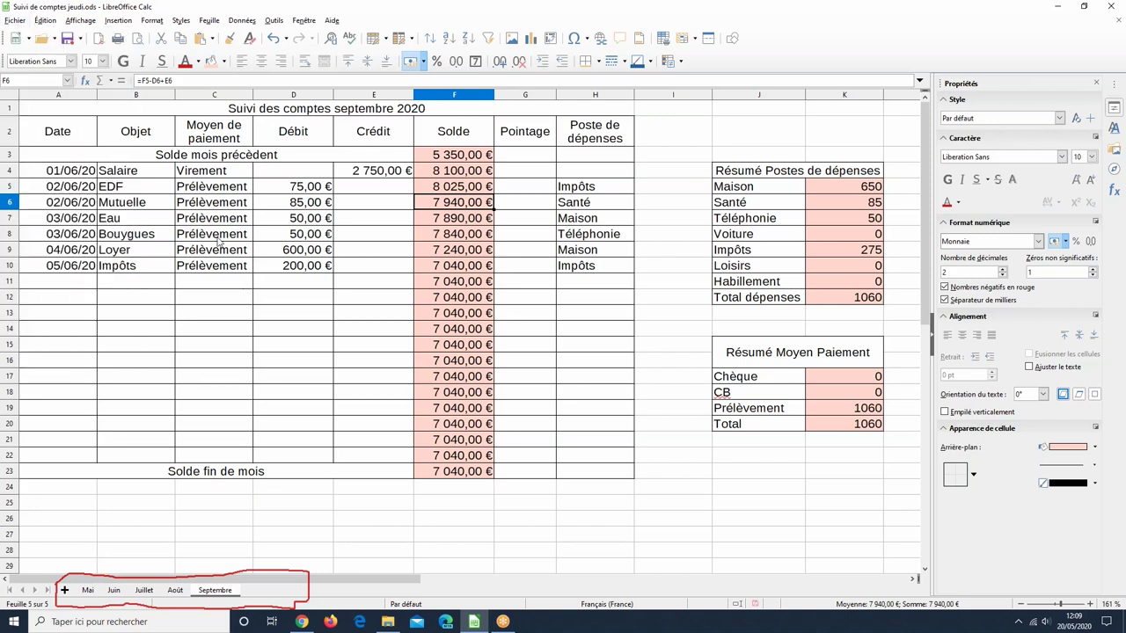
key("ctrl+shift+s")
left_click(383, 303)
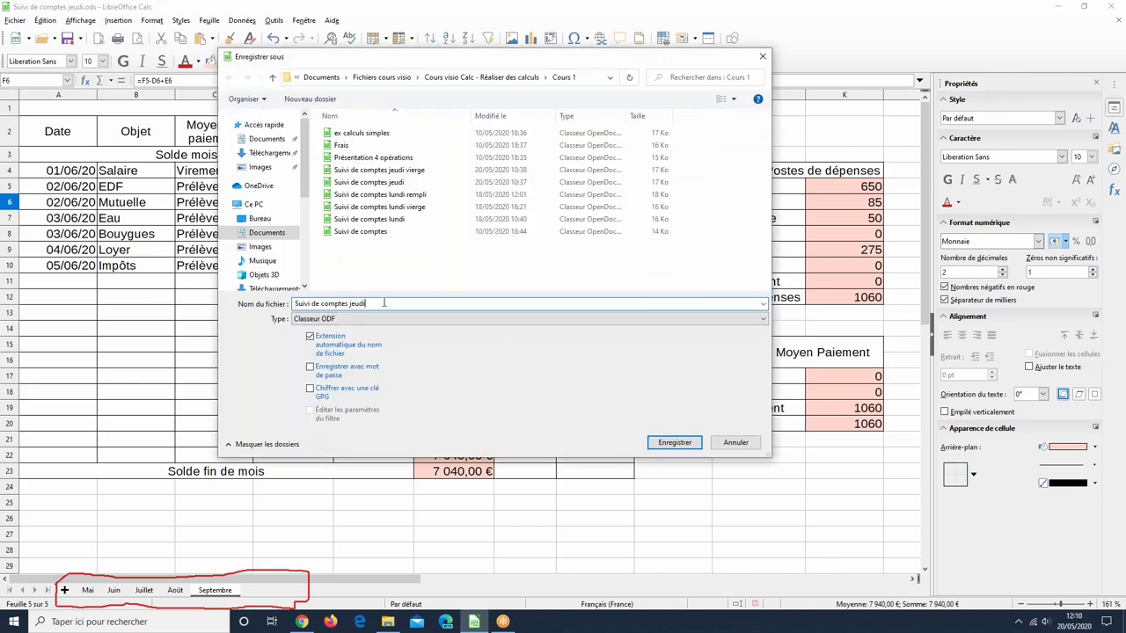
type("rempli")
key("Return")
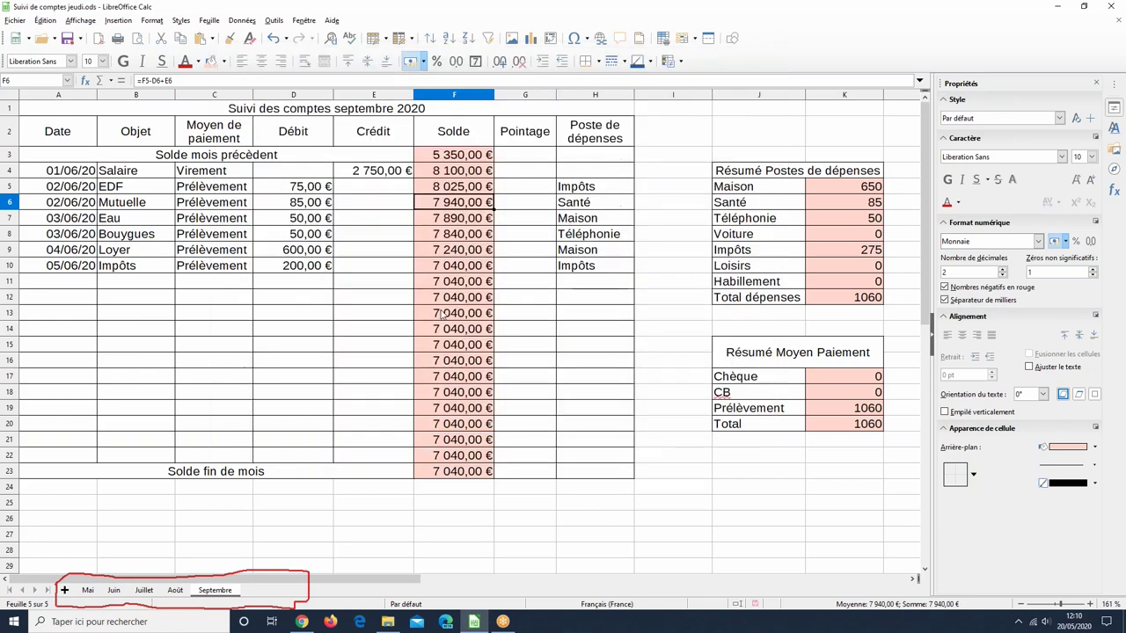